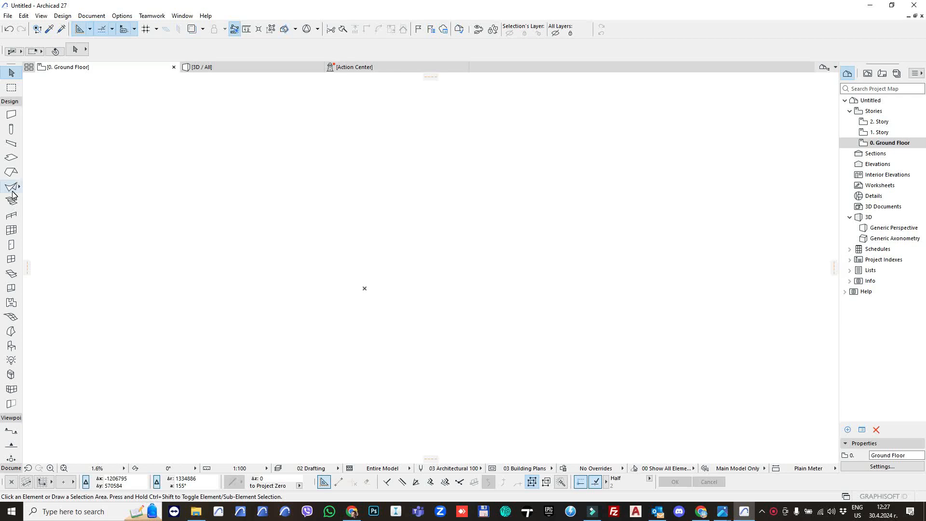
# Examine the structure, geometry method and floor plan options in the Shell tool's default settings.
pyautogui.click(11, 186)
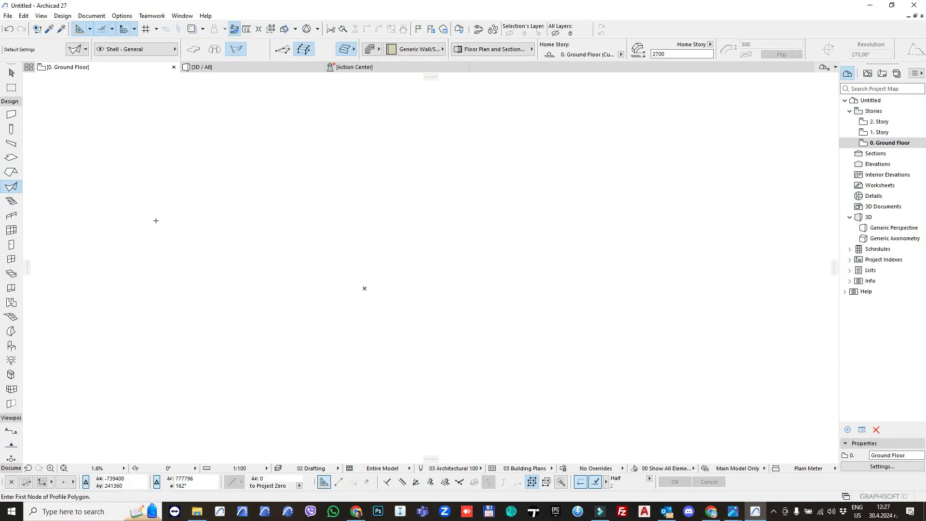
pyautogui.doubleClick(11, 188)
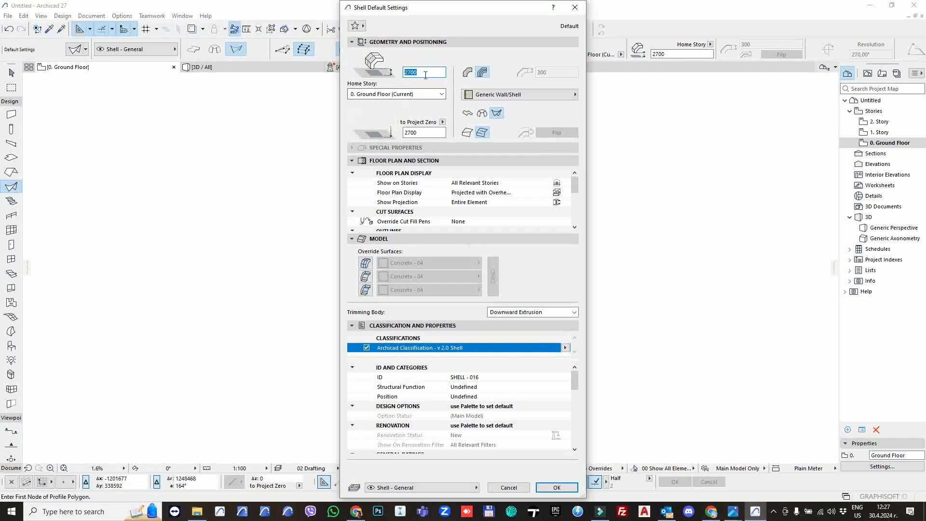
pyautogui.click(467, 72)
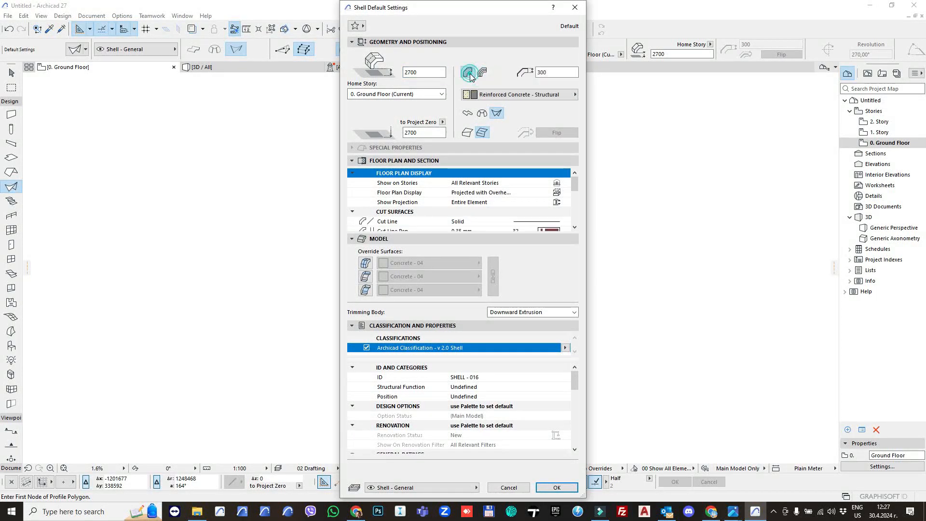
pyautogui.click(469, 115)
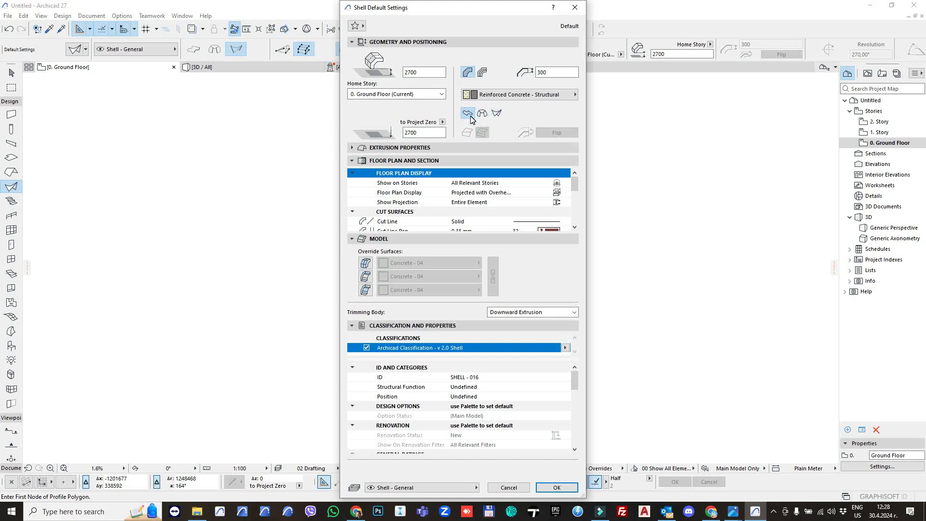
pyautogui.click(497, 114)
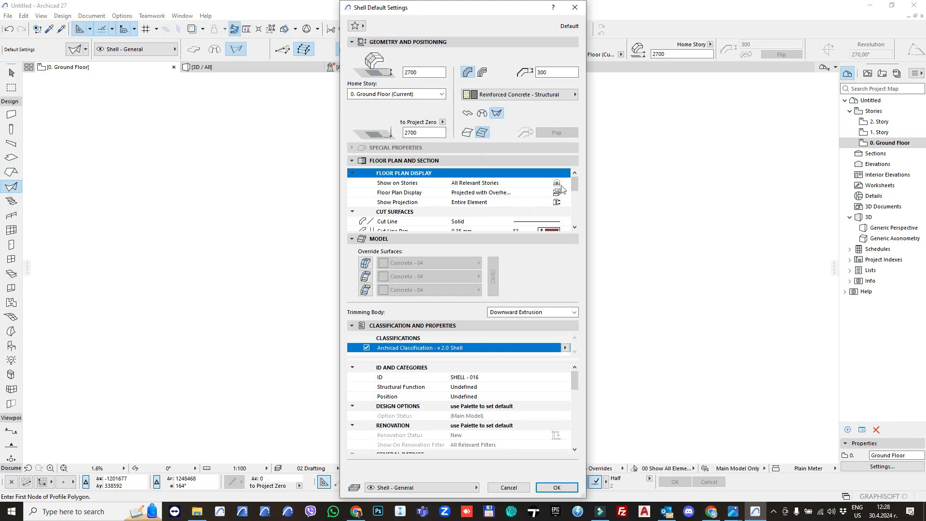
pyautogui.moveTo(573, 187); pyautogui.dragTo(573, 222)
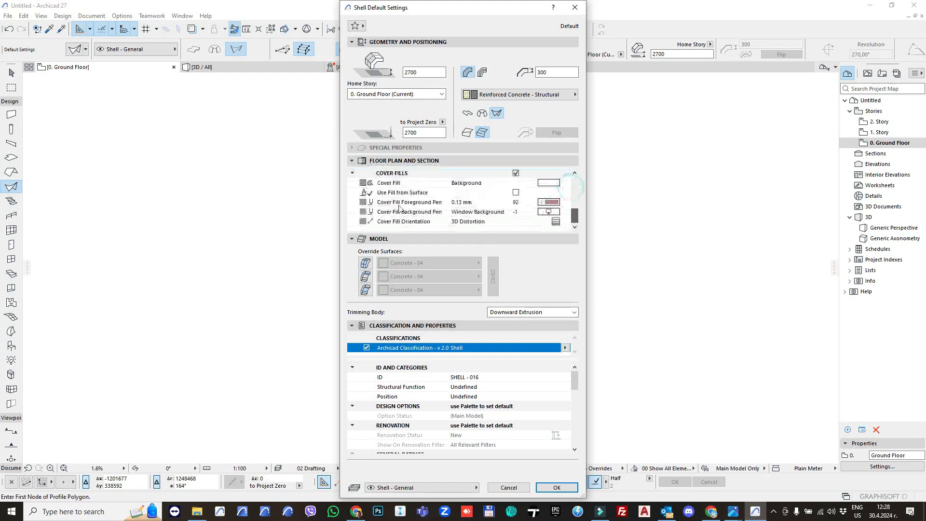
pyautogui.click(513, 491)
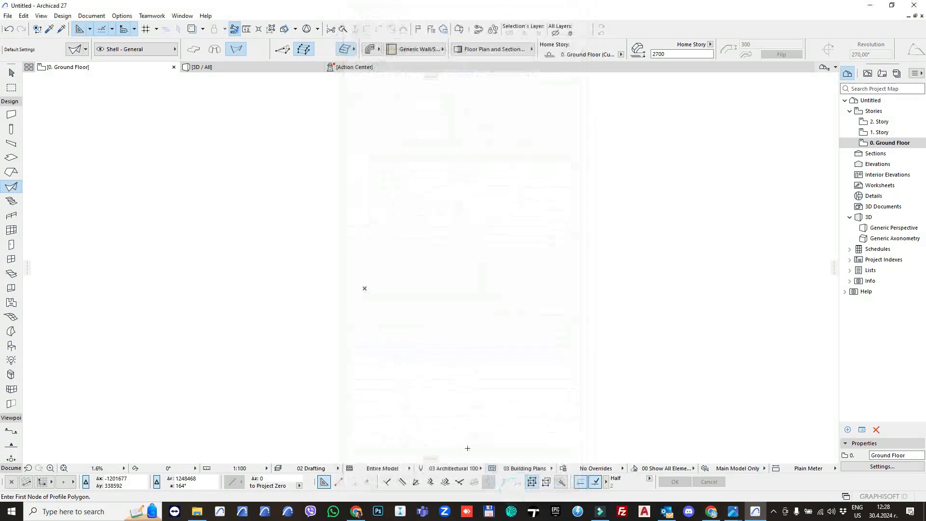
pyautogui.click(193, 48)
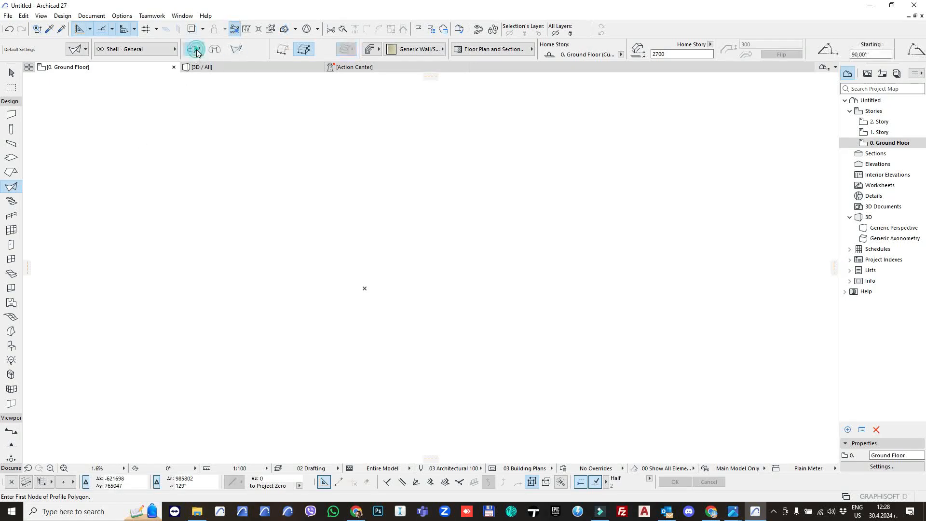
pyautogui.click(236, 152)
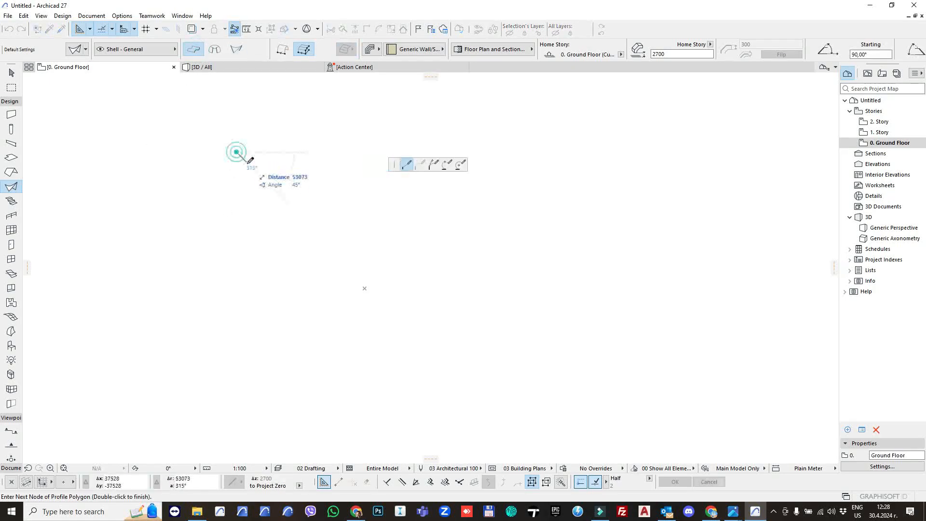
pyautogui.click(236, 220)
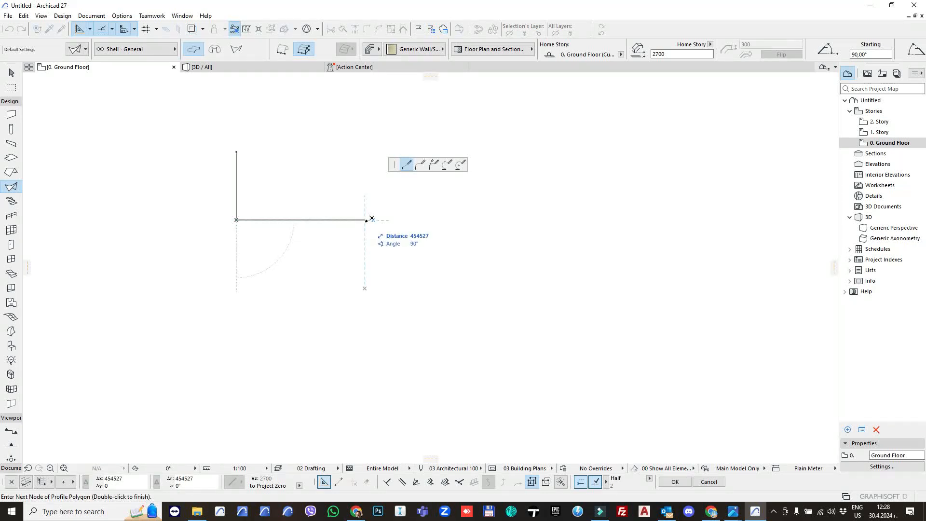
pyautogui.click(549, 220)
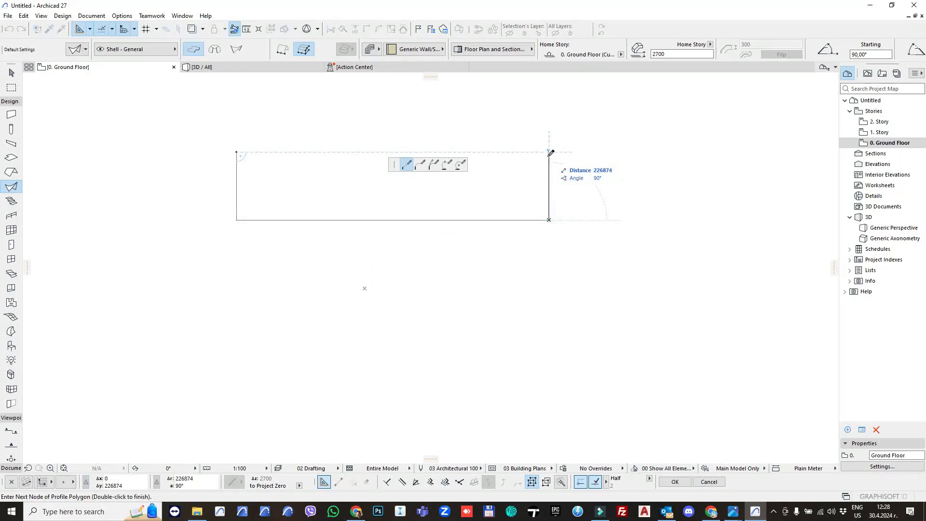
pyautogui.doubleClick(289, 69)
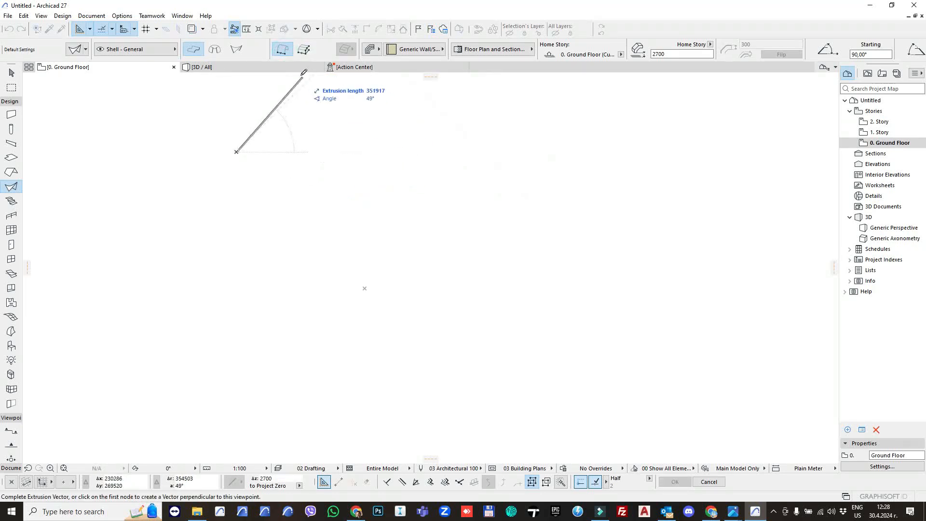
pyautogui.rightClick(227, 102)
pyautogui.click(259, 164)
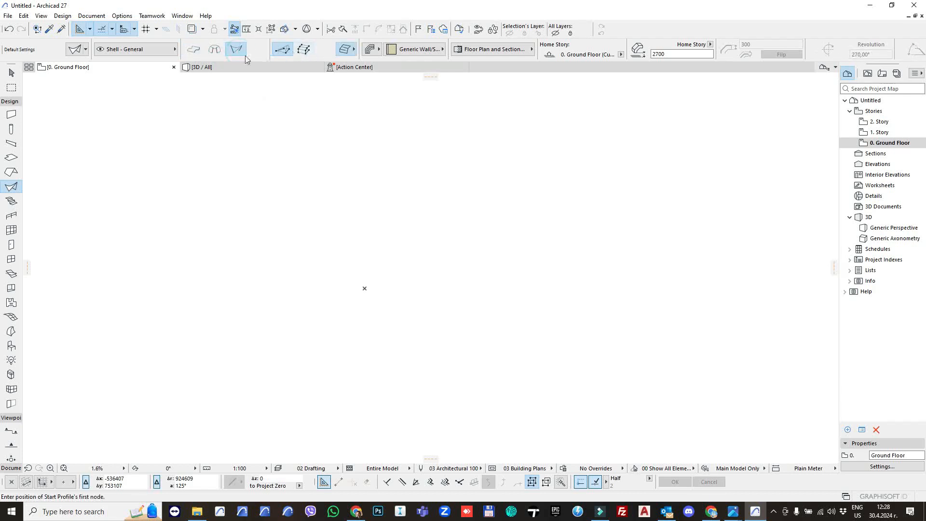
pyautogui.click(193, 51)
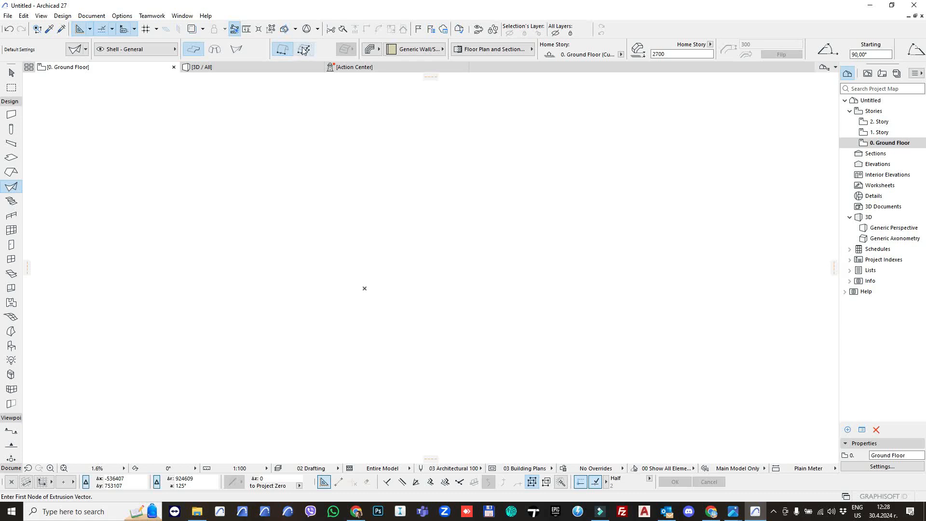
# Draw a simple revolved shell on the ground floor with a radius of about 165,465 mm and a revolution angle of about 58°.
pyautogui.click(215, 49)
pyautogui.moveTo(229, 68)
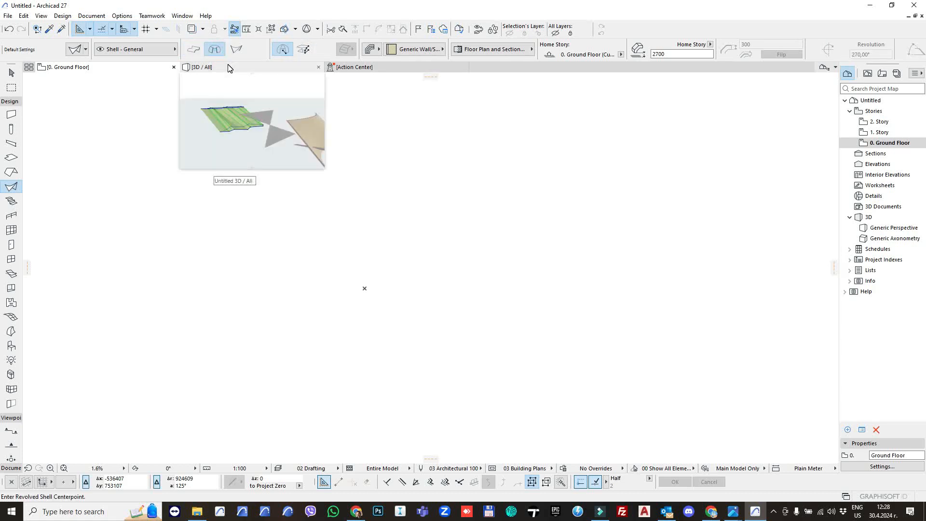
pyautogui.click(355, 229)
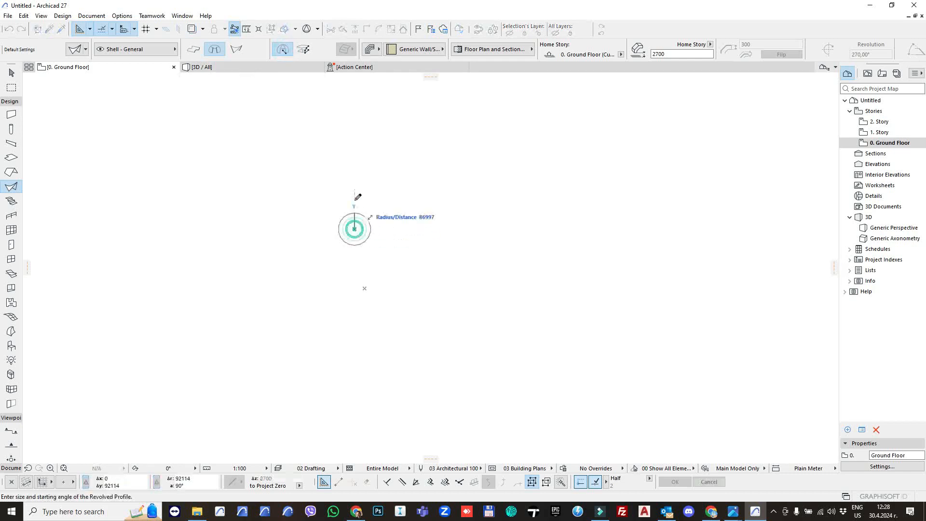
pyautogui.click(356, 183)
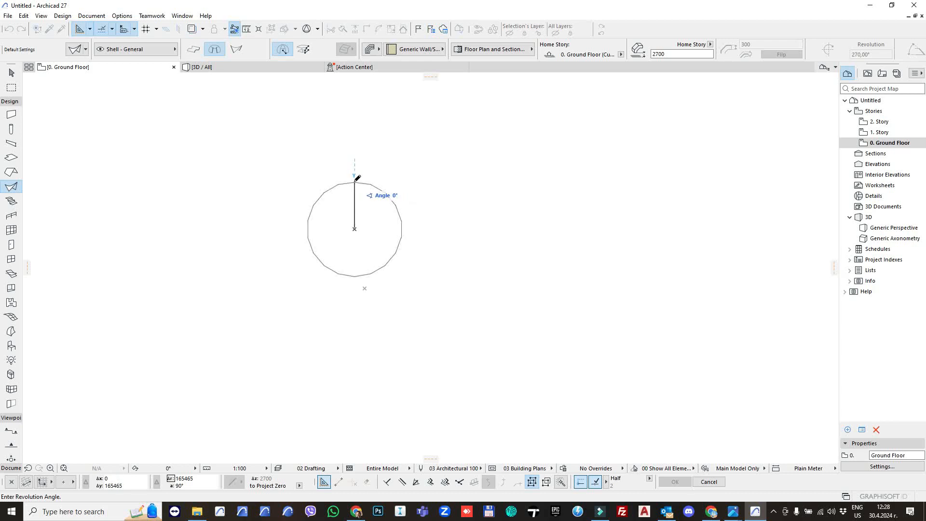
pyautogui.click(314, 245)
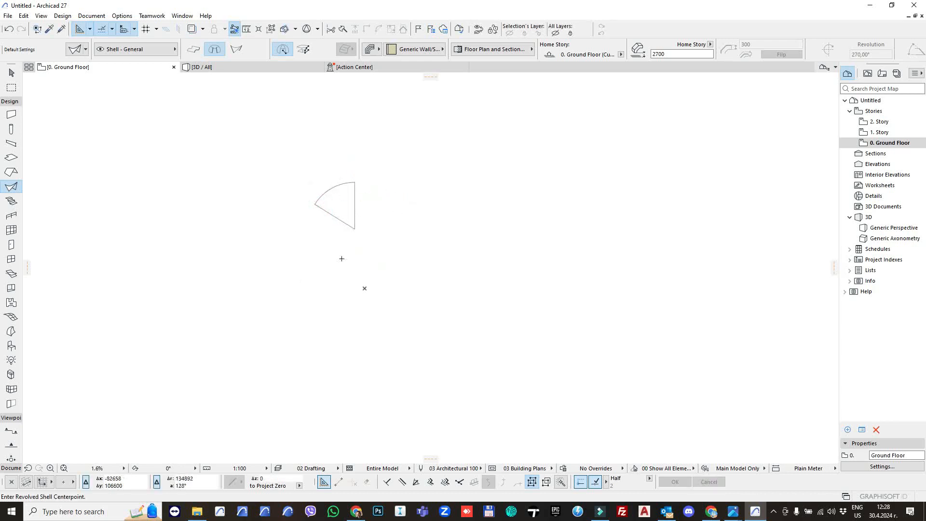
# Select the revolved shell and show it on its own in 3D, fitted to the window.
pyautogui.click(11, 73)
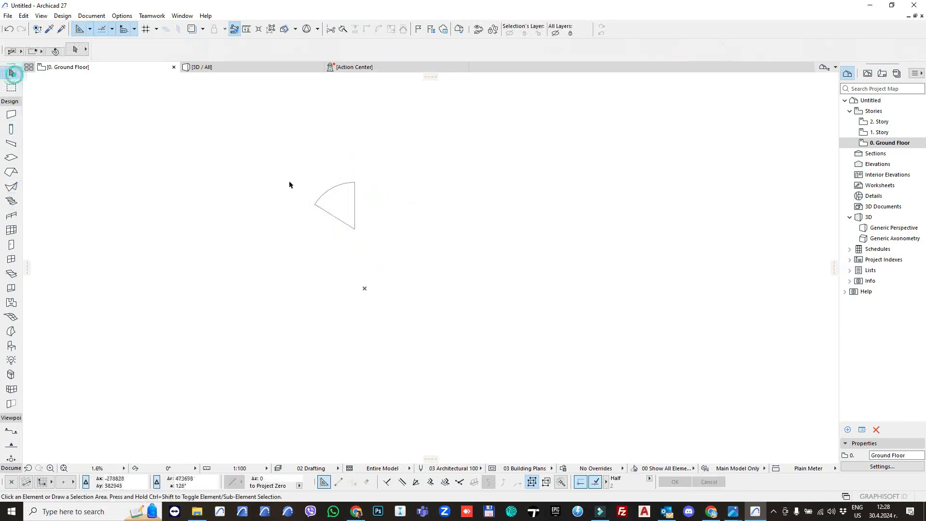
pyautogui.click(356, 230)
pyautogui.press('F5')
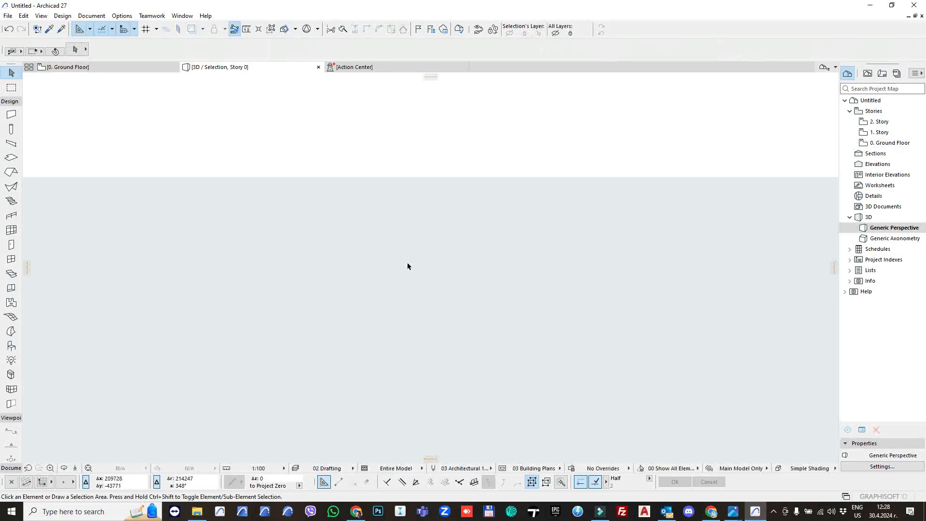
pyautogui.click(88, 468)
pyautogui.keyDown('shift'); pyautogui.moveTo(436, 265); pyautogui.dragTo(445, 248, button='middle'); pyautogui.keyUp('shift')
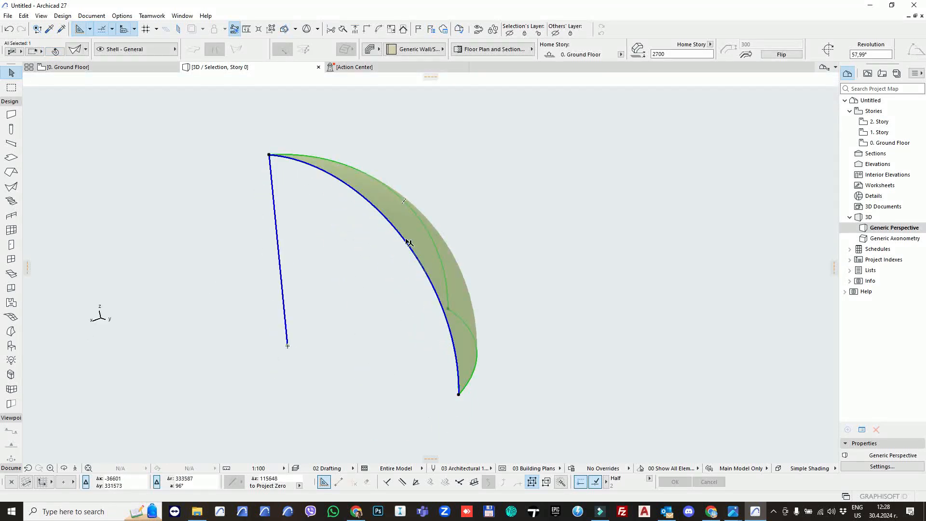
# Straighten the shell's curved profile edge and insert three new nodes along it to form a zigzag profile.
pyautogui.click(403, 238)
pyautogui.click(408, 166)
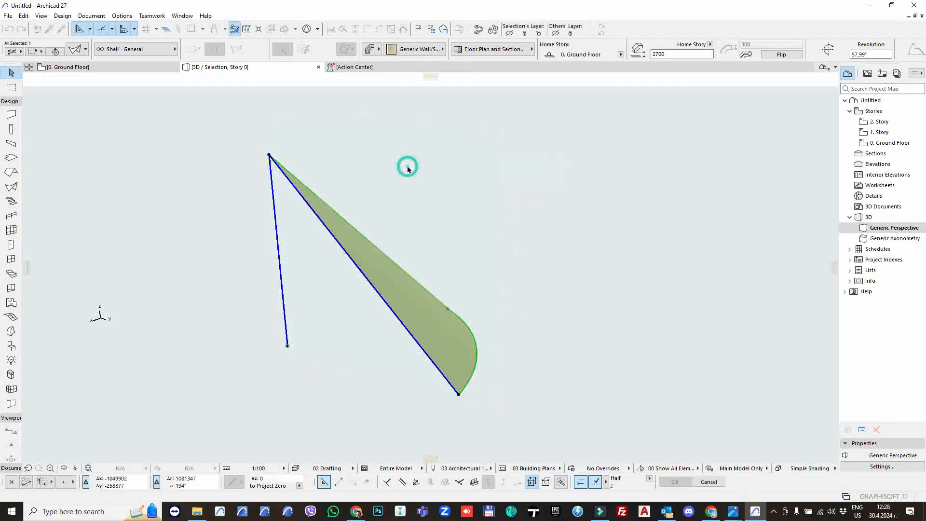
pyautogui.click(346, 260)
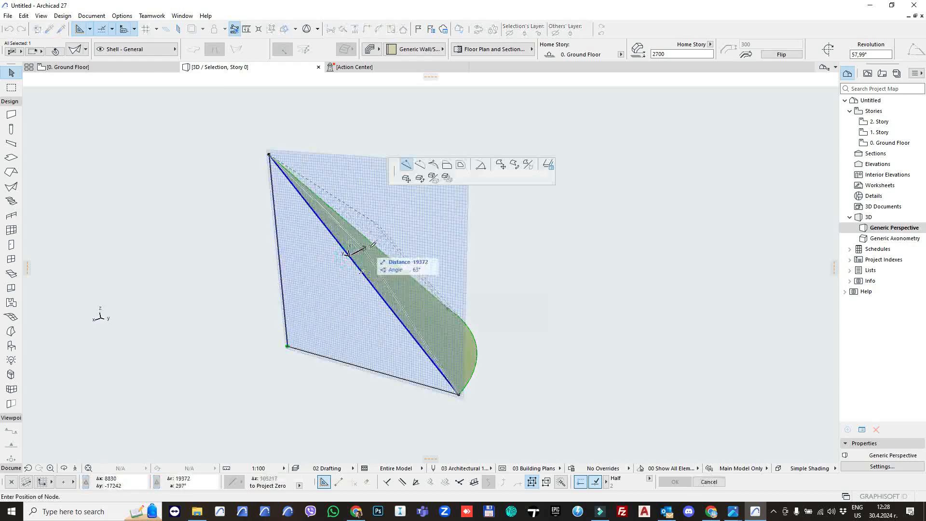
pyautogui.click(385, 264)
pyautogui.click(387, 270)
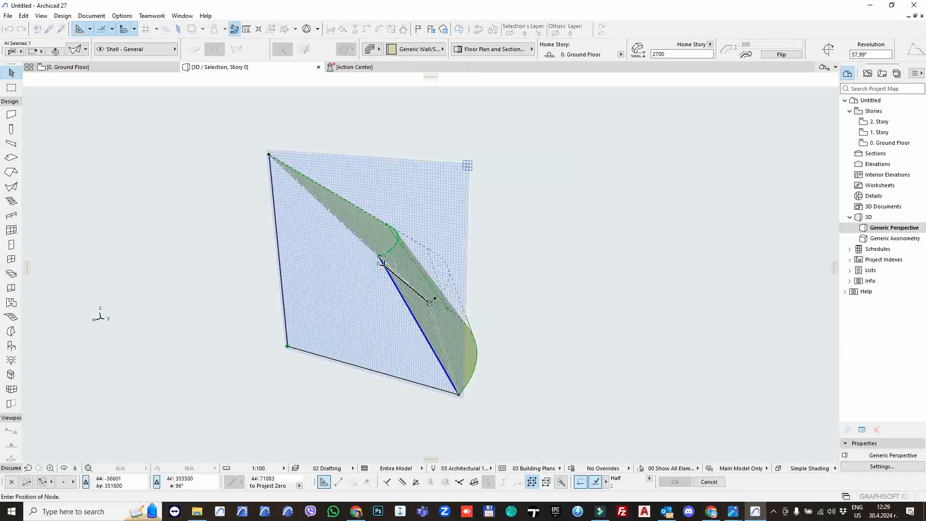
pyautogui.click(429, 303)
pyautogui.click(354, 232)
pyautogui.click(317, 246)
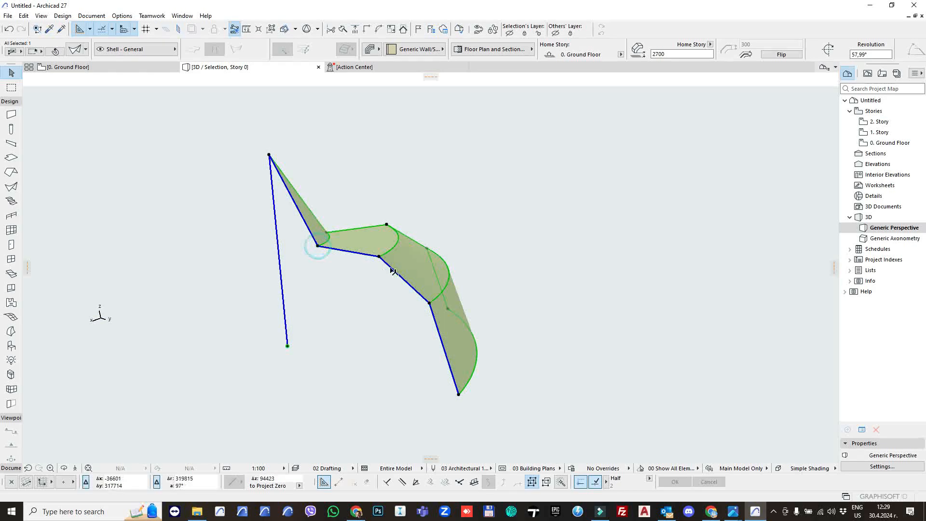
# Curve the two middle segments of the shell's profile, the inner one downward and the outer one upward.
pyautogui.click(346, 252)
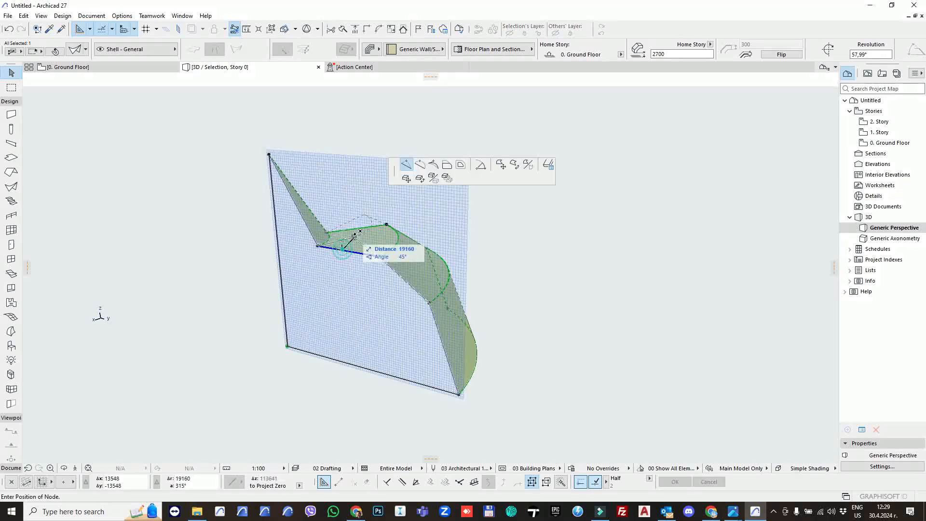
pyautogui.click(419, 164)
pyautogui.click(344, 265)
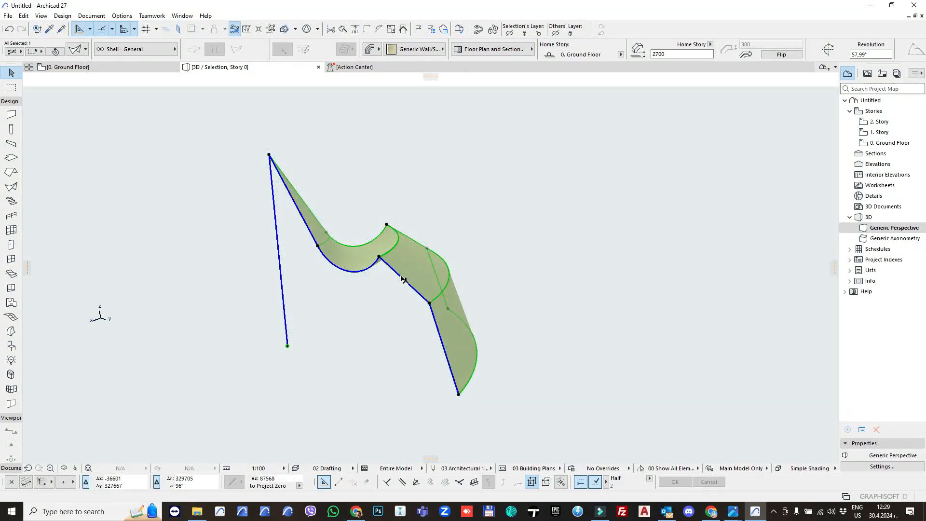
pyautogui.click(399, 273)
pyautogui.click(416, 261)
pyautogui.moveTo(476, 285)
pyautogui.keyDown('shift'); pyautogui.mouseDown(button='middle')
pyautogui.moveTo(192, 294)
pyautogui.moveTo(480, 295)
pyautogui.mouseUp(button='middle'); pyautogui.keyUp('shift')
pyautogui.click(459, 399)
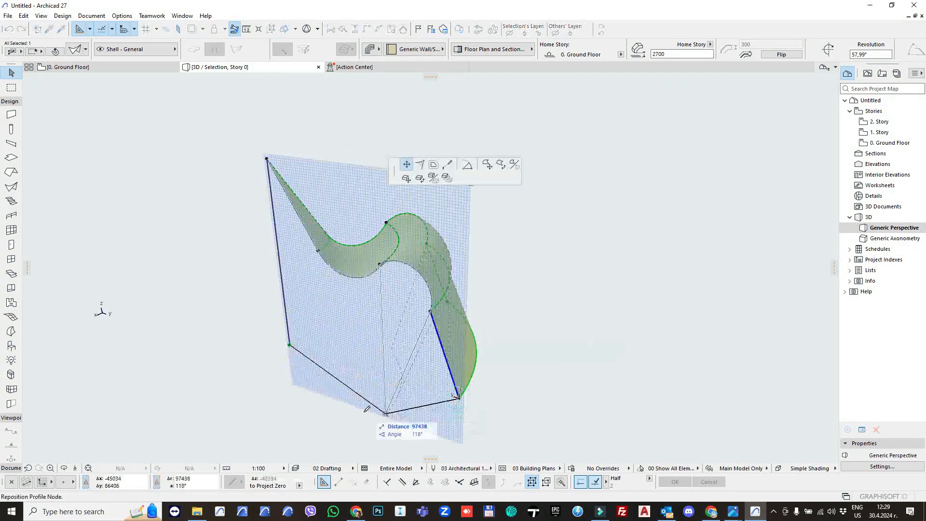
pyautogui.click(467, 164)
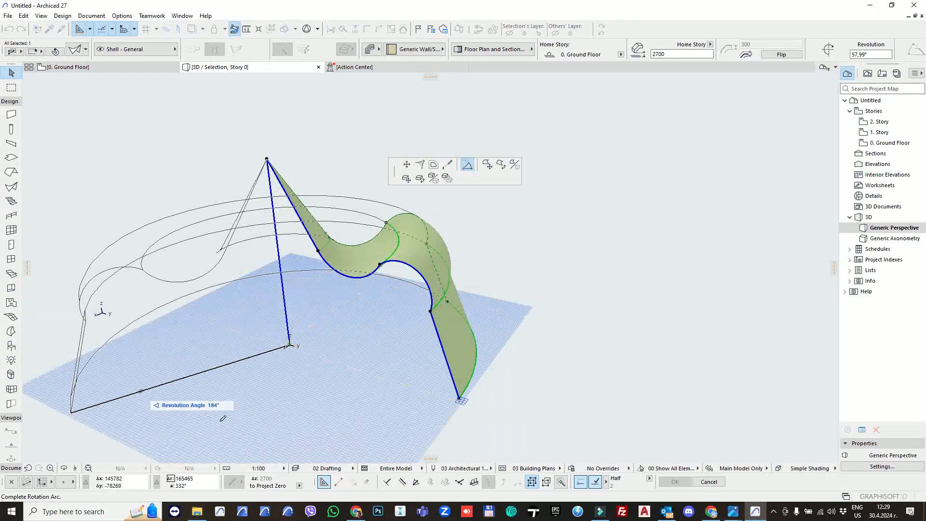
pyautogui.click(462, 398)
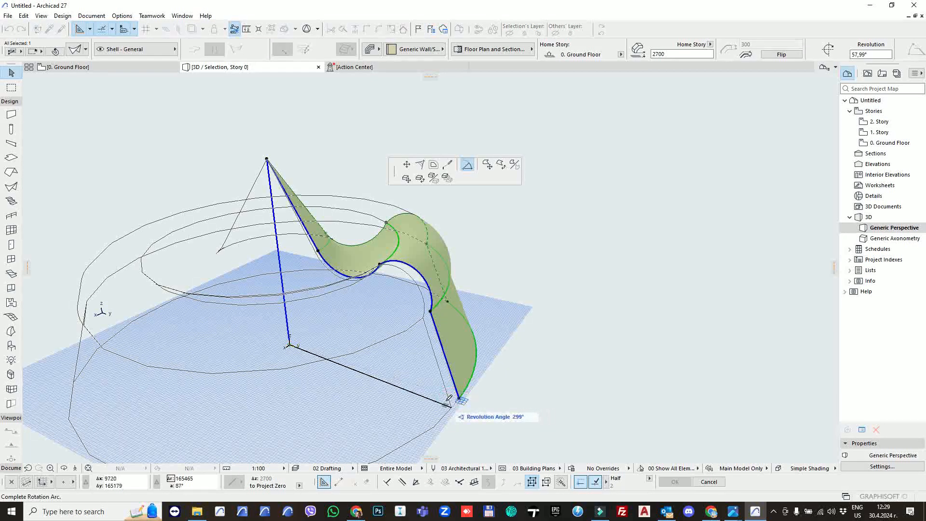
pyautogui.click(459, 395)
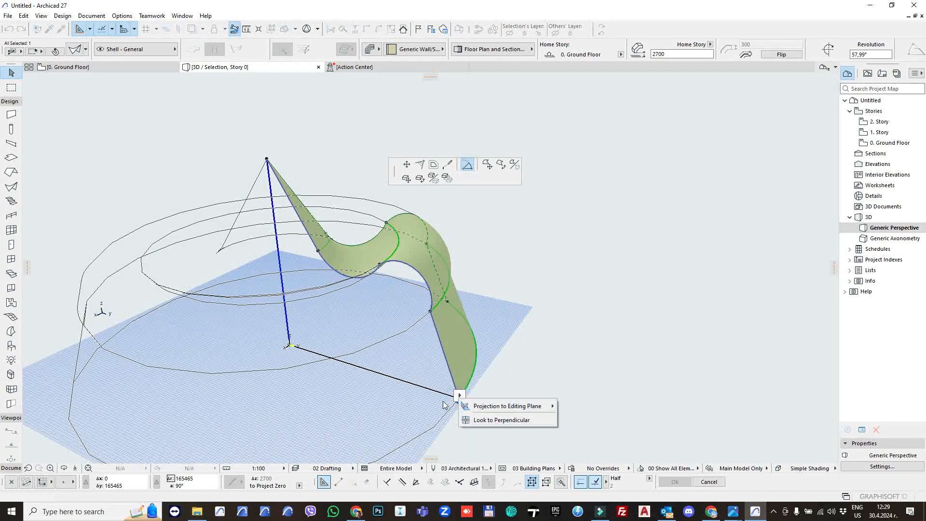
pyautogui.press('Escape')
pyautogui.press('Escape')
# Extend the shell's revolution angle to about 212° from the profile's lower end node and deselect the shell.
pyautogui.moveTo(424, 373); pyautogui.dragTo(325, 328, button='middle')
pyautogui.click(340, 349)
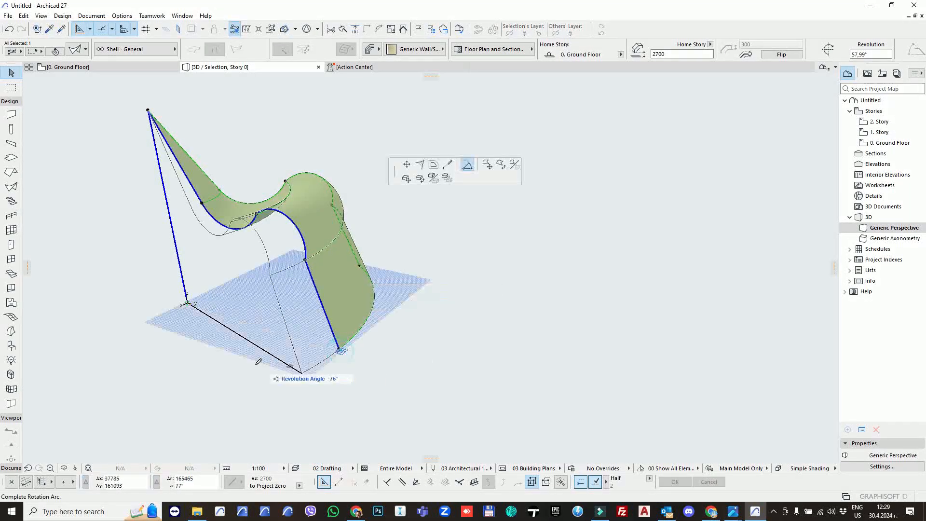
pyautogui.click(110, 302)
pyautogui.keyDown('shift'); pyautogui.moveTo(116, 304); pyautogui.dragTo(446, 325, button='middle'); pyautogui.keyUp('shift')
pyautogui.scroll(-5, 275, 316)
pyautogui.keyDown('shift'); pyautogui.moveTo(231, 320); pyautogui.dragTo(289, 254, button='middle'); pyautogui.keyUp('shift')
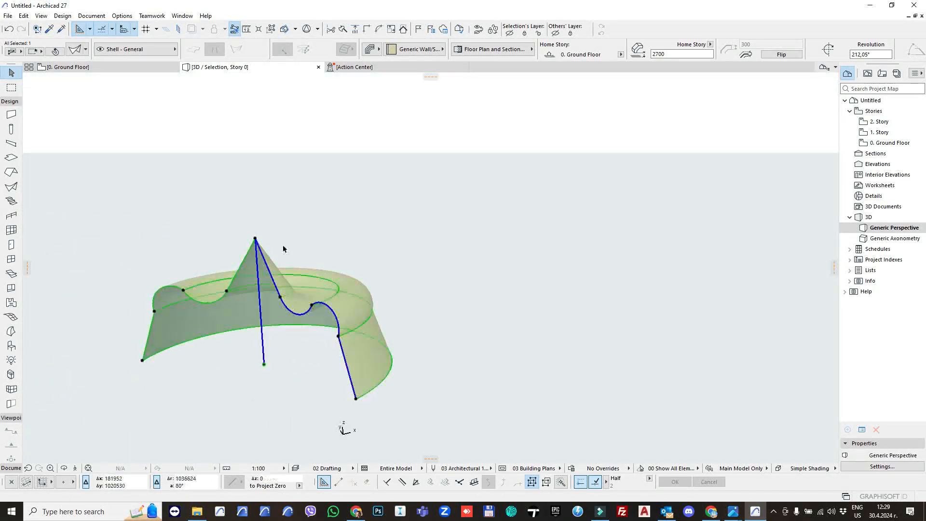
pyautogui.keyDown('shift'); pyautogui.moveTo(205, 260); pyautogui.dragTo(348, 289, button='middle'); pyautogui.keyUp('shift')
pyautogui.click(353, 256)
pyautogui.click(276, 319)
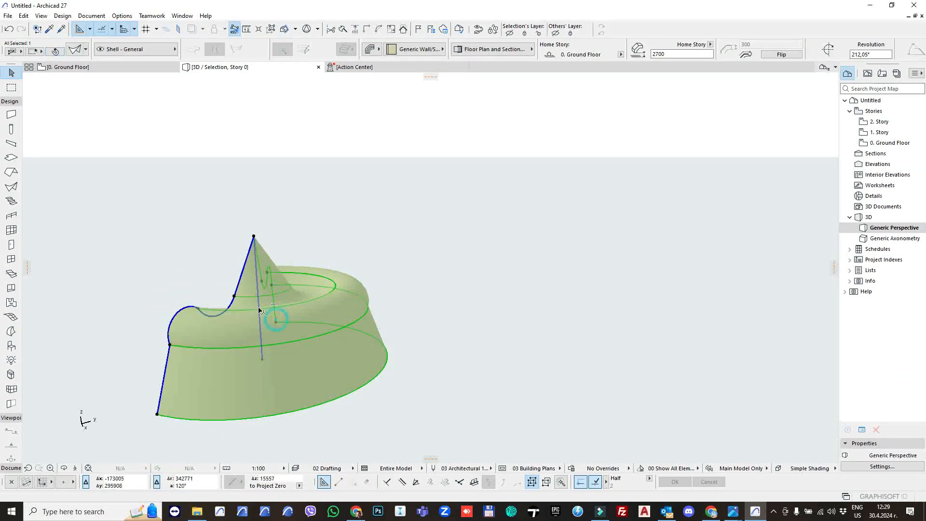
pyautogui.click(60, 207)
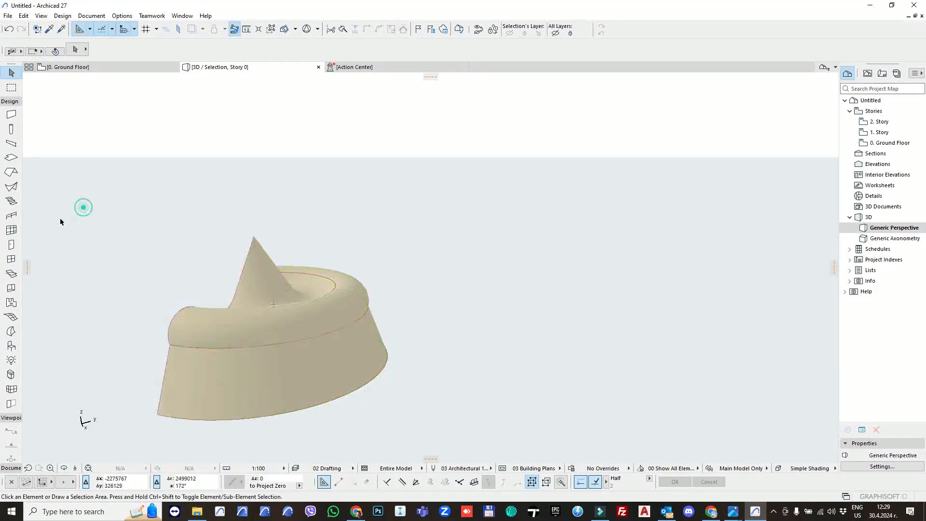
# Place a 600 x 1600 Skylight Pivot Hung 27 on the lower outer face of the revolved shell.
pyautogui.click(11, 274)
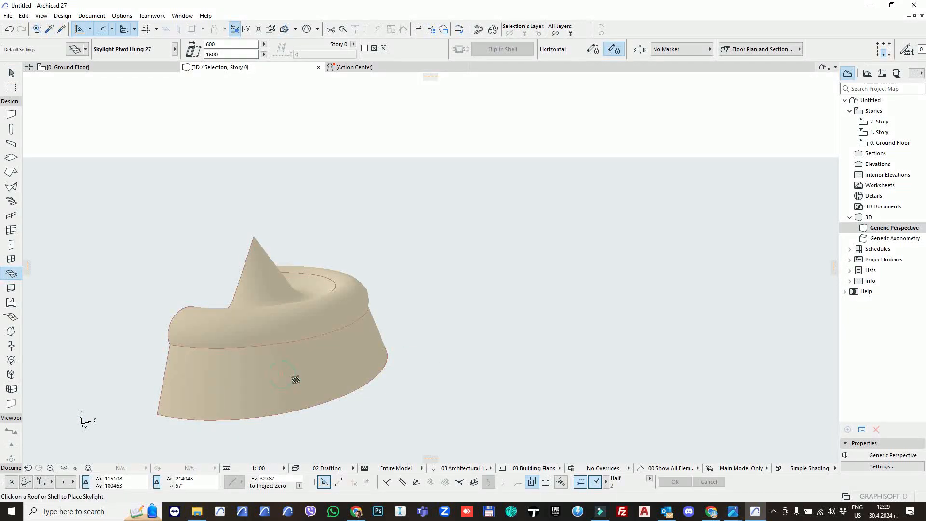
pyautogui.scroll(6, 299, 380)
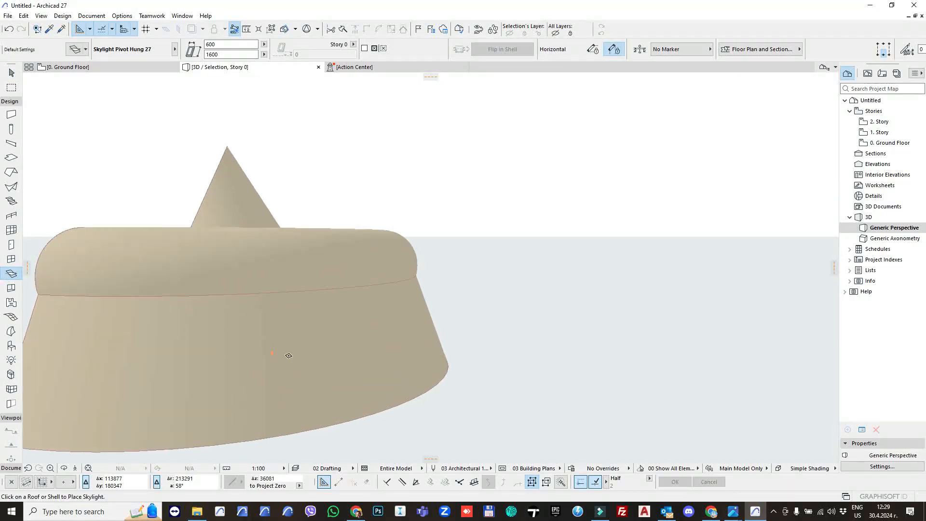
pyautogui.press('Escape')
pyautogui.scroll(5, 272, 357)
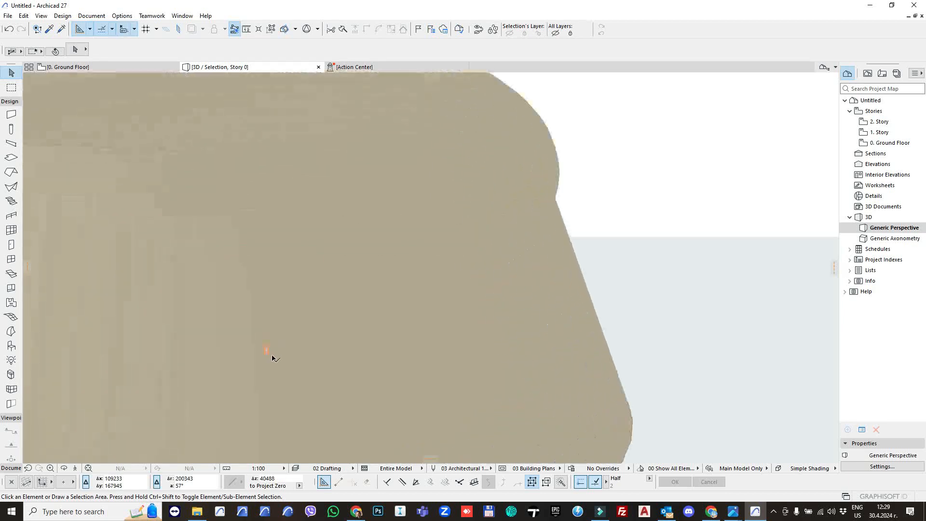
# Set the placed skylight's width to 6000, enlarge its height and deselect it.
pyautogui.click(269, 359)
pyautogui.scroll(-4, 346, 357)
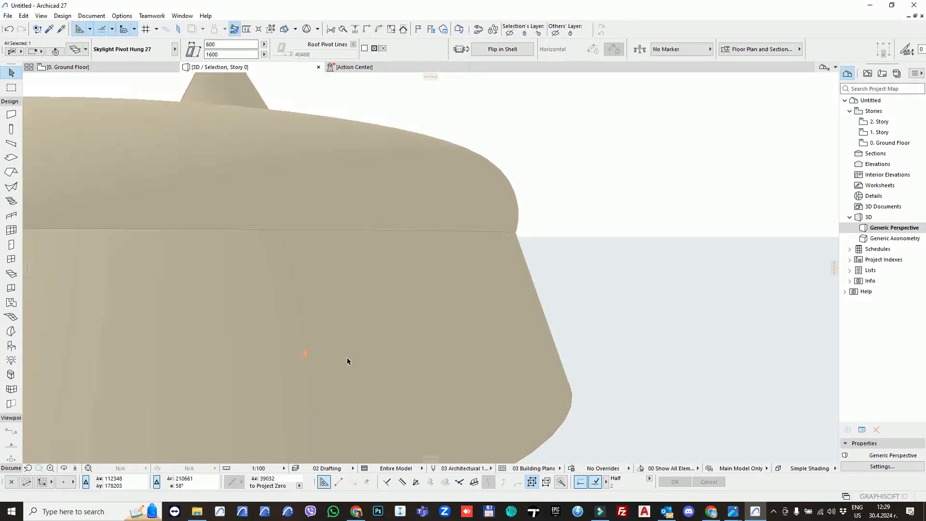
pyautogui.scroll(-4, 378, 354)
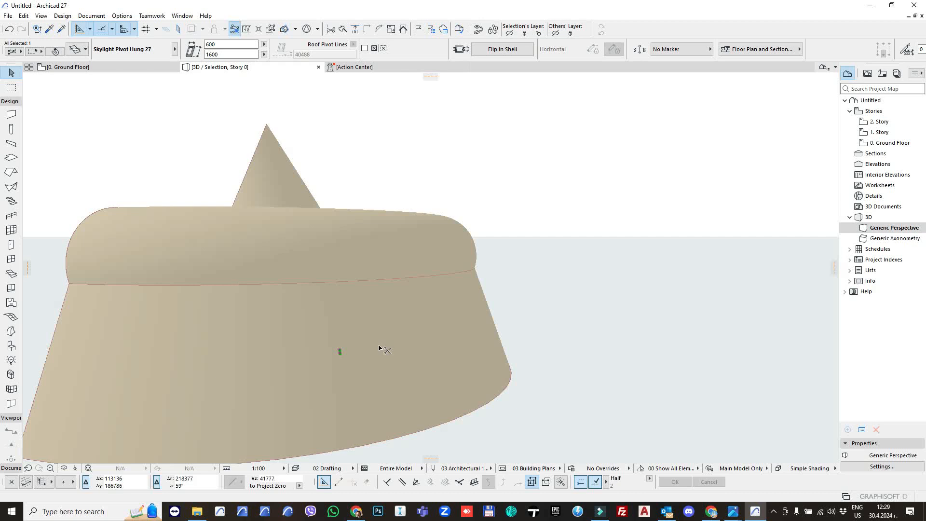
pyautogui.hotkey('ctrl', 't')
pyautogui.doubleClick(508, 86)
pyautogui.write('6000')
pyautogui.press('Tab')
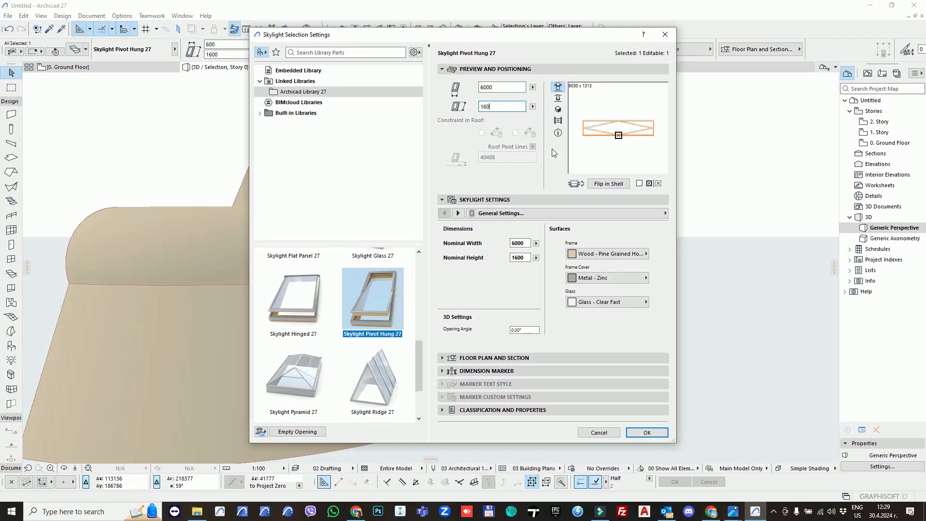
pyautogui.click(641, 433)
pyautogui.press('Escape')
pyautogui.keyDown('shift'); pyautogui.moveTo(411, 336); pyautogui.dragTo(377, 343, button='middle'); pyautogui.keyUp('shift')
pyautogui.scroll(-3, 449, 307)
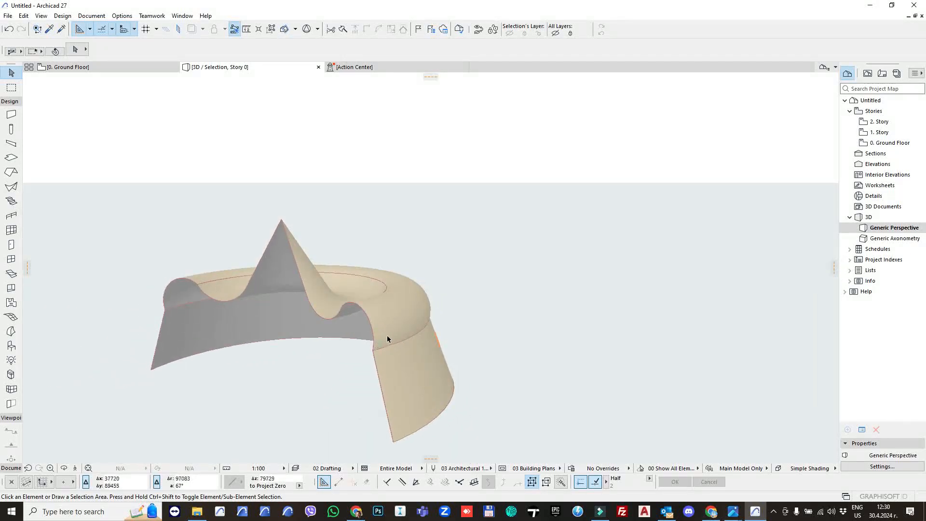
# Draw an open three-segment profile for a new detailed revolved shell beside the existing one on the ground floor plan.
pyautogui.press('F2')
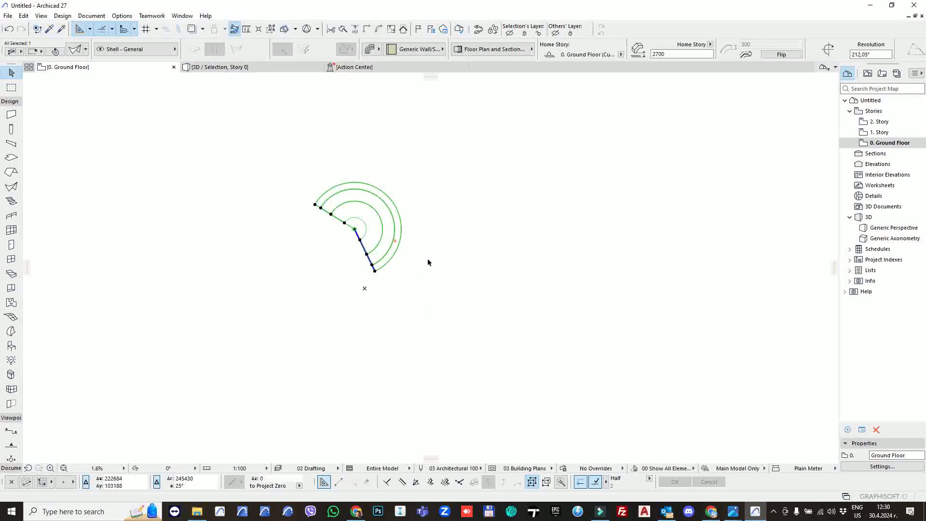
pyautogui.click(427, 258)
pyautogui.moveTo(376, 228); pyautogui.dragTo(358, 264, button='middle')
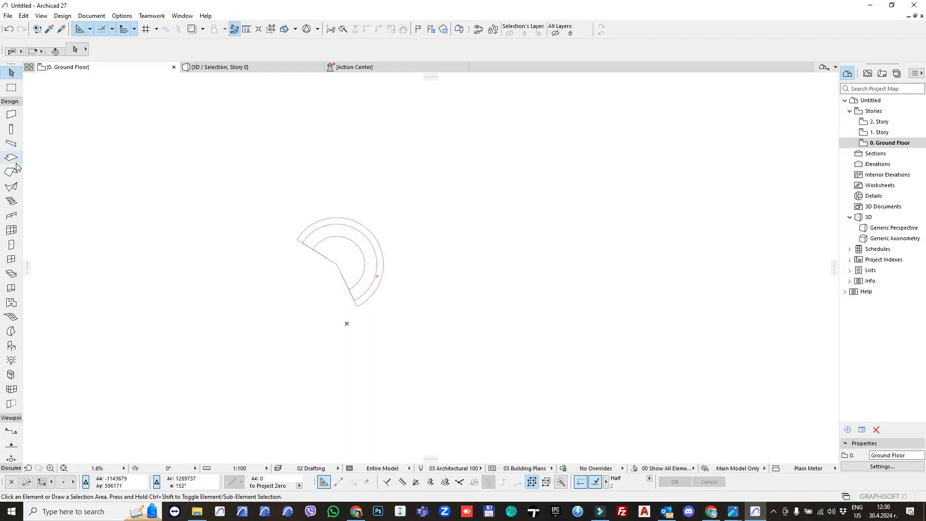
pyautogui.click(11, 187)
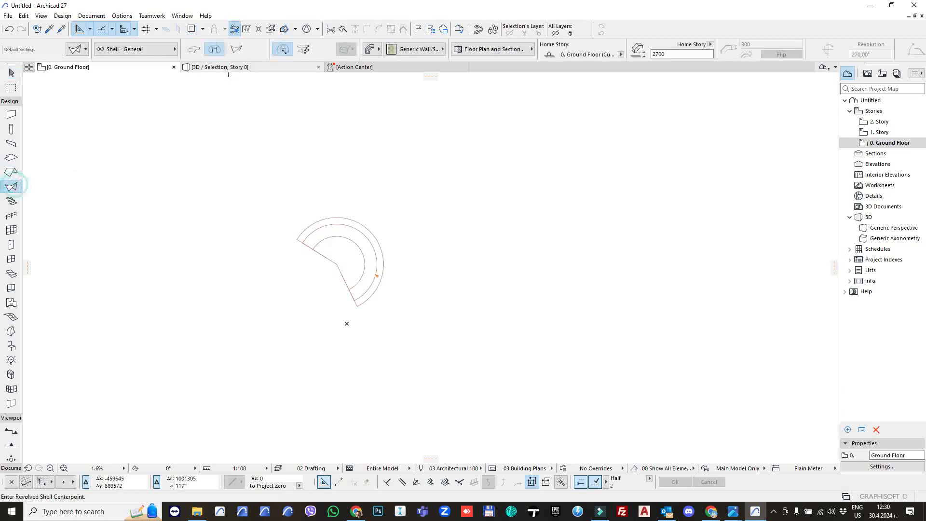
pyautogui.click(464, 213)
pyautogui.click(488, 240)
pyautogui.click(494, 271)
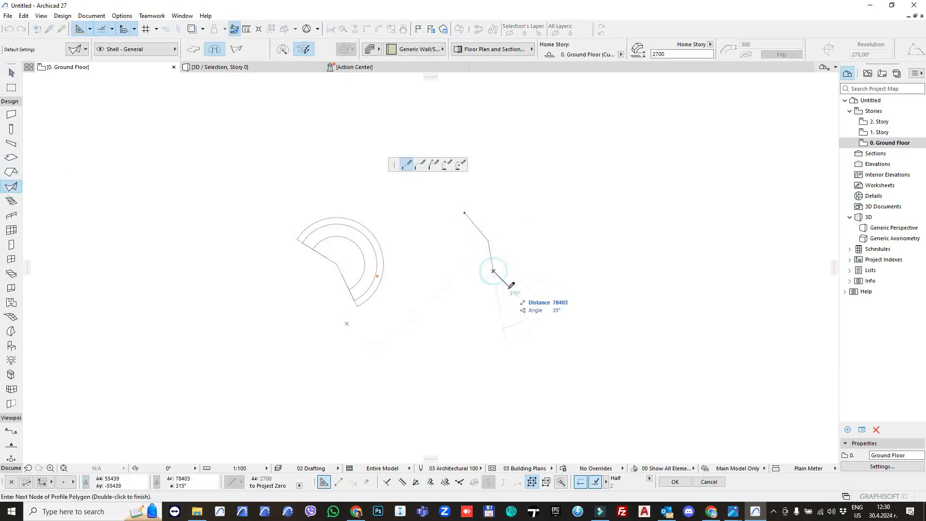
pyautogui.doubleClick(502, 287)
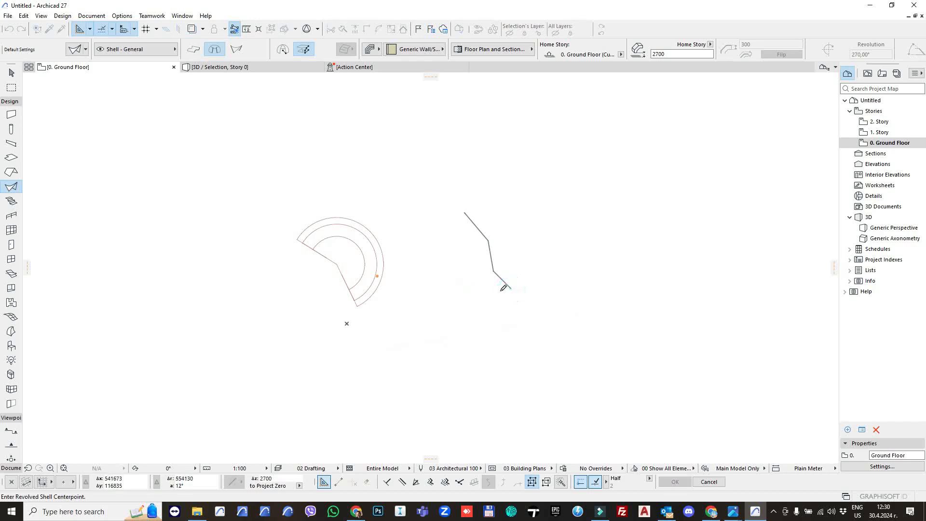
# Define a slanted revolution axis starting near the profile's lower end and complete the revolved shell with a 180° angle.
pyautogui.click(505, 288)
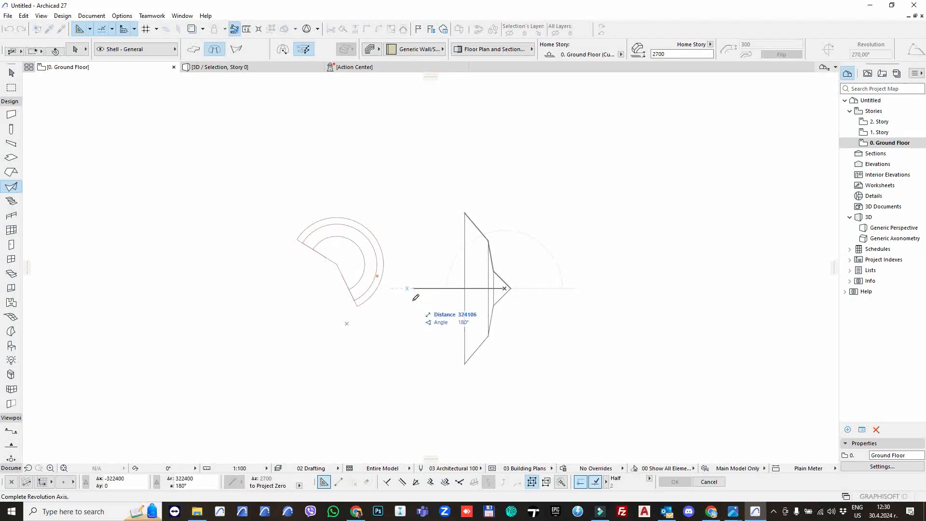
pyautogui.click(401, 238)
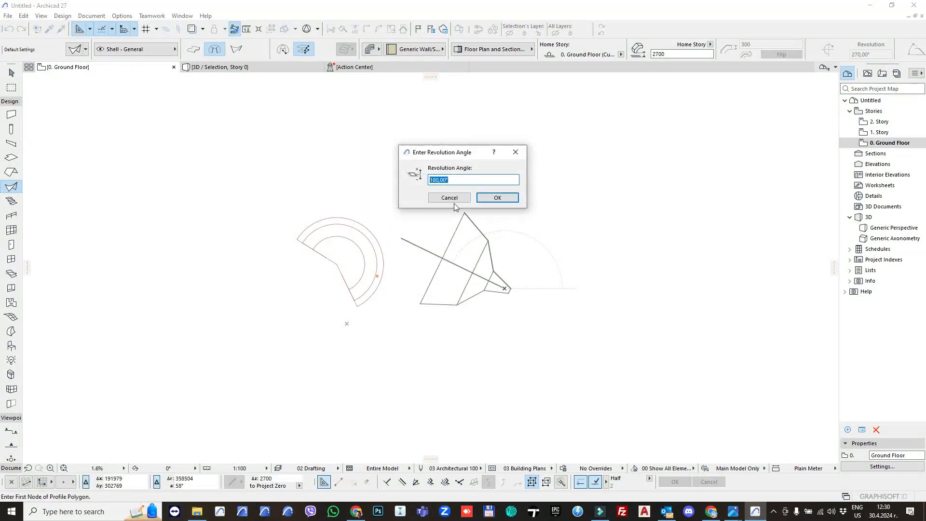
pyautogui.click(498, 198)
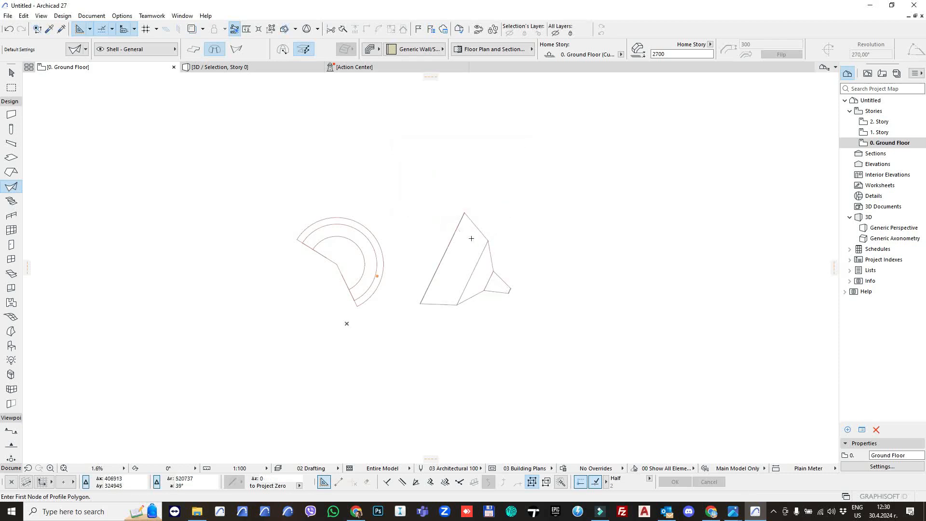
pyautogui.press('Escape')
# Select the new funnel-shaped shell and show it on its own in 3D to examine its shape.
pyautogui.click(510, 289)
pyautogui.click(530, 295)
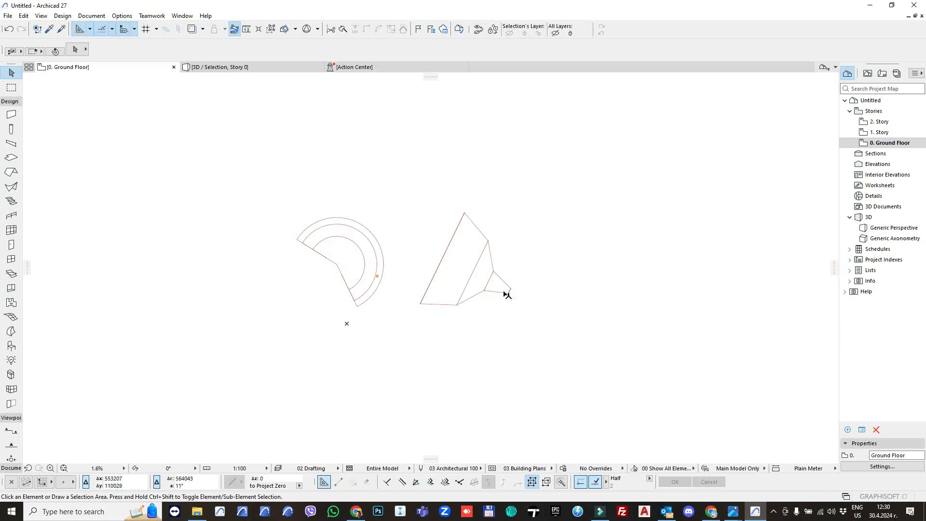
pyautogui.click(509, 292)
pyautogui.press('F5')
pyautogui.click(508, 269)
pyautogui.scroll(-5, 555, 290)
pyautogui.moveTo(561, 293); pyautogui.dragTo(505, 290, button='middle')
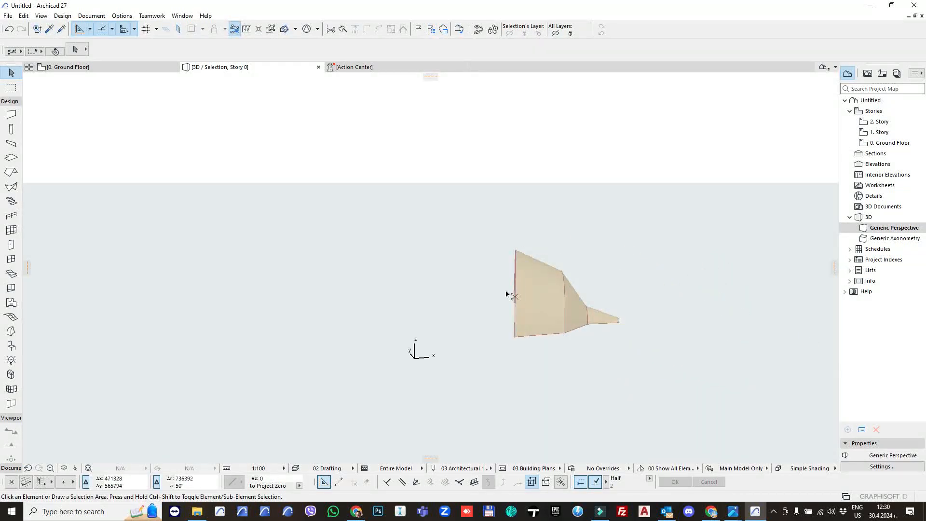
# Draw a marquee around both revolved shells on the ground floor plan and show its contents in 3D.
pyautogui.press('F2')
pyautogui.click(486, 272)
pyautogui.click(436, 190)
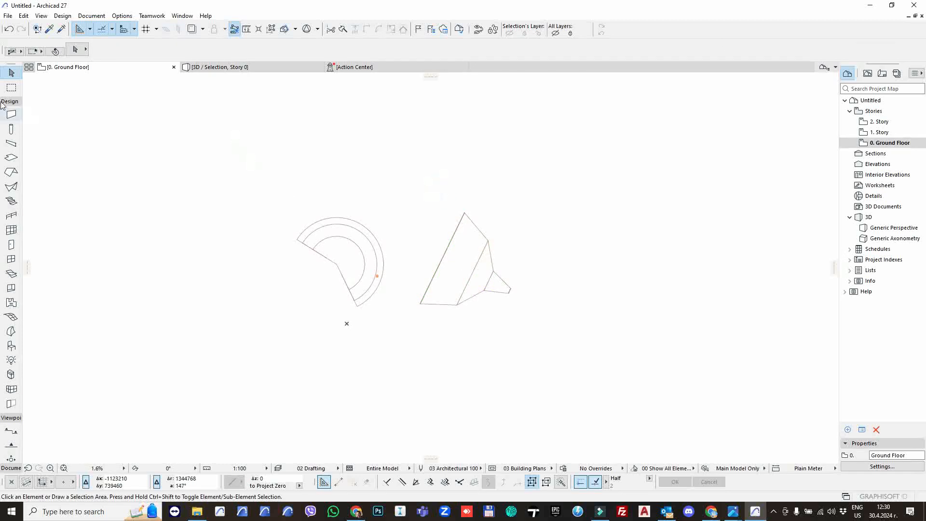
pyautogui.click(11, 87)
pyautogui.click(254, 155)
pyautogui.click(569, 372)
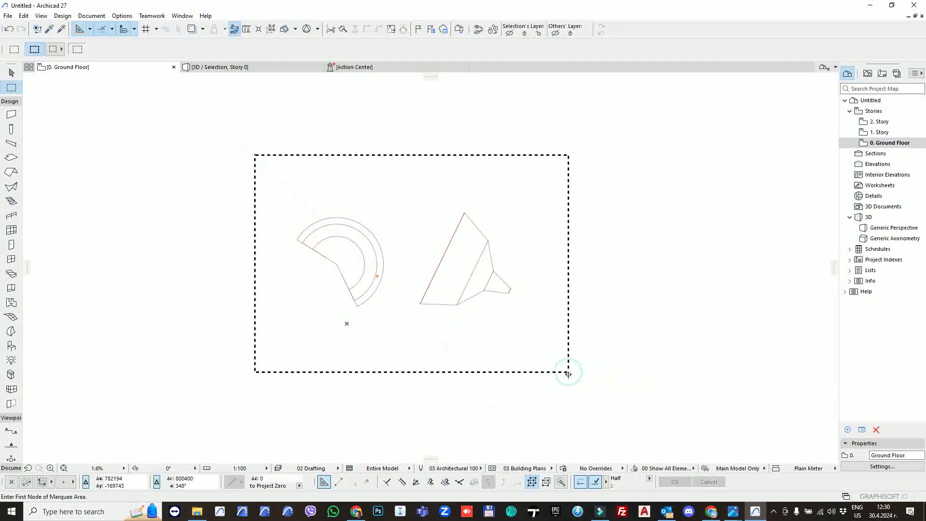
pyautogui.press('F5')
pyautogui.keyDown('shift'); pyautogui.moveTo(415, 351); pyautogui.dragTo(477, 365, button='middle'); pyautogui.keyUp('shift')
# Delete the small folded shell lying in front of the two revolved shells.
pyautogui.press('Escape')
pyautogui.scroll(6, 456, 378)
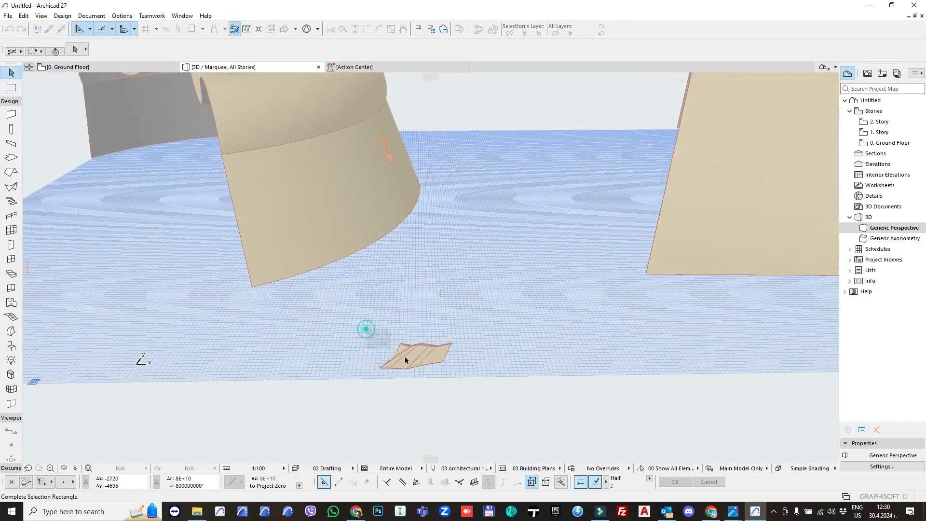
pyautogui.click(409, 357)
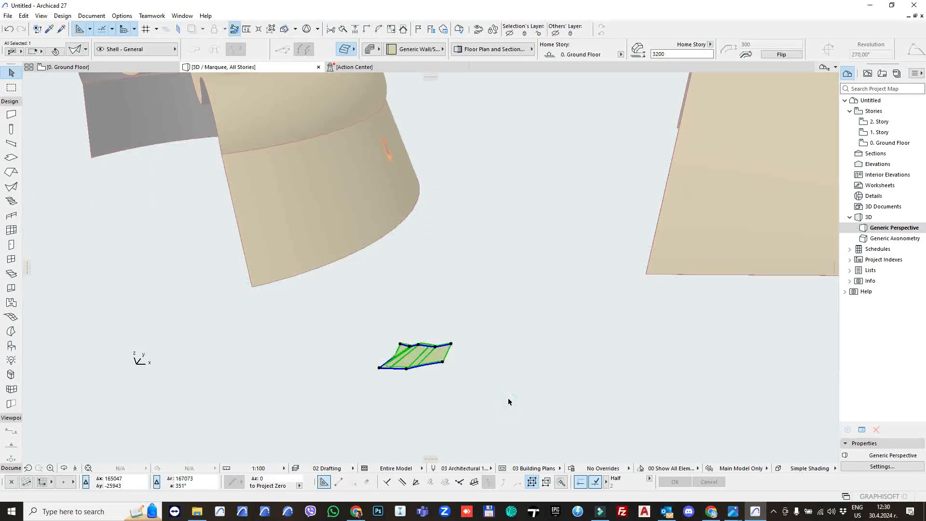
pyautogui.press('Delete')
pyautogui.keyDown('shift'); pyautogui.moveTo(508, 402); pyautogui.dragTo(614, 313, button='middle'); pyautogui.keyUp('shift')
pyautogui.keyDown('shift'); pyautogui.moveTo(653, 311); pyautogui.dragTo(470, 289, button='middle'); pyautogui.keyUp('shift')
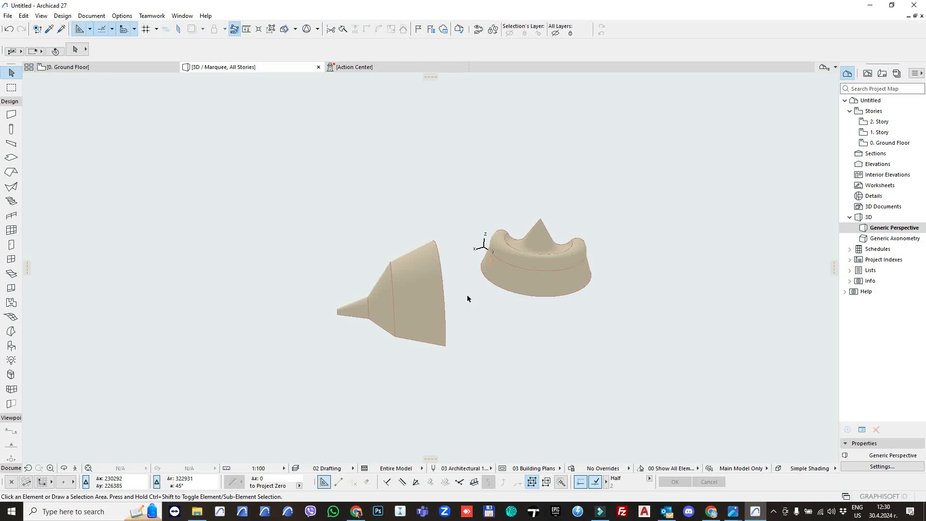
pyautogui.keyDown('shift'); pyautogui.moveTo(492, 282); pyautogui.dragTo(395, 285, button='middle'); pyautogui.keyUp('shift')
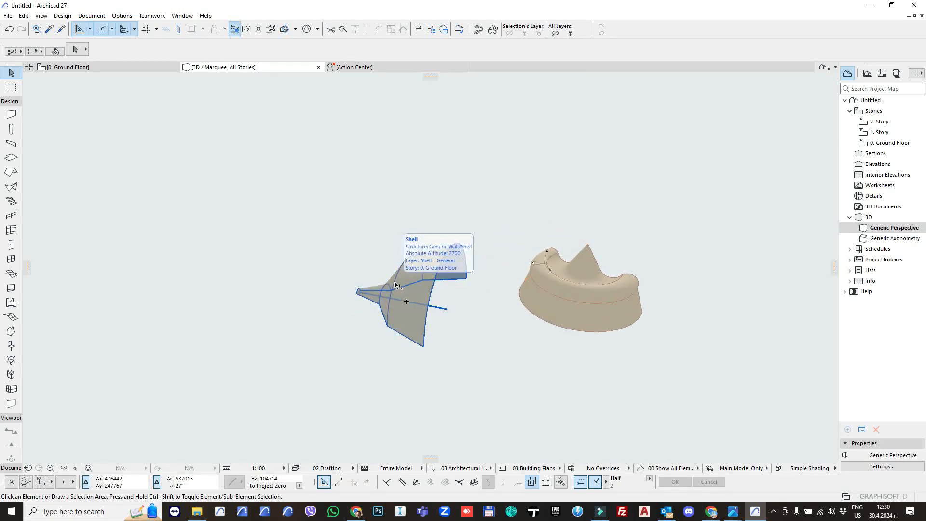
# Draw a small square slab with a thickness of 10000 between the two shells on the ground floor plan.
pyautogui.press('F2')
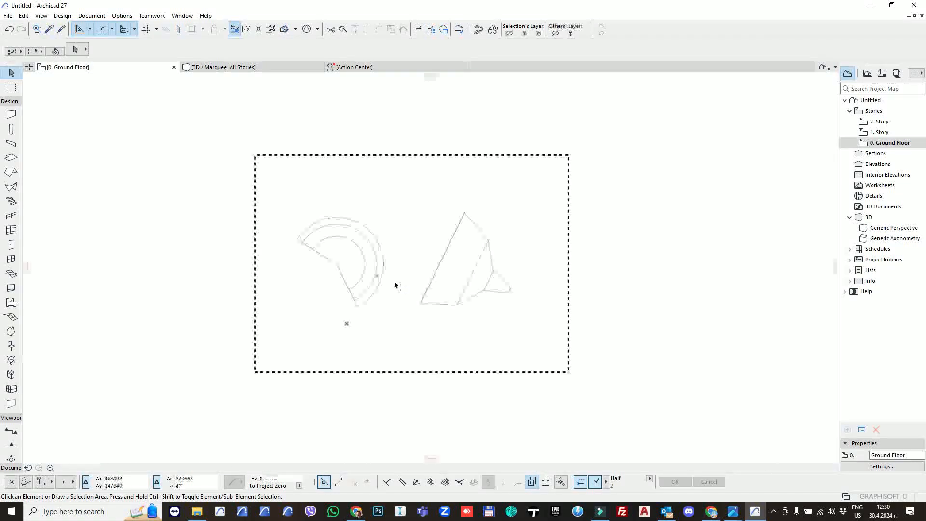
pyautogui.click(12, 158)
pyautogui.click(391, 199)
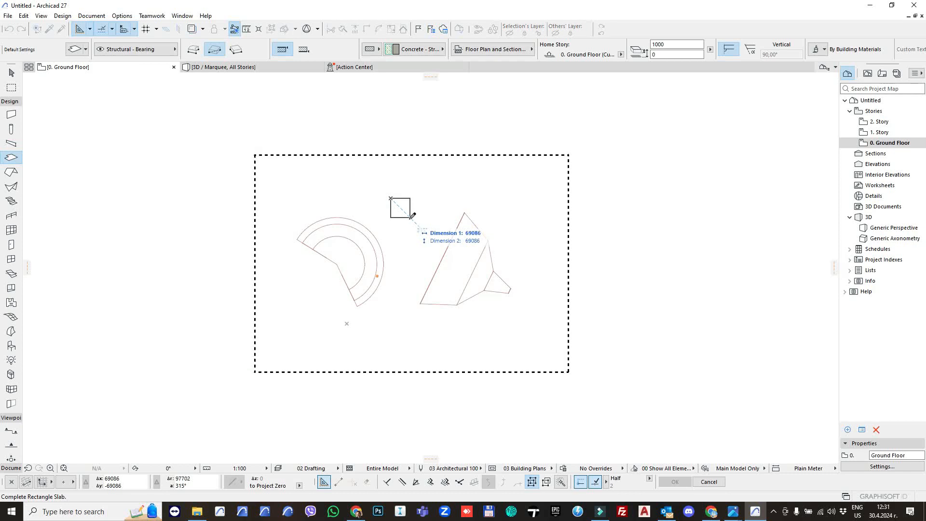
pyautogui.rightClick(409, 214)
pyautogui.click(446, 305)
pyautogui.hotkey('ctrl', 't')
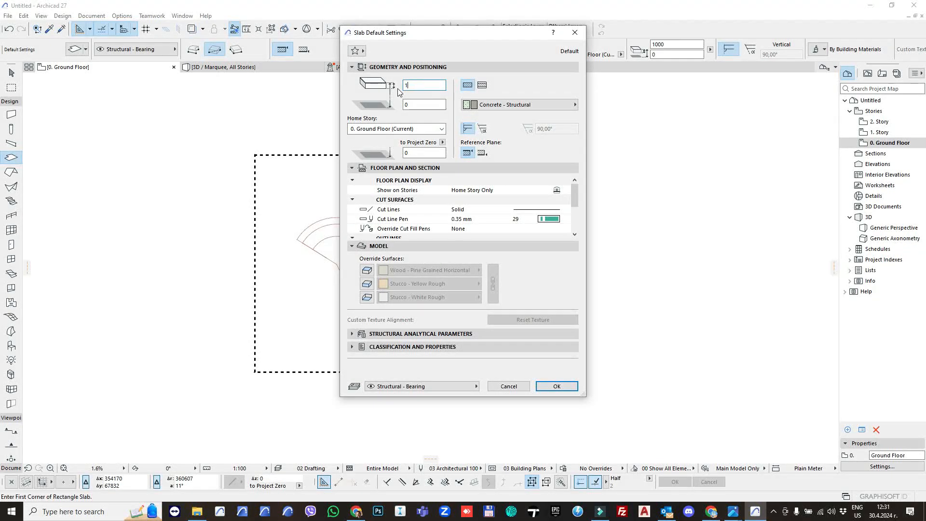
pyautogui.click(556, 386)
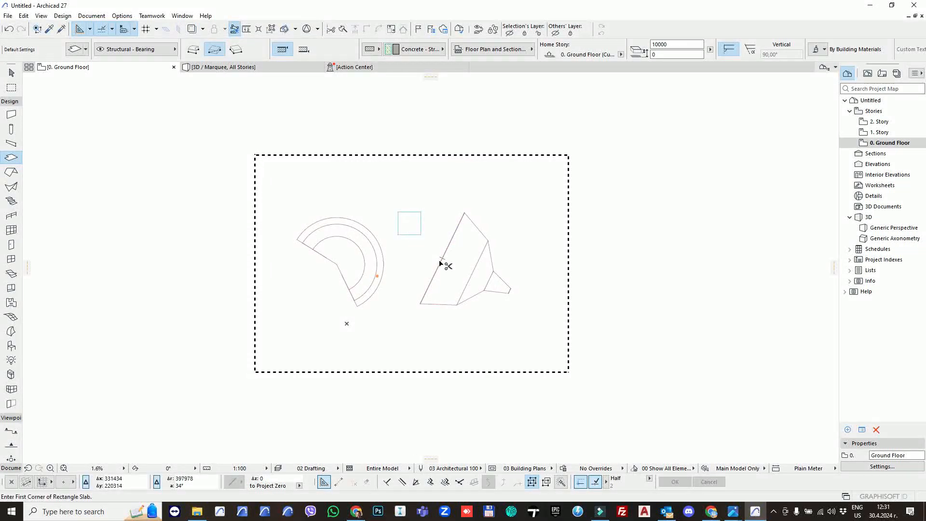
# Select the slab in 3D, increase its thickness to make a tall block and deselect it.
pyautogui.press('F3')
pyautogui.scroll(3, 513, 314)
pyautogui.keyDown('shift'); pyautogui.moveTo(515, 316); pyautogui.dragTo(437, 309, button='middle'); pyautogui.keyUp('shift')
pyautogui.press('Escape')
pyautogui.click(407, 327)
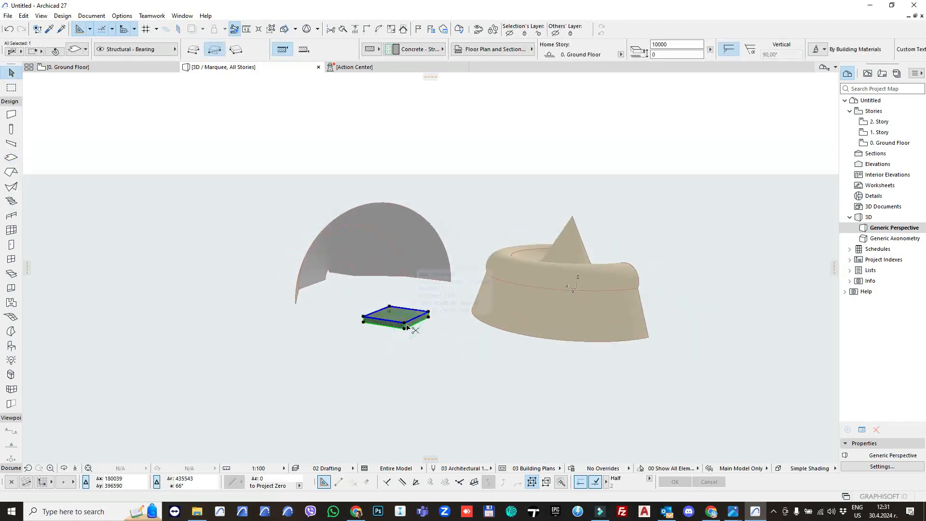
pyautogui.doubleClick(406, 327)
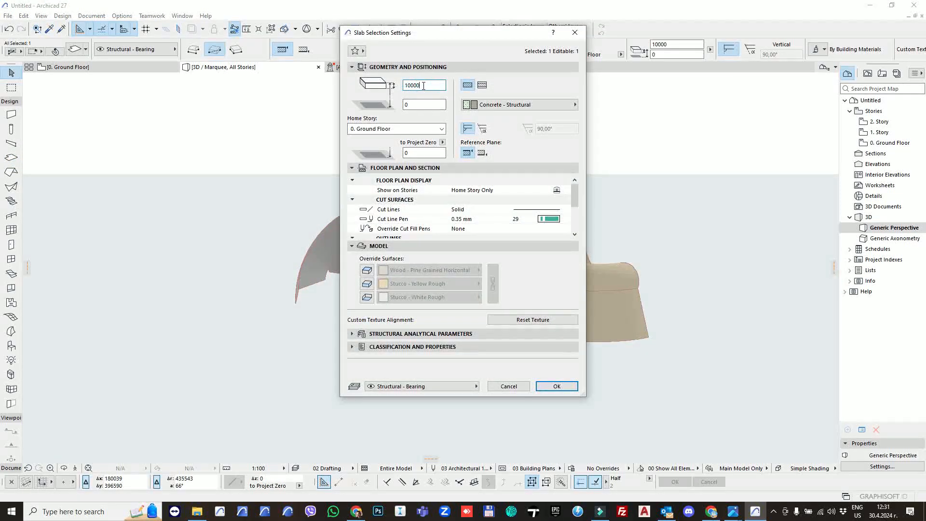
pyautogui.click(550, 385)
pyautogui.press('Escape')
pyautogui.keyDown('shift'); pyautogui.moveTo(456, 333); pyautogui.dragTo(449, 308, button='middle'); pyautogui.keyUp('shift')
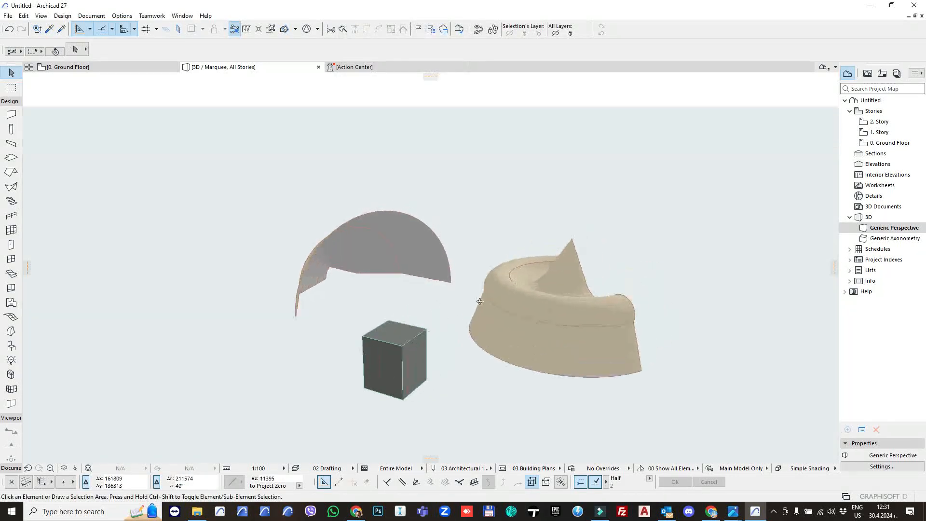
# Rotate the skylit revolved shell in the horizontal plane about the lower end node of its profile.
pyautogui.click(596, 289)
pyautogui.keyDown('shift'); pyautogui.moveTo(597, 289); pyautogui.dragTo(387, 276, button='middle'); pyautogui.keyUp('shift')
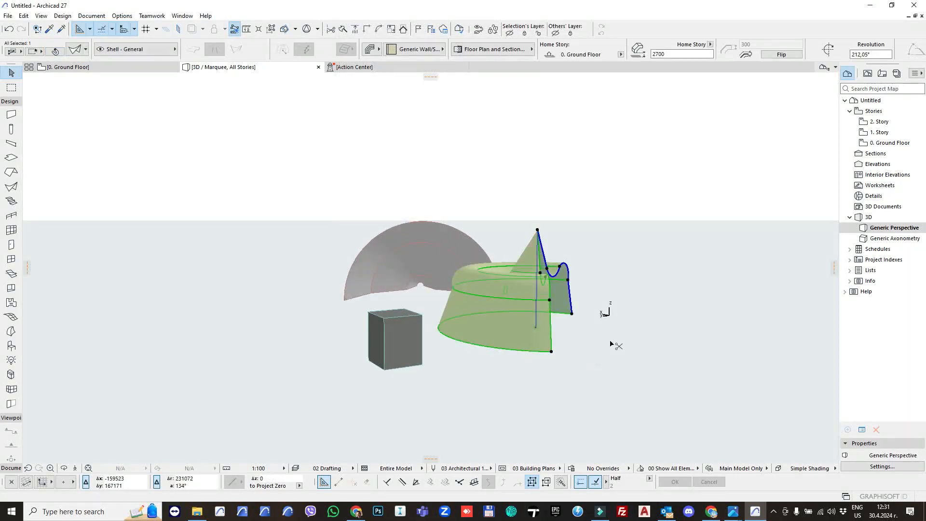
pyautogui.hotkey('ctrl', 'e')
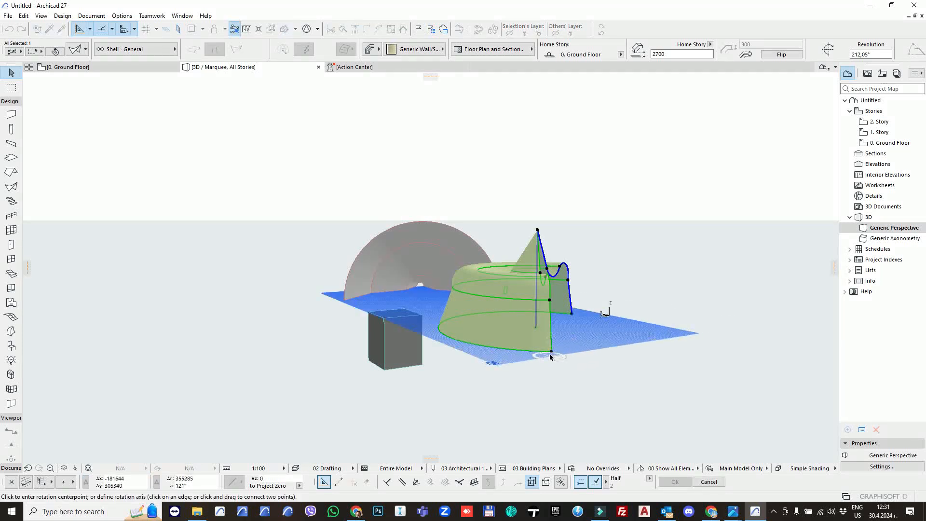
pyautogui.click(551, 352)
pyautogui.click(603, 335)
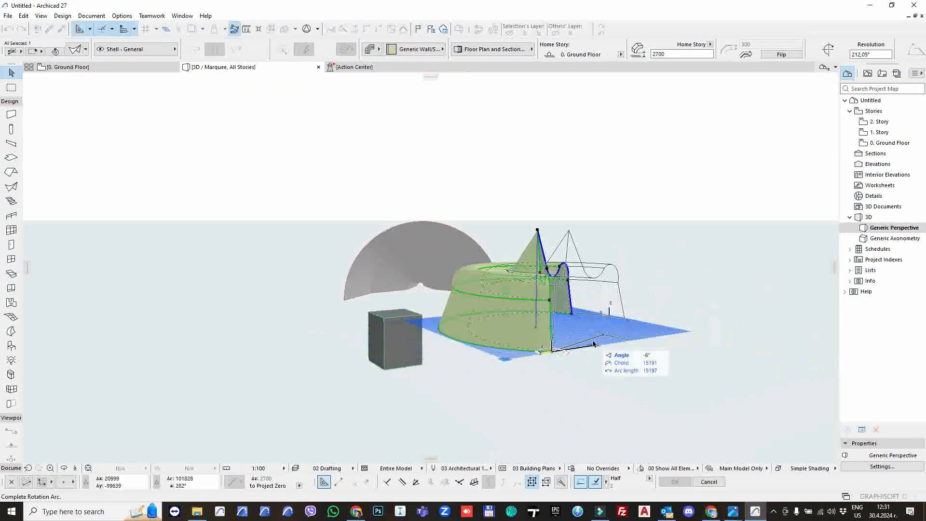
pyautogui.click(514, 365)
pyautogui.keyDown('shift'); pyautogui.moveTo(535, 351); pyautogui.dragTo(437, 319, button='middle'); pyautogui.keyUp('shift')
pyautogui.hotkey('ctrl', 'e')
pyautogui.moveTo(437, 318); pyautogui.dragTo(333, 314)
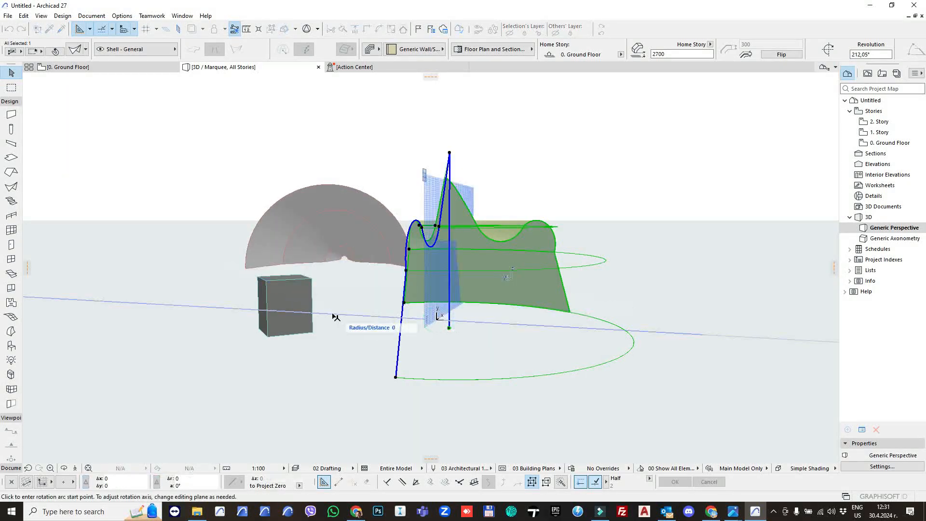
pyautogui.keyDown('shift'); pyautogui.moveTo(295, 313); pyautogui.dragTo(389, 333, button='middle'); pyautogui.keyUp('shift')
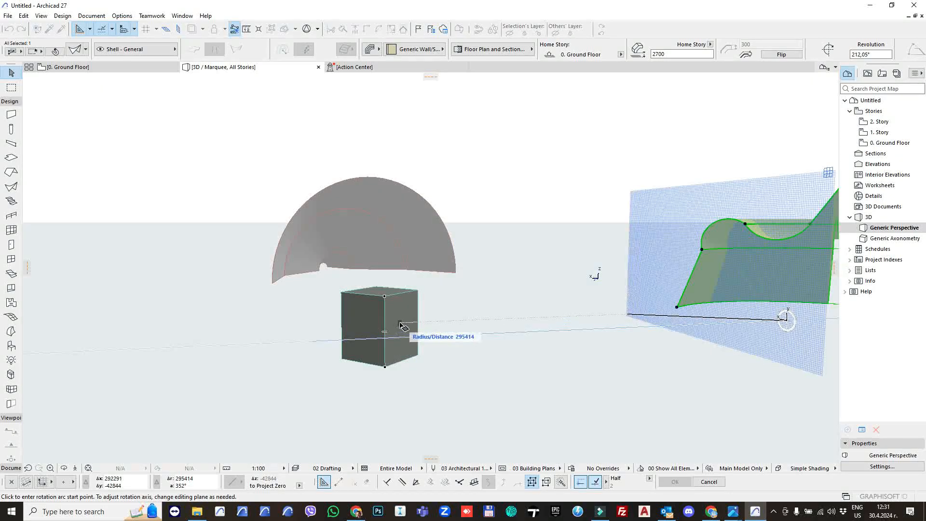
pyautogui.keyDown('shift'); pyautogui.moveTo(735, 338); pyautogui.dragTo(714, 376, button='middle'); pyautogui.keyUp('shift')
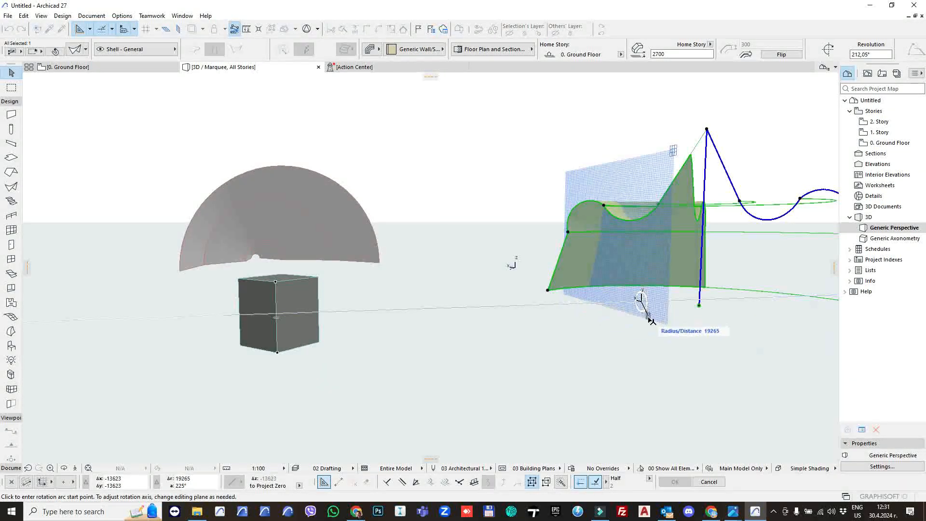
pyautogui.keyDown('shift'); pyautogui.moveTo(642, 328); pyautogui.dragTo(604, 309, button='middle'); pyautogui.keyUp('shift')
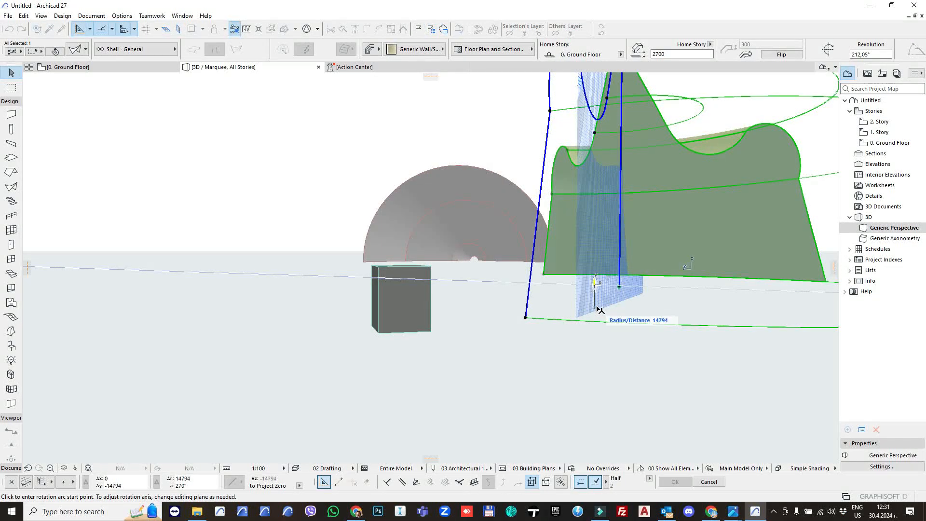
pyautogui.press('Escape')
pyautogui.press('Escape')
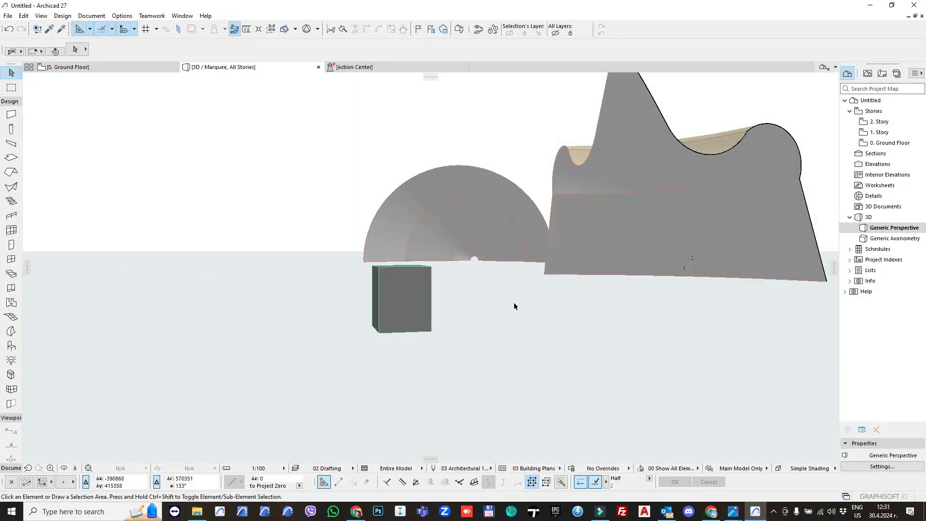
# Delete both revolved shells from the ground floor plan, keeping the square slab.
pyautogui.press('F2')
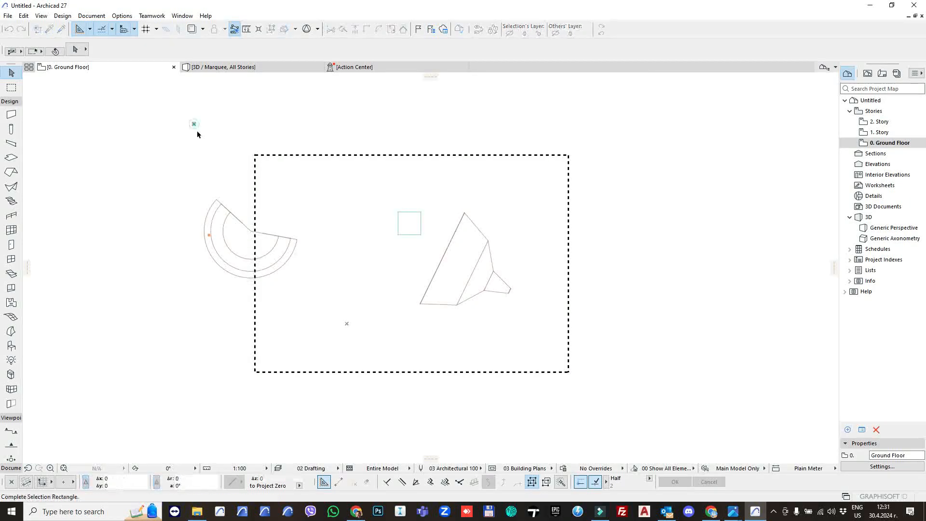
pyautogui.click(194, 124)
pyautogui.click(563, 368)
pyautogui.press('Delete')
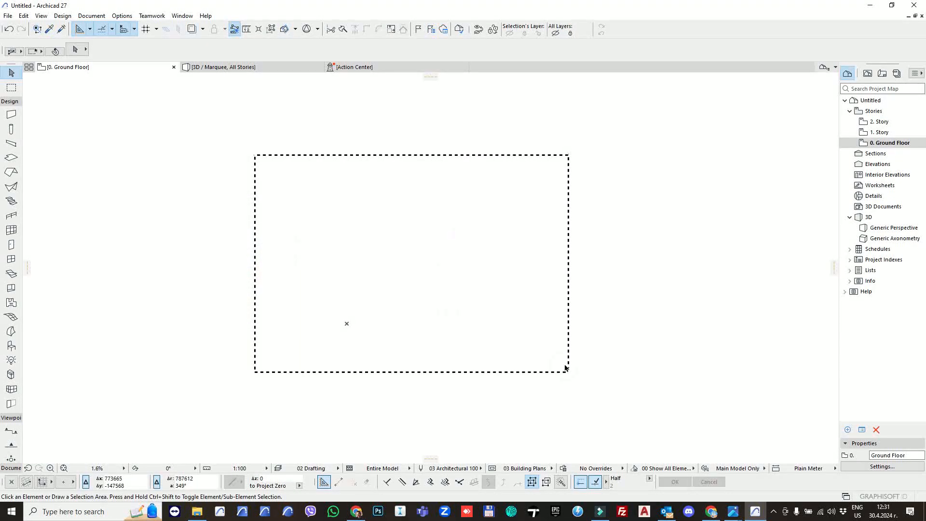
pyautogui.hotkey('ctrl', 'z')
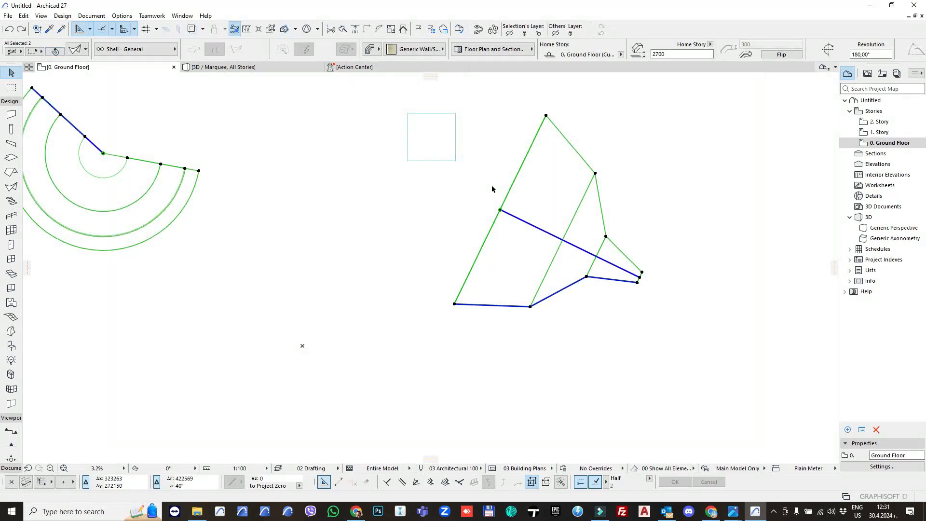
pyautogui.press('Delete')
# Move the square slab by its corner to the left of the project origin on the ground floor plan.
pyautogui.click(408, 161)
pyautogui.moveTo(455, 161); pyautogui.dragTo(259, 355)
pyautogui.scroll(3, 328, 333)
pyautogui.moveTo(303, 339); pyautogui.dragTo(336, 315, button='middle')
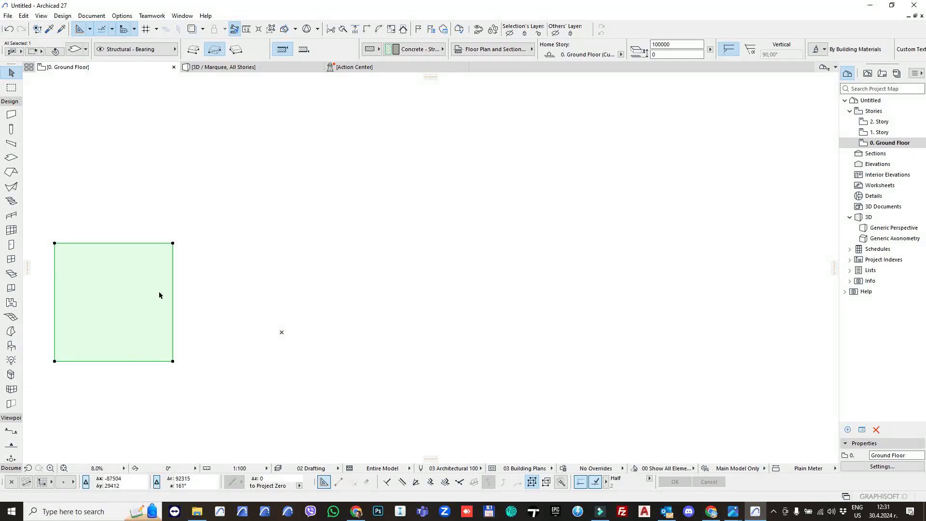
# Draw a small dome-shaped revolved shell with a full 360° revolution to the right of the slab.
pyautogui.click(12, 187)
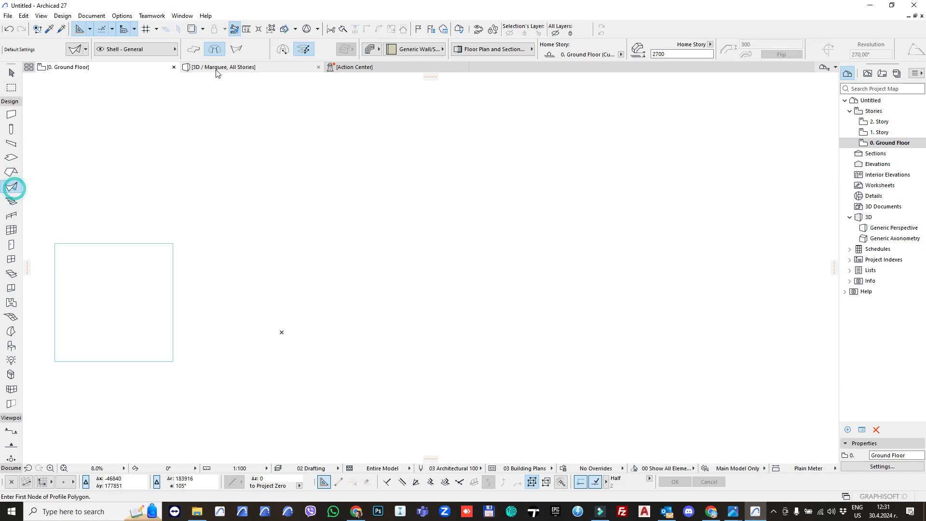
pyautogui.click(332, 313)
pyautogui.click(332, 280)
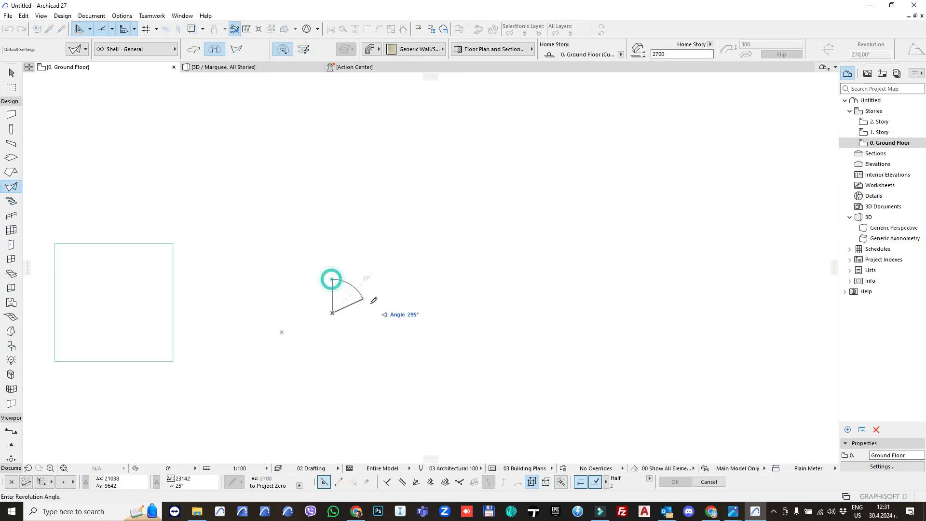
pyautogui.click(332, 278)
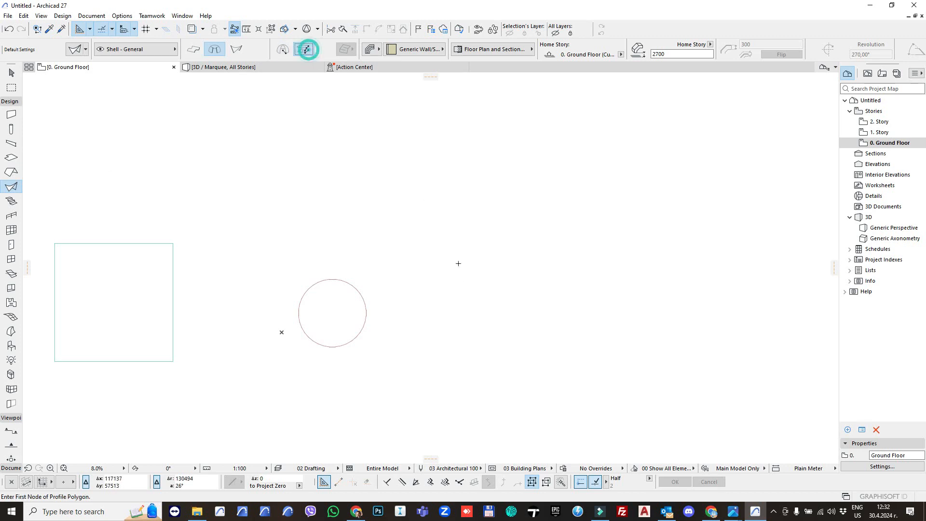
# Draw a detailed revolved shell from a stepped profile beside the dome, revolved 180° about a horizontal axis.
pyautogui.click(422, 238)
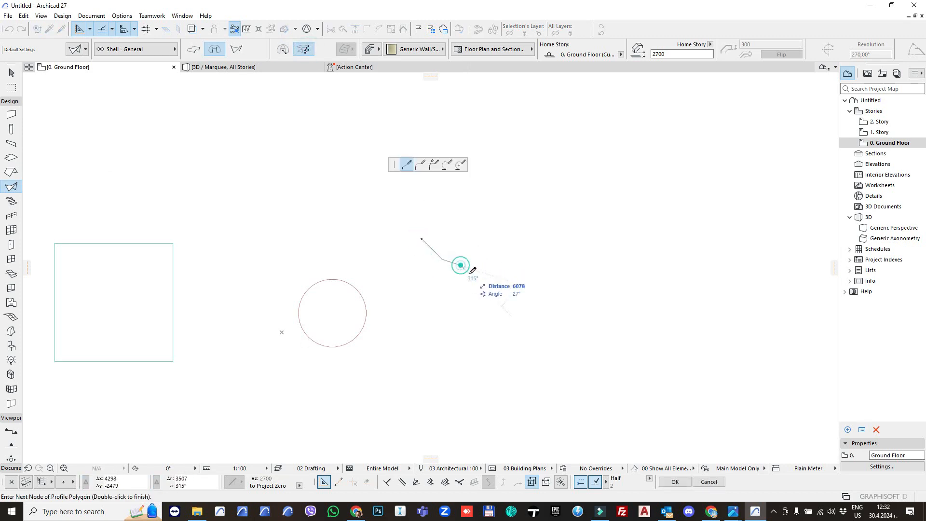
pyautogui.doubleClick(517, 309)
pyautogui.click(517, 309)
pyautogui.click(391, 308)
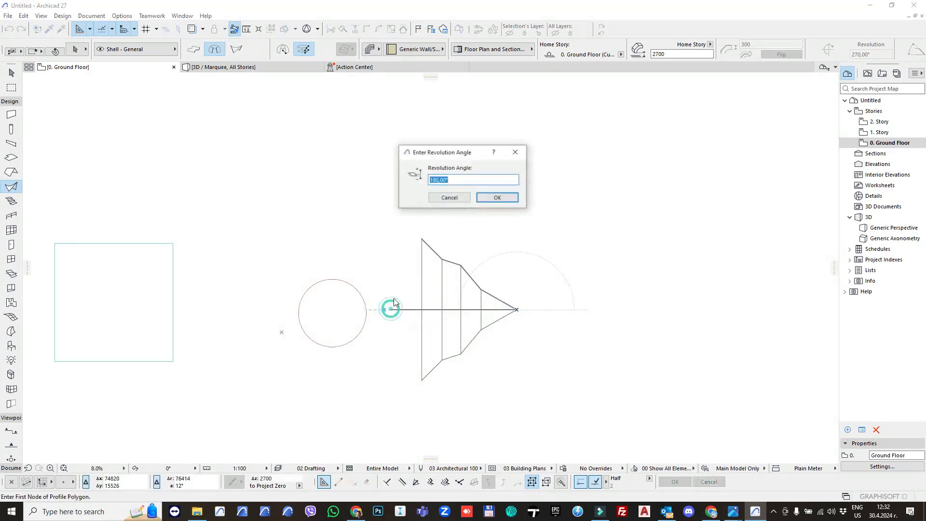
pyautogui.click(496, 198)
pyautogui.scroll(-1, 383, 295)
pyautogui.moveTo(382, 295); pyautogui.dragTo(420, 291, button='middle')
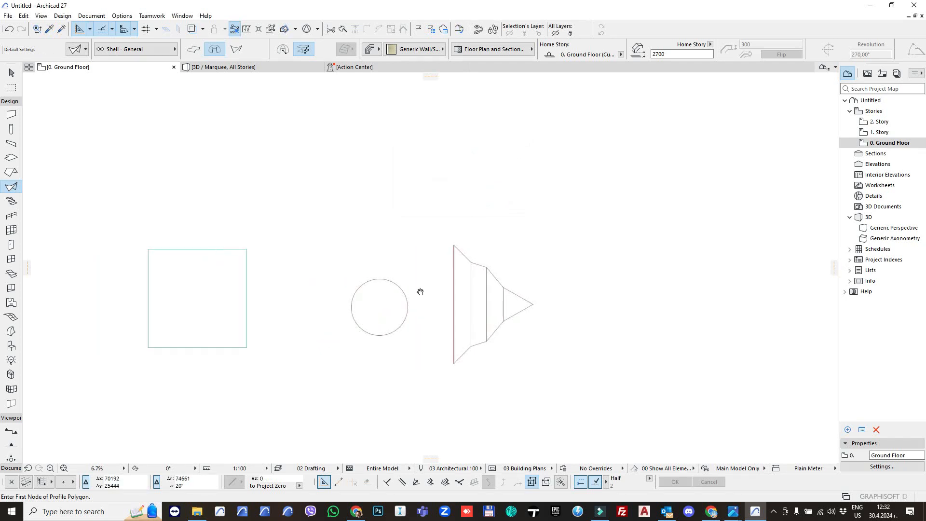
pyautogui.press('Escape')
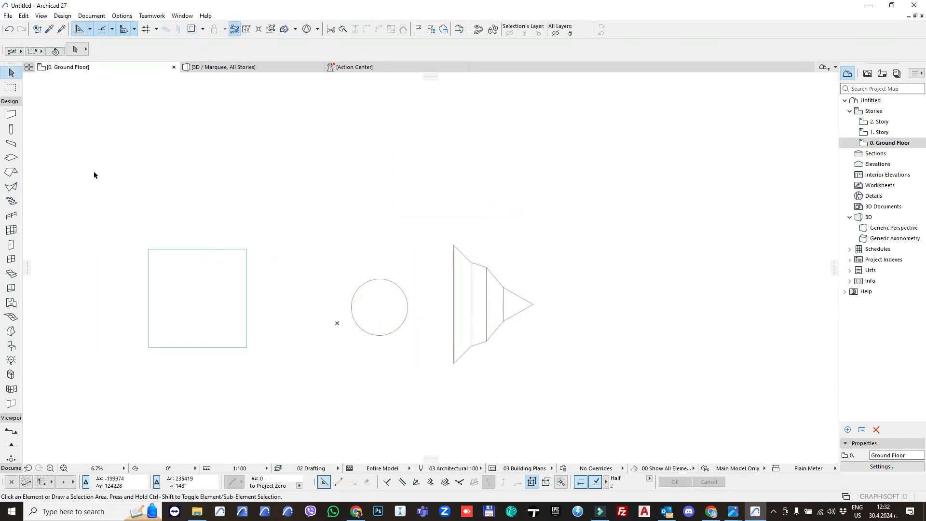
# Select the dome shell in 3D and reshape its arc profile into two straight segments with a node between them.
pyautogui.press('F3')
pyautogui.keyDown('shift'); pyautogui.moveTo(576, 298); pyautogui.dragTo(572, 275, button='middle'); pyautogui.keyUp('shift')
pyautogui.click(638, 274)
pyautogui.scroll(5, 636, 264)
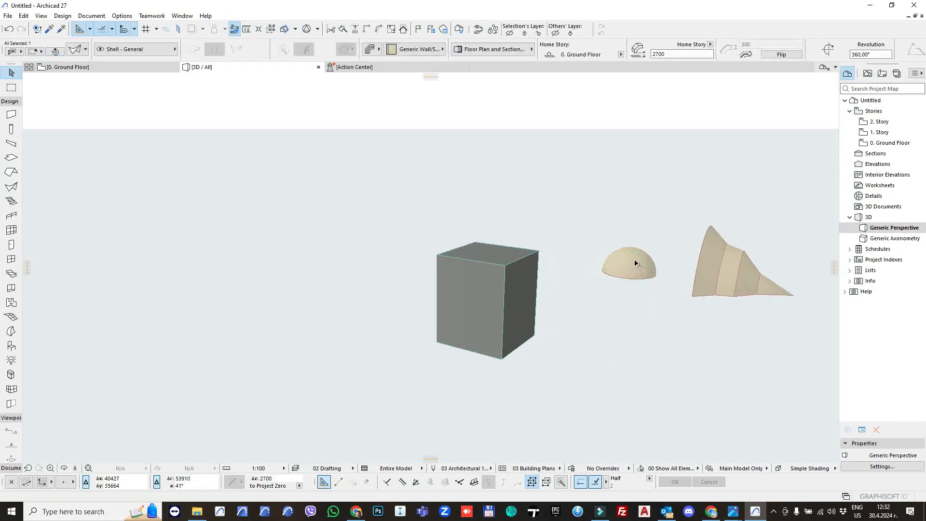
pyautogui.moveTo(661, 263)
pyautogui.keyDown('shift'); pyautogui.mouseDown(button='middle')
pyautogui.moveTo(551, 280)
pyautogui.moveTo(643, 264)
pyautogui.mouseUp(button='middle'); pyautogui.keyUp('shift')
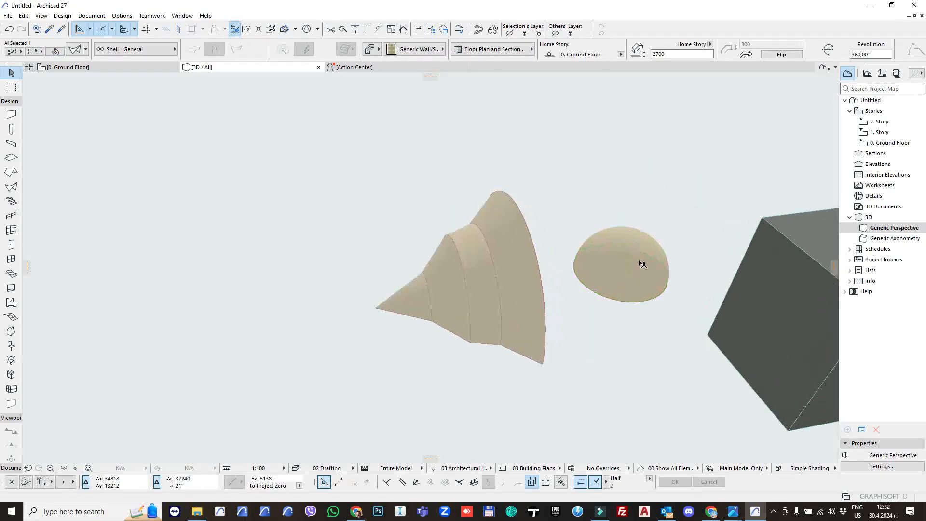
pyautogui.click(639, 250)
pyautogui.click(684, 298)
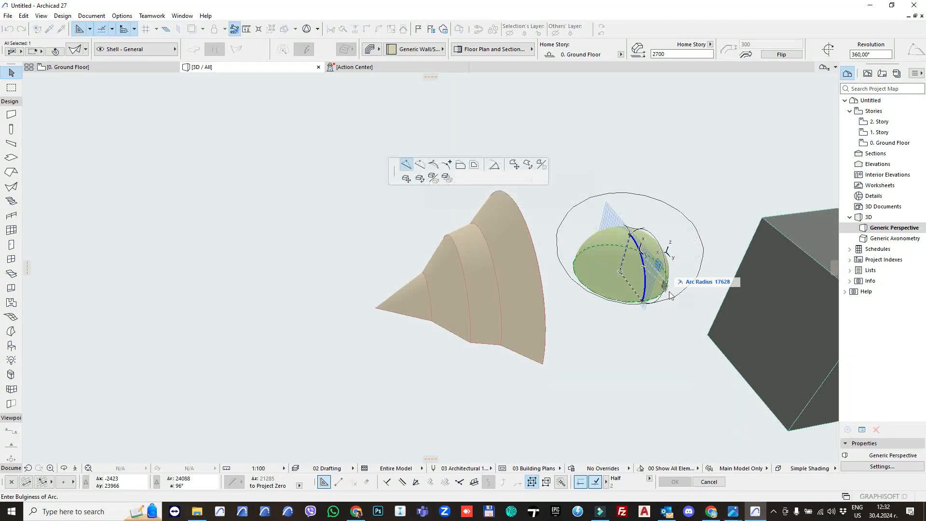
pyautogui.click(642, 301)
pyautogui.scroll(1, 640, 270)
pyautogui.click(637, 264)
pyautogui.click(644, 252)
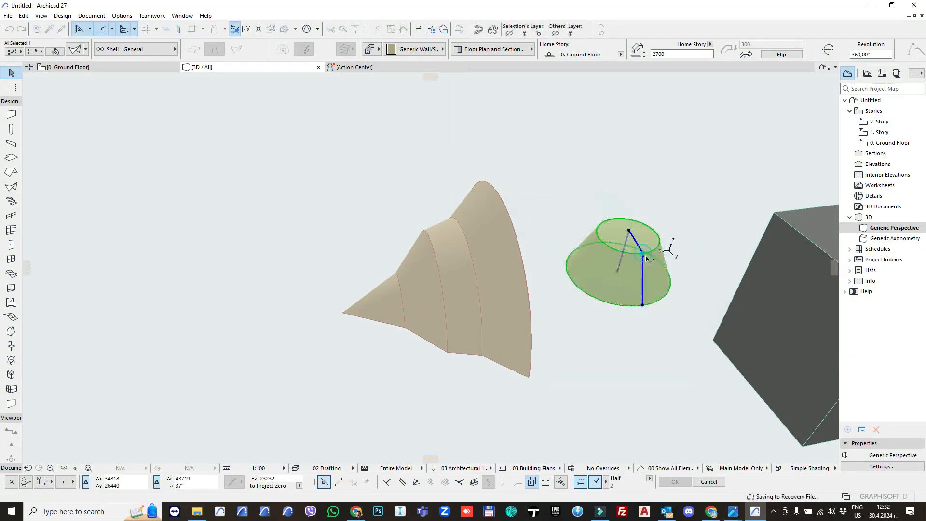
# Insert a new node midway along the lower segment of the reshaped shell's profile.
pyautogui.click(647, 269)
pyautogui.scroll(1, 635, 273)
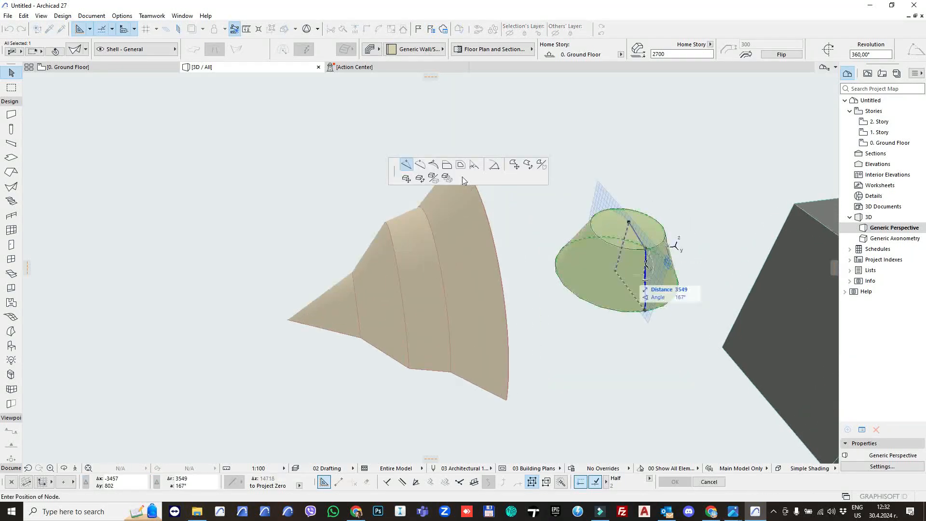
pyautogui.scroll(1, 634, 280)
pyautogui.click(631, 279)
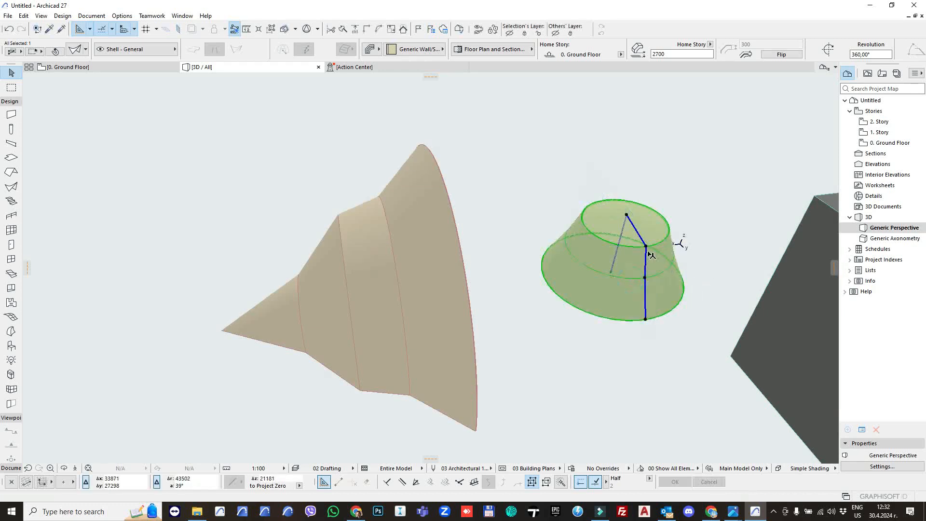
# Try inserting a node in the profile's top segment and pulling it down inside the shell, and undo it.
pyautogui.click(637, 234)
pyautogui.click(624, 261)
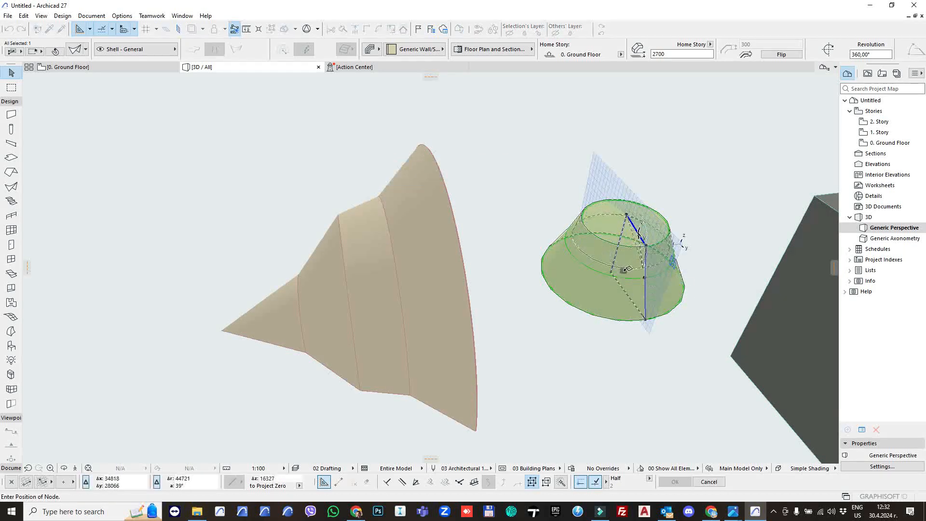
pyautogui.scroll(1, 647, 265)
pyautogui.keyDown('shift'); pyautogui.moveTo(648, 267); pyautogui.dragTo(703, 259, button='middle'); pyautogui.keyUp('shift')
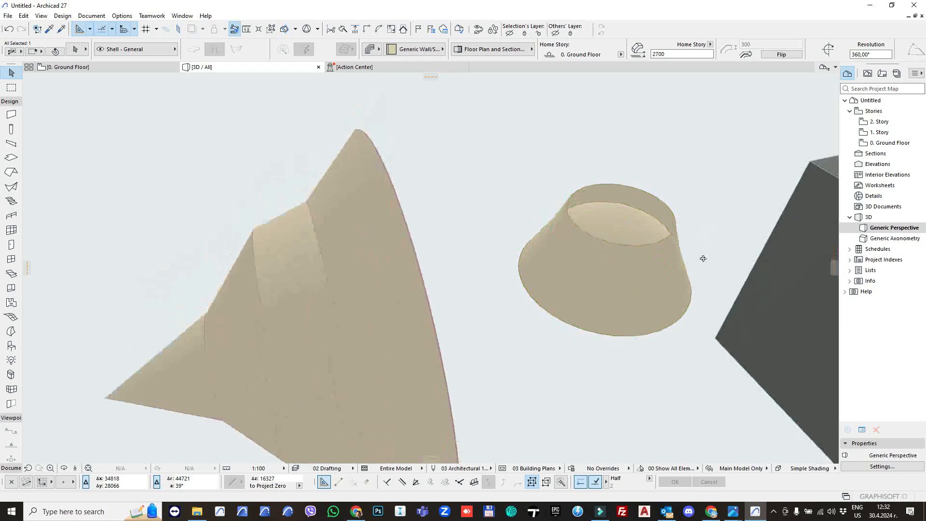
pyautogui.hotkey('ctrl', 'z')
# Curve the top segment of the shell's profile outward into an arc to round off its top.
pyautogui.click(641, 227)
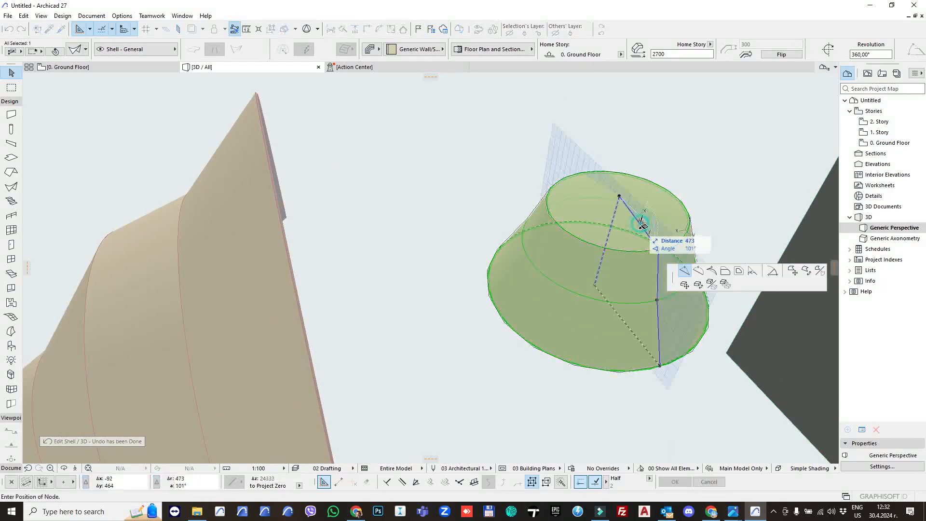
pyautogui.click(697, 271)
pyautogui.click(658, 205)
pyautogui.keyDown('shift'); pyautogui.moveTo(661, 211); pyautogui.dragTo(572, 289, button='middle'); pyautogui.keyUp('shift')
pyautogui.click(575, 314)
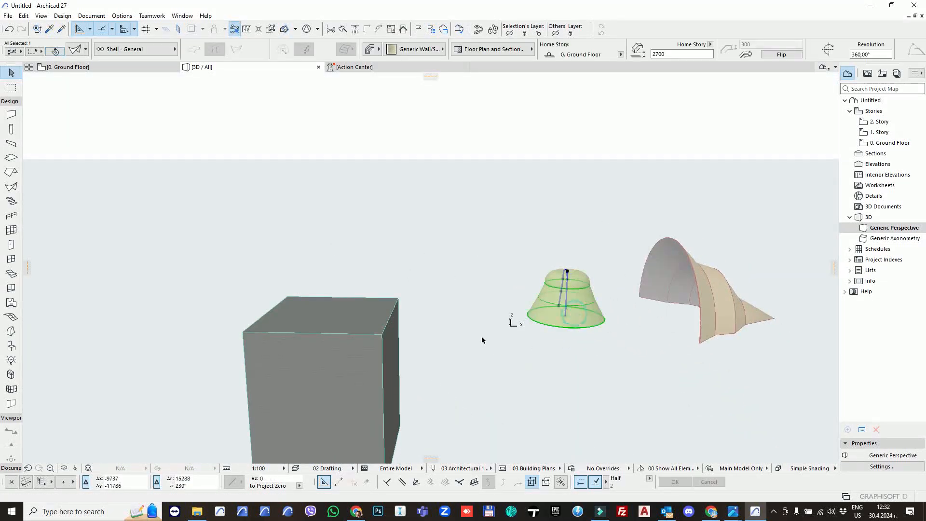
# Start rotating the reshaped shell and align the editing plane with the block's front vertical face.
pyautogui.hotkey('ctrl', 'e')
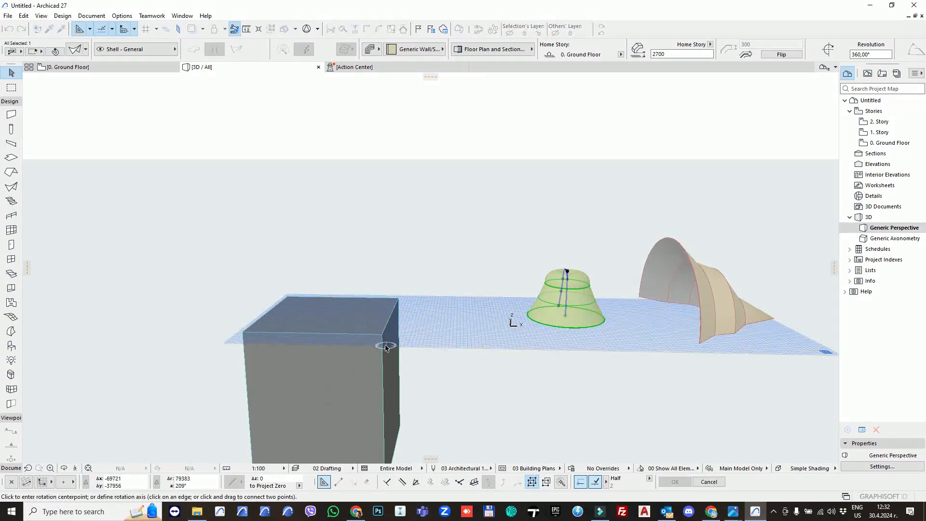
pyautogui.rightClick(582, 303)
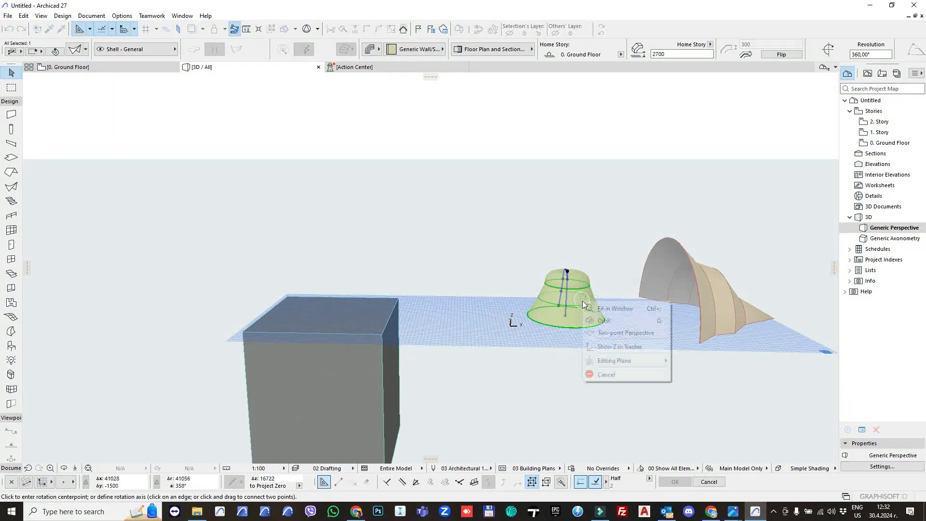
pyautogui.moveTo(614, 363)
pyautogui.click(703, 361)
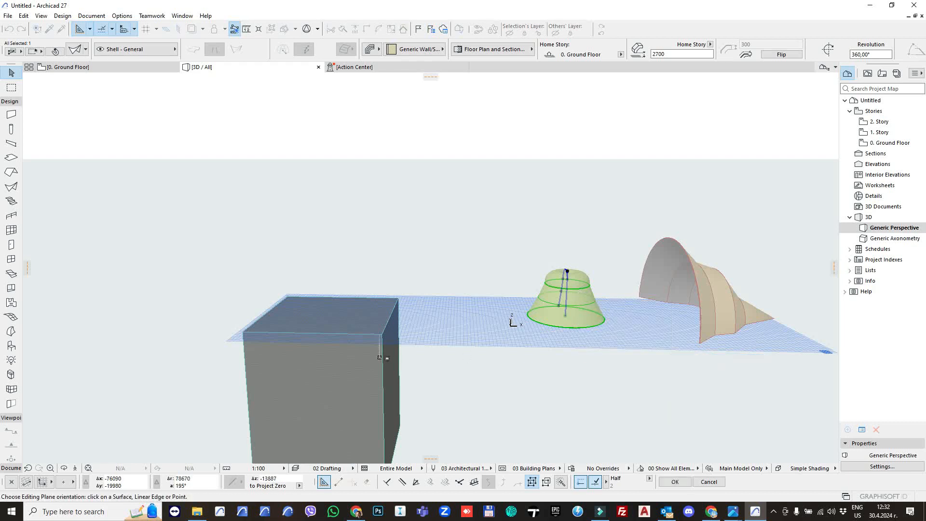
pyautogui.click(361, 360)
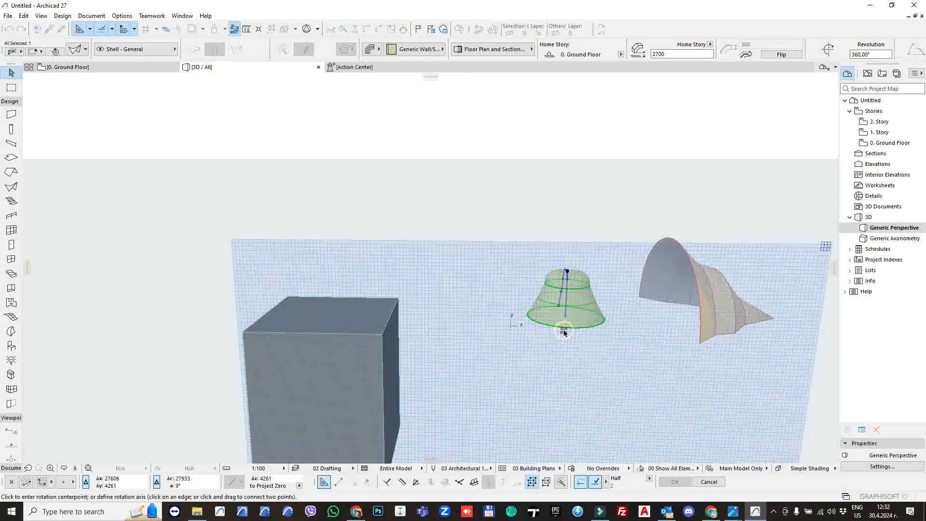
# Try to rotate the reshaped shell in the vertical plane about a point at its base, and undo the rotation.
pyautogui.moveTo(562, 333)
pyautogui.keyDown('shift'); pyautogui.mouseDown(button='middle')
pyautogui.moveTo(598, 327)
pyautogui.moveTo(575, 334)
pyautogui.mouseUp(button='middle'); pyautogui.keyUp('shift')
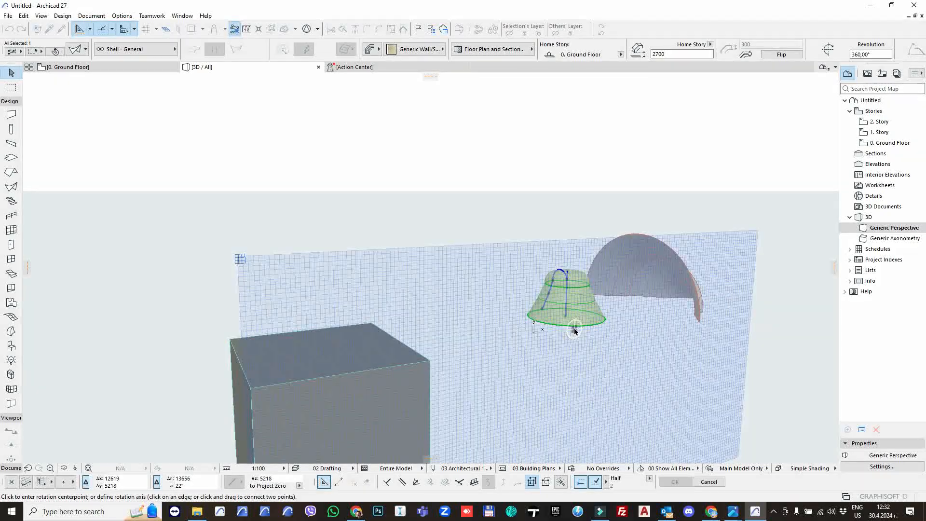
pyautogui.click(574, 331)
pyautogui.click(600, 307)
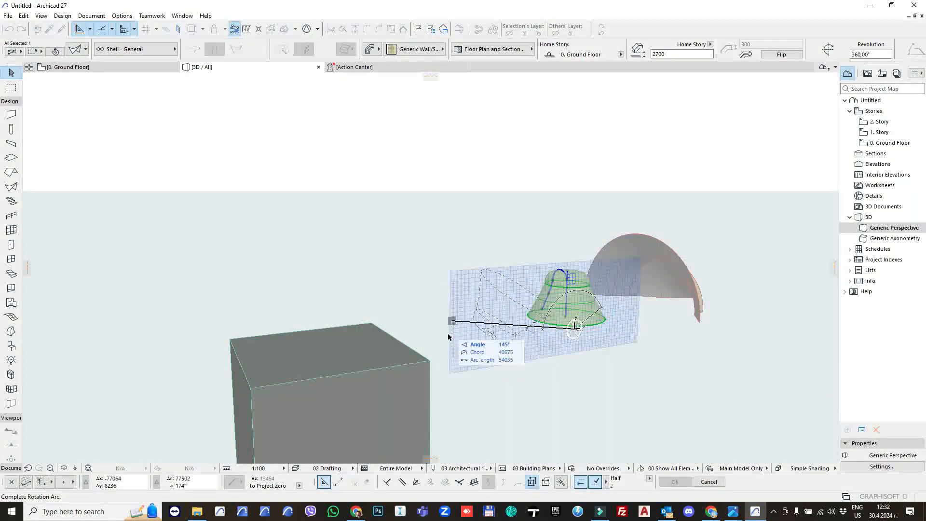
pyautogui.keyDown('shift'); pyautogui.moveTo(621, 284); pyautogui.dragTo(575, 351, button='middle'); pyautogui.keyUp('shift')
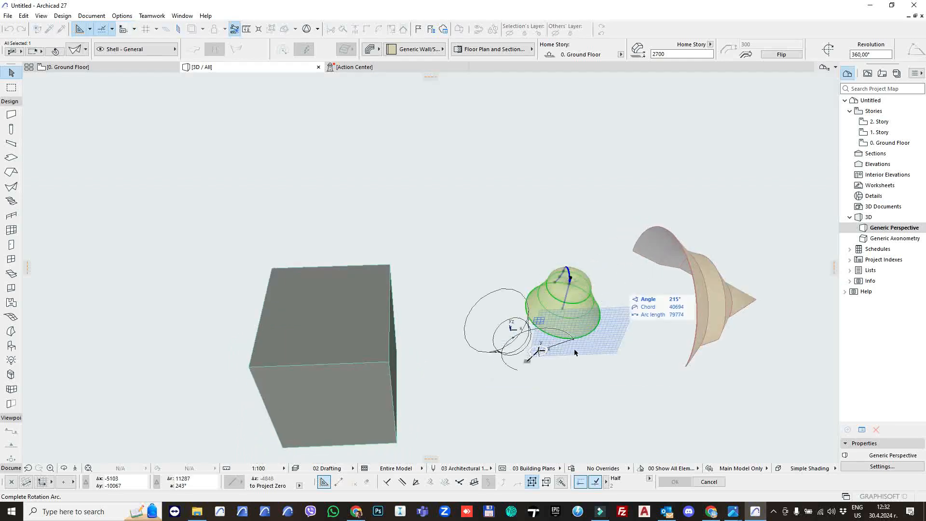
pyautogui.click(450, 318)
pyautogui.keyDown('shift'); pyautogui.moveTo(450, 318); pyautogui.dragTo(512, 294, button='middle'); pyautogui.keyUp('shift')
pyautogui.hotkey('ctrl', 'z')
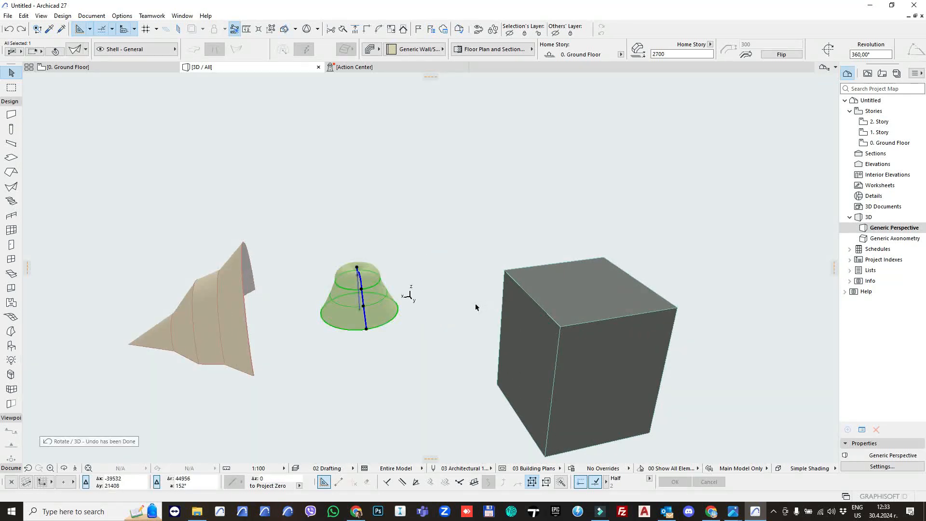
# Rotate the reshaped shell onto its side in the vertical plane aligned with the block's side face.
pyautogui.hotkey('ctrl', 'e')
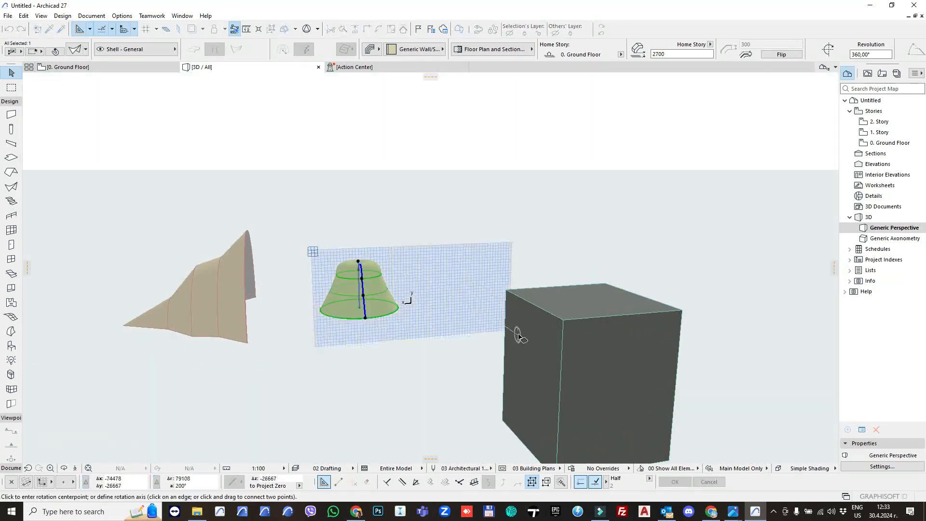
pyautogui.click(543, 327)
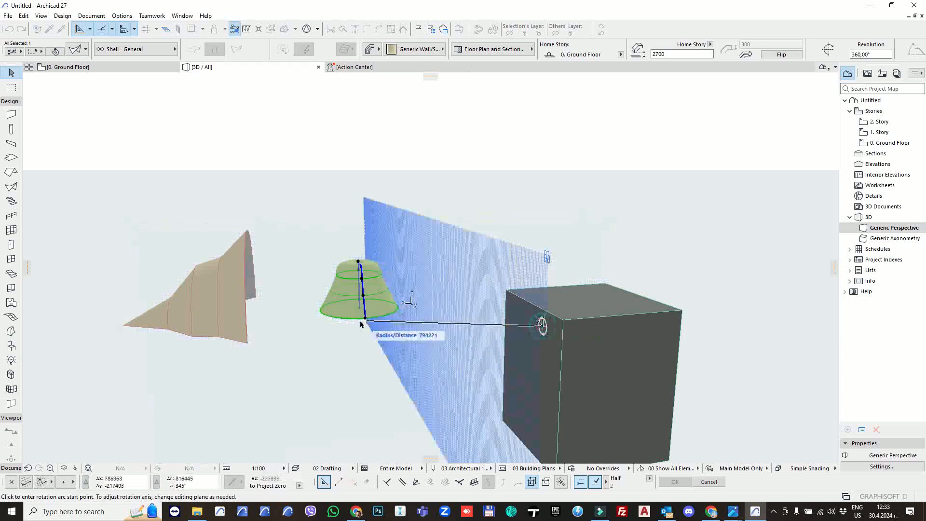
pyautogui.click(365, 319)
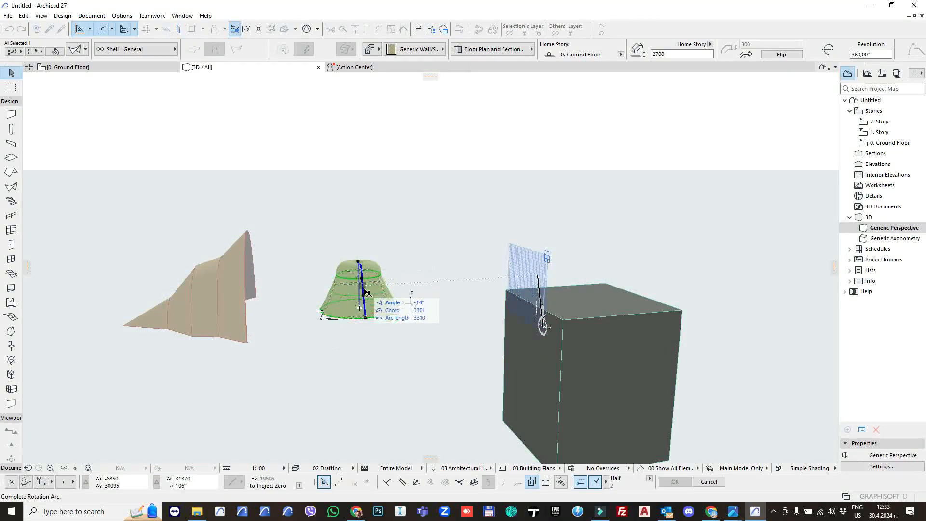
pyautogui.click(351, 192)
pyautogui.keyDown('shift'); pyautogui.moveTo(362, 301); pyautogui.dragTo(370, 322, button='middle'); pyautogui.keyUp('shift')
# Rotate the half-revolved shell upright in the vertical plane, from the open end of its axis, so its tip points up.
pyautogui.click(369, 268)
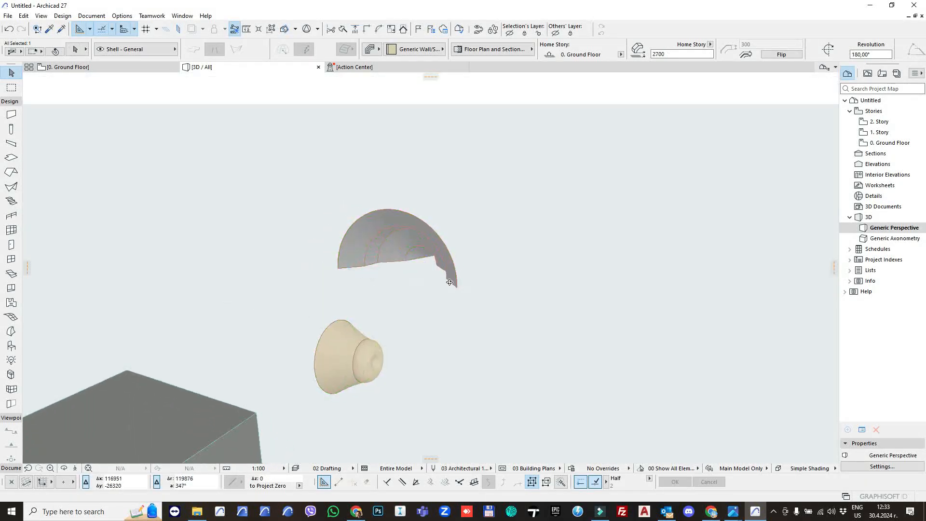
pyautogui.keyDown('shift'); pyautogui.moveTo(369, 268); pyautogui.dragTo(423, 343, button='middle'); pyautogui.keyUp('shift')
pyautogui.hotkey('ctrl', 'e')
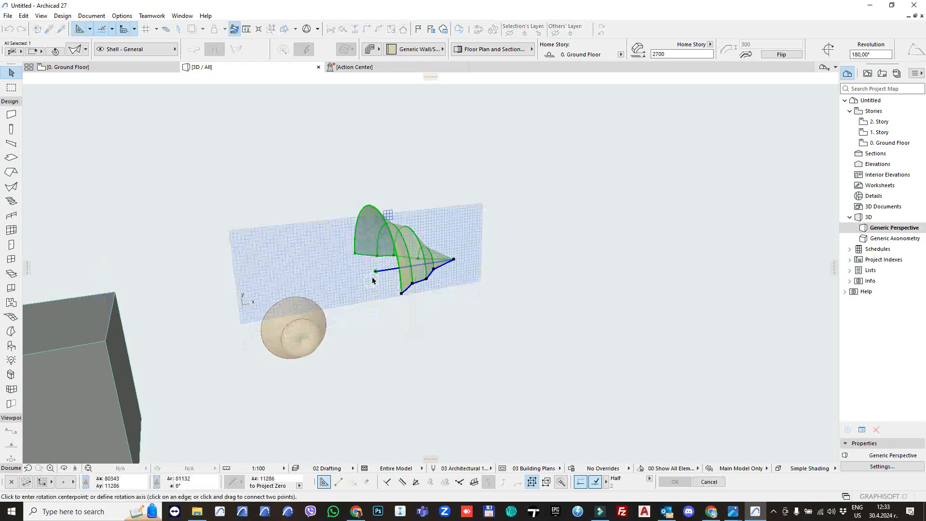
pyautogui.click(375, 272)
pyautogui.click(453, 260)
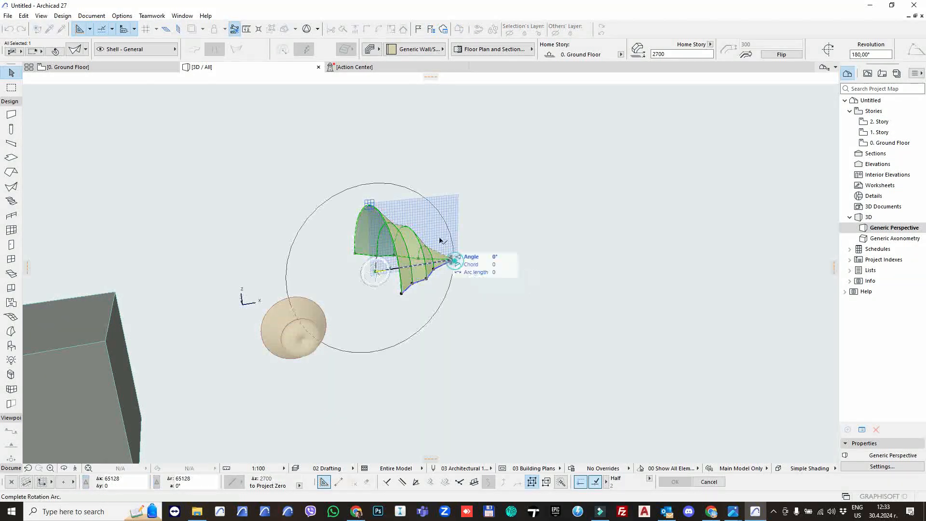
pyautogui.click(372, 179)
pyautogui.click(460, 269)
pyautogui.keyDown('shift'); pyautogui.moveTo(460, 269); pyautogui.dragTo(548, 330, button='middle'); pyautogui.keyUp('shift')
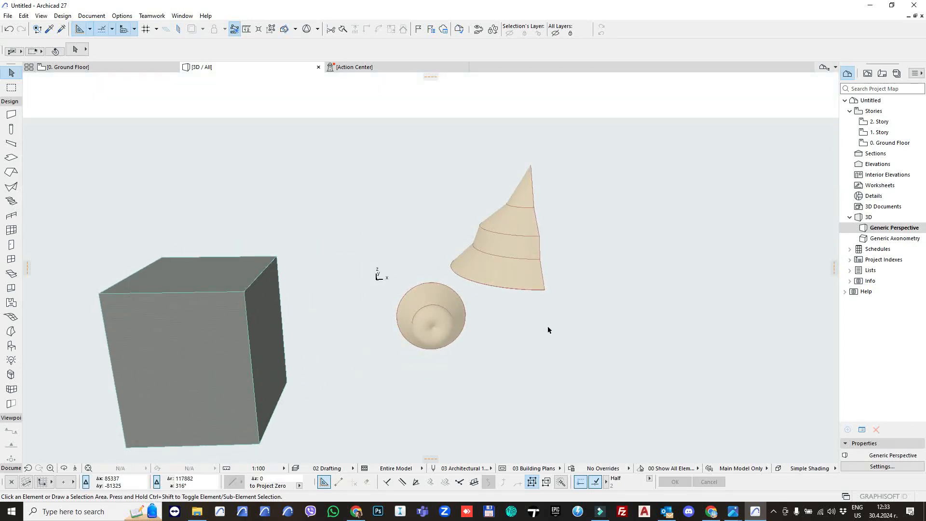
# Open the Ground Floor plan and set up the Shell tool for extruded geometry with the simple construction method.
pyautogui.press('F2')
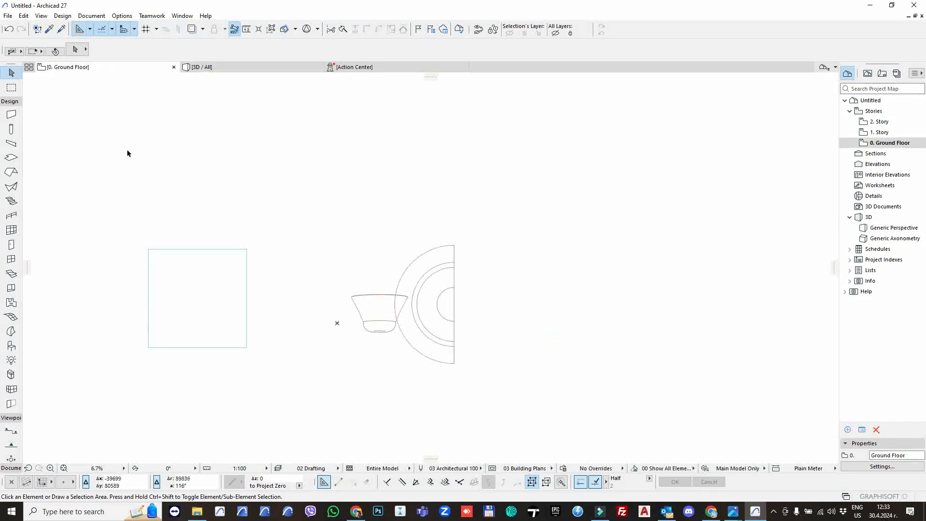
pyautogui.click(11, 187)
pyautogui.click(194, 54)
pyautogui.click(282, 51)
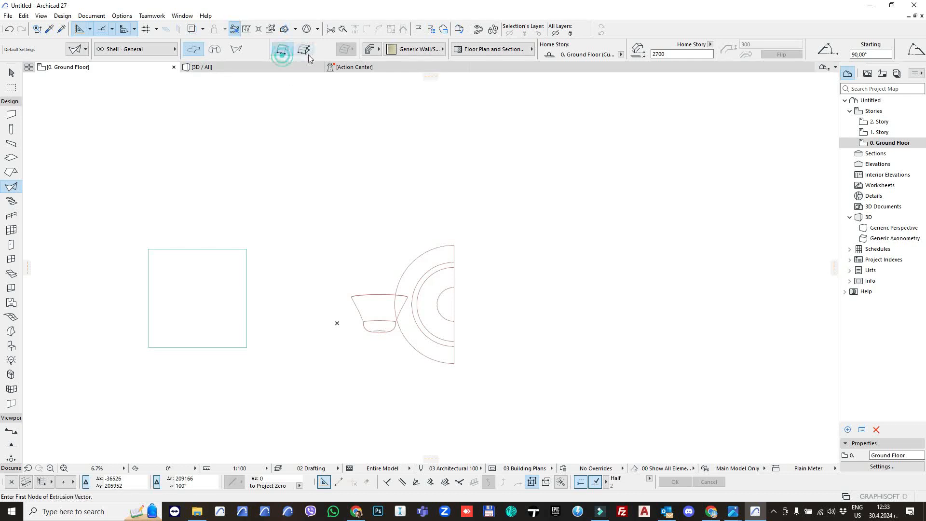
# Try placing a nearly square simple extruded shell on the plan above the revolved shells, and undo it.
pyautogui.click(300, 186)
pyautogui.click(353, 185)
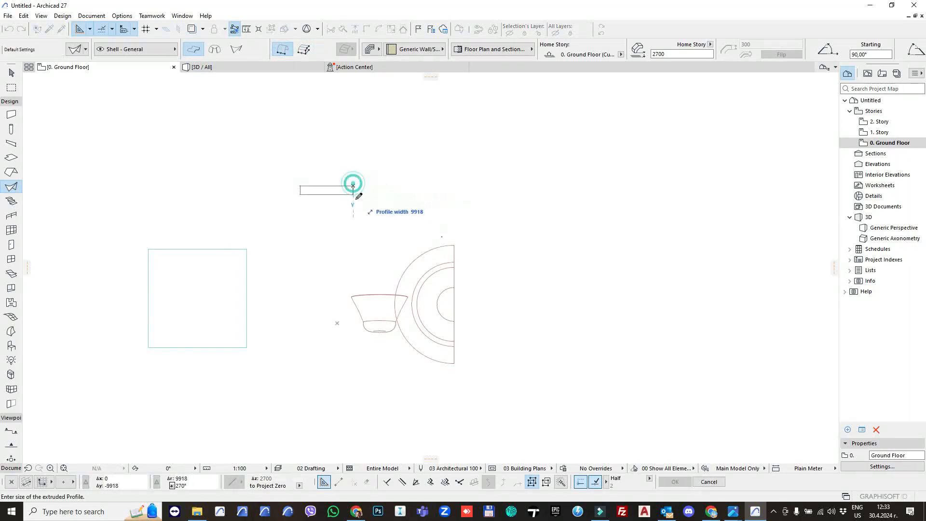
pyautogui.press('Escape')
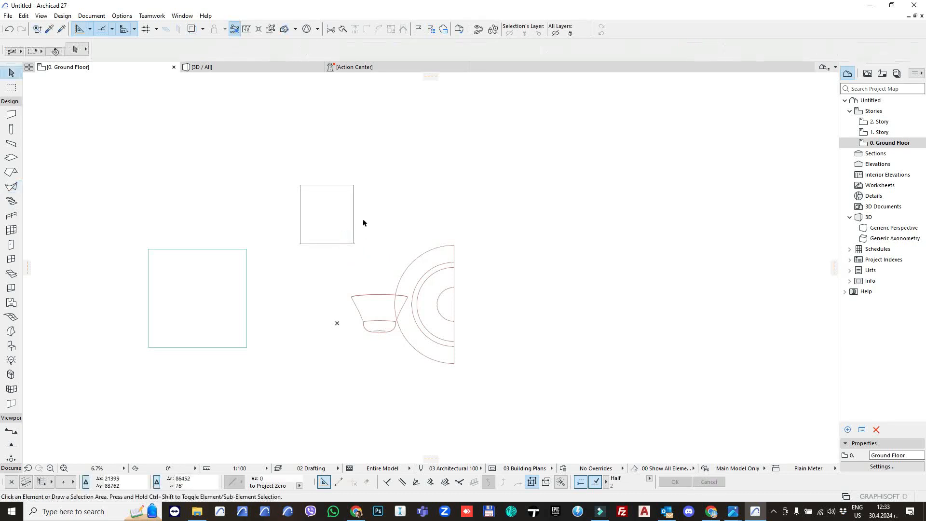
# Draw a smaller rectangular simple extruded shell with a horizontal extrusion vector above the revolved shells on the plan.
pyautogui.click(11, 186)
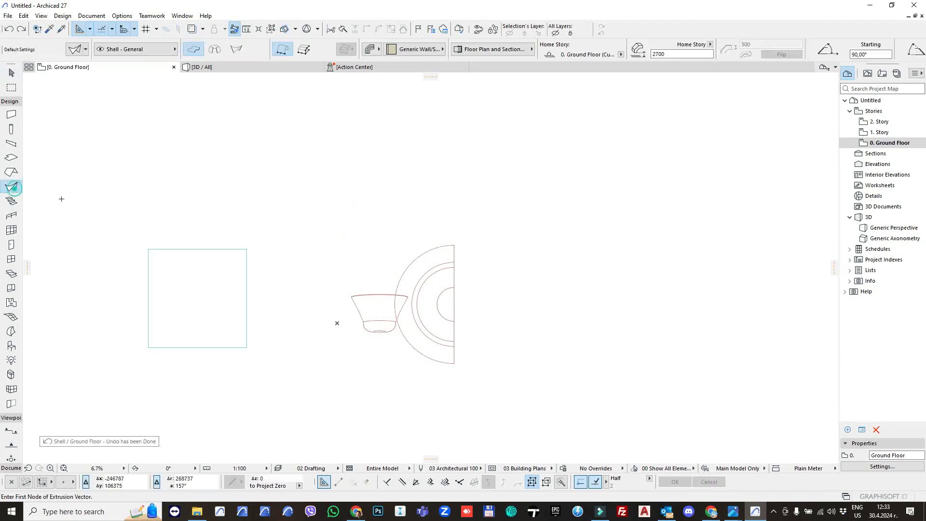
pyautogui.click(334, 209)
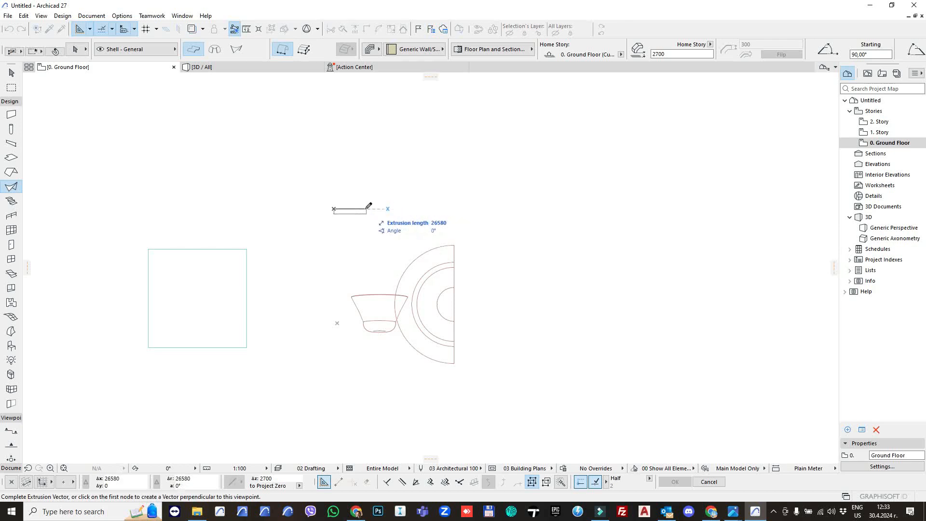
pyautogui.scroll(3, 362, 208)
pyautogui.click(357, 208)
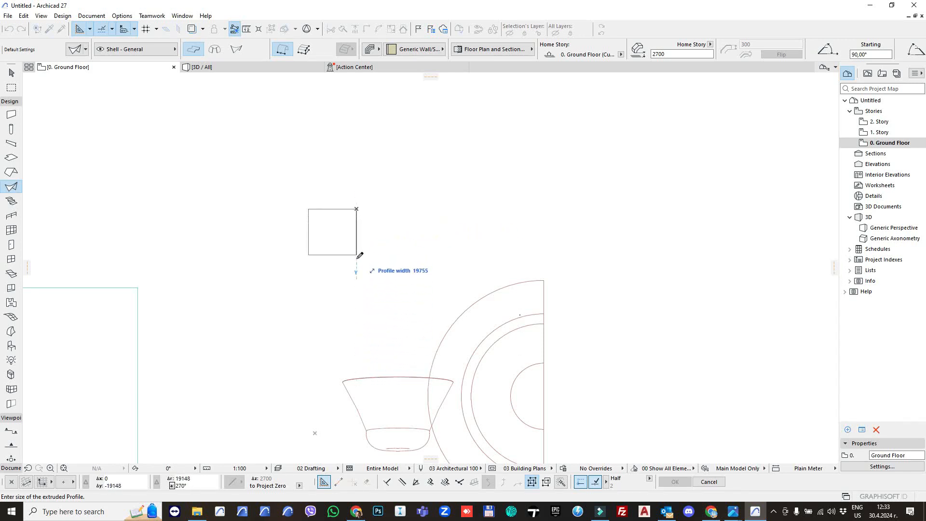
pyautogui.click(356, 235)
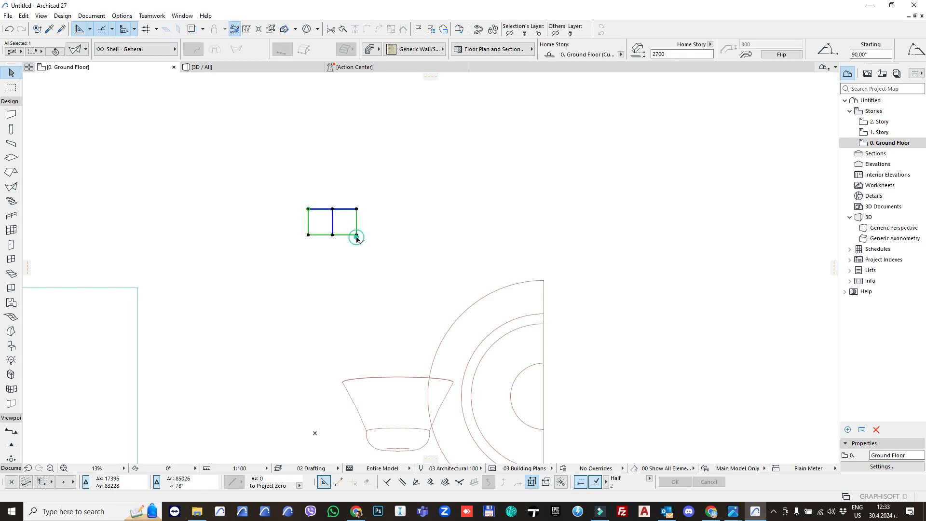
# Straighten the extruded shell's arched profile in 3D and raise an inserted node to fold it into a ridge.
pyautogui.press('F5')
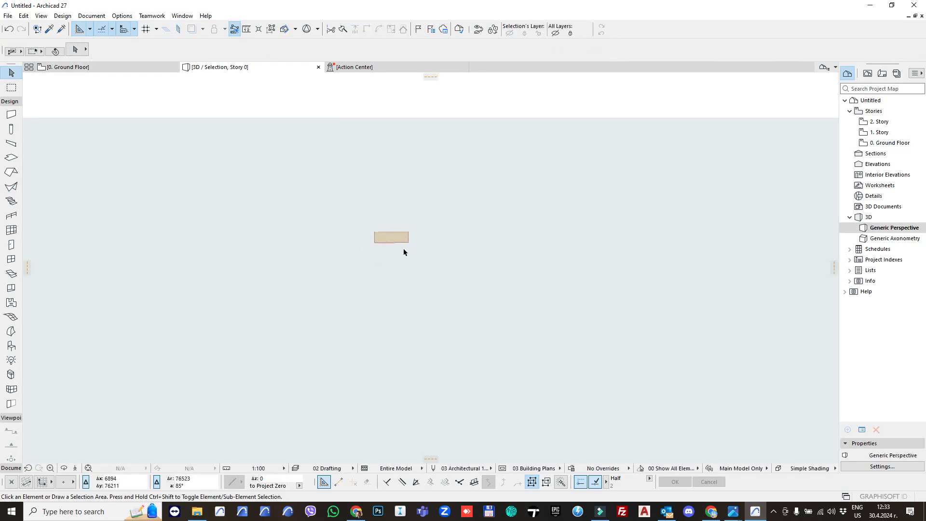
pyautogui.click(364, 230)
pyautogui.click(379, 237)
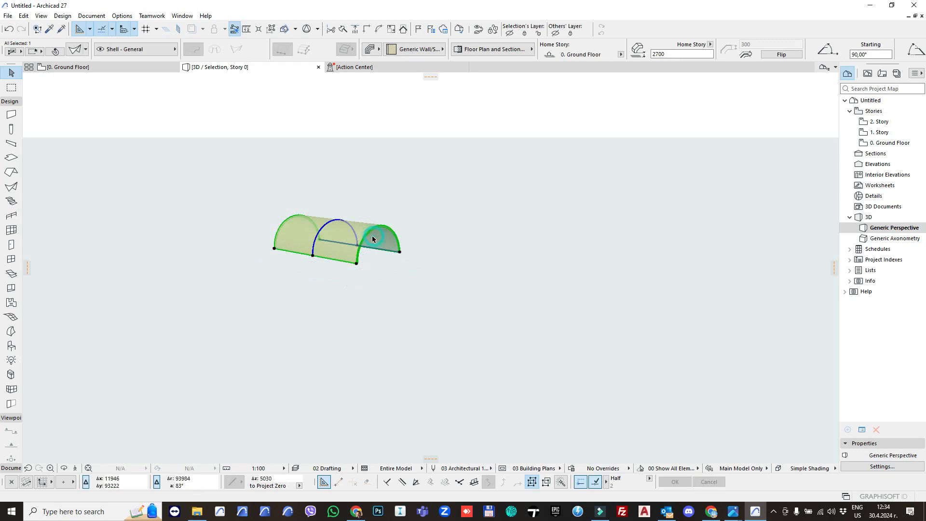
pyautogui.click(323, 225)
pyautogui.click(369, 273)
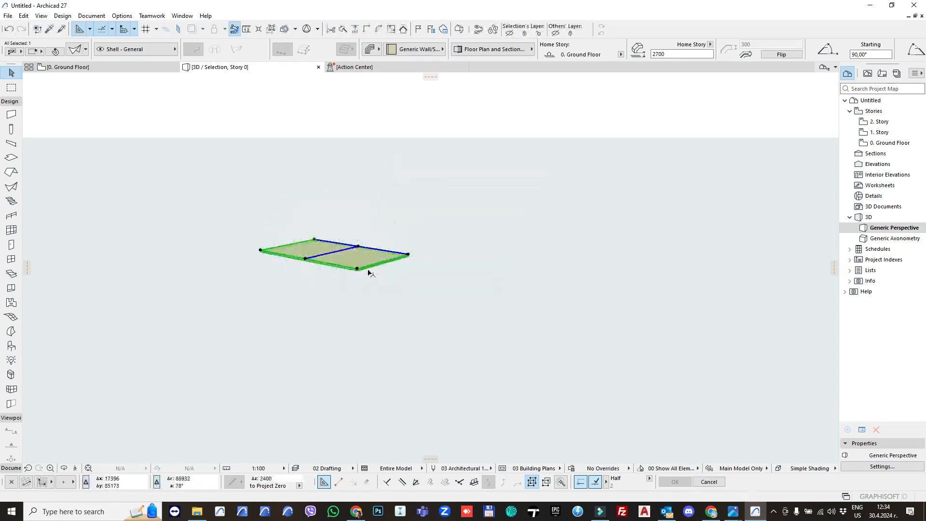
pyautogui.click(317, 261)
pyautogui.click(316, 236)
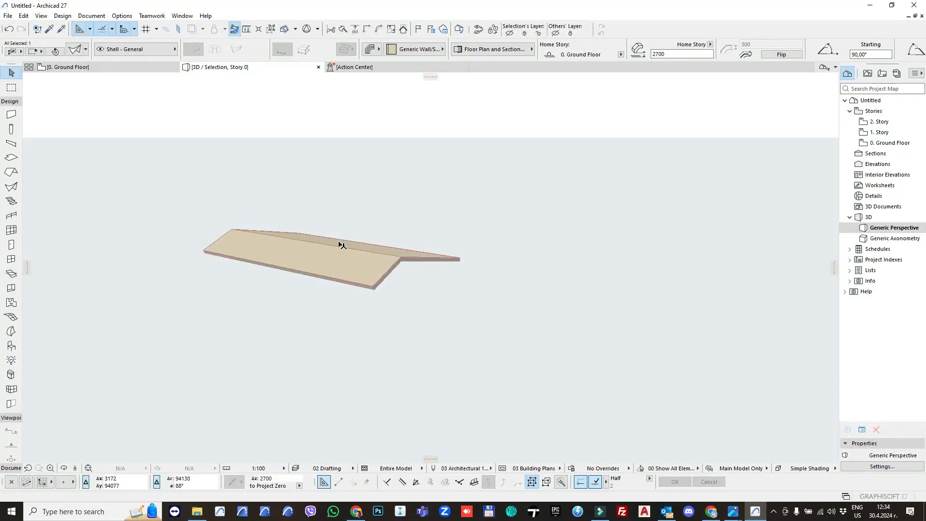
pyautogui.click(341, 245)
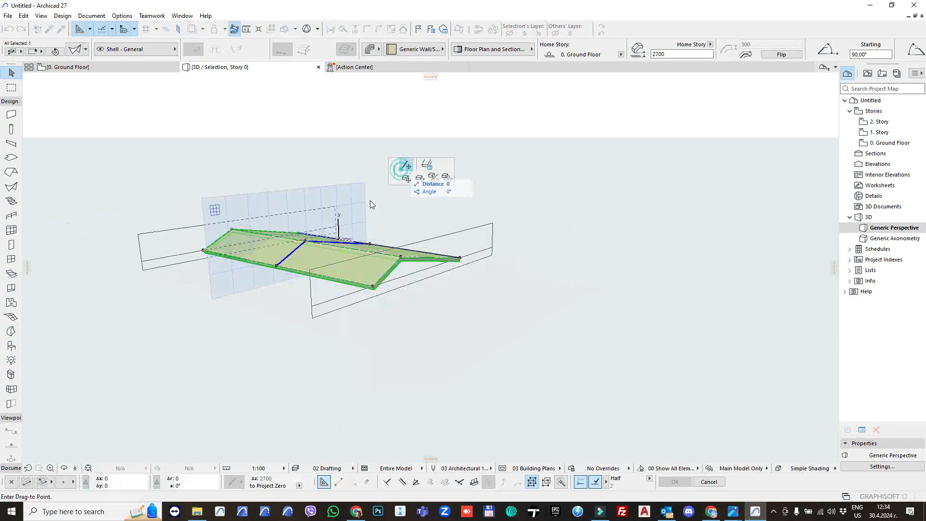
pyautogui.press('Escape')
pyautogui.press('Escape')
# Insert another node in the longer slope of the folded shell's profile and pull it up to form a second fold.
pyautogui.keyDown('shift'); pyautogui.moveTo(359, 218); pyautogui.dragTo(245, 250, button='middle'); pyautogui.keyUp('shift')
pyautogui.click(333, 244)
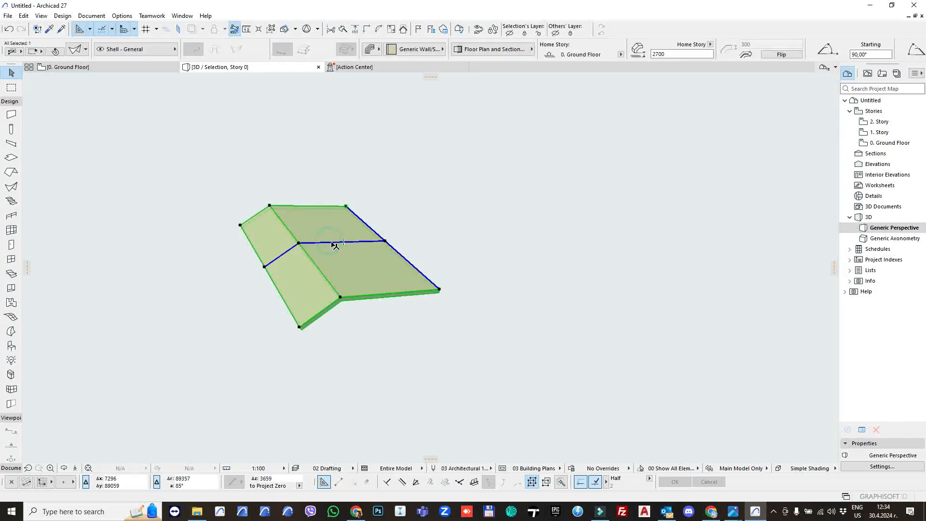
pyautogui.click(332, 244)
pyautogui.click(372, 288)
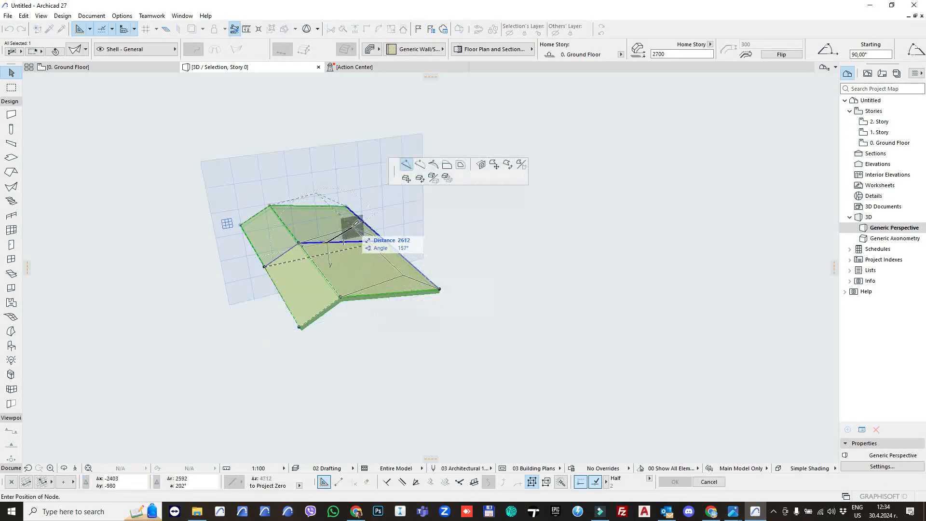
pyautogui.click(353, 226)
# Curve the middle segment of the folded shell's profile upward into an arch.
pyautogui.click(336, 232)
pyautogui.click(394, 278)
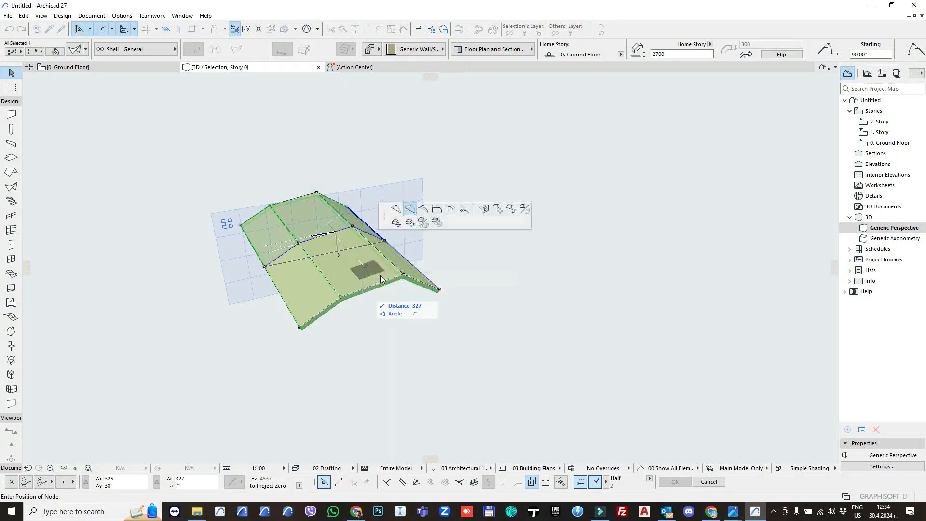
pyautogui.scroll(2, 368, 231)
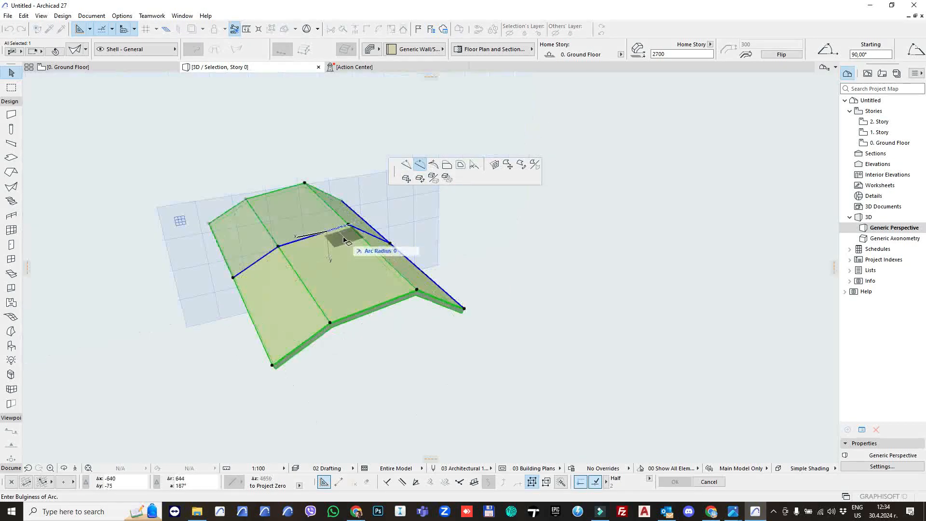
pyautogui.keyDown('shift'); pyautogui.moveTo(292, 246); pyautogui.dragTo(332, 194, button='middle'); pyautogui.keyUp('shift')
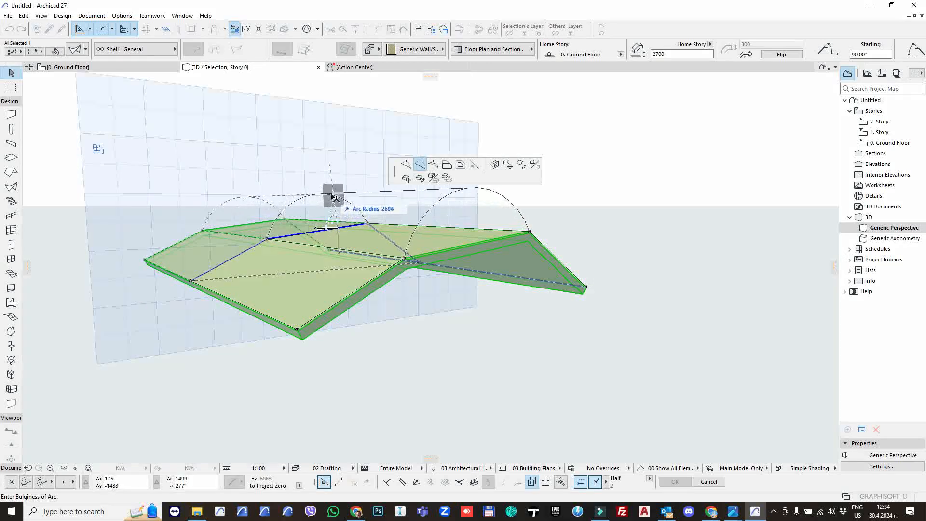
pyautogui.click(331, 182)
pyautogui.keyDown('shift'); pyautogui.moveTo(331, 183); pyautogui.dragTo(467, 222, button='middle'); pyautogui.keyUp('shift')
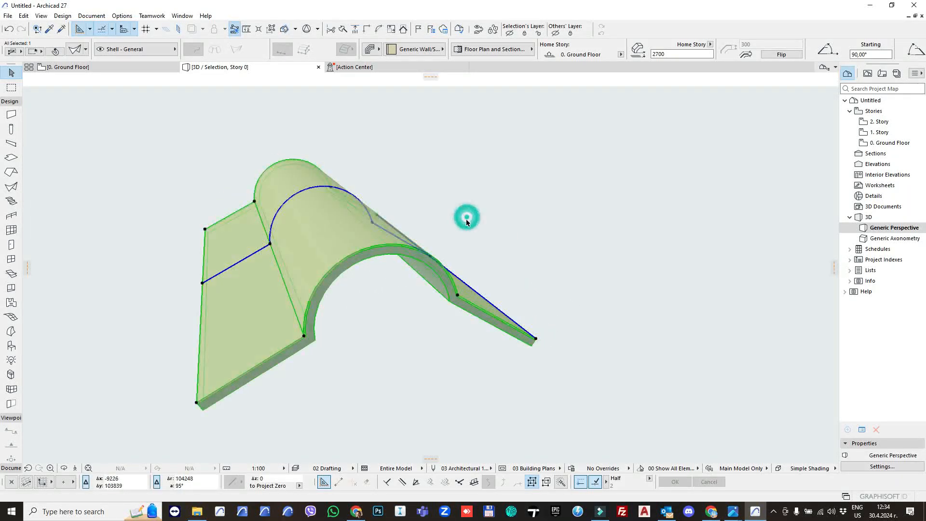
# Draw a detailed extruded shell on the Ground Floor plan with a zigzag profile and an extrusion length of 3000.
pyautogui.press('F2')
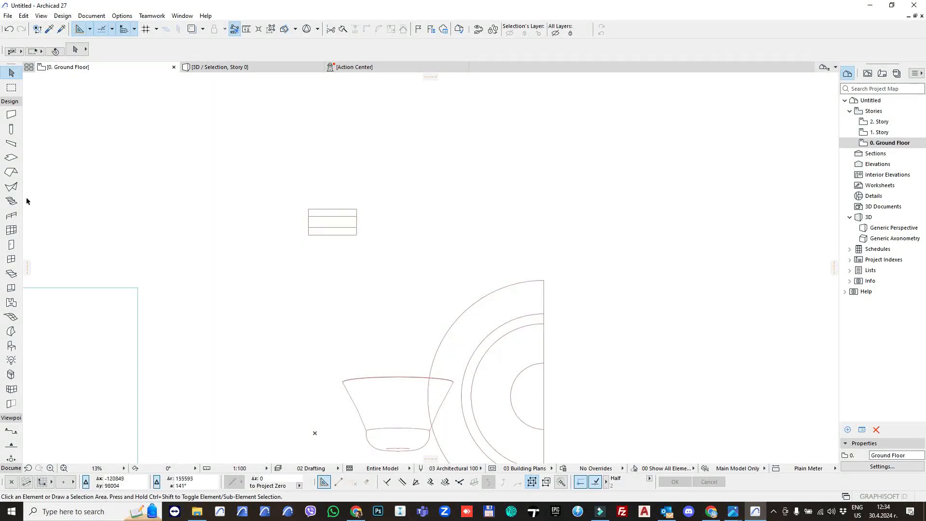
pyautogui.click(11, 187)
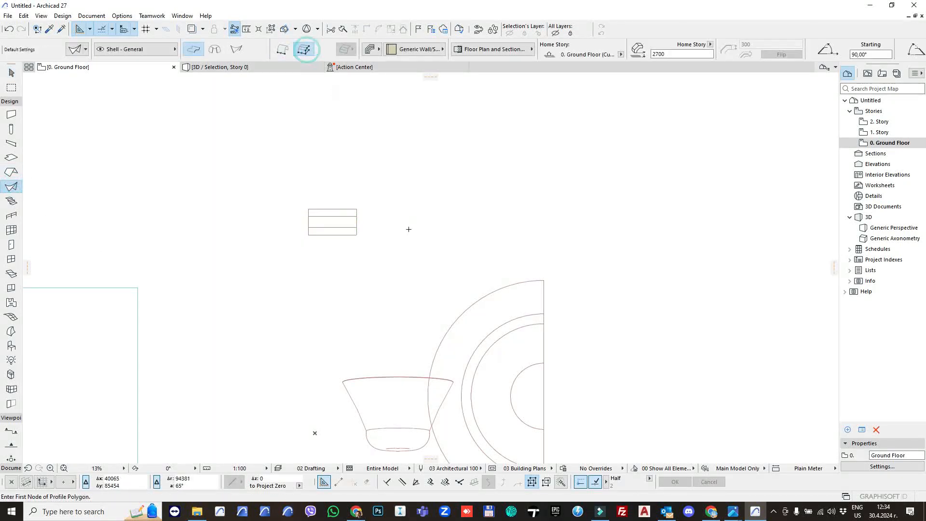
pyautogui.click(411, 196)
pyautogui.click(404, 229)
pyautogui.click(413, 255)
pyautogui.doubleClick(391, 298)
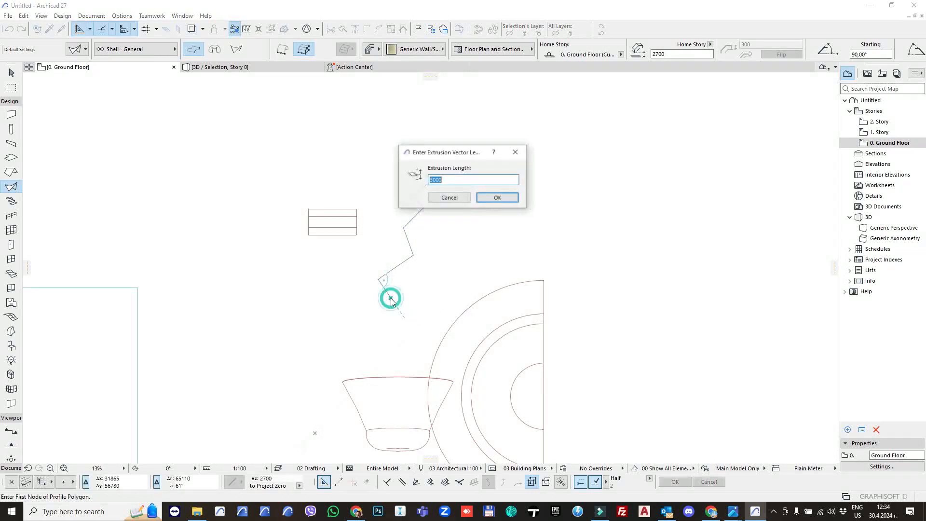
pyautogui.click(497, 198)
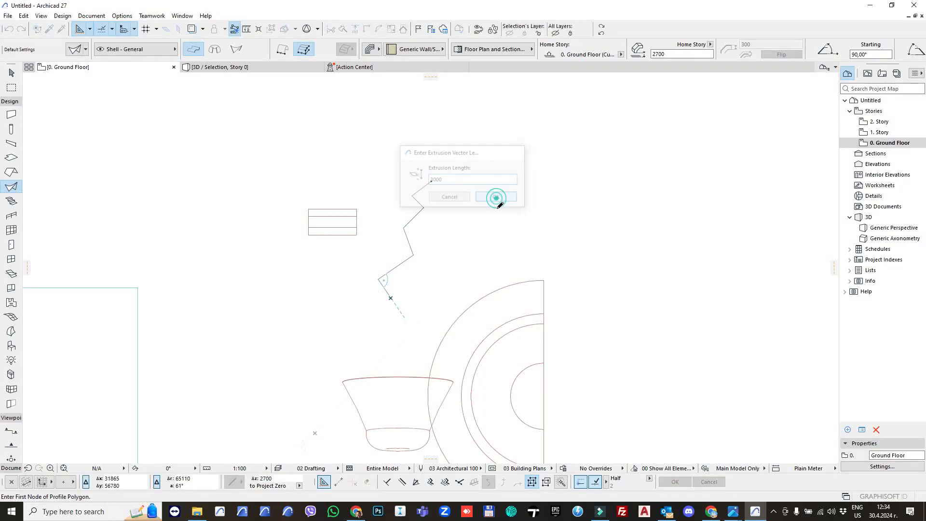
pyautogui.click(425, 209)
# Show the zigzag shell on its own in 3D, fit it in the window, and view it from an angle.
pyautogui.press('F5')
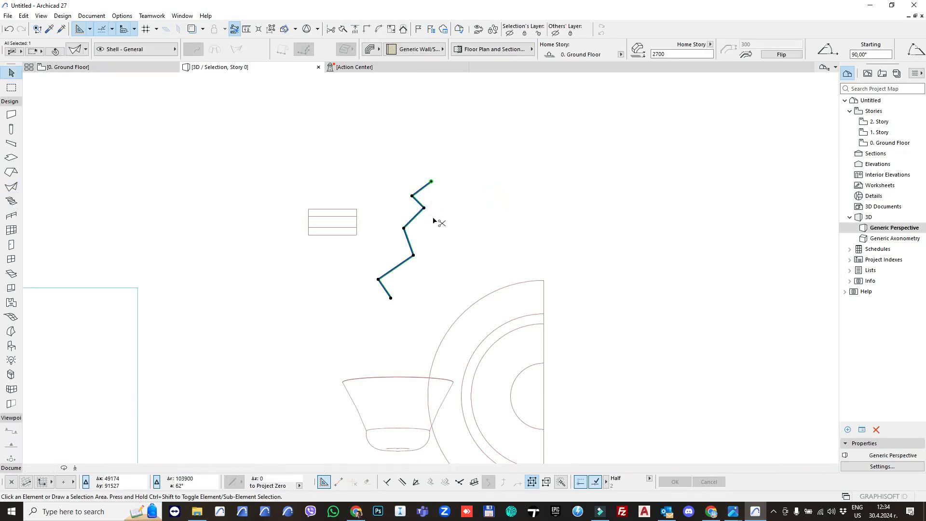
pyautogui.click(88, 470)
pyautogui.moveTo(360, 310); pyautogui.dragTo(441, 266)
pyautogui.keyDown('shift'); pyautogui.moveTo(440, 263); pyautogui.dragTo(433, 186, button='middle'); pyautogui.keyUp('shift')
pyautogui.click(416, 264)
pyautogui.click(418, 263)
pyautogui.rightClick(420, 271)
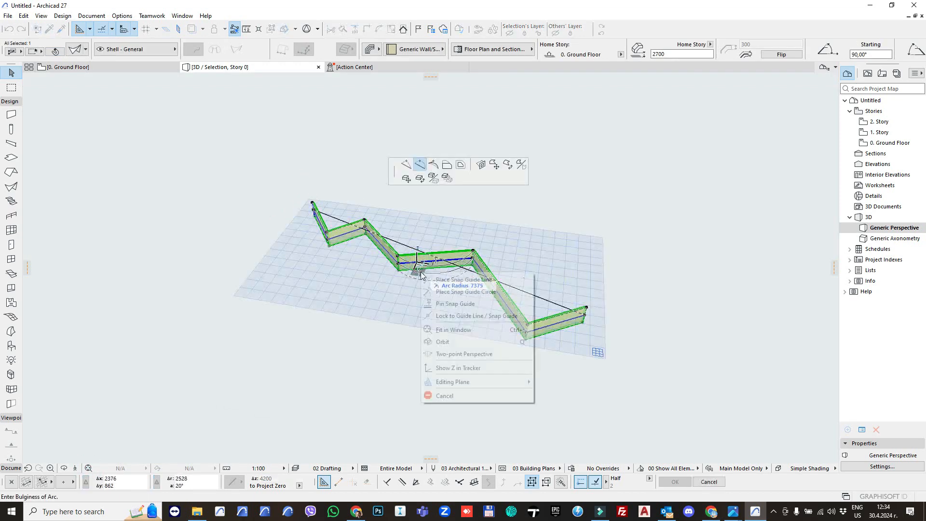
pyautogui.click(443, 394)
# Curve the middle segment of the zigzag shell's profile into an outward arc and deselect the shell.
pyautogui.scroll(1, 425, 272)
pyautogui.click(424, 273)
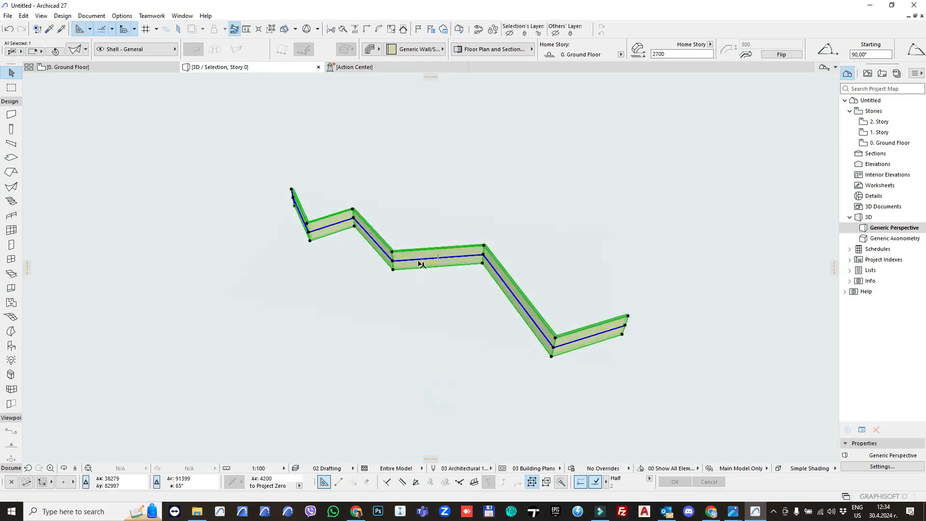
pyautogui.click(420, 264)
pyautogui.click(488, 311)
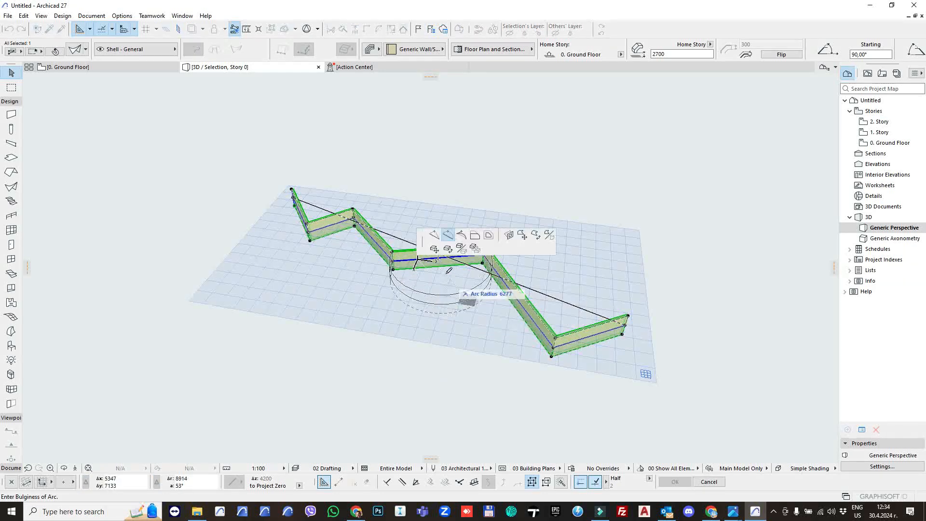
pyautogui.click(458, 228)
pyautogui.press('Escape')
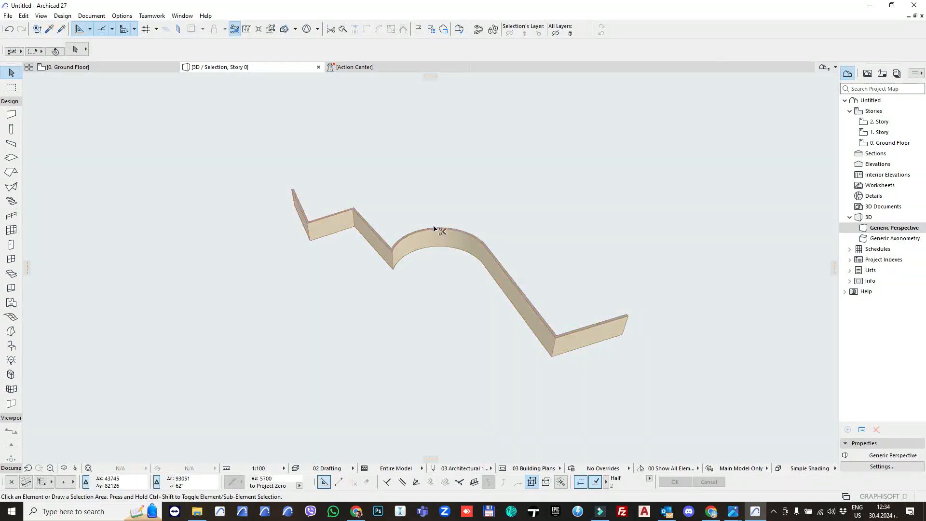
# Show the folded and zigzag extruded shells together in 3D and view them from an angle.
pyautogui.press('F2')
pyautogui.click(278, 146)
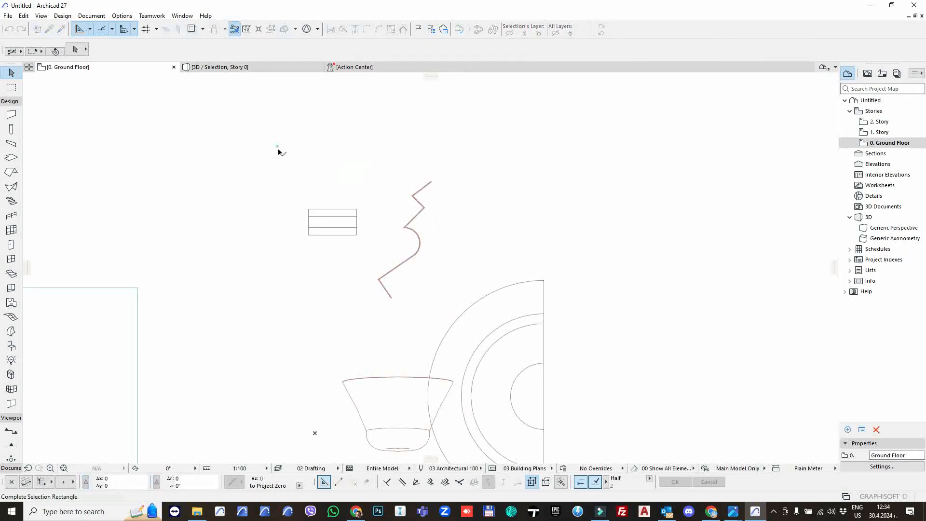
pyautogui.click(443, 318)
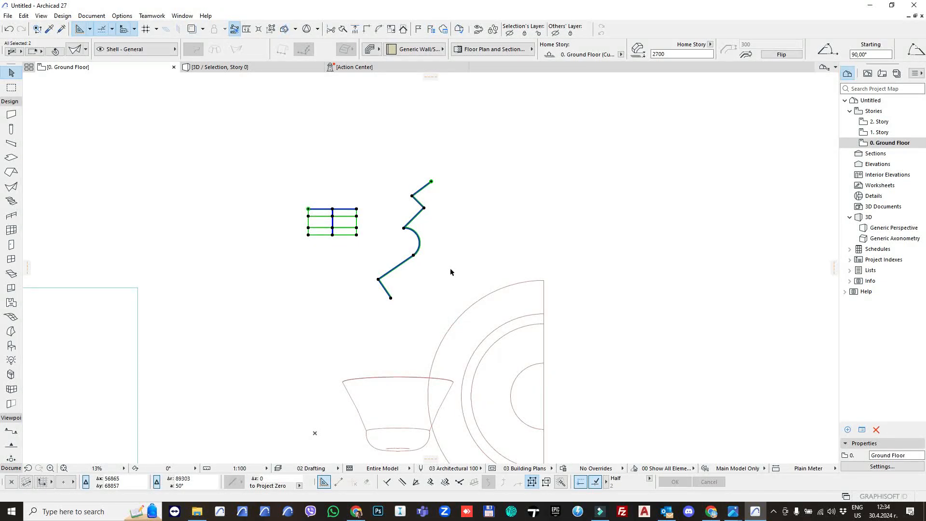
pyautogui.press('F5')
pyautogui.keyDown('shift'); pyautogui.moveTo(450, 269); pyautogui.dragTo(583, 315, button='middle'); pyautogui.keyUp('shift')
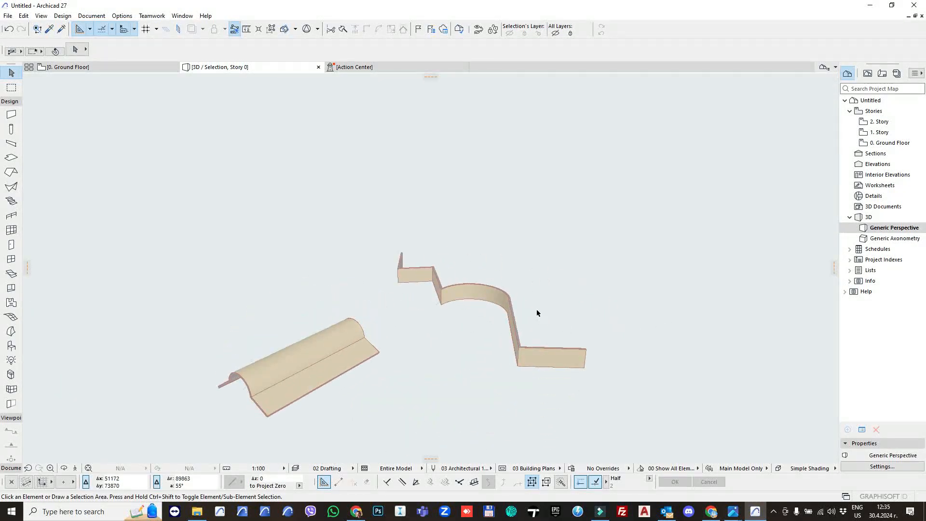
# Return to the Ground Floor plan and set the Shell tool to the simple ruled geometry method with free space beside the shells.
pyautogui.press('F2')
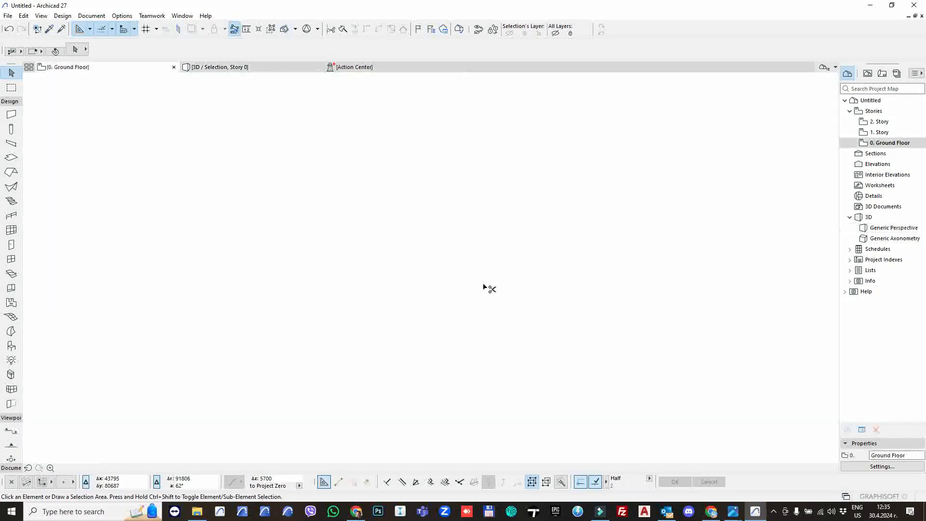
pyautogui.click(339, 186)
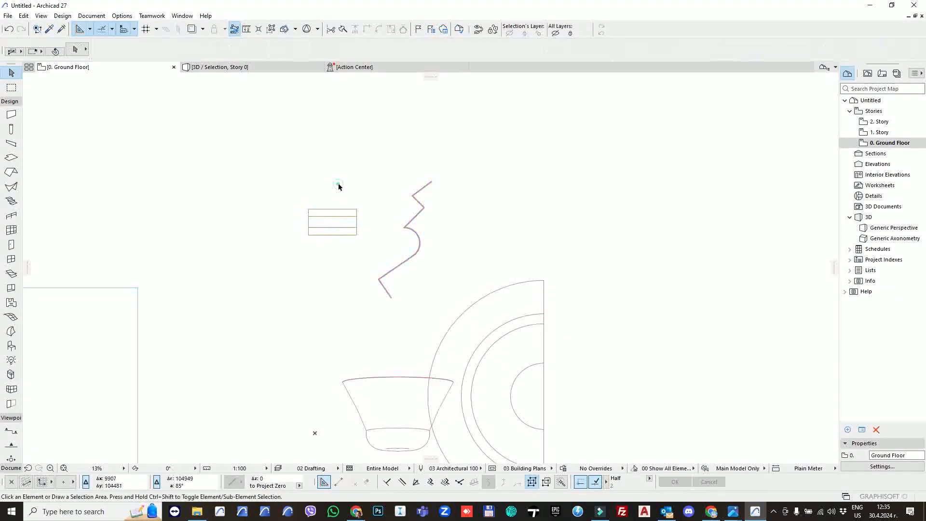
pyautogui.click(12, 187)
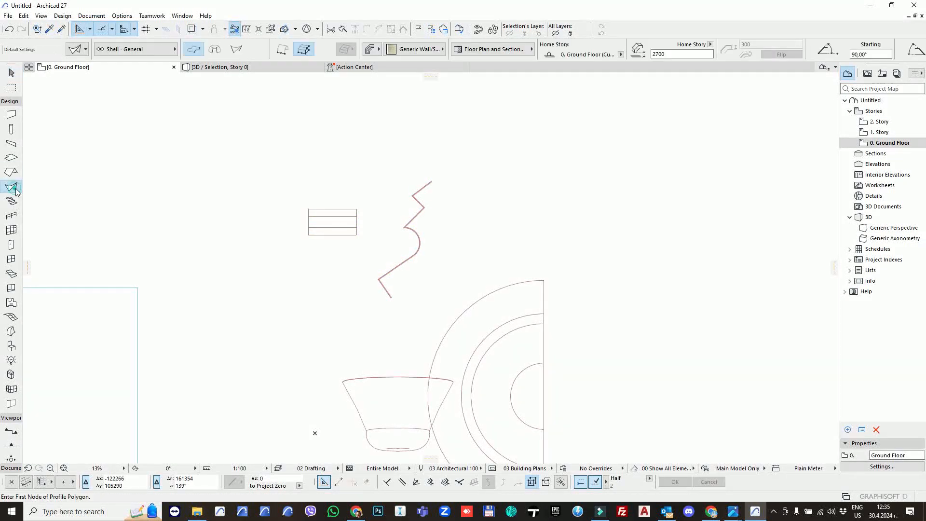
pyautogui.click(234, 51)
pyautogui.moveTo(252, 180); pyautogui.dragTo(393, 180, button='middle')
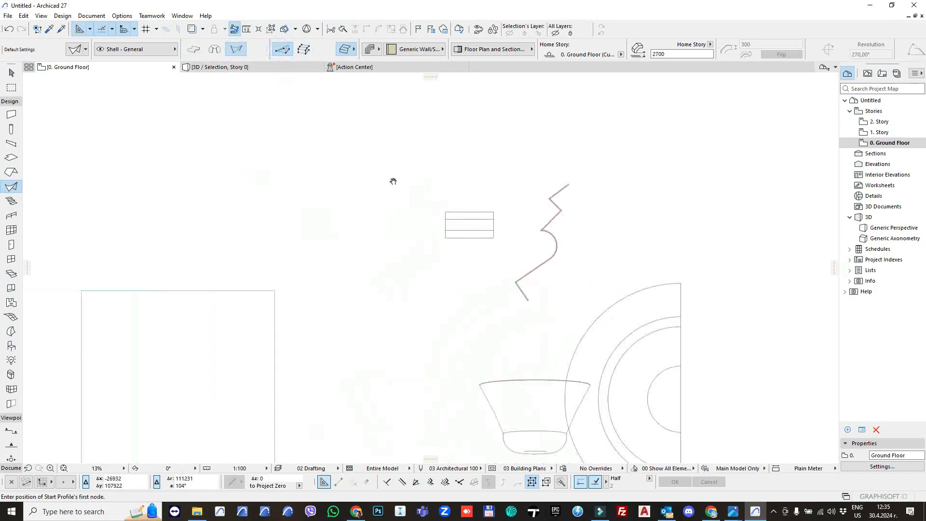
# Try to draw a simple ruled shell between two straight profiles at different angles, and undo it.
pyautogui.click(311, 151)
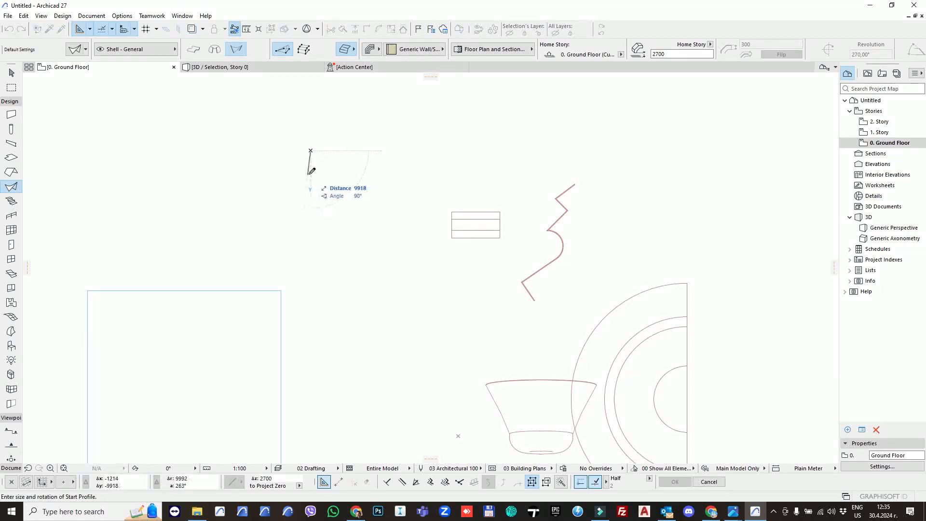
pyautogui.click(326, 181)
pyautogui.doubleClick(307, 209)
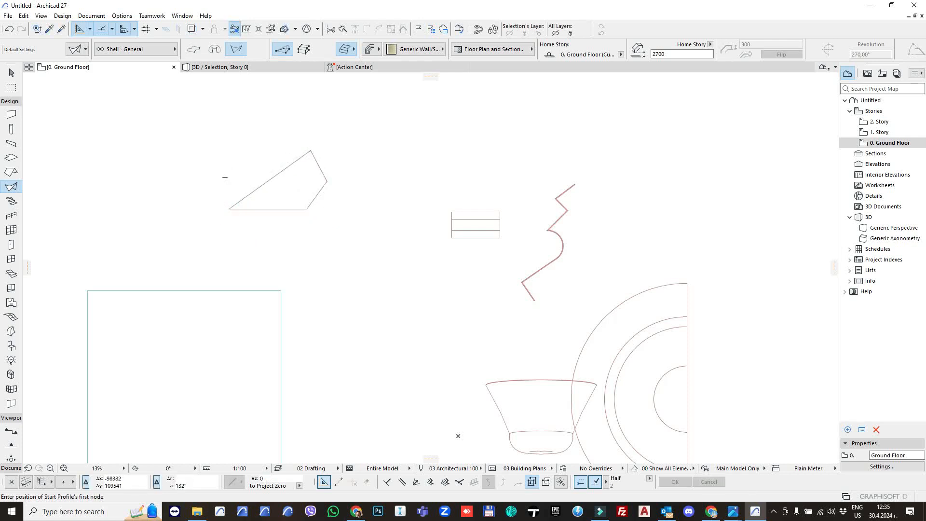
pyautogui.click(255, 189)
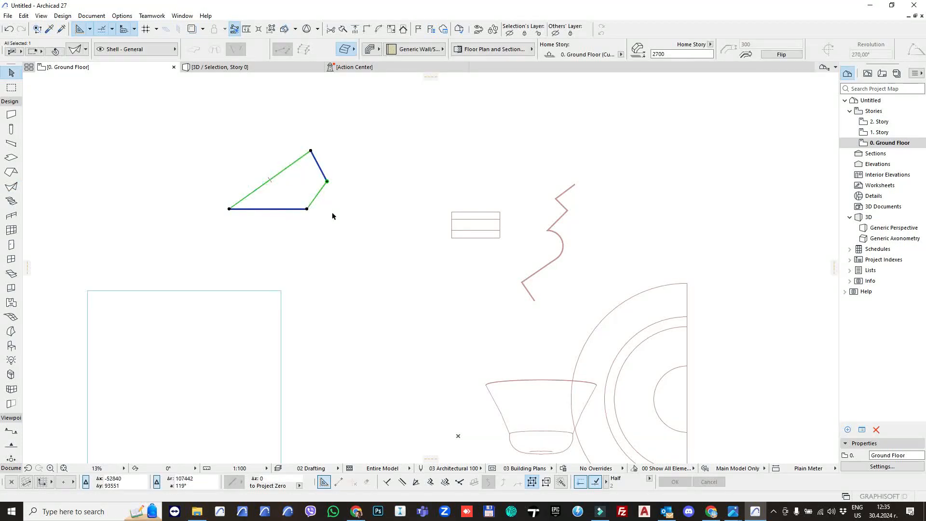
pyautogui.hotkey('ctrl', 'z')
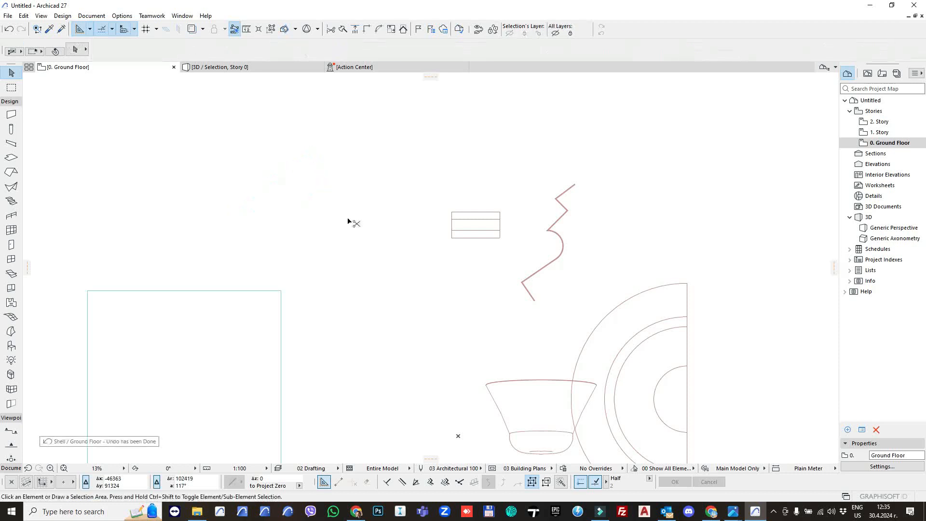
# Draw a rectangular simple ruled shell between two parallel straight profiles in the free area above the large square, and select it.
pyautogui.click(11, 186)
pyautogui.click(293, 141)
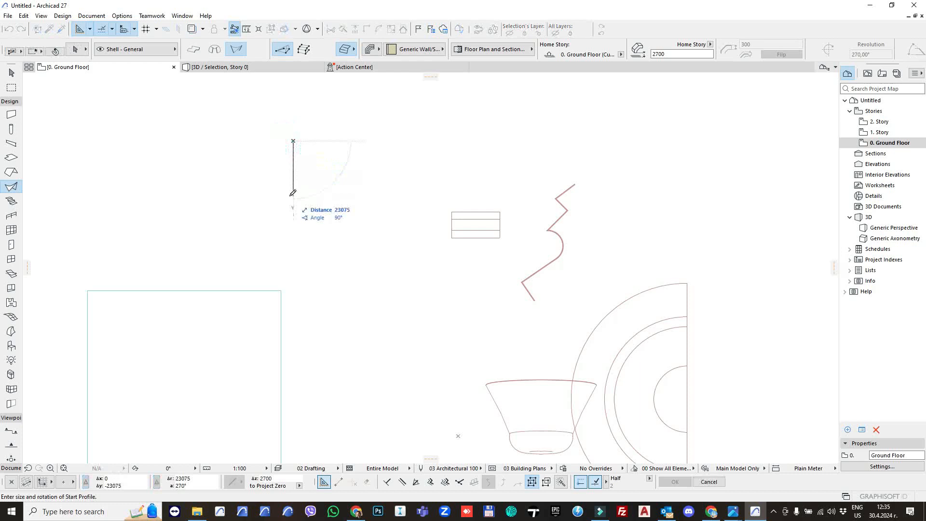
pyautogui.click(409, 198)
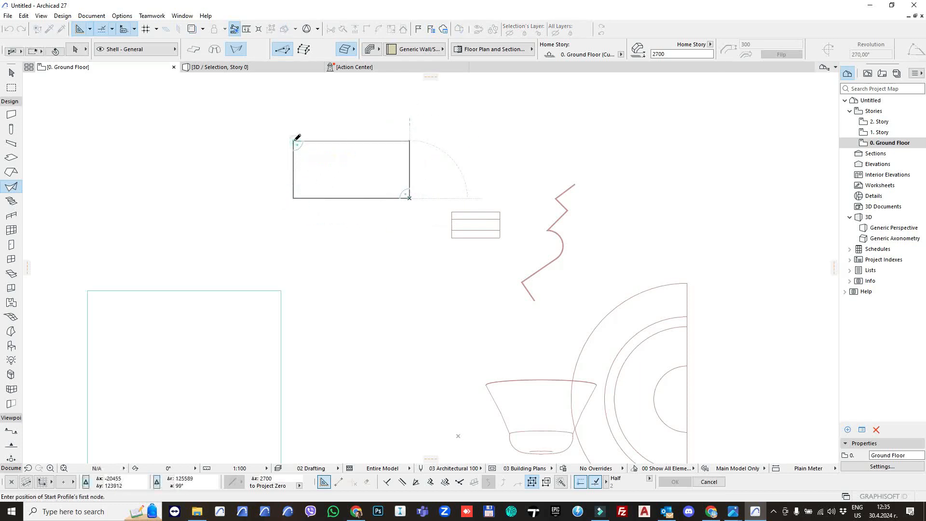
pyautogui.click(410, 145)
pyautogui.keyDown('shift'); pyautogui.click(408, 153); pyautogui.keyUp('shift')
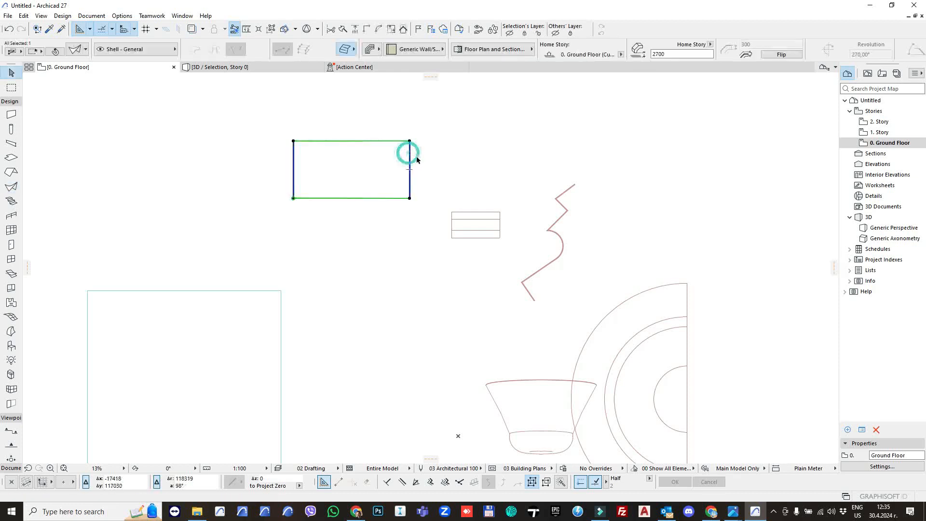
# Show the ruled shell on its own in 3D, fit it in the window, and try to curve its near profile into an arc.
pyautogui.press('F5')
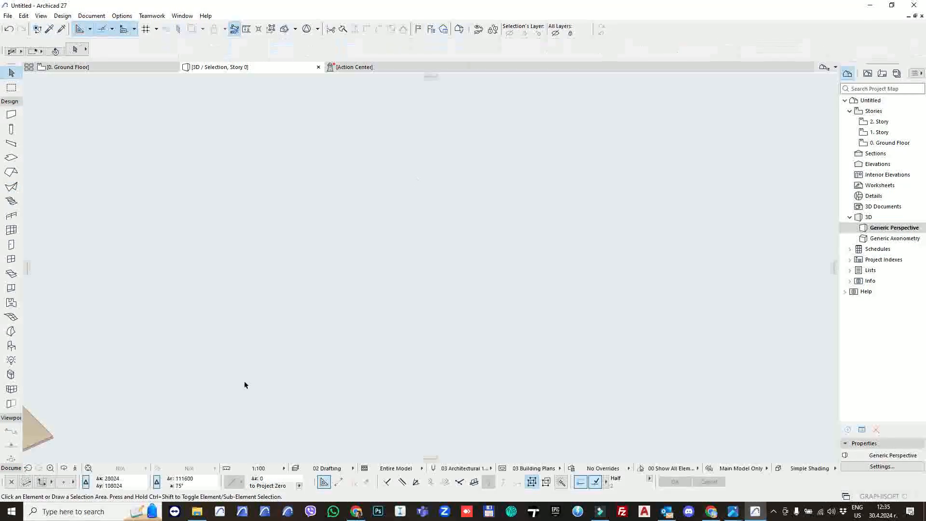
pyautogui.click(89, 468)
pyautogui.keyDown('shift'); pyautogui.moveTo(440, 310); pyautogui.dragTo(379, 288, button='middle'); pyautogui.keyUp('shift')
pyautogui.click(333, 265)
pyautogui.click(303, 270)
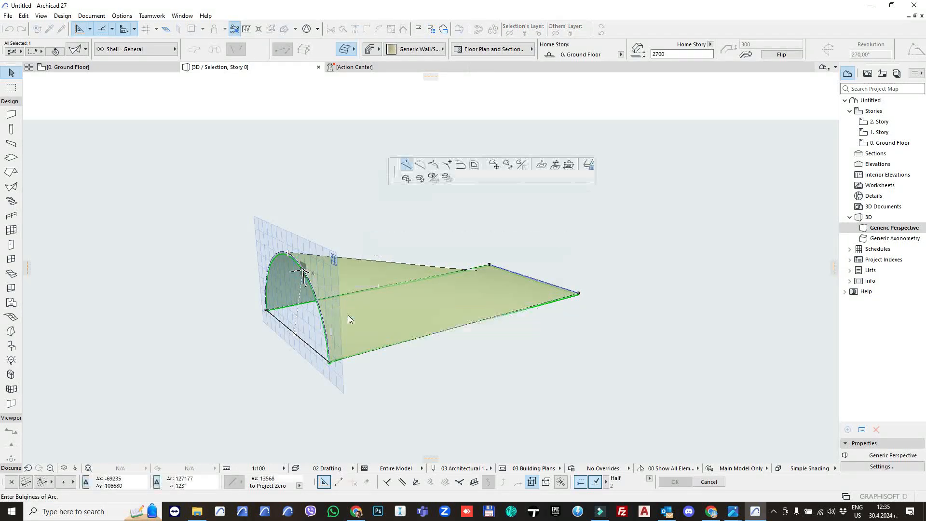
pyautogui.click(348, 314)
# Insert three nodes in the ruled shell's near profile and offset them to form an irregular zigzag.
pyautogui.click(287, 324)
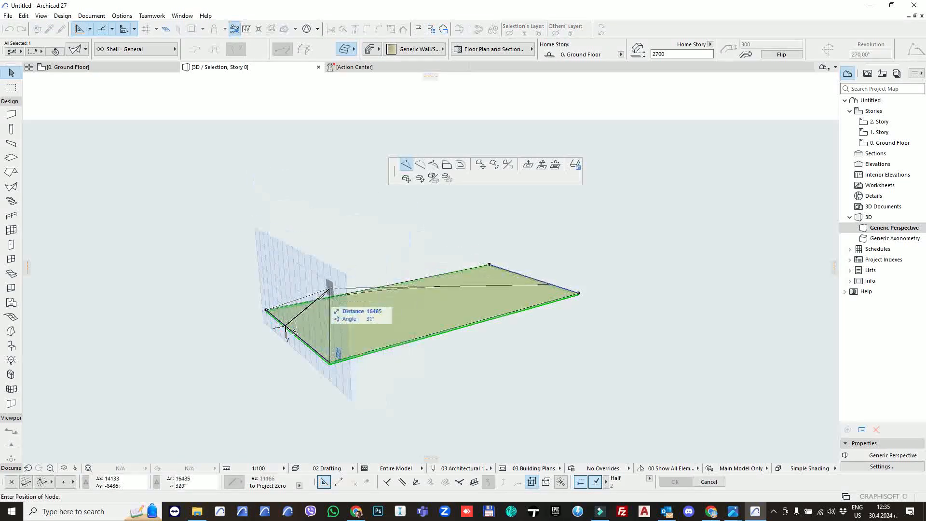
pyautogui.click(281, 314)
pyautogui.click(297, 329)
pyautogui.click(312, 324)
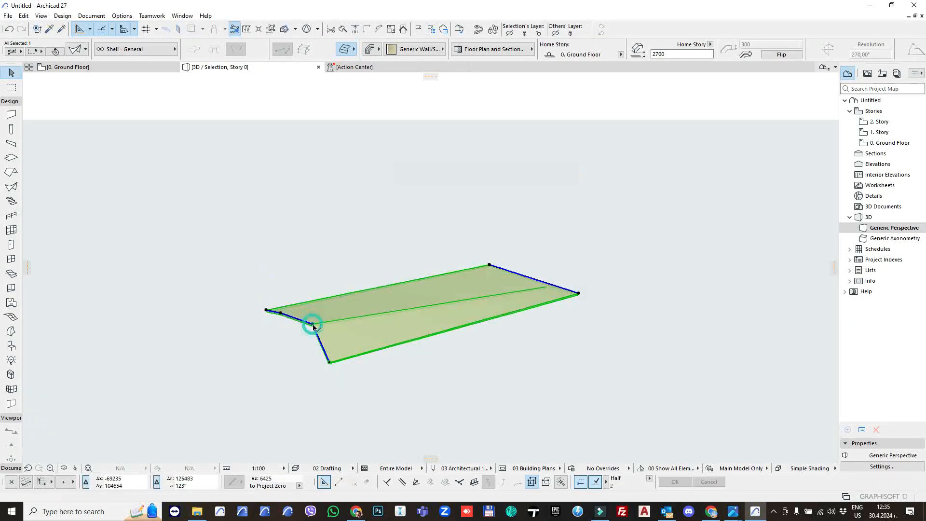
pyautogui.click(316, 334)
pyautogui.click(301, 345)
pyautogui.click(305, 350)
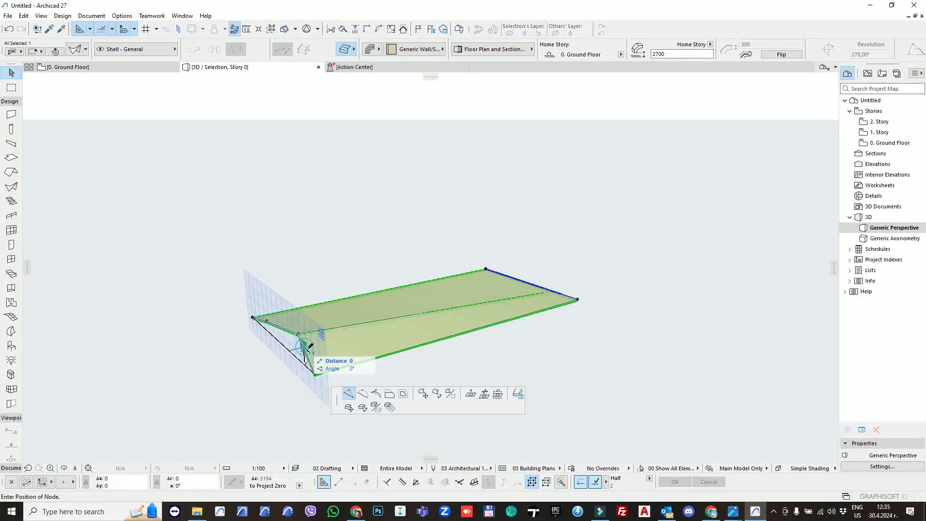
pyautogui.click(295, 353)
# Insert four nodes in the ruled shell's opposite profile and offset them to form a raised, stepped fold.
pyautogui.keyDown('shift'); pyautogui.moveTo(384, 337); pyautogui.dragTo(535, 304, button='middle'); pyautogui.keyUp('shift')
pyautogui.click(529, 355)
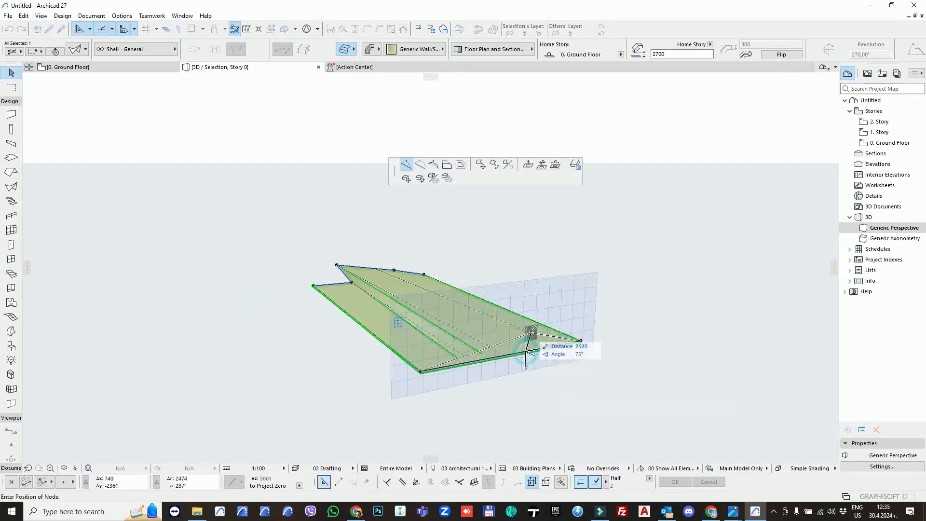
pyautogui.click(536, 326)
pyautogui.click(507, 335)
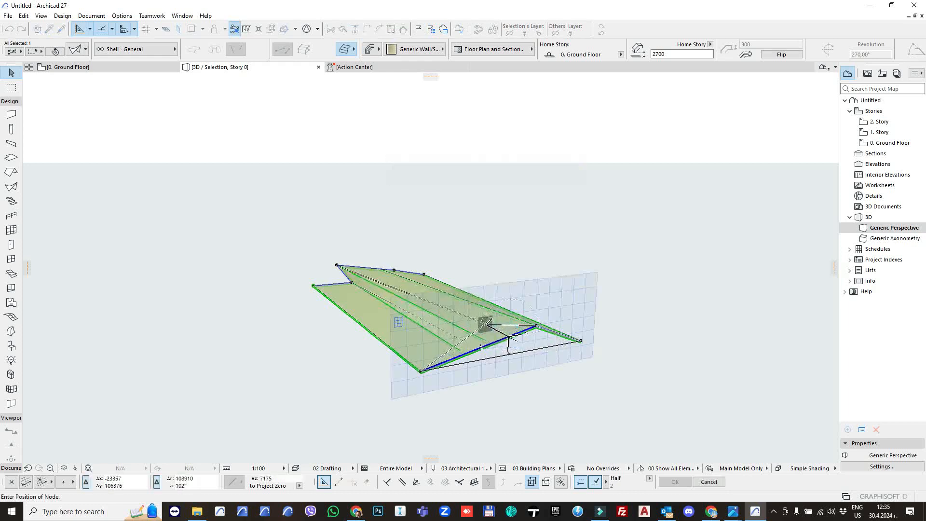
pyautogui.click(485, 324)
pyautogui.click(469, 336)
pyautogui.click(462, 355)
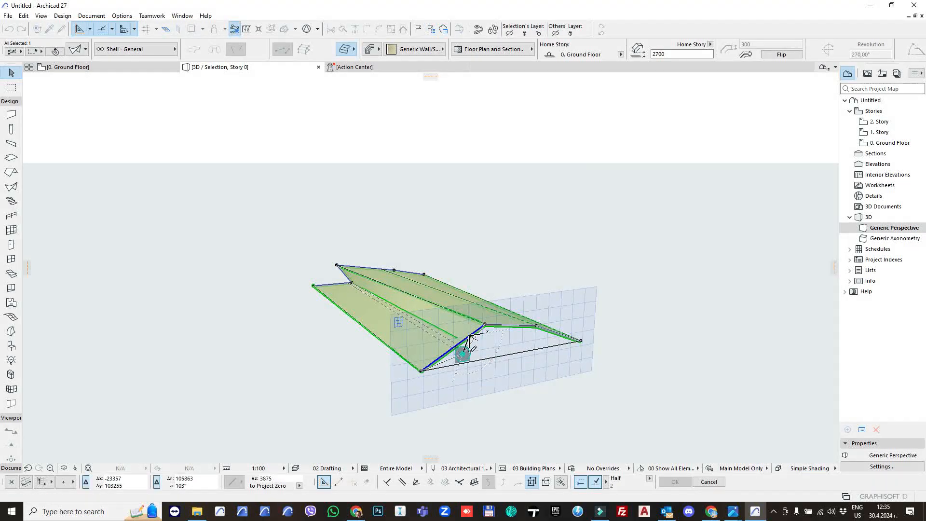
pyautogui.click(555, 333)
pyautogui.click(547, 341)
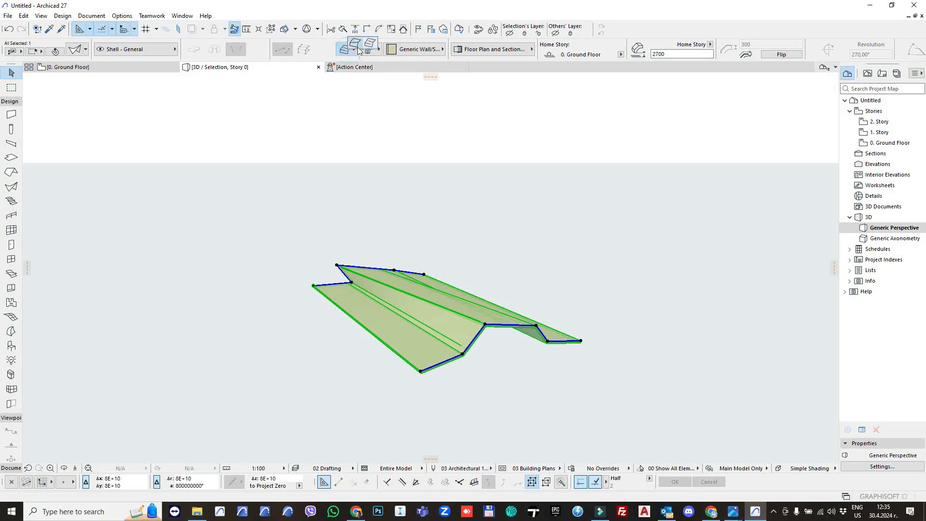
# Switch the folded ruled shell to the alternative surface division method, inspect it from above, and reselect it.
pyautogui.click(357, 47)
pyautogui.click(509, 219)
pyautogui.keyDown('shift'); pyautogui.moveTo(508, 219); pyautogui.dragTo(364, 296, button='middle'); pyautogui.keyUp('shift')
pyautogui.click(374, 357)
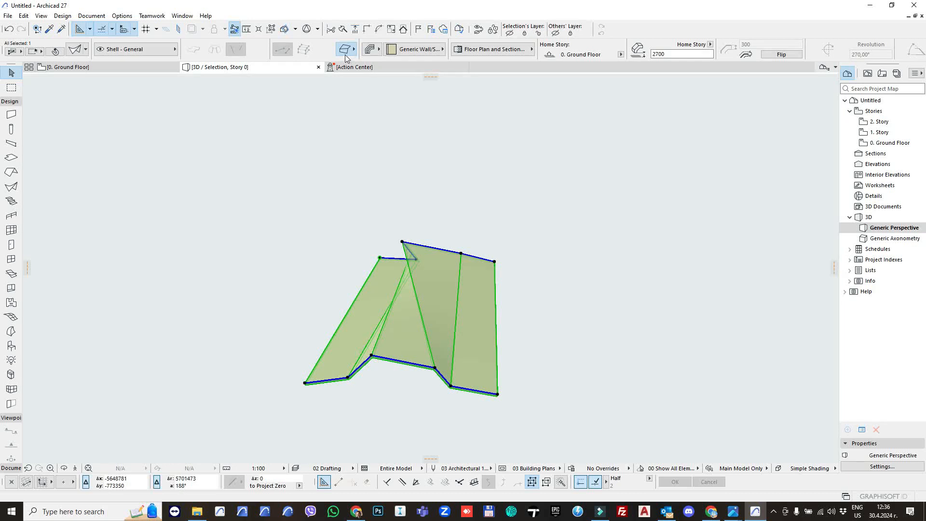
# Restore the ruled shell's original surface division method, deselect it, and view its folds from a low angle.
pyautogui.click(373, 47)
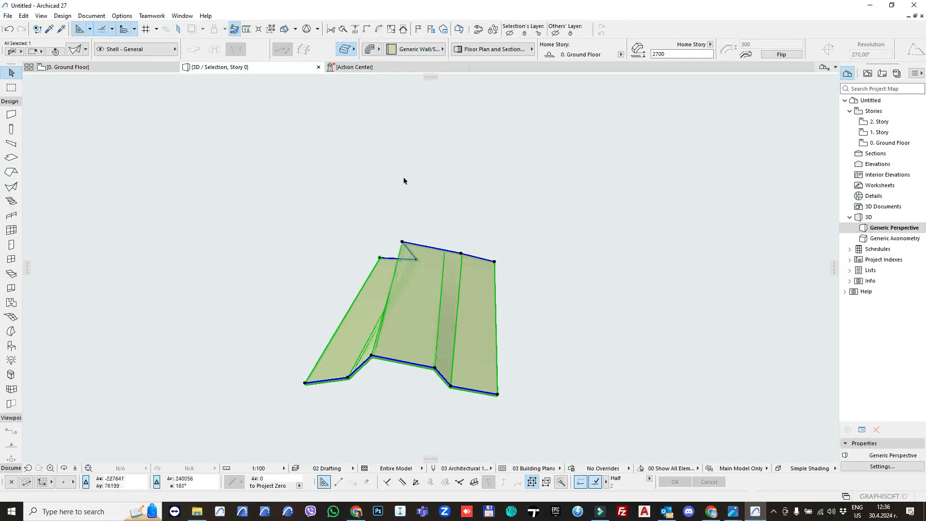
pyautogui.click(507, 282)
pyautogui.keyDown('shift'); pyautogui.moveTo(508, 281); pyautogui.dragTo(414, 281, button='middle'); pyautogui.keyUp('shift')
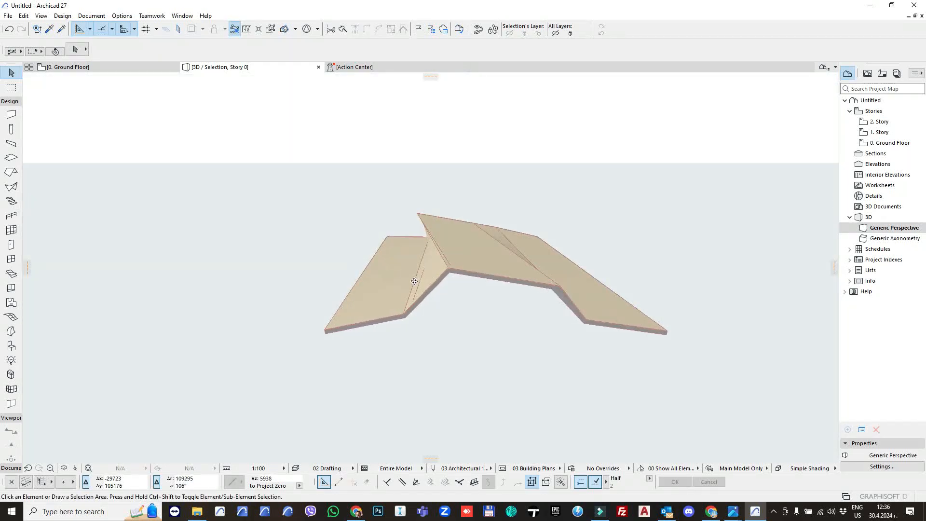
# Apply the alternative surface division method to the ruled shell again, deselect it, and view it from another side.
pyautogui.click(454, 270)
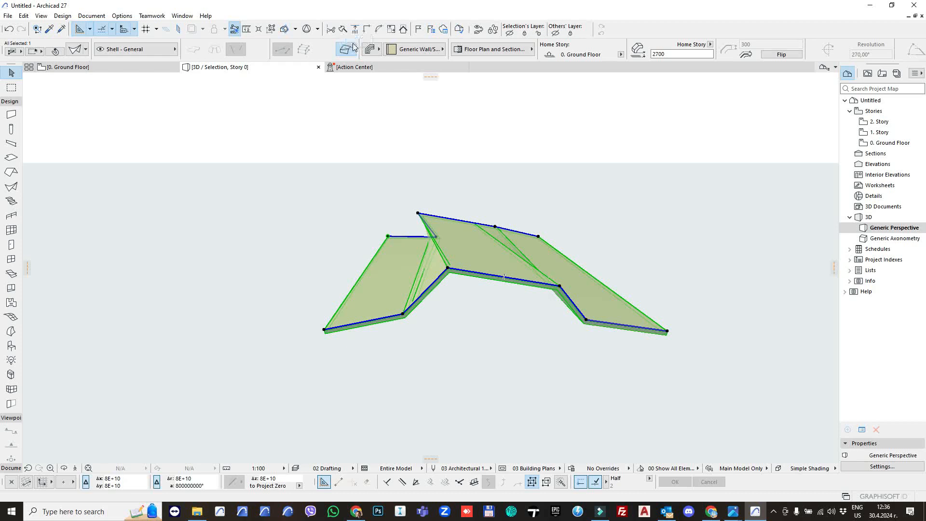
pyautogui.click(483, 171)
pyautogui.keyDown('shift'); pyautogui.moveTo(483, 171); pyautogui.dragTo(519, 315, button='middle'); pyautogui.keyUp('shift')
# Start a detailed ruled shell on the Ground Floor plan with a four-segment zigzag first profile and a profile distance of 10000.
pyautogui.press('F2')
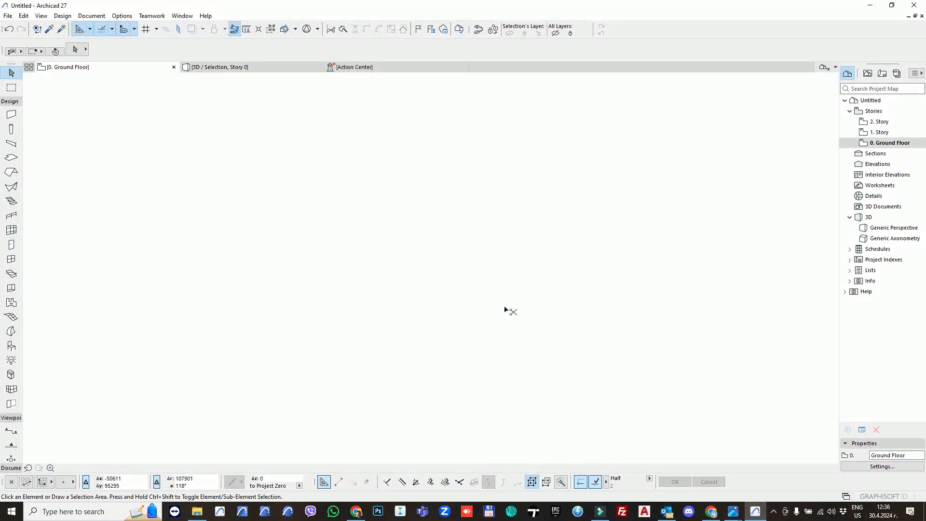
pyautogui.click(412, 255)
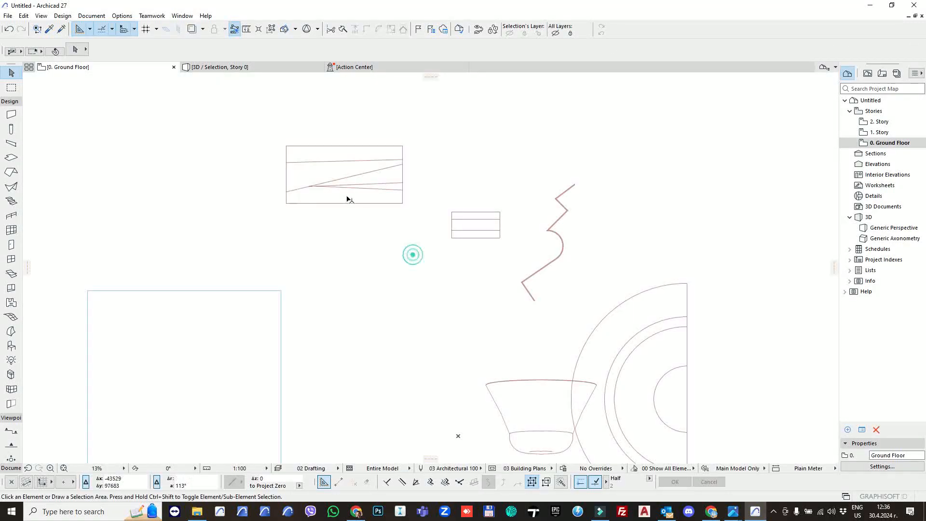
pyautogui.click(12, 192)
pyautogui.moveTo(407, 206); pyautogui.dragTo(443, 166, button='middle')
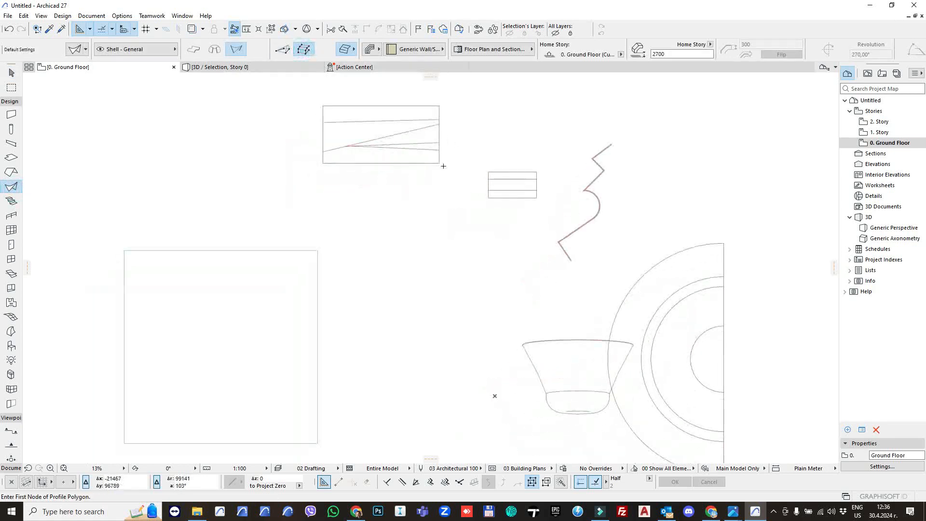
pyautogui.click(373, 207)
pyautogui.click(389, 239)
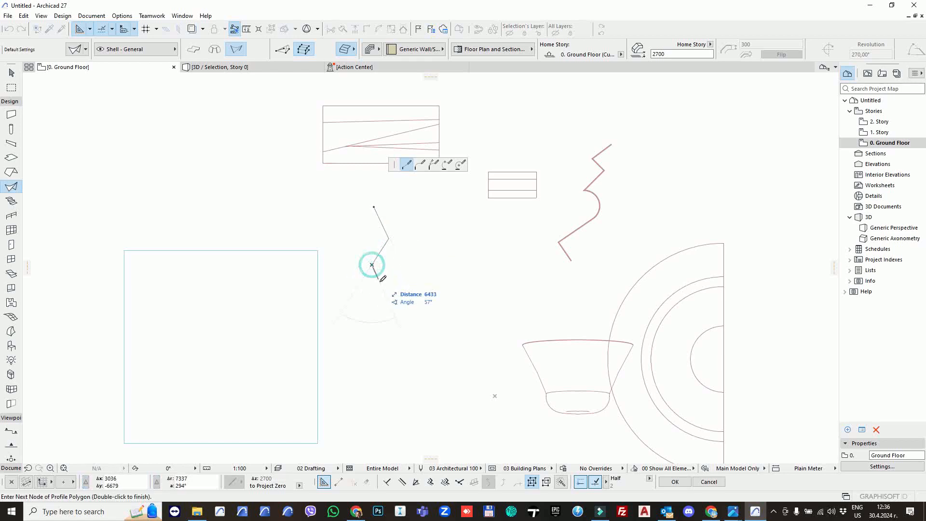
pyautogui.doubleClick(378, 342)
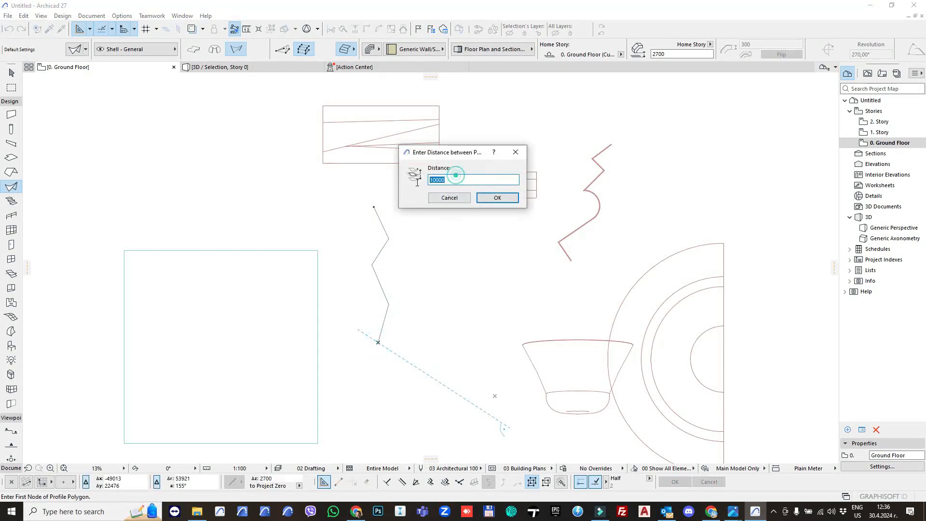
pyautogui.click(497, 197)
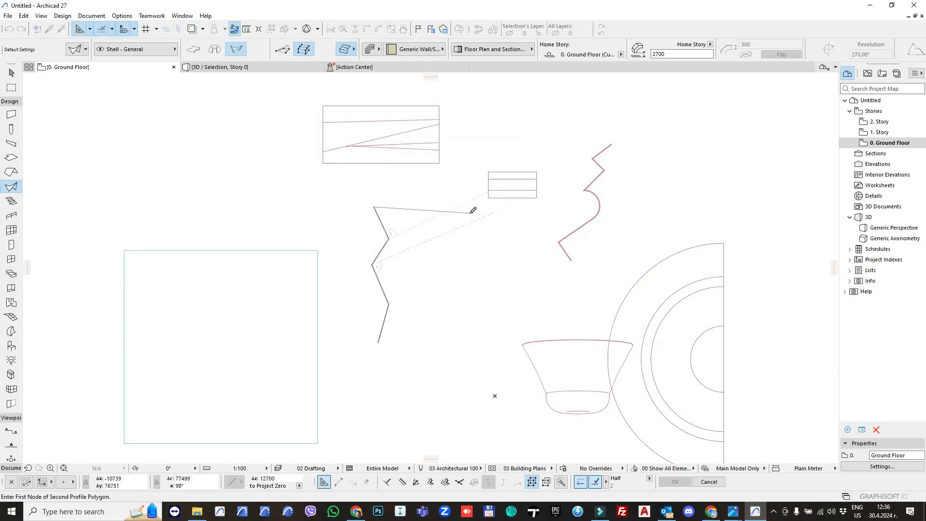
# Draw a four-segment zigzag second profile facing the first one to complete the detailed ruled shell.
pyautogui.click(476, 206)
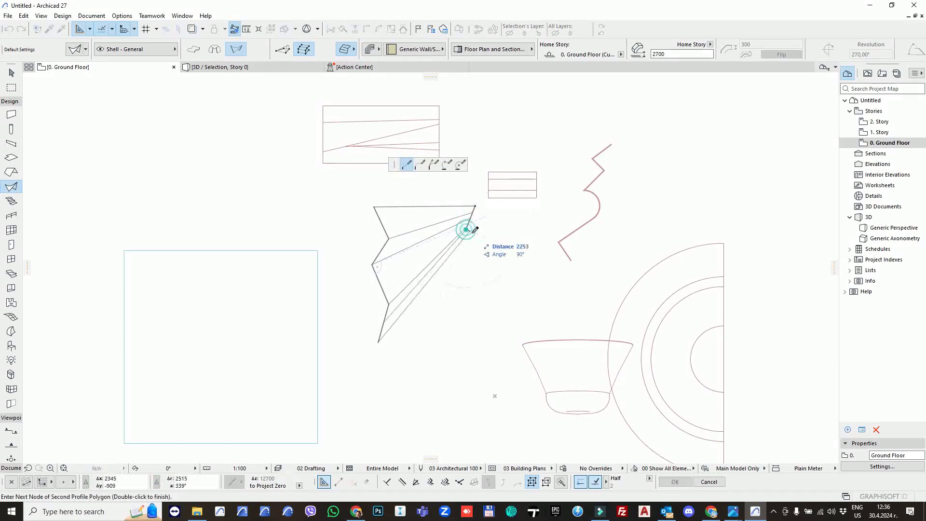
pyautogui.click(484, 263)
pyautogui.click(471, 293)
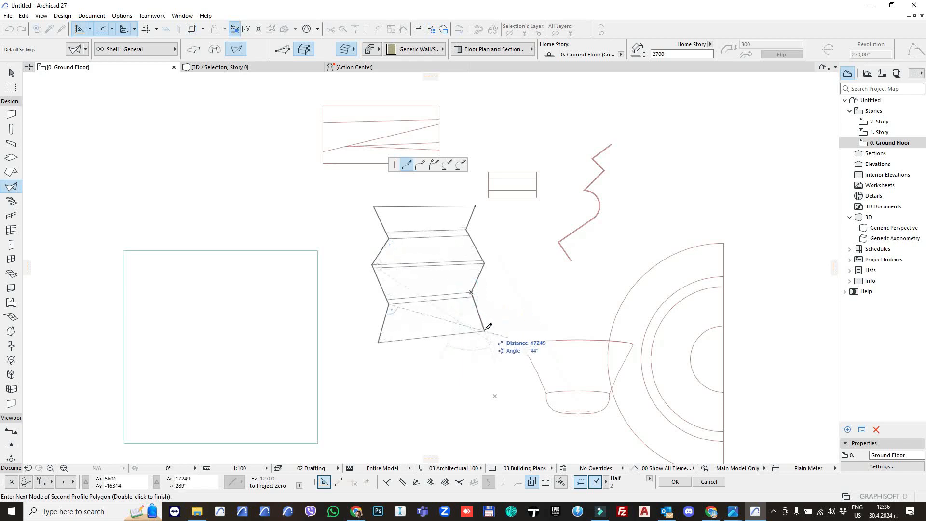
pyautogui.doubleClick(488, 333)
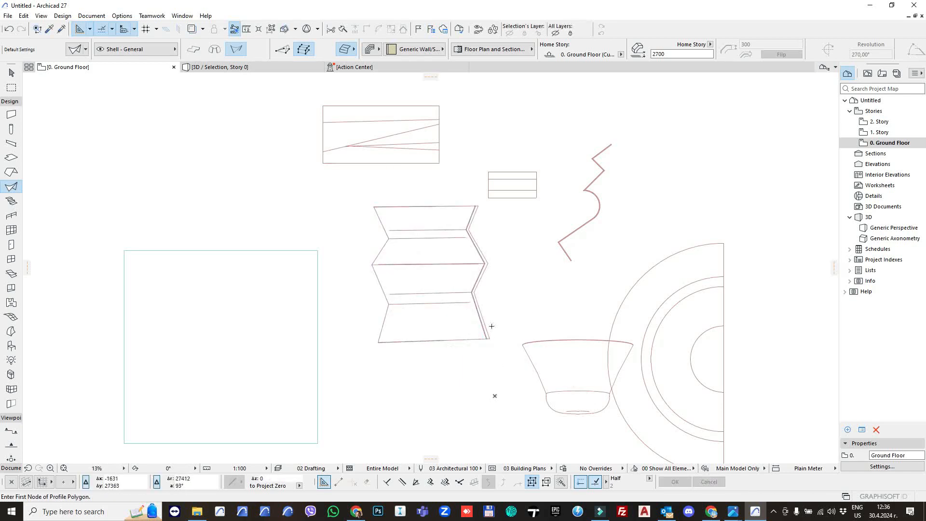
# Show only the new zigzag ruled shell in 3D and select it, viewed with its profile nodes accessible.
pyautogui.click(484, 270)
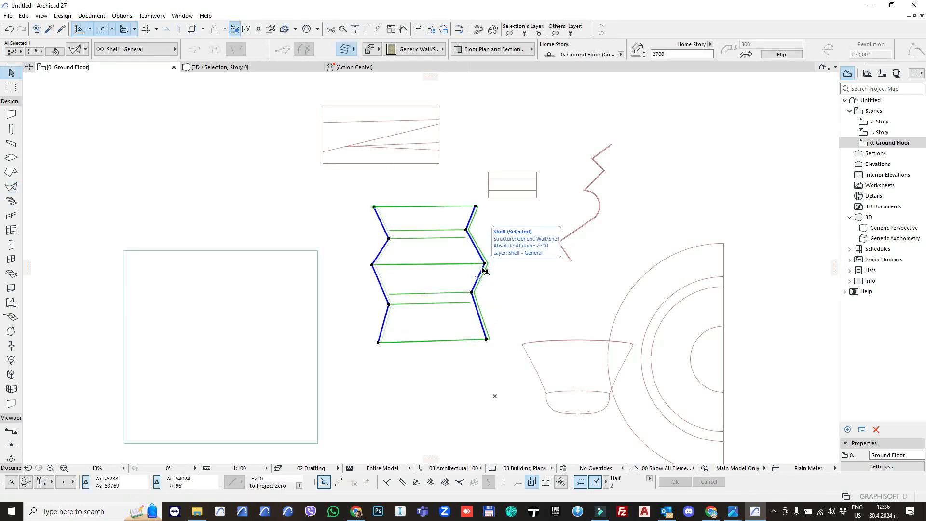
pyautogui.press('F5')
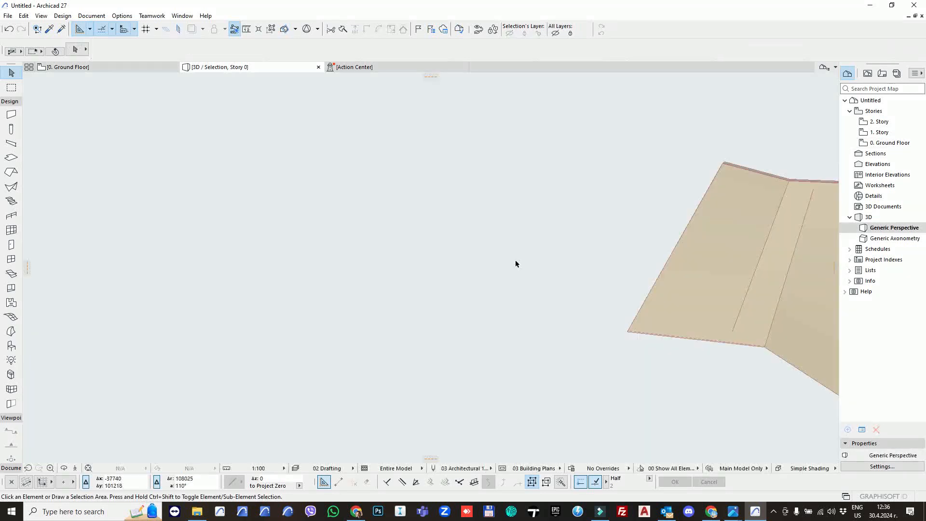
pyautogui.keyDown('shift'); pyautogui.moveTo(528, 266); pyautogui.dragTo(517, 233, button='middle'); pyautogui.keyUp('shift')
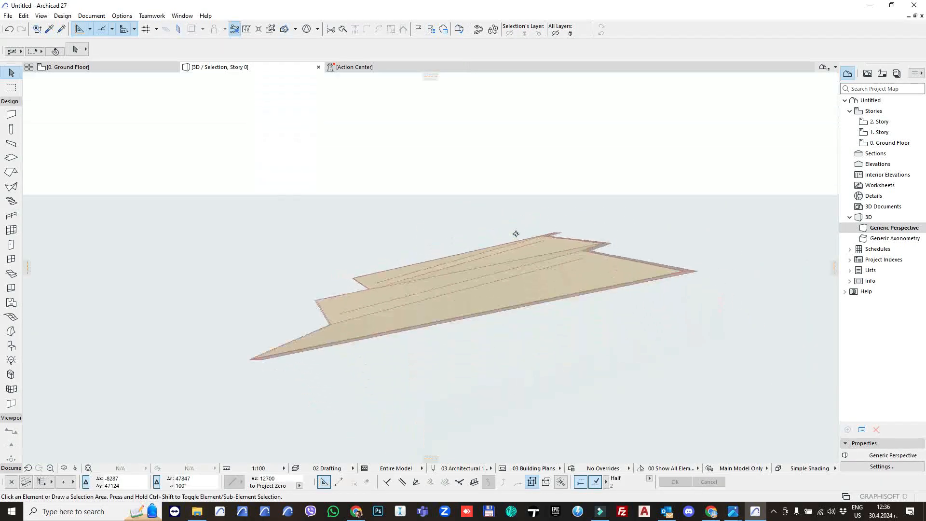
pyautogui.click(589, 261)
pyautogui.keyDown('shift'); pyautogui.moveTo(590, 263); pyautogui.dragTo(601, 289, button='middle'); pyautogui.keyUp('shift')
pyautogui.keyDown('shift'); pyautogui.moveTo(437, 302); pyautogui.dragTo(503, 275, button='middle'); pyautogui.keyUp('shift')
# Reposition an inner fold node and the adjacent end node of the shell's far profile to pull its surface inward.
pyautogui.click(471, 251)
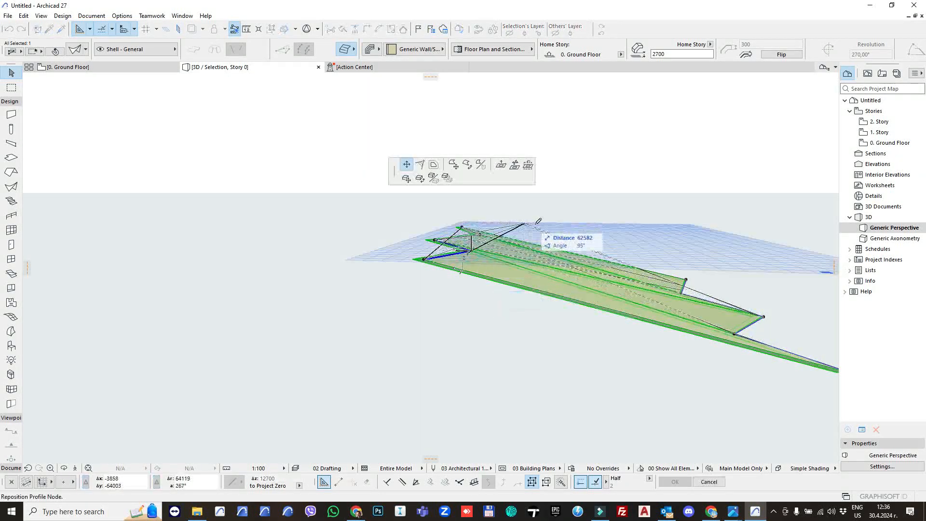
pyautogui.click(586, 227)
pyautogui.click(423, 259)
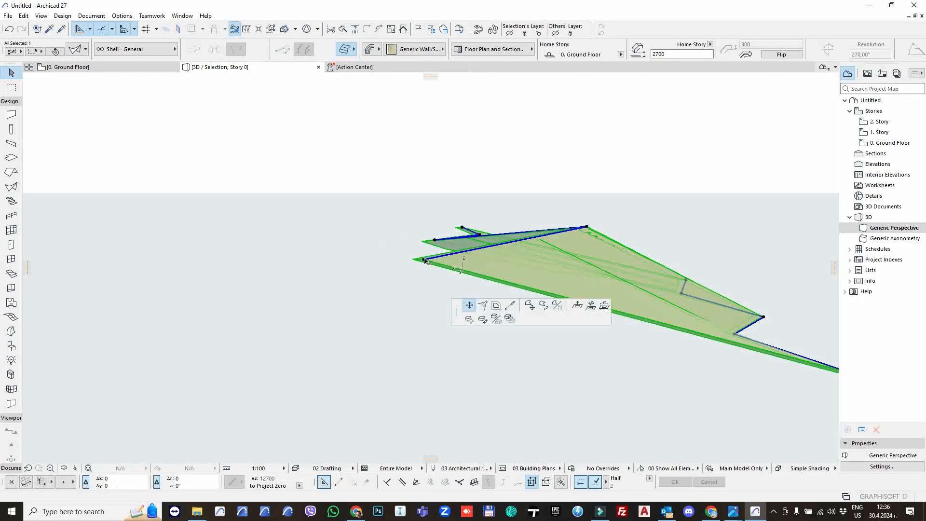
pyautogui.click(583, 278)
# Try to reposition the middle node of the same profile inward, and undo the change.
pyautogui.keyDown('shift'); pyautogui.moveTo(579, 330); pyautogui.dragTo(444, 304, button='middle'); pyautogui.keyUp('shift')
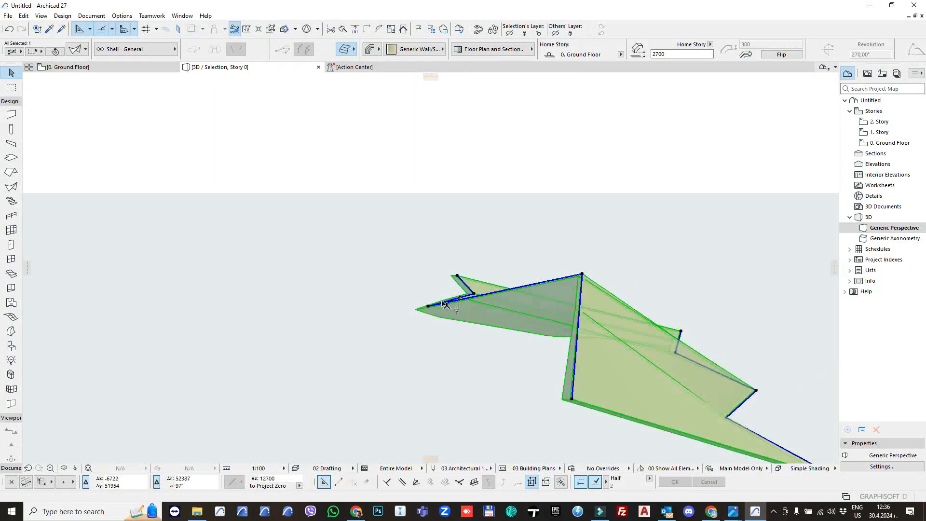
pyautogui.click(428, 307)
pyautogui.click(535, 262)
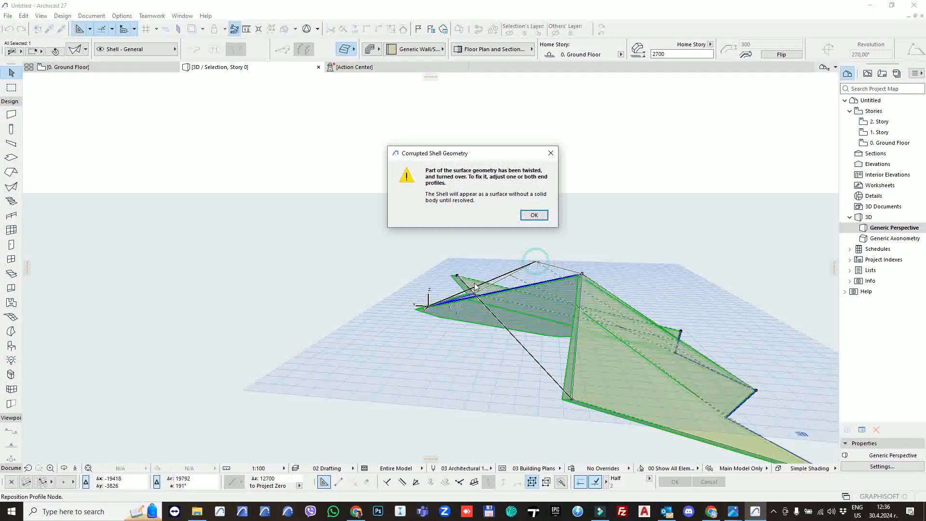
pyautogui.click(534, 215)
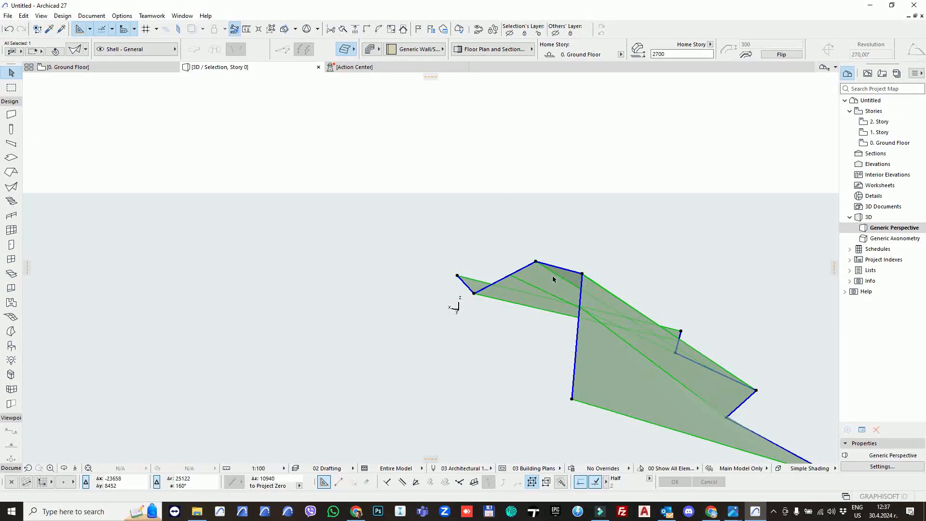
pyautogui.hotkey('ctrl', 'z')
# Reposition the profile node at the sharp outer fold of the shell inward to open up the crossing surfaces.
pyautogui.keyDown('shift'); pyautogui.moveTo(630, 291); pyautogui.dragTo(528, 350, button='middle'); pyautogui.keyUp('shift')
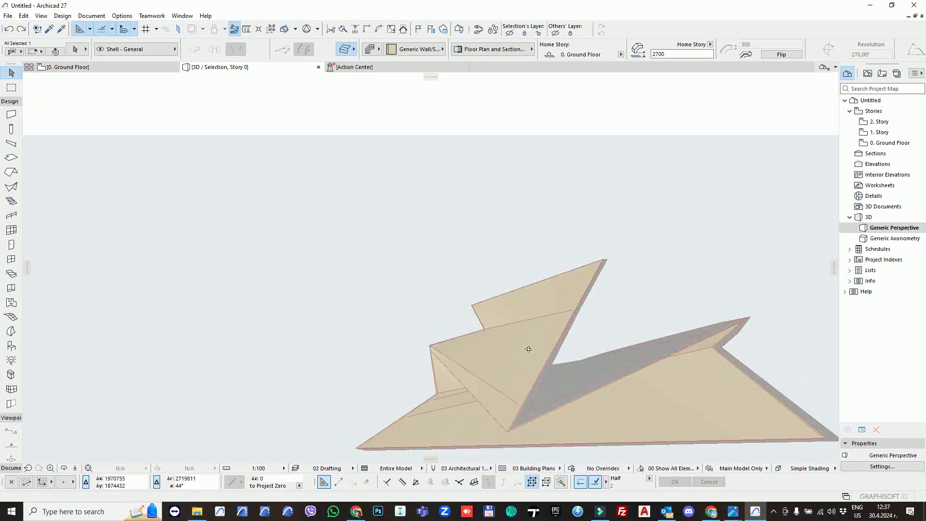
pyautogui.click(508, 433)
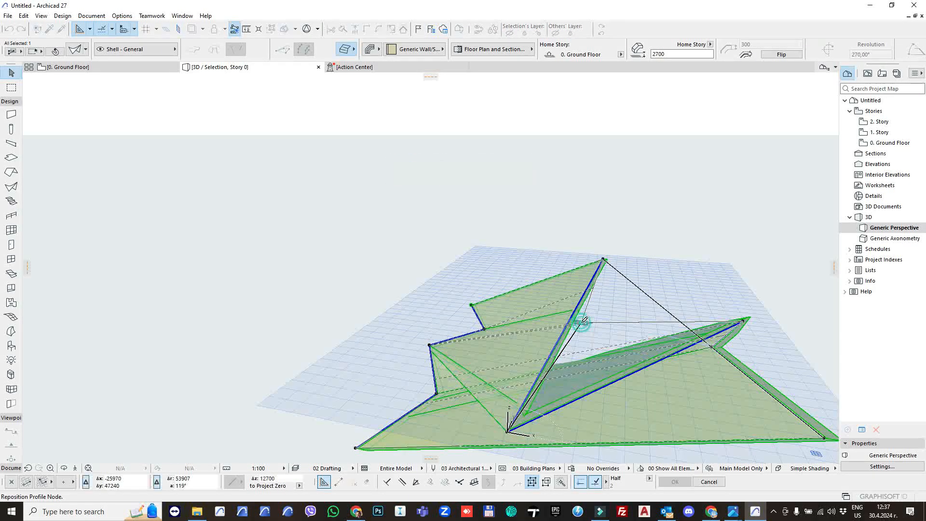
pyautogui.click(581, 323)
pyautogui.moveTo(622, 297)
pyautogui.keyDown('shift'); pyautogui.mouseDown(button='middle')
pyautogui.moveTo(662, 283)
pyautogui.moveTo(682, 291)
pyautogui.mouseUp(button='middle'); pyautogui.keyUp('shift')
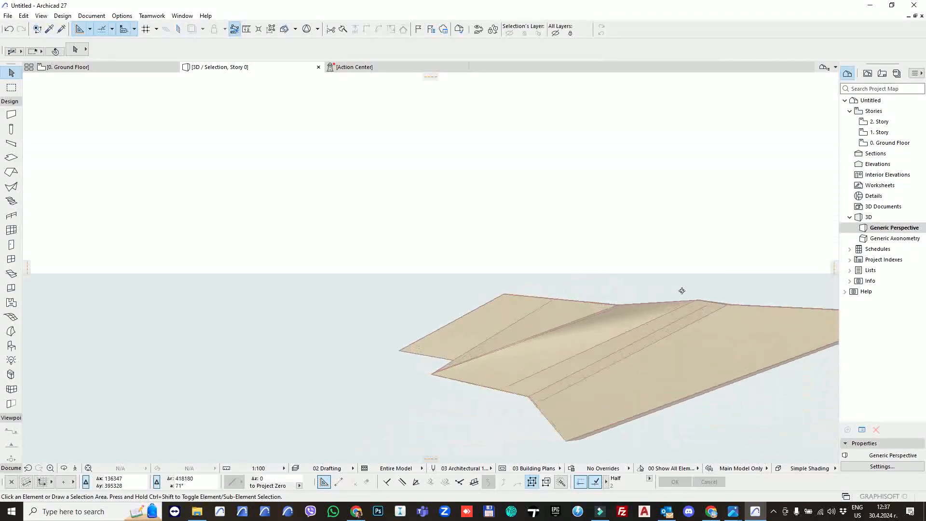
# Reposition the inner fold node between the two outward peaks of the profile closer to the neighbouring end segment.
pyautogui.click(619, 305)
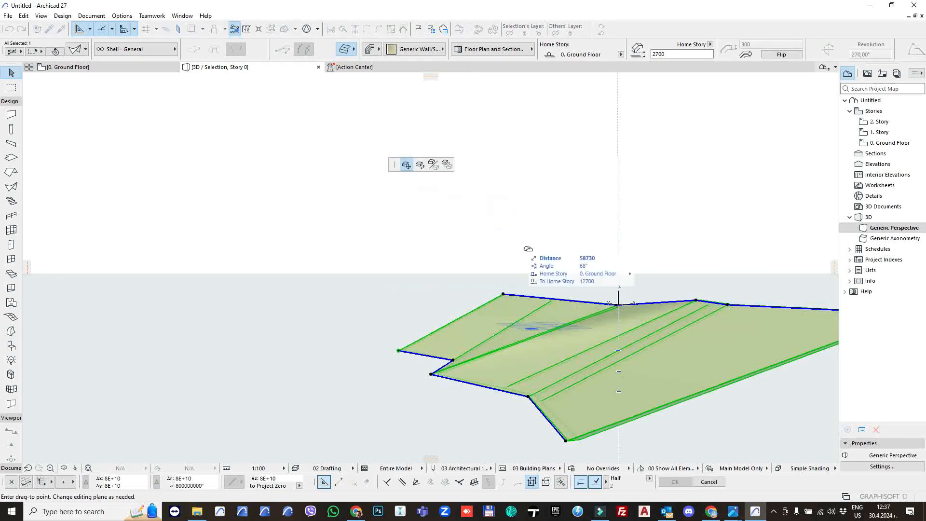
pyautogui.press('Escape')
pyautogui.press('Escape')
pyautogui.keyDown('shift'); pyautogui.moveTo(595, 288); pyautogui.dragTo(603, 337, button='middle'); pyautogui.keyUp('shift')
pyautogui.click(620, 330)
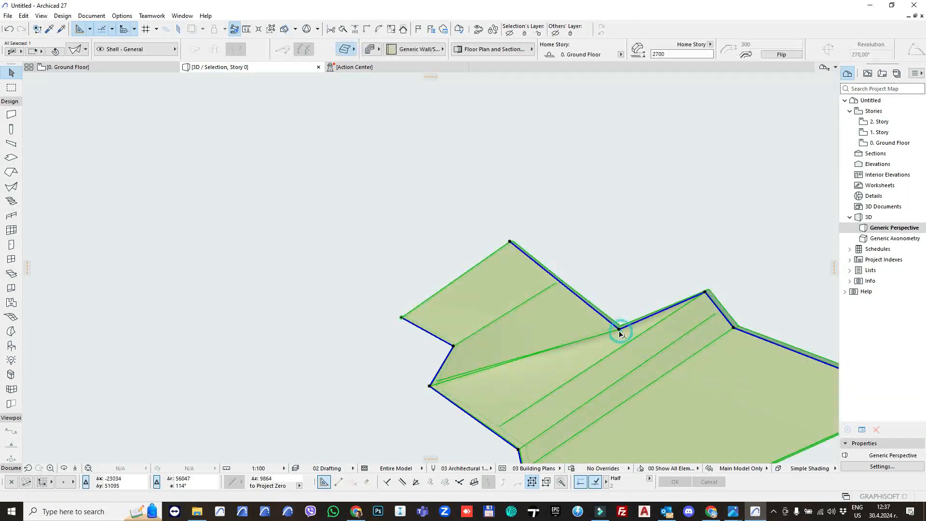
pyautogui.click(620, 329)
pyautogui.click(565, 271)
pyautogui.keyDown('shift'); pyautogui.moveTo(670, 313); pyautogui.dragTo(589, 262, button='middle'); pyautogui.keyUp('shift')
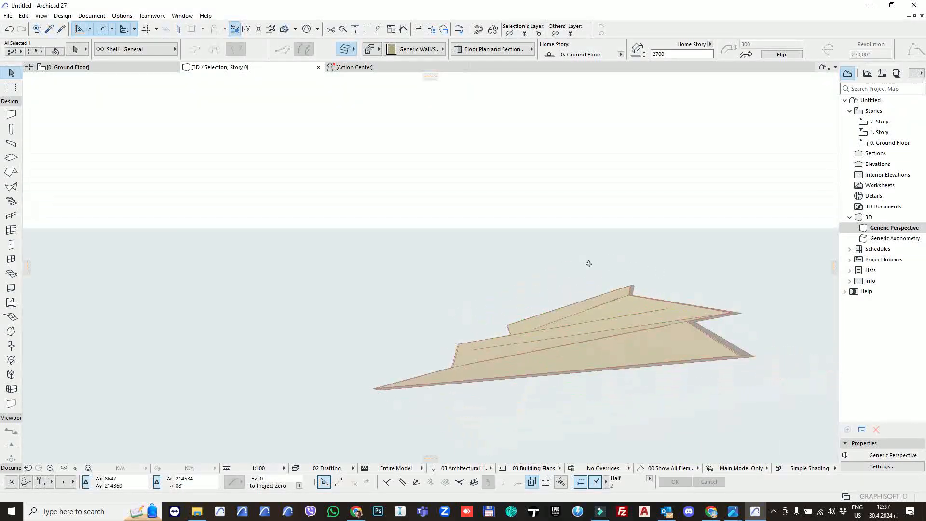
# On the Ground Floor plan, draw a four-segment first profile for a new ruled shell beside the reshaped zigzag shell.
pyautogui.press('F2')
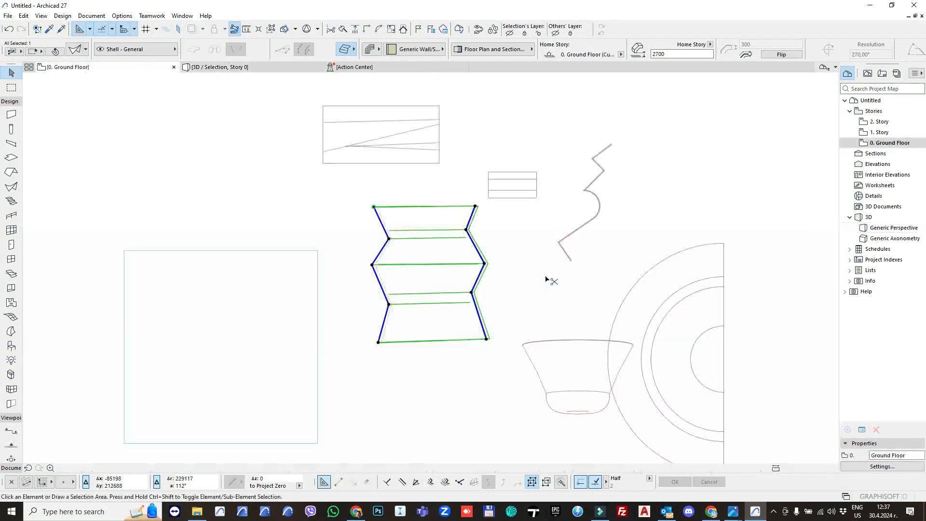
pyautogui.click(513, 273)
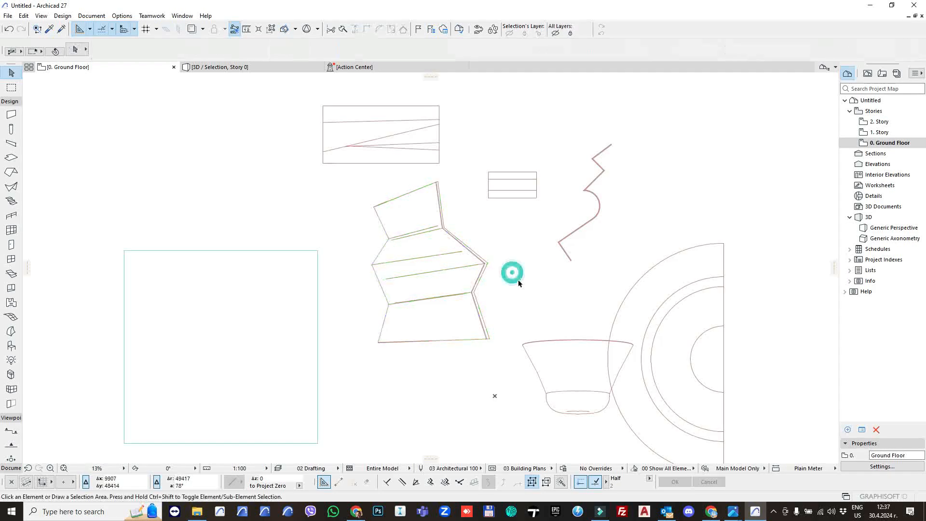
pyautogui.click(11, 186)
pyautogui.click(458, 209)
pyautogui.click(451, 245)
pyautogui.click(464, 260)
pyautogui.click(455, 336)
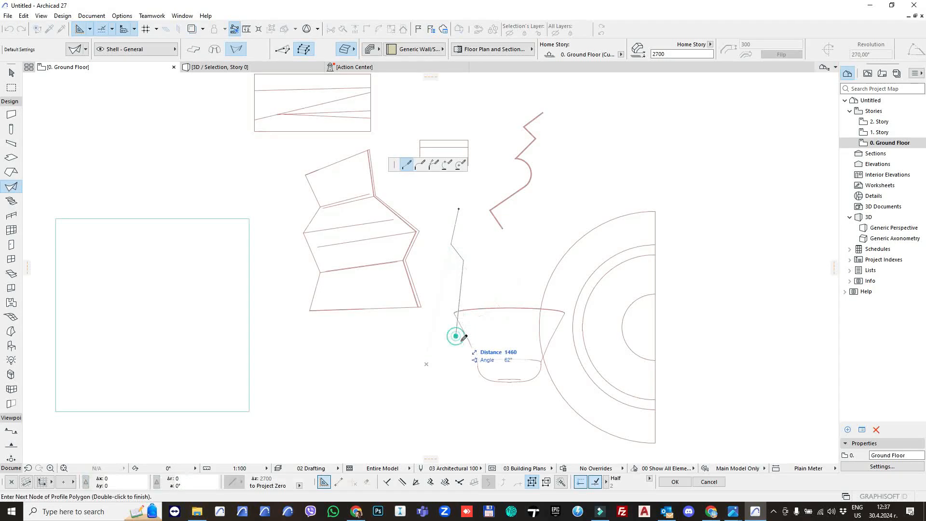
pyautogui.doubleClick(437, 348)
# Set the distance between the new shell's profiles to 20000.
pyautogui.moveTo(451, 179); pyautogui.dragTo(422, 187)
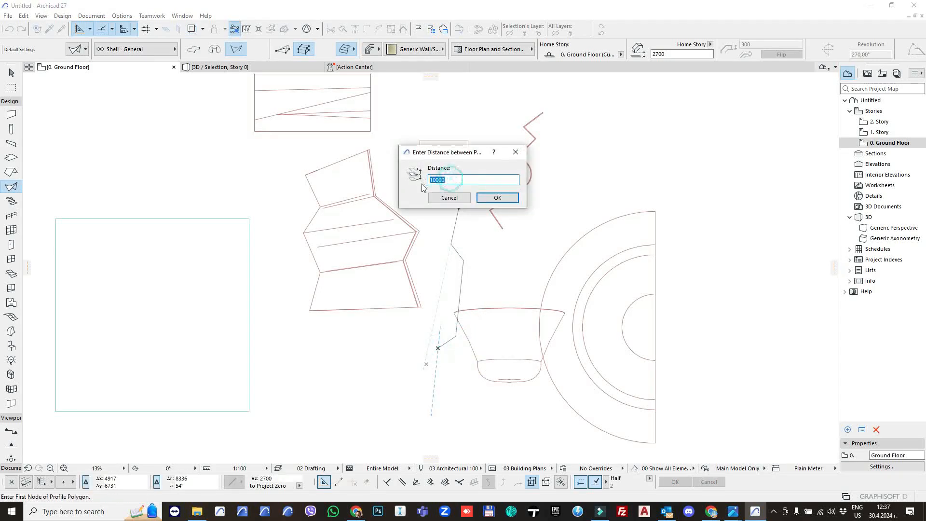
pyautogui.write('20000')
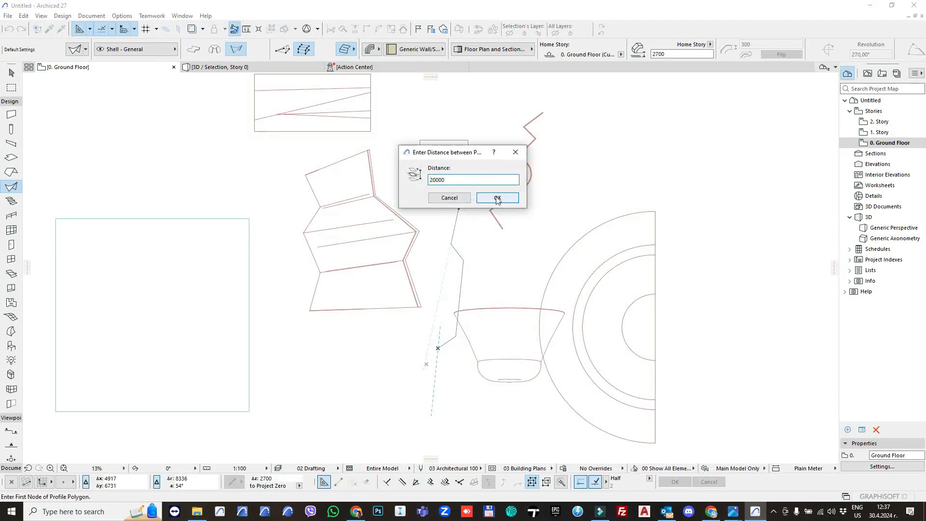
pyautogui.click(497, 198)
# Trace the second profile over the nodes of the first one to complete the upright ruled shell.
pyautogui.click(460, 210)
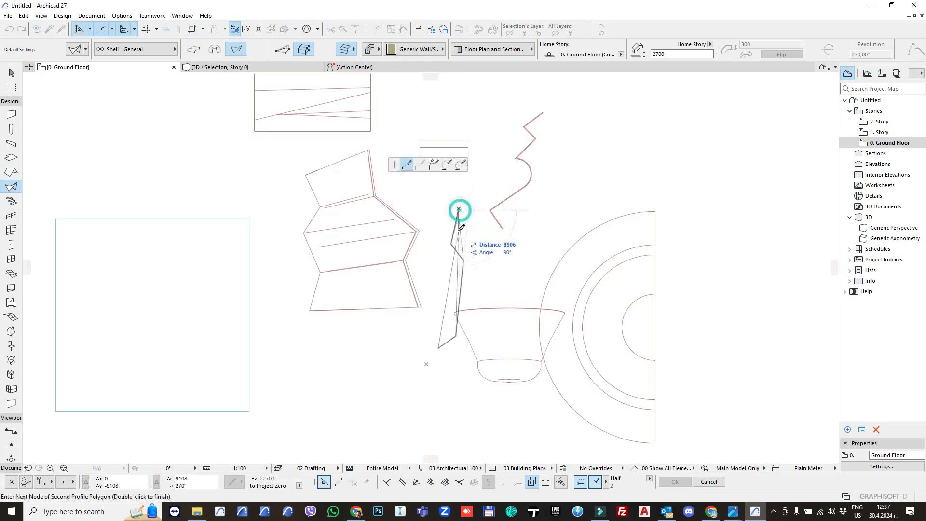
pyautogui.click(463, 261)
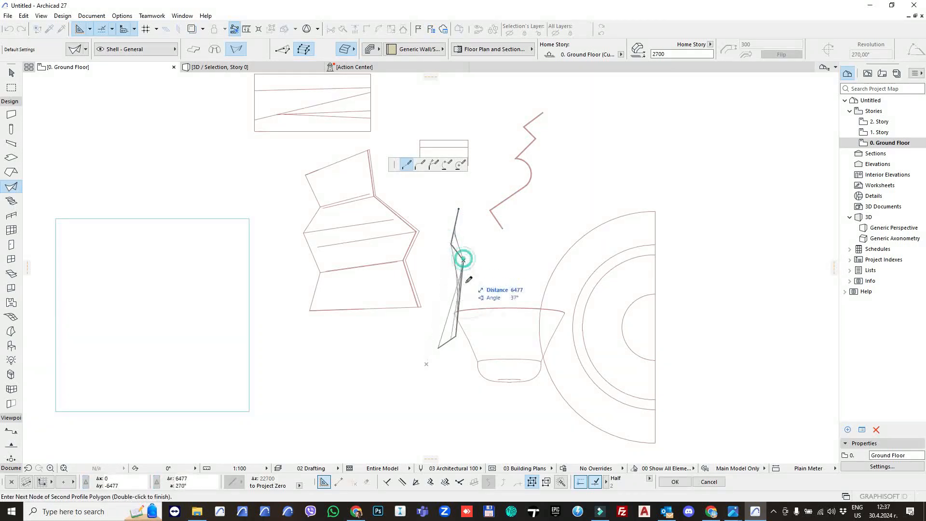
pyautogui.click(456, 336)
pyautogui.doubleClick(437, 348)
pyautogui.press('Escape')
# Select the upright ruled shell and show only it in 3D, fitted to the window and viewed from the side.
pyautogui.click(463, 265)
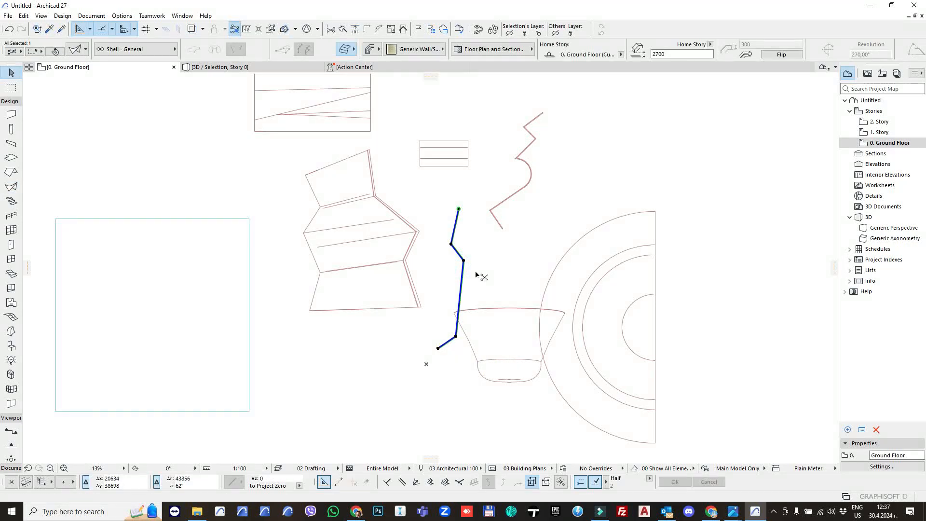
pyautogui.press('F5')
pyautogui.click(89, 468)
pyautogui.keyDown('shift'); pyautogui.moveTo(429, 274); pyautogui.dragTo(608, 294, button='middle'); pyautogui.keyUp('shift')
# Insert a node into the long segment of the shell's upper profile and another into that of its lower profile, offsetting both segments.
pyautogui.click(627, 223)
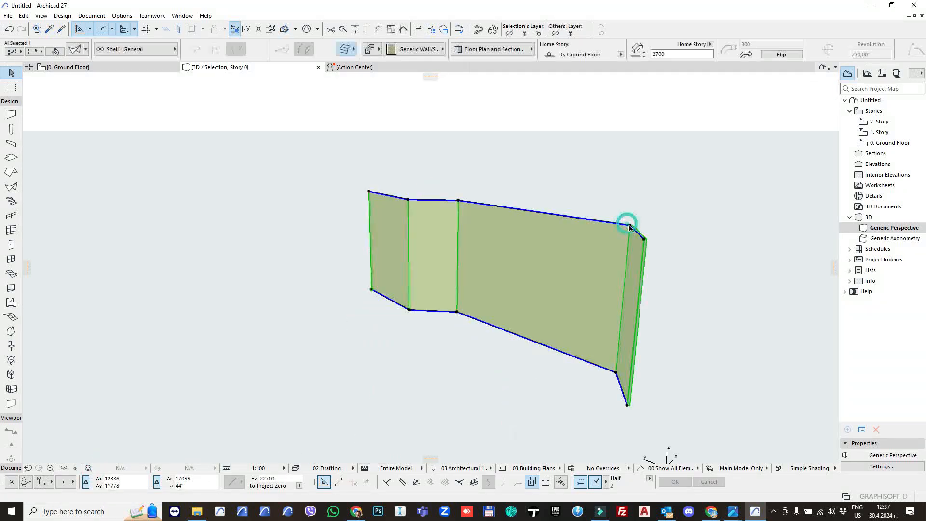
pyautogui.click(592, 218)
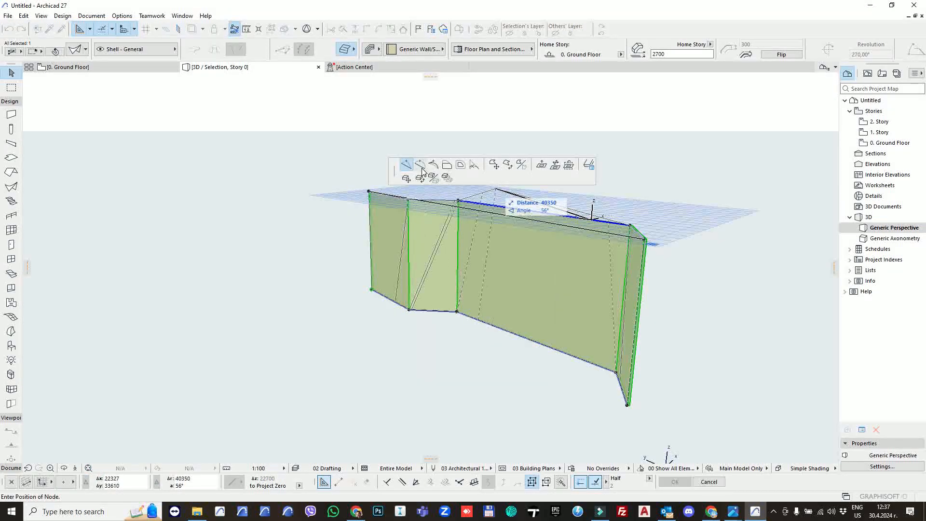
pyautogui.click(534, 232)
pyautogui.keyDown('shift'); pyautogui.moveTo(534, 232); pyautogui.dragTo(321, 299, button='middle'); pyautogui.keyUp('shift')
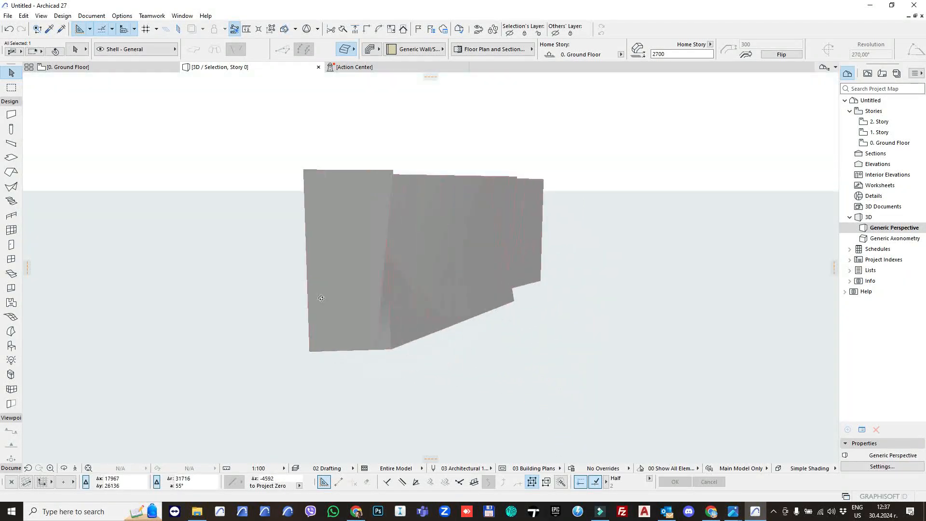
pyautogui.click(452, 326)
pyautogui.click(485, 327)
# Curve the upper profile's short segment and the adjoining long segment into arcs.
pyautogui.keyDown('shift'); pyautogui.moveTo(485, 327); pyautogui.dragTo(387, 224, button='middle'); pyautogui.keyUp('shift')
pyautogui.click(388, 224)
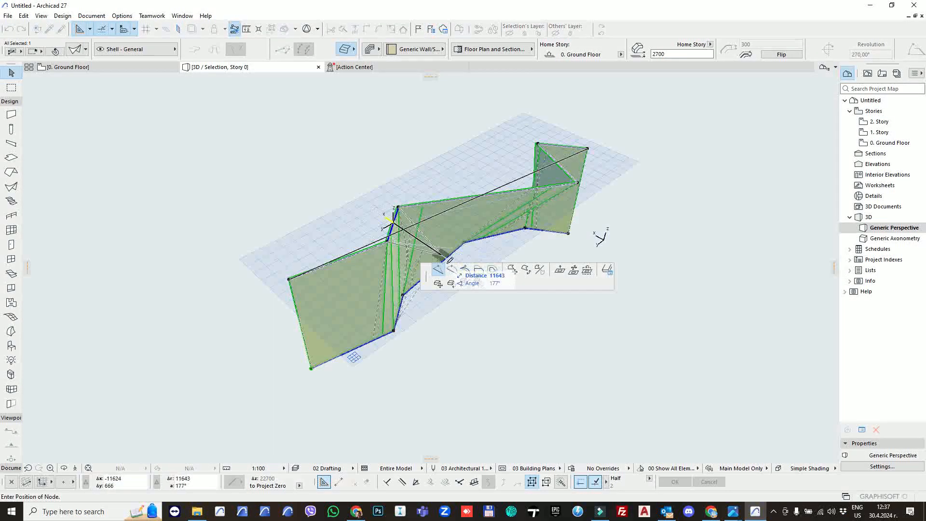
pyautogui.scroll(2, 405, 225)
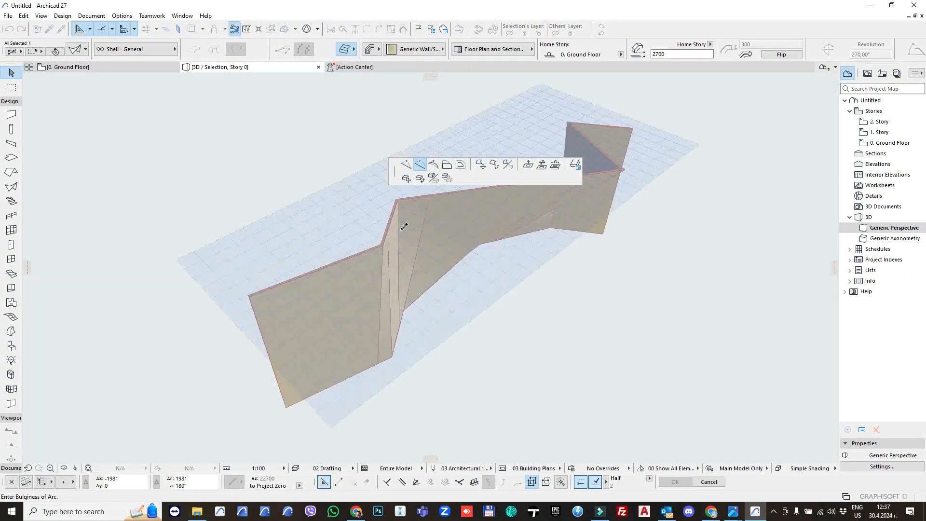
pyautogui.click(404, 229)
pyautogui.click(441, 193)
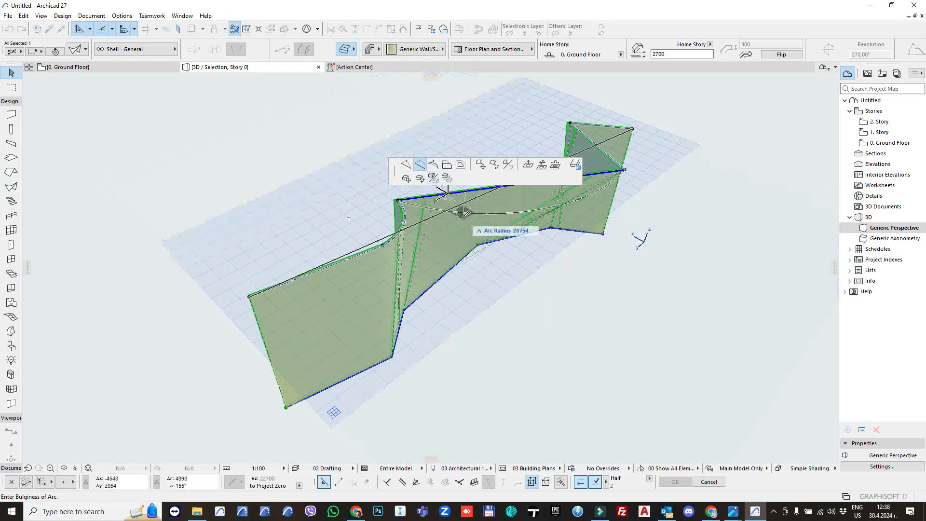
pyautogui.click(482, 233)
pyautogui.keyDown('shift'); pyautogui.moveTo(591, 252); pyautogui.dragTo(490, 249, button='middle'); pyautogui.keyUp('shift')
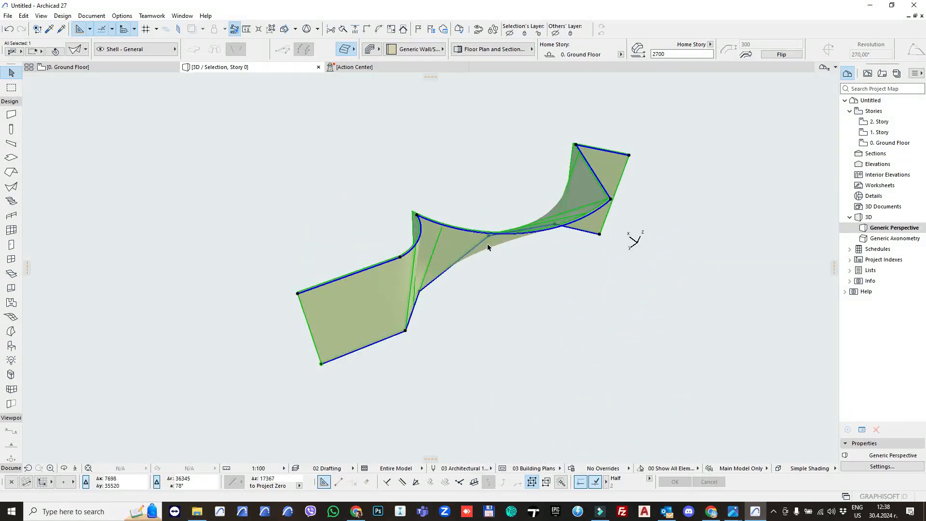
# On the Ground Floor plan, move the curved ruled shell to the empty area beyond the zigzag extruded shell.
pyautogui.press('F2')
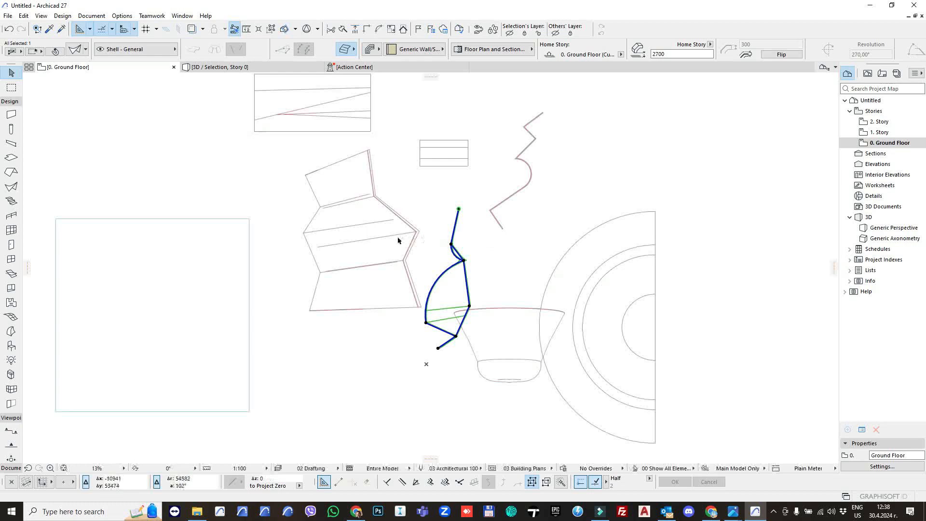
pyautogui.click(404, 362)
pyautogui.scroll(-3, 473, 328)
pyautogui.click(468, 296)
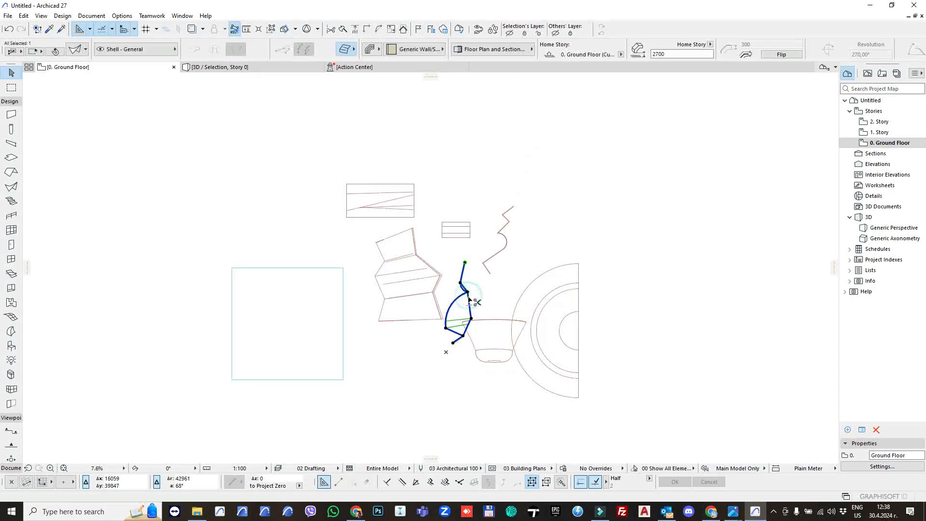
pyautogui.hotkey('ctrl', 'd')
pyautogui.click(468, 297)
pyautogui.click(548, 223)
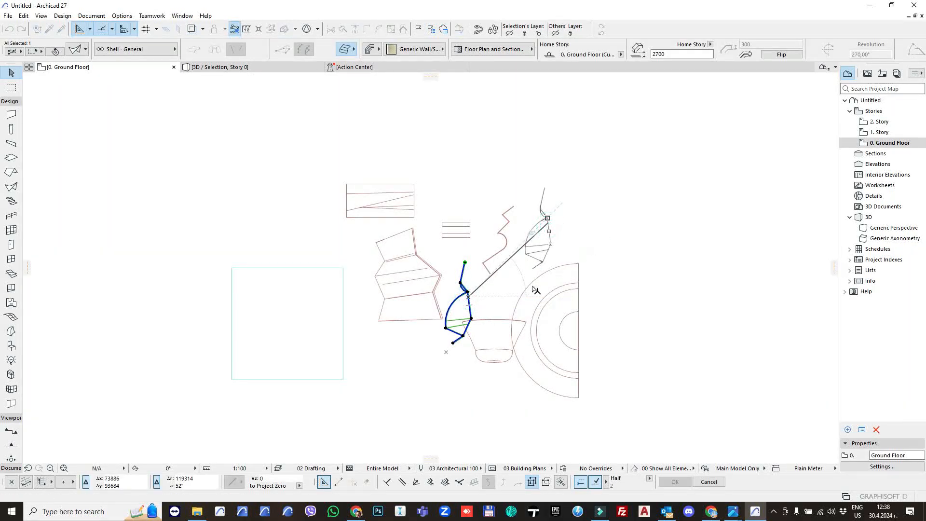
# Move the fully revolved bowl-shaped shell on the plan to the empty area above the small extruded shell.
pyautogui.click(495, 321)
pyautogui.hotkey('ctrl', 'd')
pyautogui.click(495, 345)
pyautogui.click(467, 188)
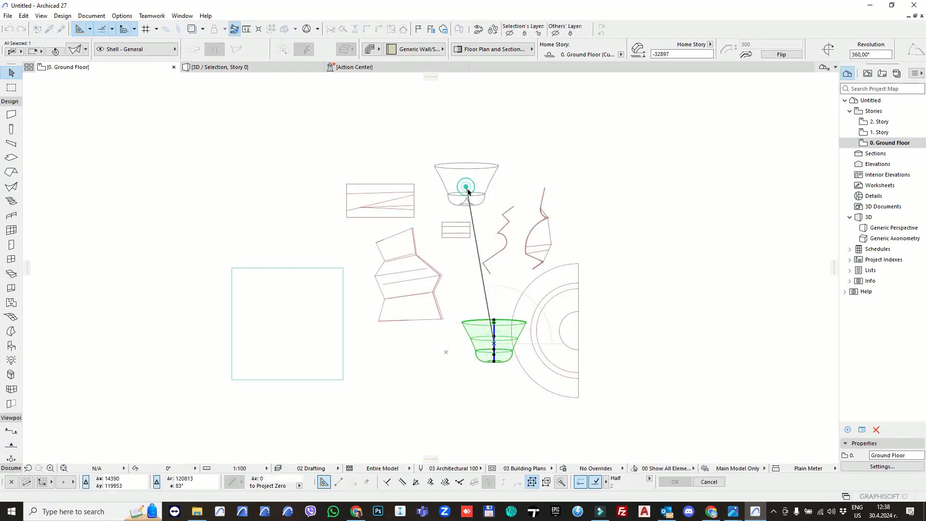
pyautogui.click(487, 213)
pyautogui.scroll(-2, 571, 207)
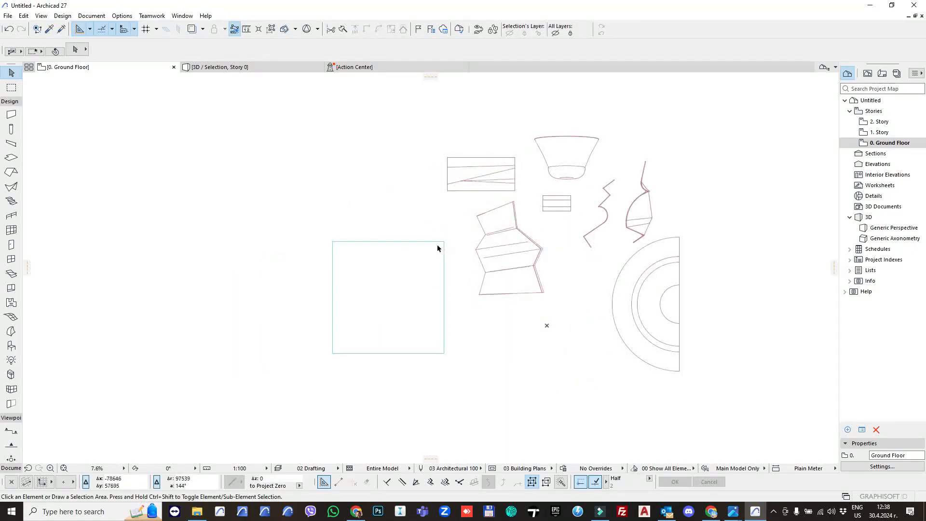
# In the default Curtain Wall settings, reduce the scheme's grid pattern to a single row and a single column.
pyautogui.click(11, 230)
pyautogui.doubleClick(12, 230)
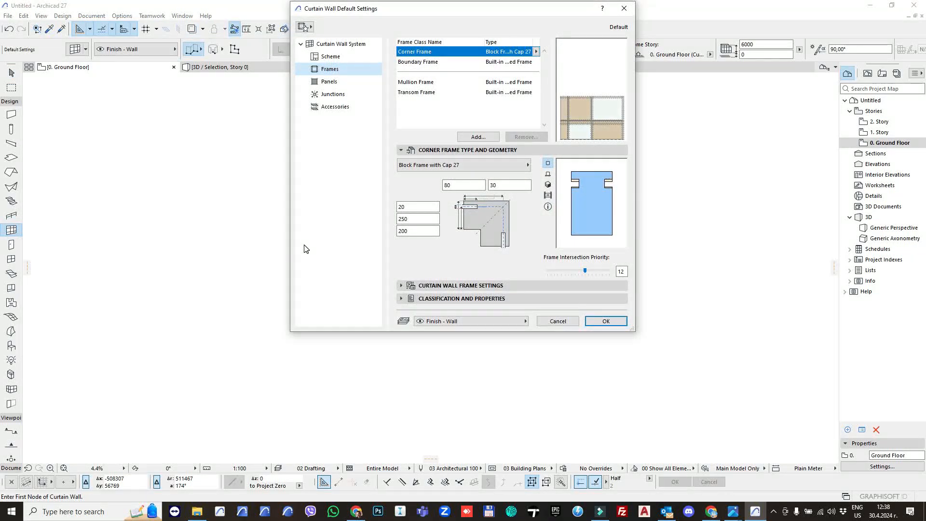
pyautogui.click(333, 58)
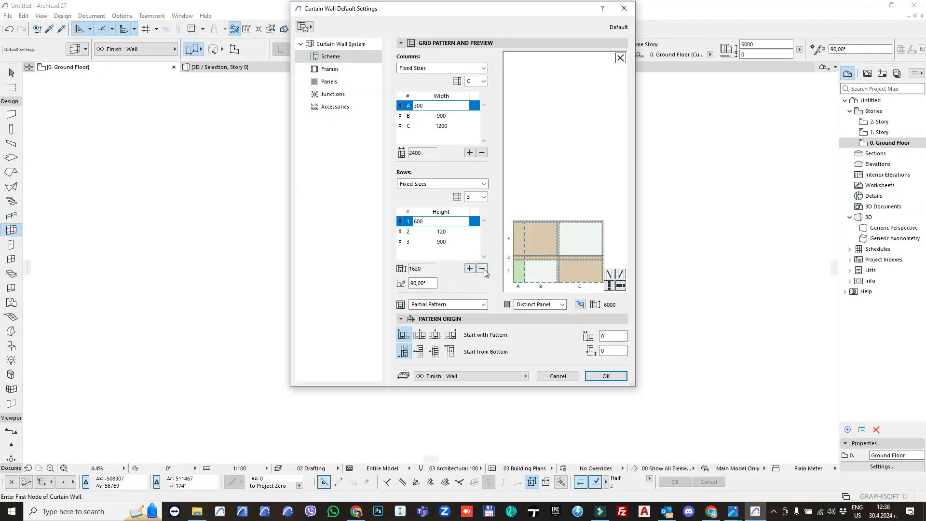
pyautogui.click(482, 268)
pyautogui.click(482, 268)
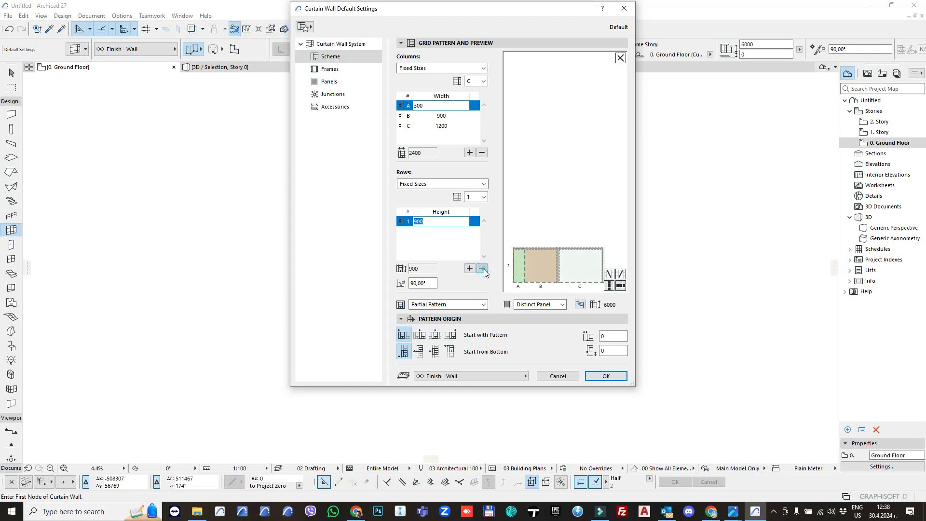
pyautogui.click(438, 118)
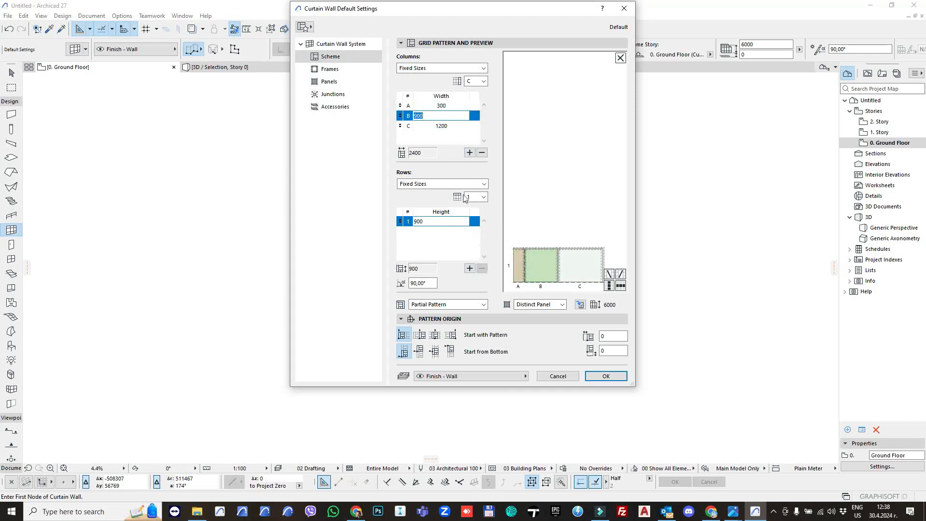
pyautogui.click(482, 152)
pyautogui.click(482, 152)
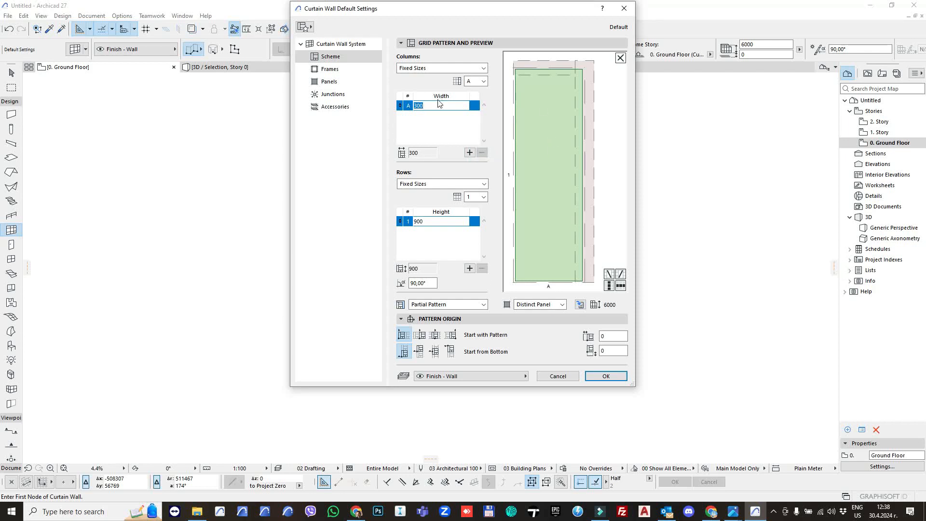
# Add two more columns to the curtain wall's grid pattern.
pyautogui.click(423, 105)
pyautogui.click(424, 107)
pyautogui.click(430, 222)
pyautogui.click(469, 152)
pyautogui.click(469, 153)
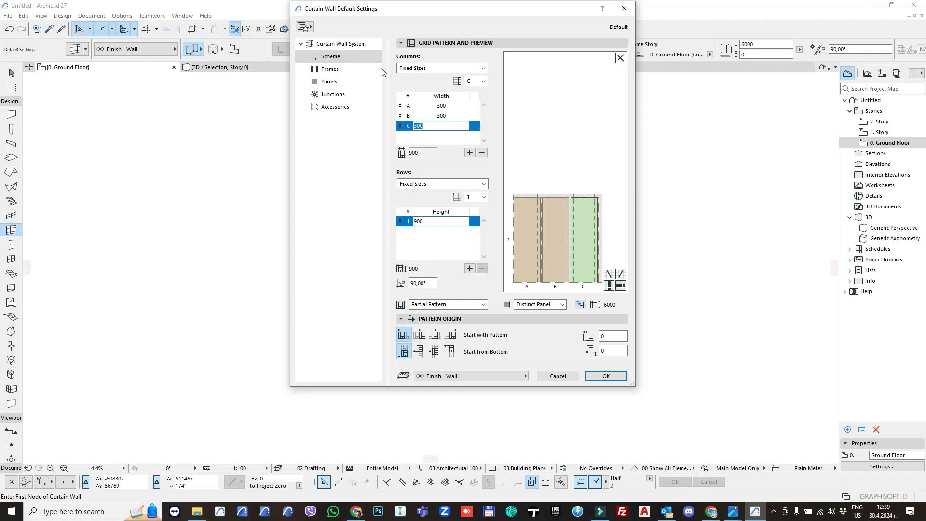
pyautogui.click(341, 44)
pyautogui.click(347, 58)
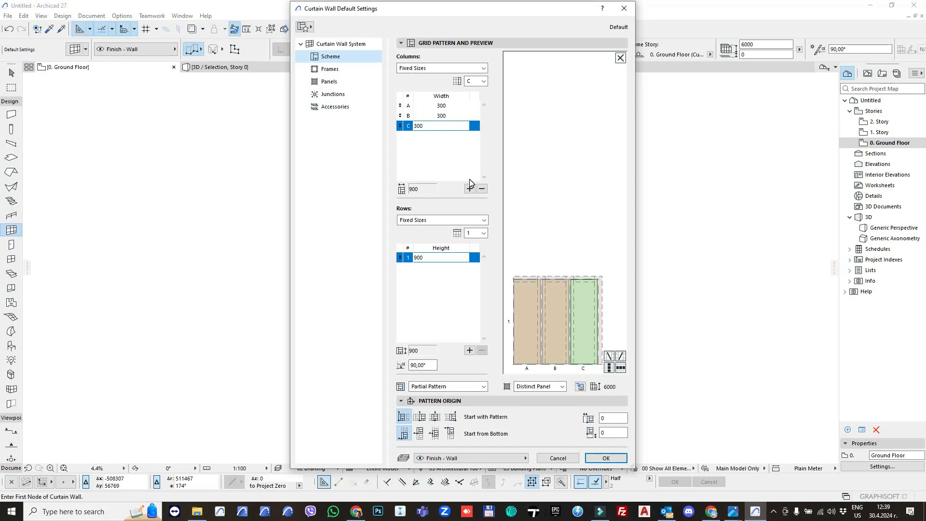
# Set the width of column B to 600 and column C to 900.
pyautogui.click(443, 116)
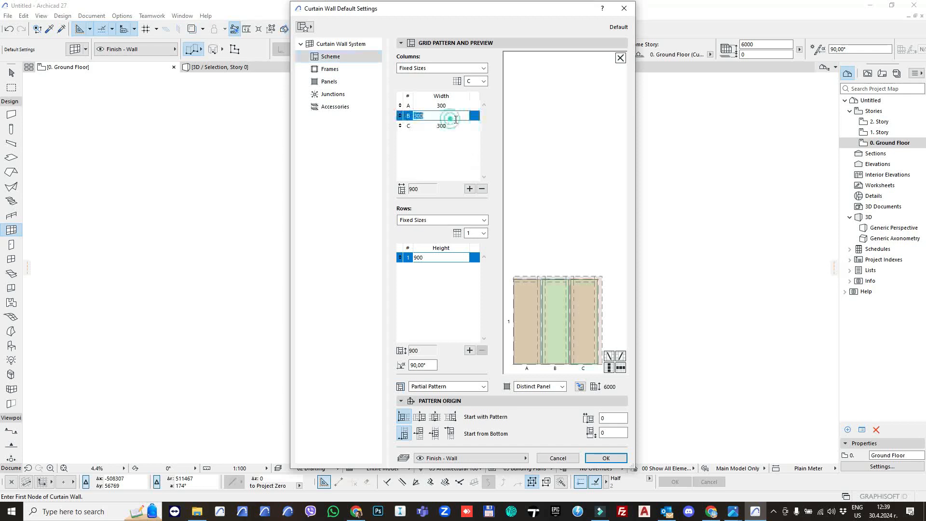
pyautogui.write('600')
pyautogui.click(450, 126)
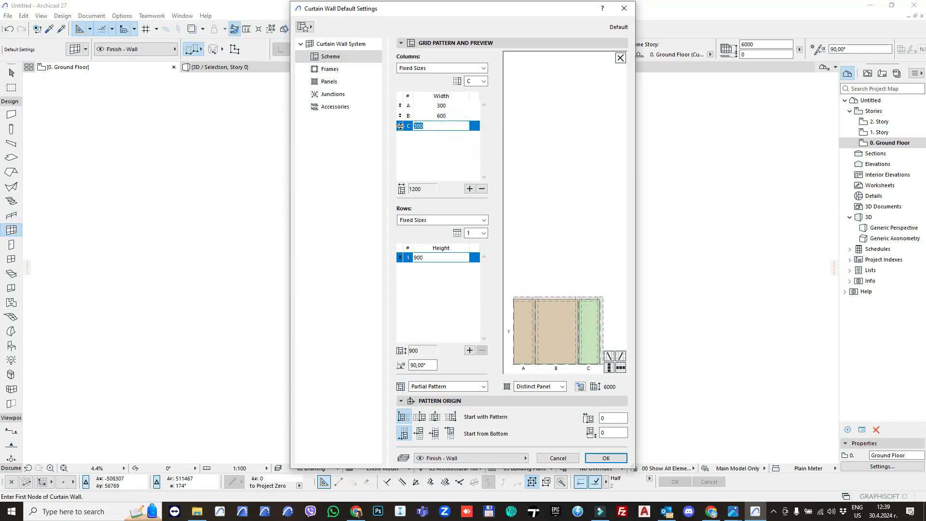
pyautogui.click(448, 116)
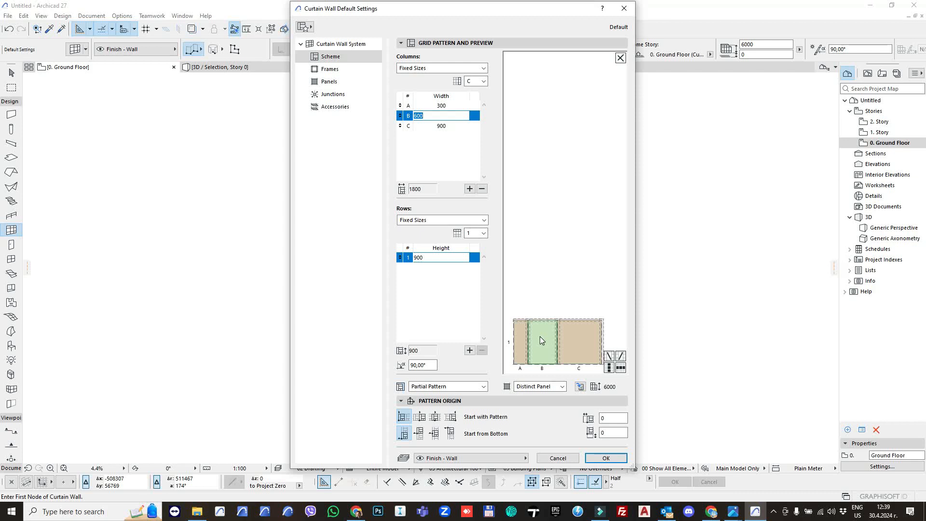
# Set the height of row 1 to 1000.
pyautogui.click(437, 257)
pyautogui.write('100')
pyautogui.press('Tab')
pyautogui.moveTo(433, 257); pyautogui.dragTo(395, 260)
pyautogui.write('1')
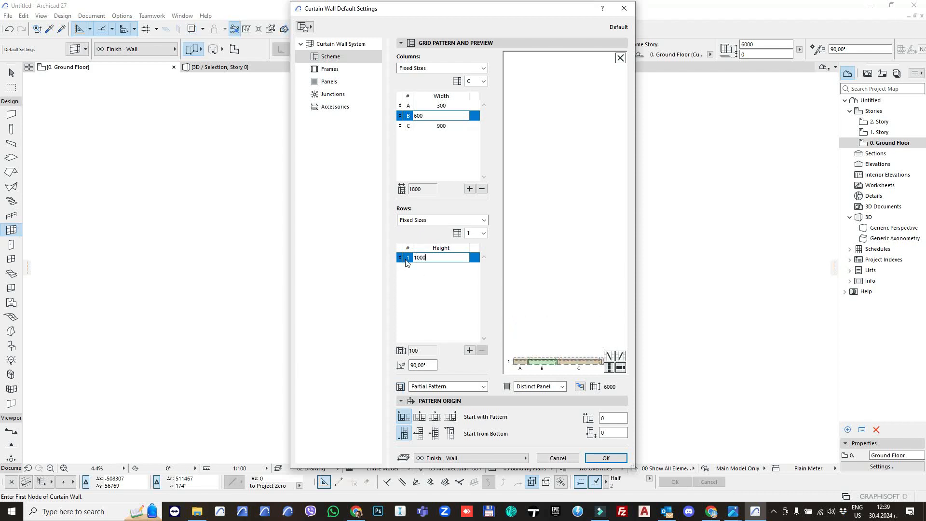
pyautogui.press('Tab')
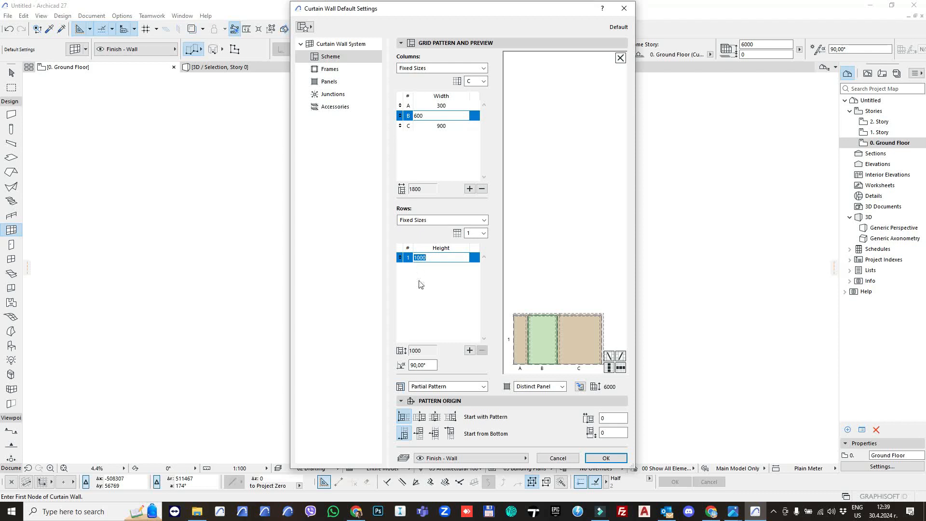
# Add two rows to the grid pattern, with row 2 at 500 high and row 3 at 2000.
pyautogui.click(471, 351)
pyautogui.click(436, 267)
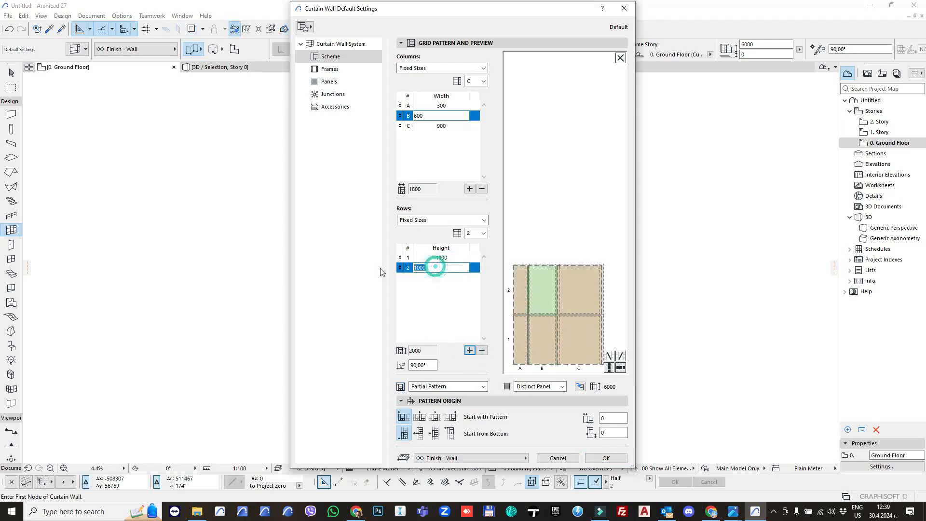
pyautogui.write('5')
pyautogui.click(470, 350)
pyautogui.click(447, 277)
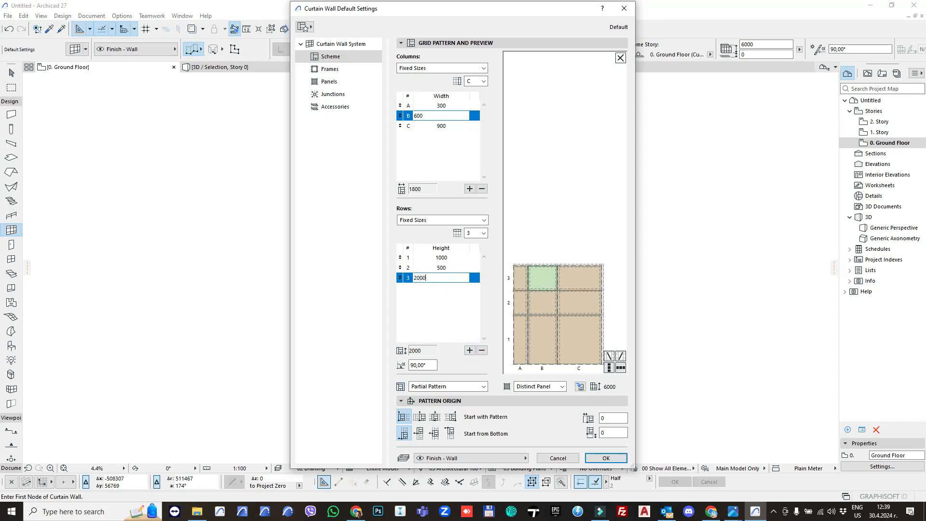
pyautogui.press('Return')
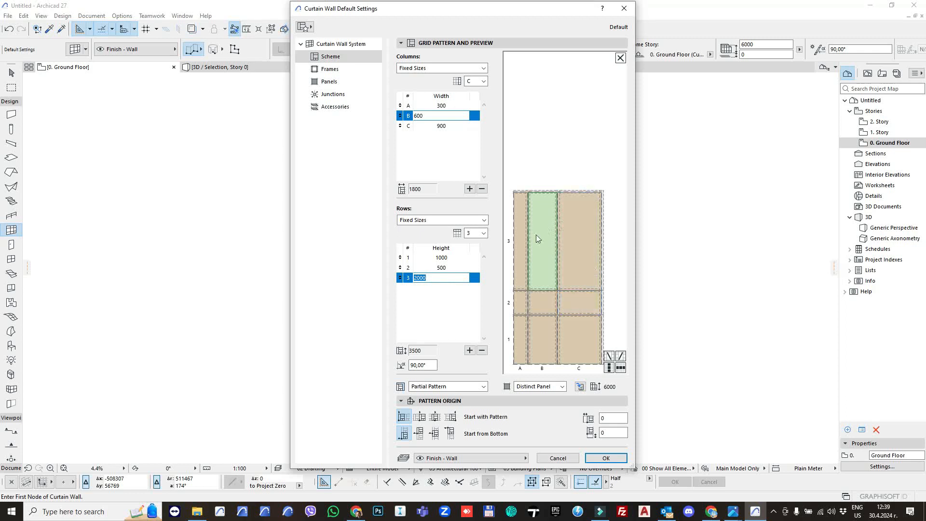
# Examine which row and column each panel in the pattern preview belongs to.
pyautogui.click(583, 259)
pyautogui.click(540, 304)
pyautogui.click(574, 303)
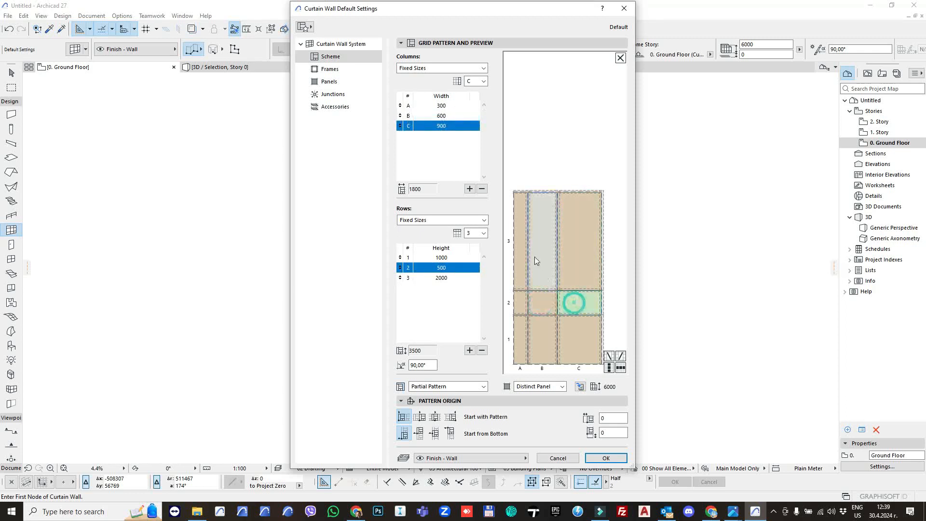
pyautogui.click(535, 258)
pyautogui.click(522, 259)
pyautogui.click(587, 258)
pyautogui.click(541, 262)
pyautogui.click(543, 303)
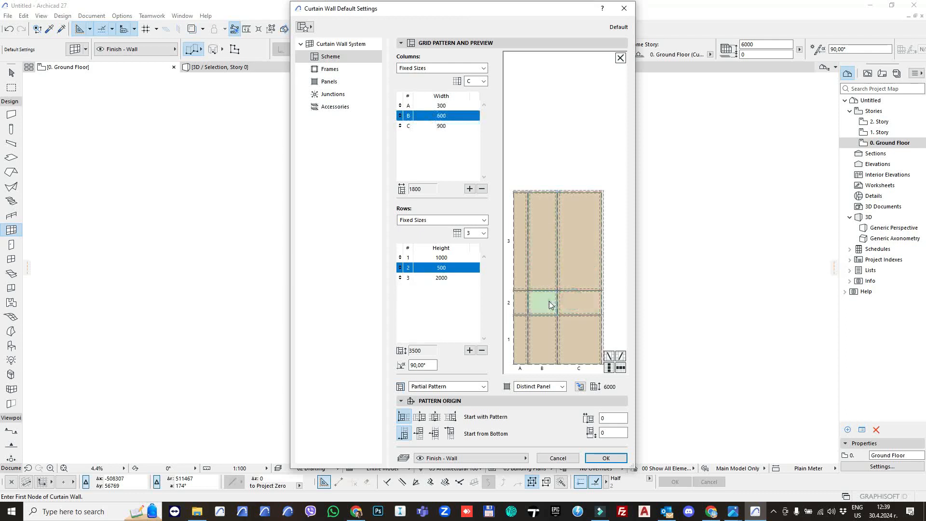
pyautogui.click(540, 338)
pyautogui.click(580, 340)
pyautogui.click(519, 334)
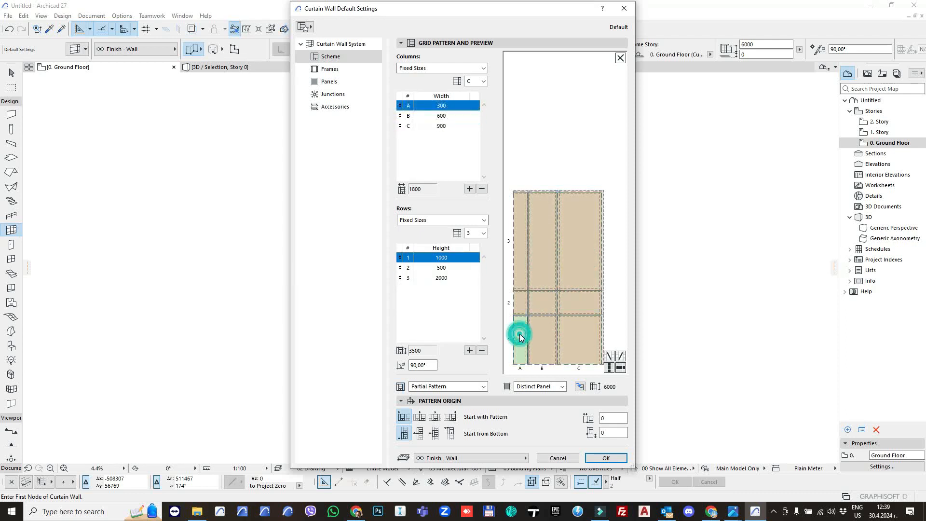
# Assign the Main Panel class to the panel in column B, row 2 and the one in column C, row 3.
pyautogui.click(545, 303)
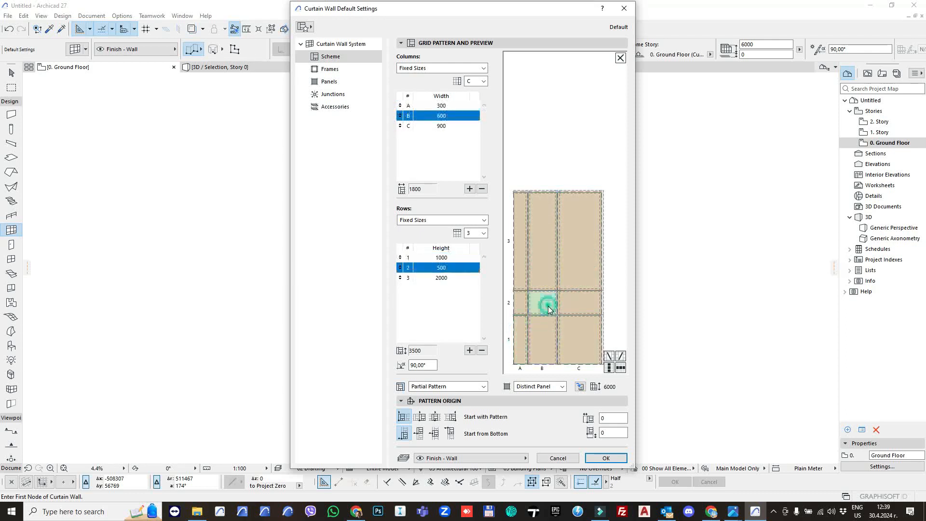
pyautogui.click(543, 390)
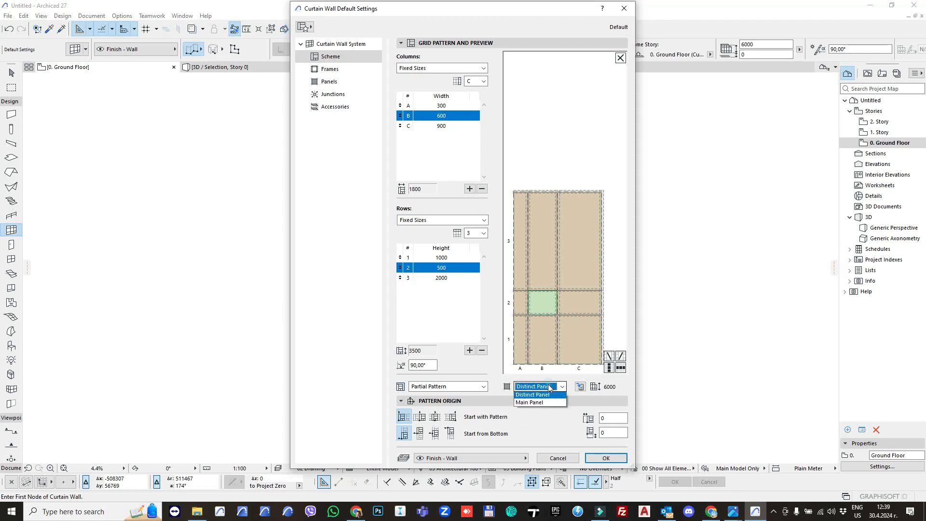
pyautogui.click(527, 419)
pyautogui.click(593, 256)
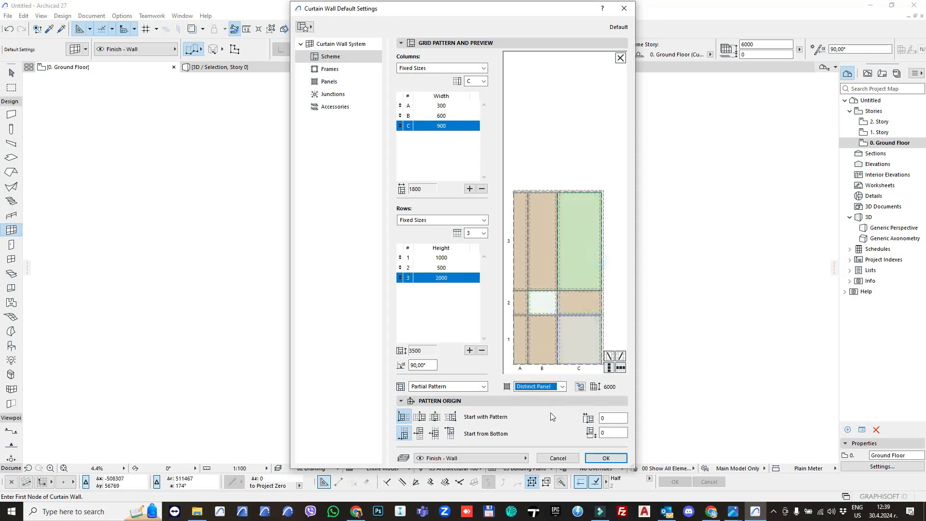
pyautogui.click(560, 388)
pyautogui.click(533, 419)
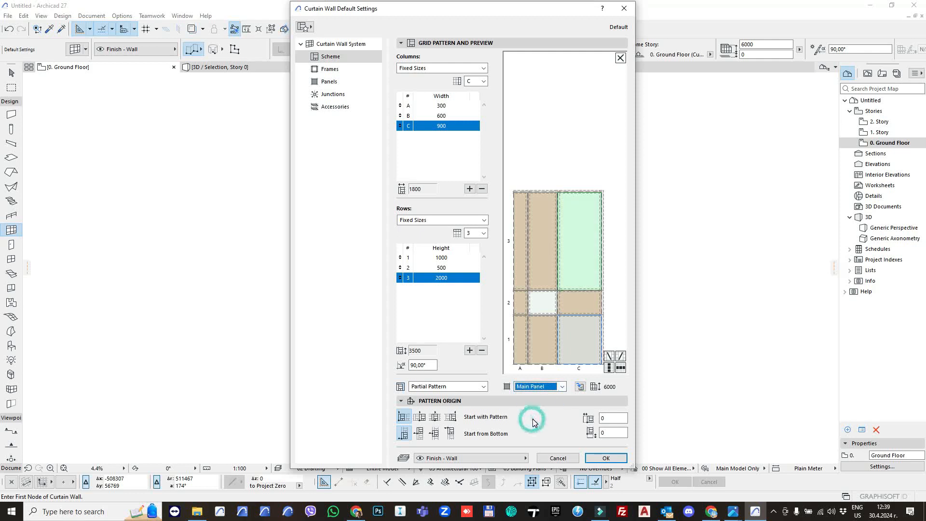
pyautogui.click(558, 166)
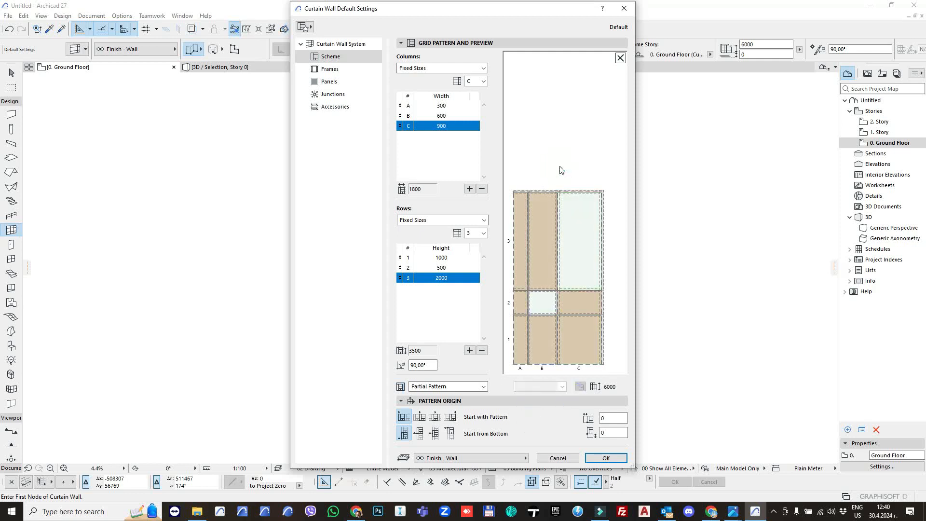
# Review the Main Panel and Distinct Panel class settings, including their materials, and return to the grid pattern.
pyautogui.click(329, 82)
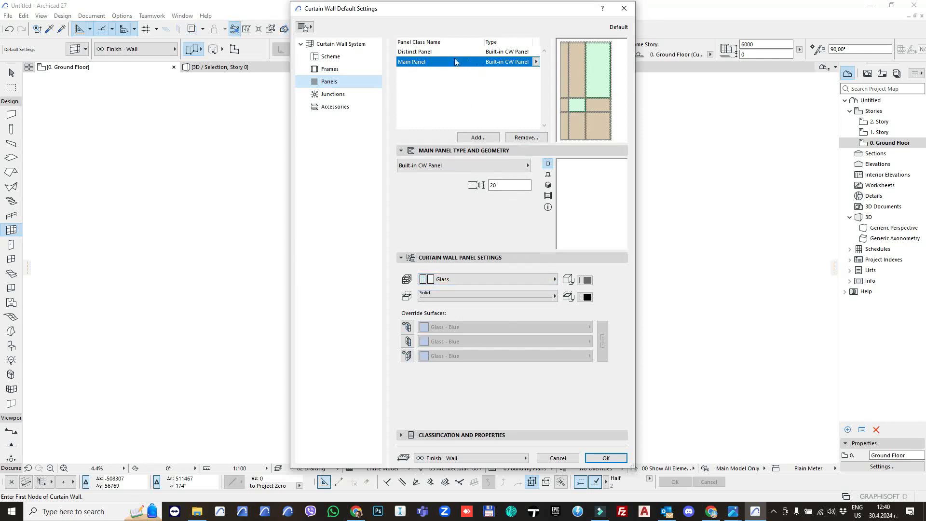
pyautogui.click(424, 52)
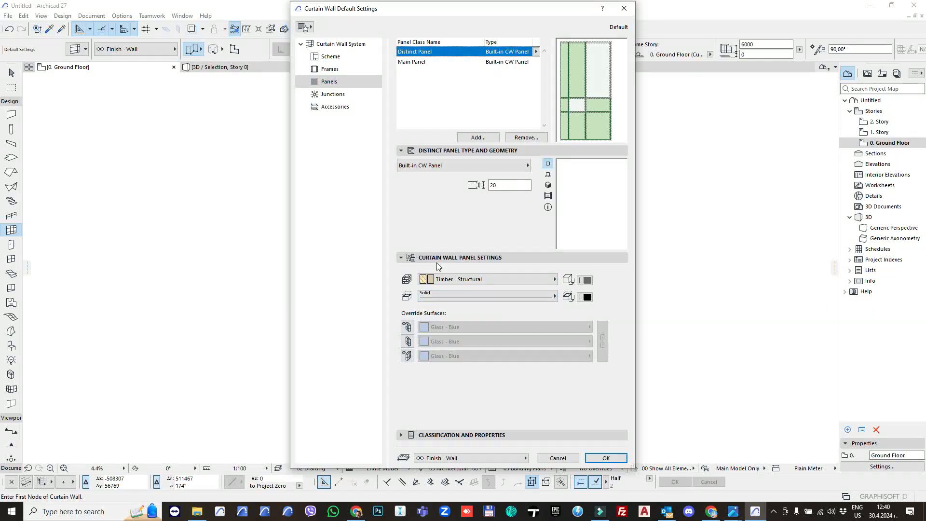
pyautogui.click(342, 44)
pyautogui.click(335, 61)
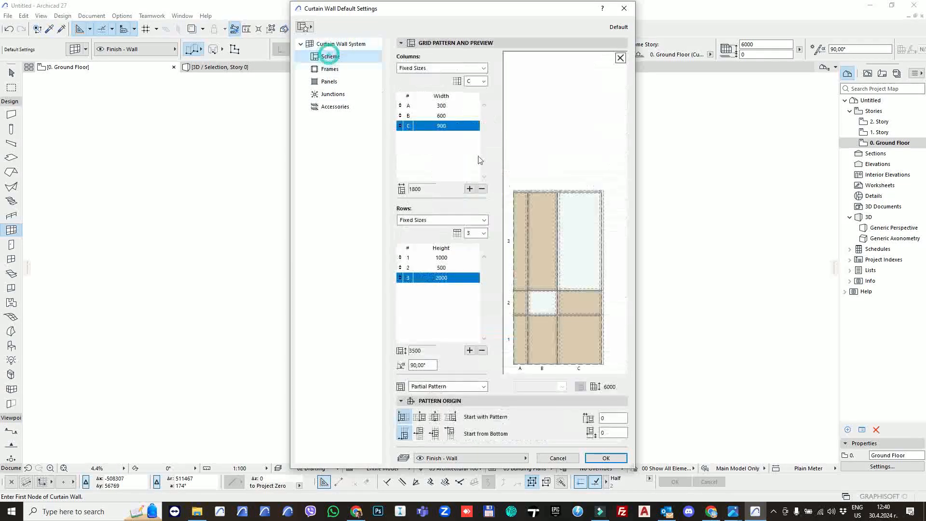
# Remove the frame segments along the outer edge of column C and the upper edge of row 3 in the pattern.
pyautogui.click(602, 211)
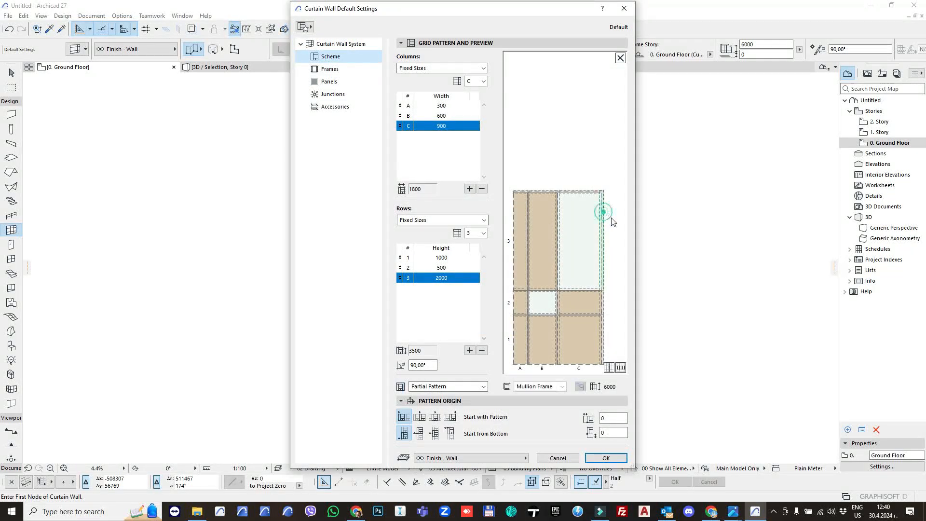
pyautogui.press('Delete')
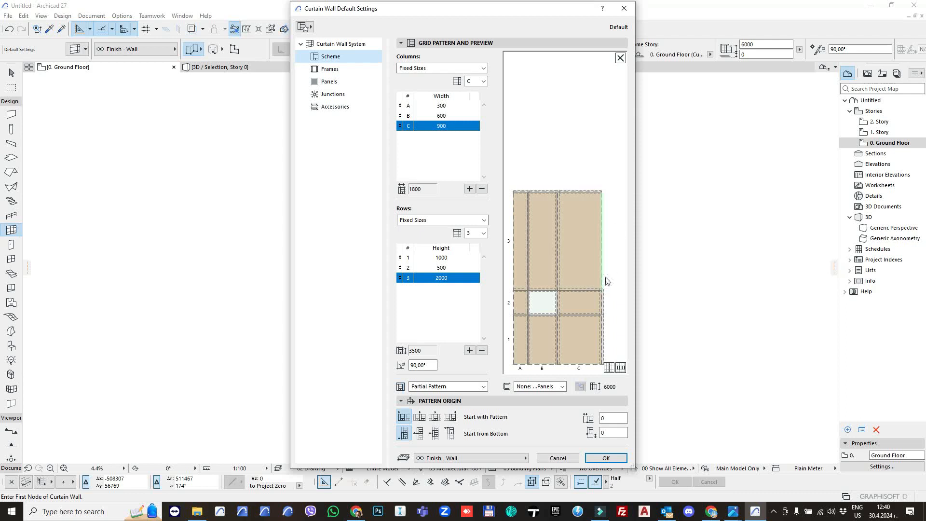
pyautogui.click(604, 303)
pyautogui.click(604, 326)
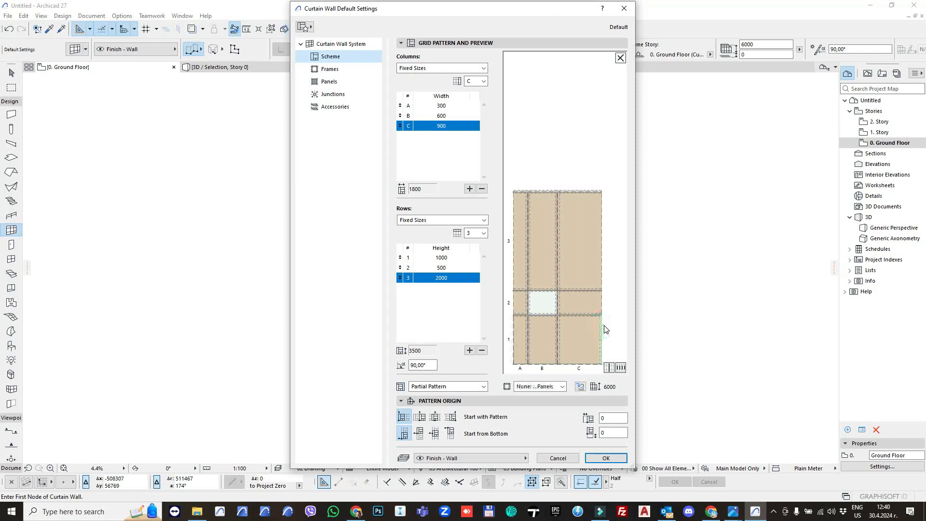
pyautogui.click(578, 192)
pyautogui.click(550, 192)
pyautogui.click(523, 194)
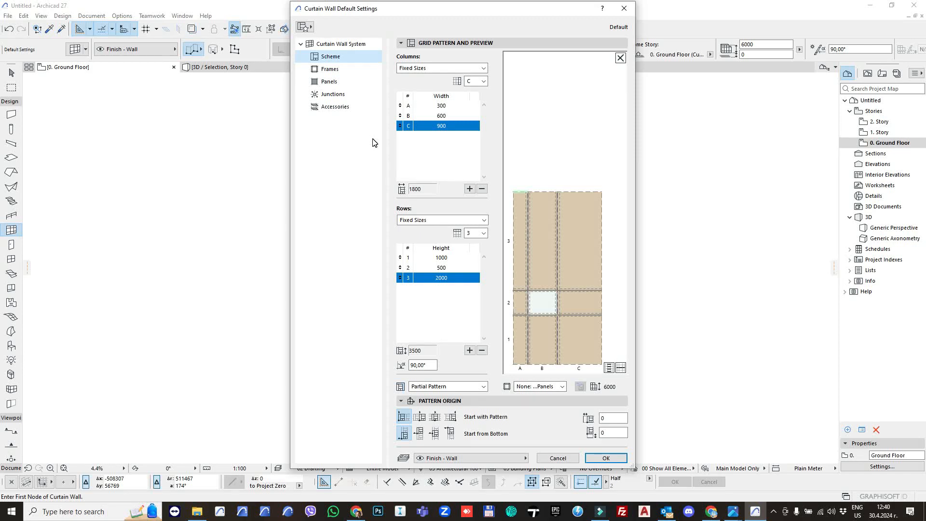
# Assign the Boundary Frame class to the upper edge segments of row 3 in columns A, B and C.
pyautogui.click(519, 192)
pyautogui.click(540, 387)
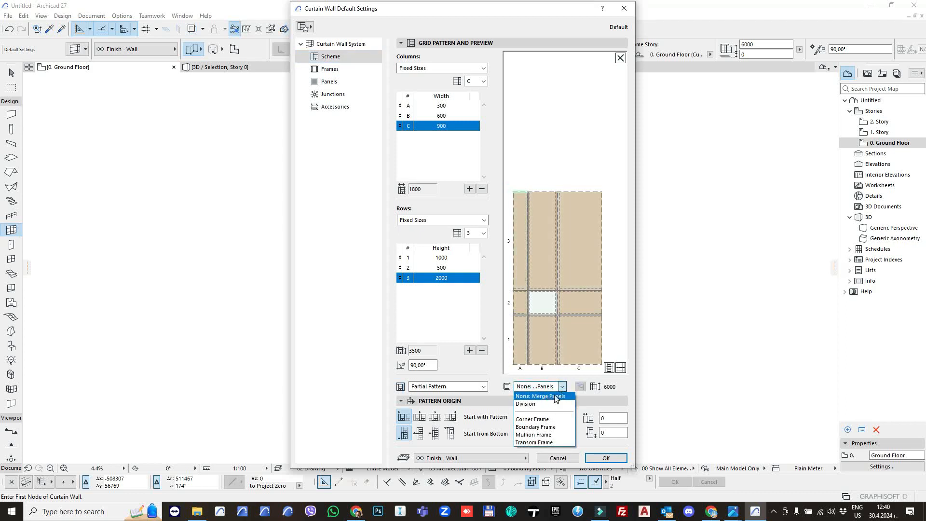
pyautogui.click(536, 427)
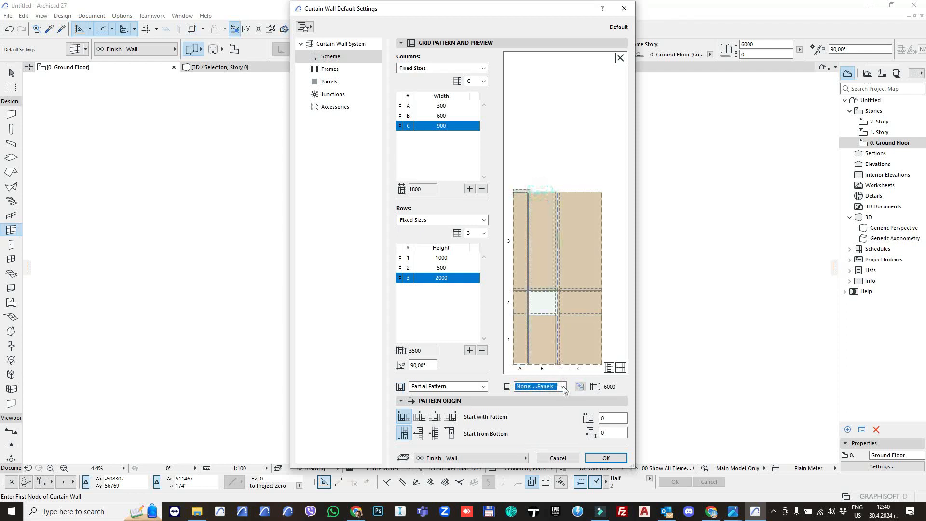
pyautogui.click(549, 387)
pyautogui.click(536, 425)
pyautogui.click(574, 192)
pyautogui.click(560, 386)
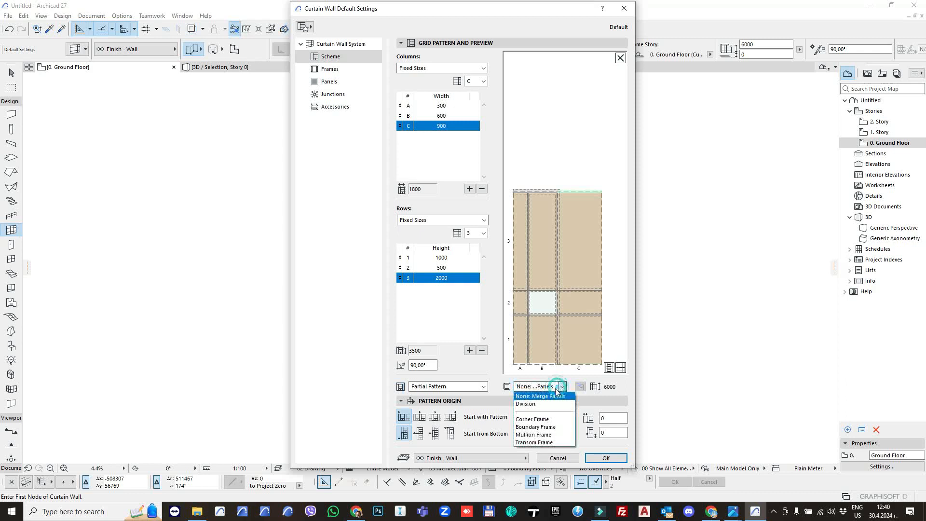
pyautogui.click(534, 425)
# Assign the Boundary Frame class to the outer edge segments of column C in rows 3, 2 and 1.
pyautogui.click(602, 261)
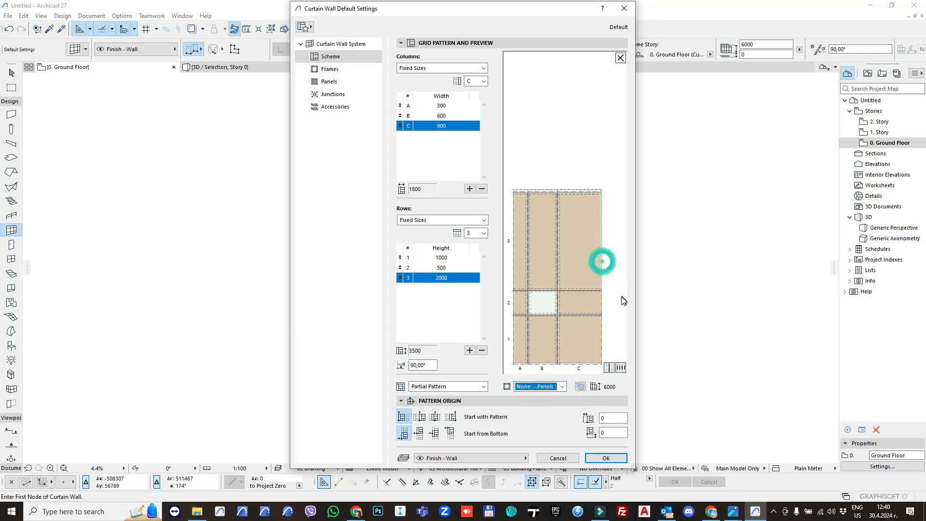
pyautogui.click(561, 386)
pyautogui.click(528, 429)
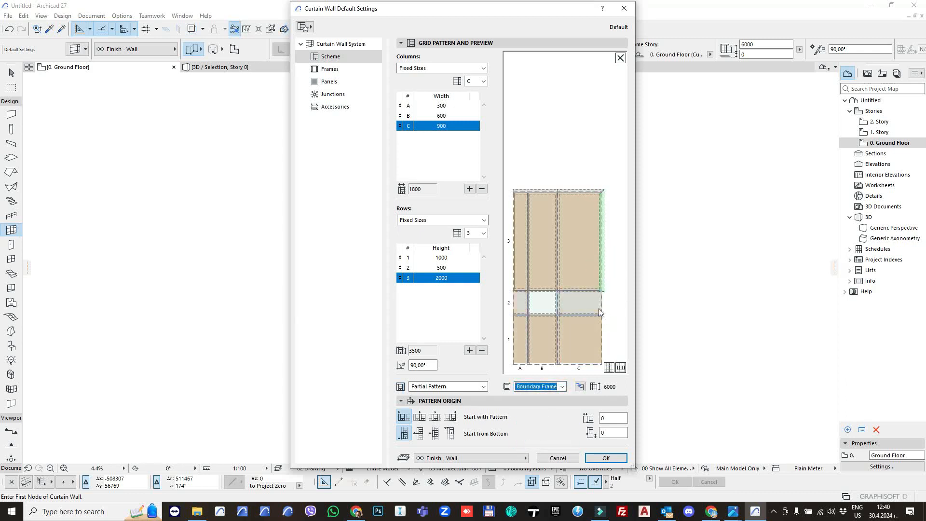
pyautogui.click(602, 303)
pyautogui.click(561, 385)
pyautogui.click(531, 427)
pyautogui.click(603, 334)
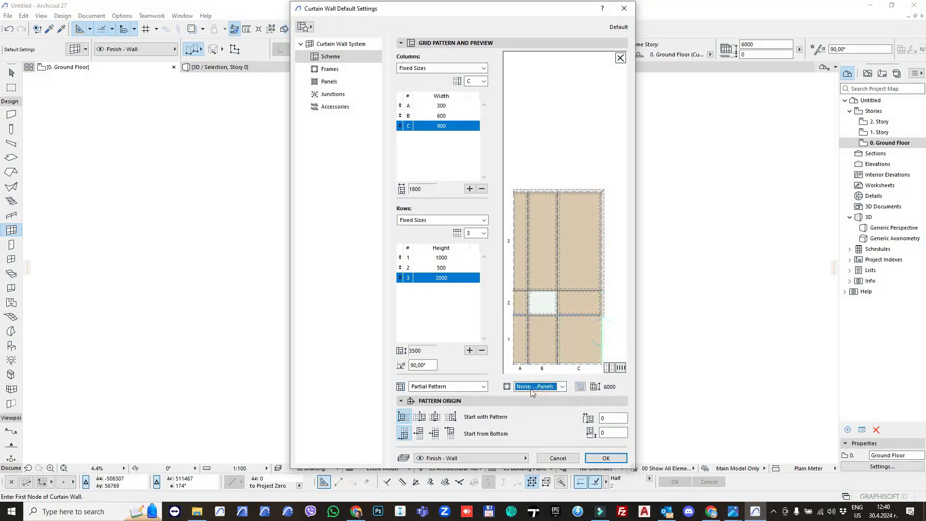
pyautogui.click(532, 387)
pyautogui.click(531, 427)
# Try to assign the Main Panel class to the panel in column C, row 1.
pyautogui.click(570, 362)
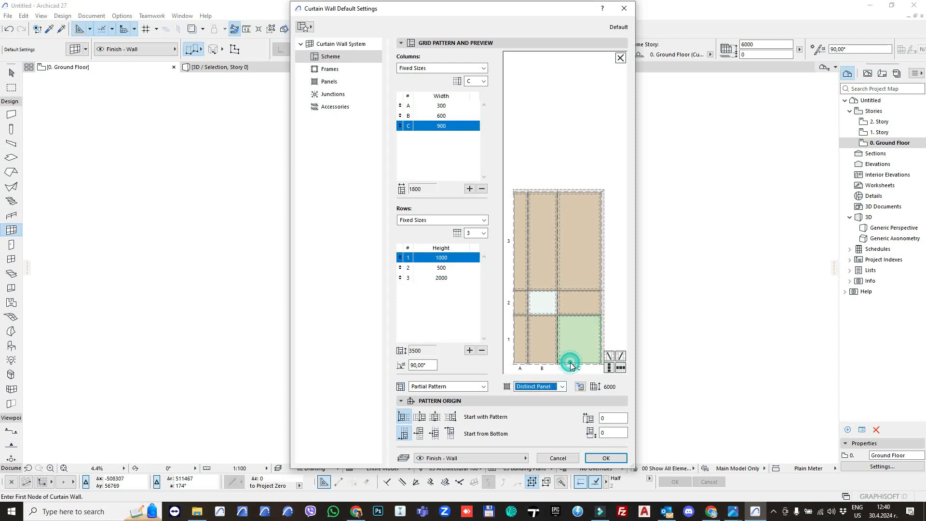
pyautogui.click(561, 386)
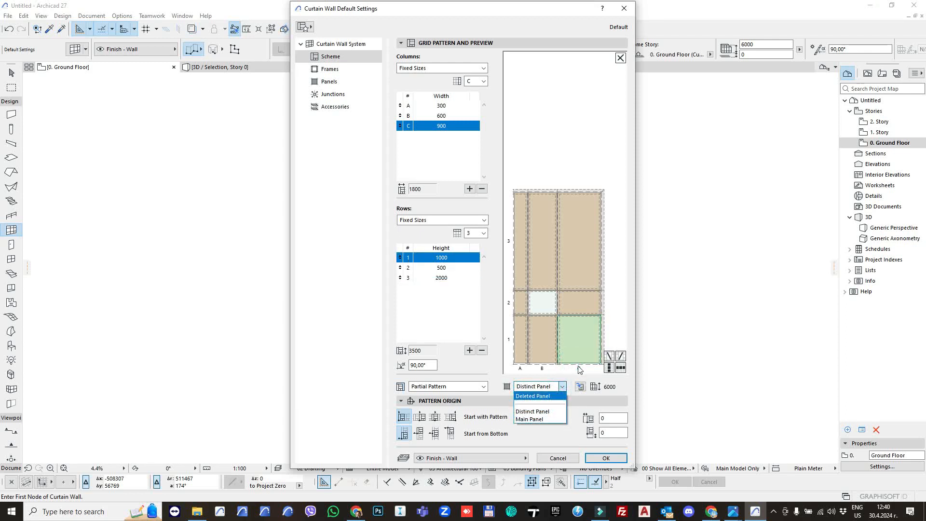
pyautogui.click(530, 419)
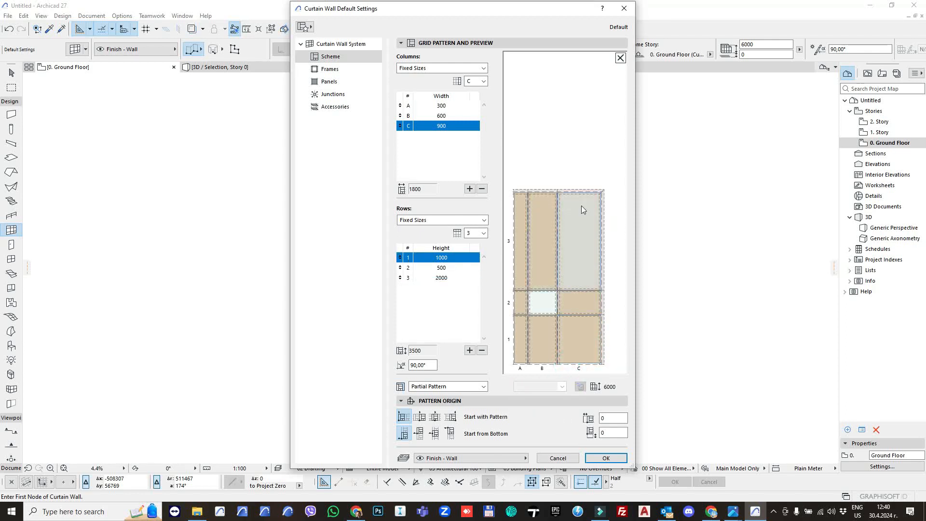
# Change the Corner Frame class's type to Diagonal Frame with Cap 27.
pyautogui.click(327, 70)
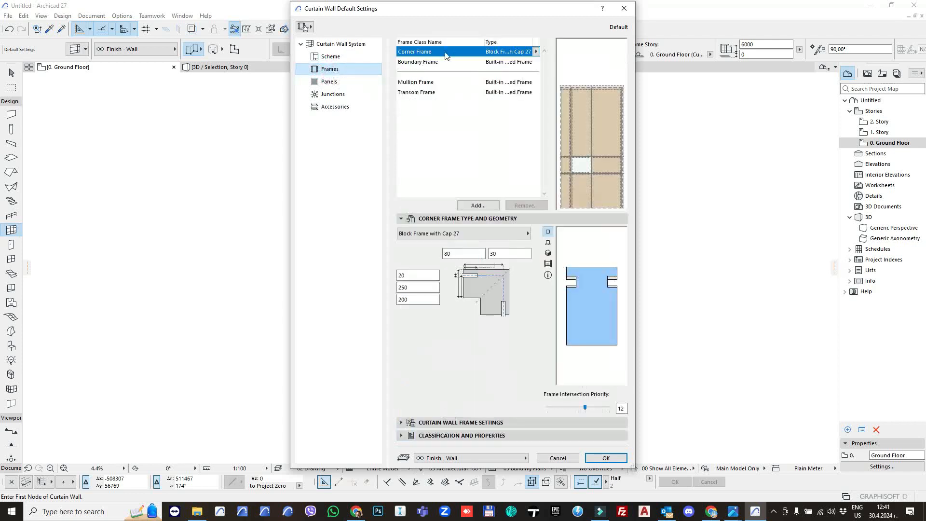
pyautogui.click(536, 52)
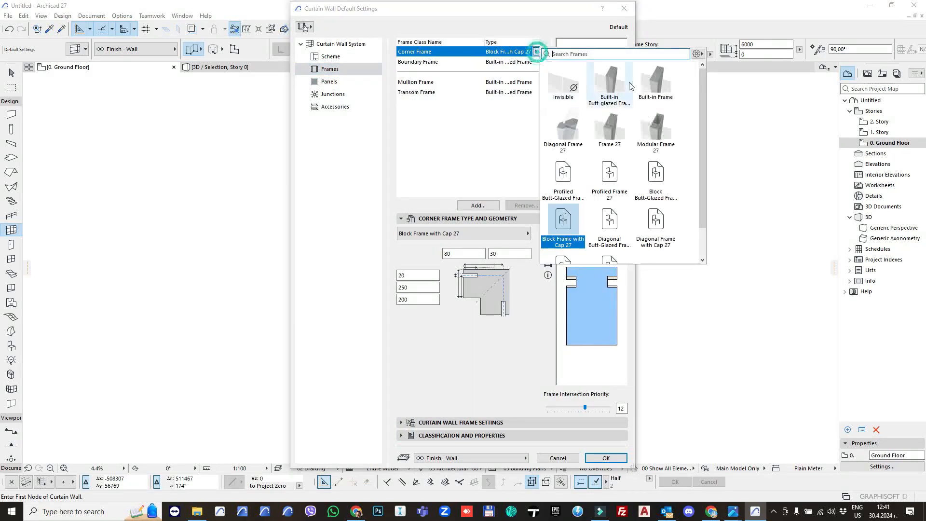
pyautogui.moveTo(705, 167); pyautogui.dragTo(703, 226)
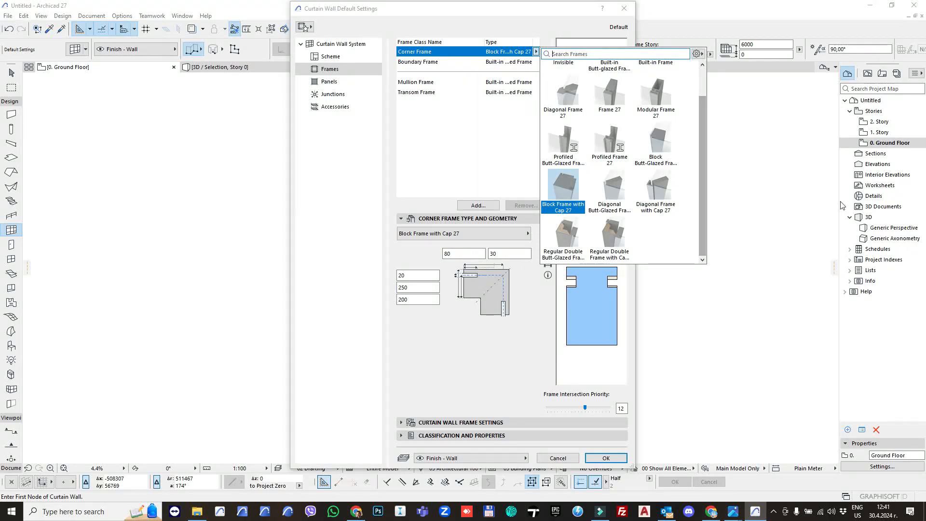
pyautogui.click(645, 193)
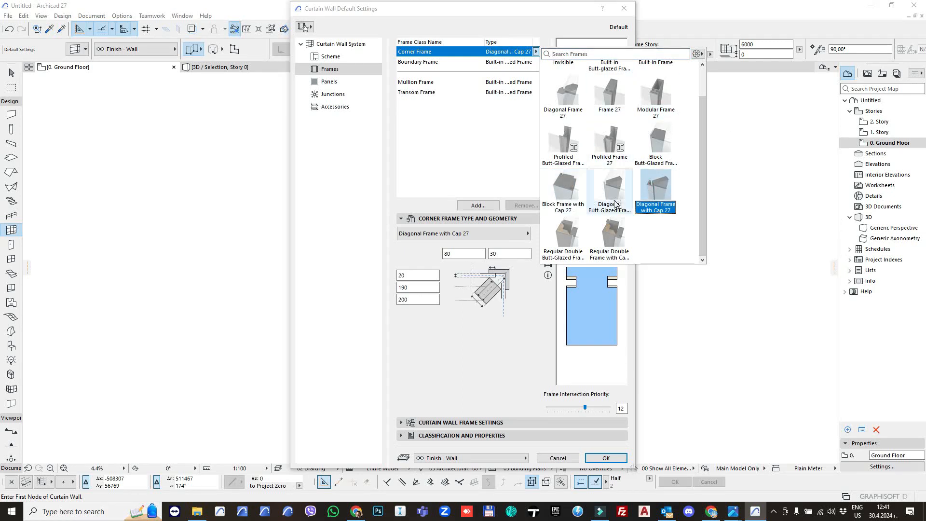
pyautogui.click(431, 61)
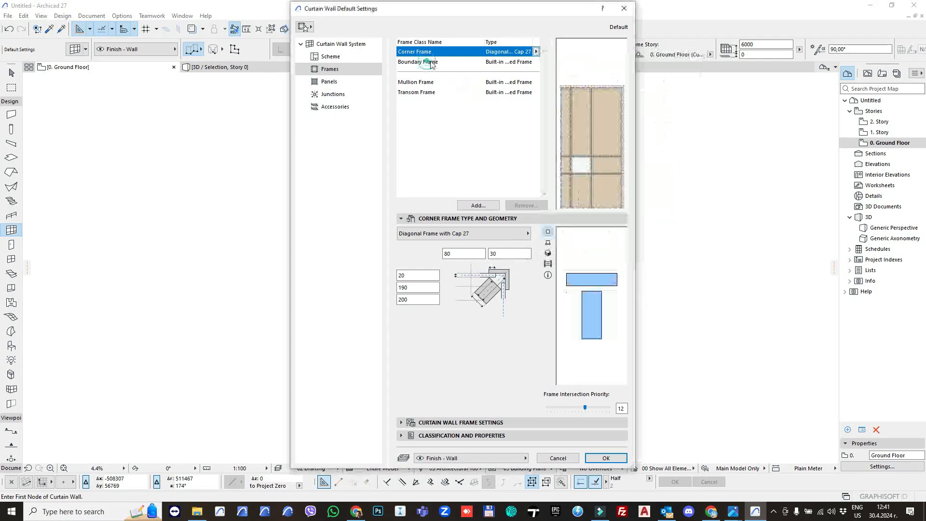
# Try the Built-in Frame type for the Boundary Frame class, then return it to Built-in Butt-glazed Frame.
pyautogui.click(431, 62)
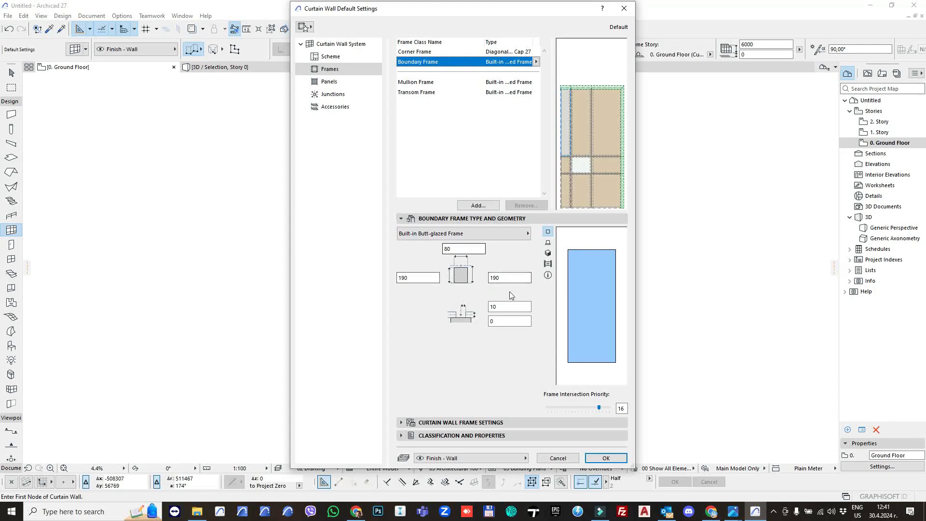
pyautogui.click(536, 62)
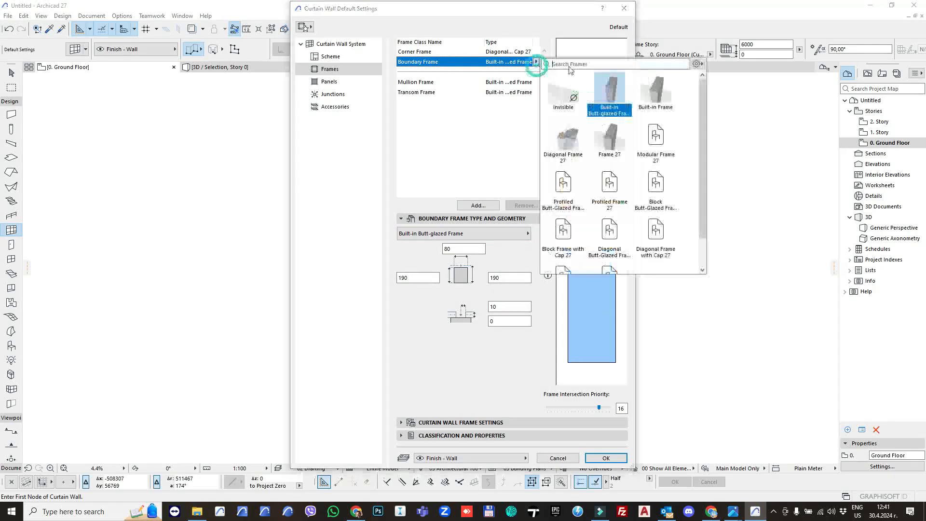
pyautogui.click(649, 101)
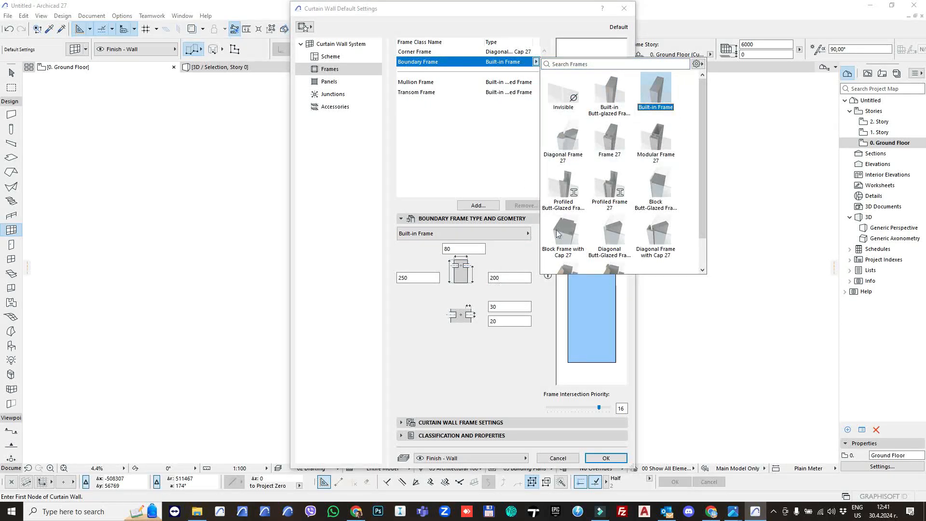
pyautogui.press('Left')
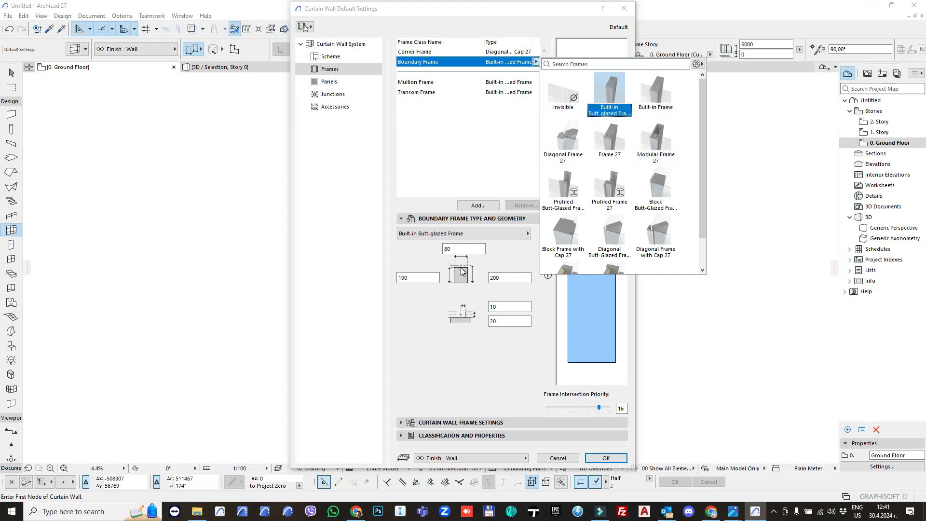
pyautogui.scroll(-2, 633, 222)
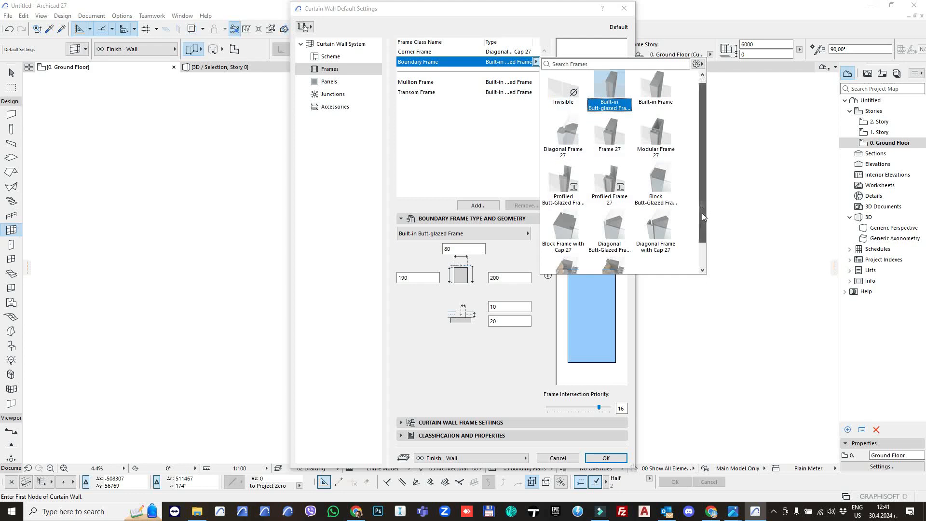
pyautogui.click(444, 115)
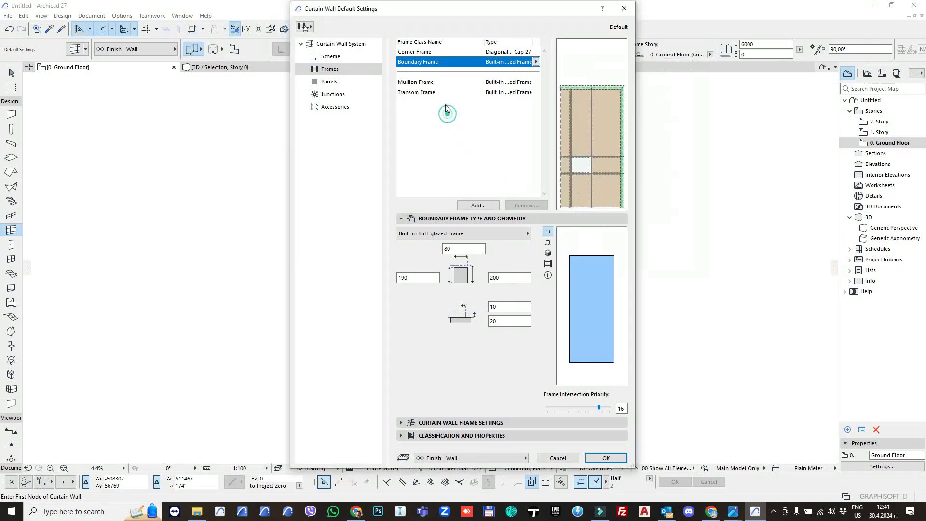
# Compare the type, geometry and pattern location of the Mullion, Boundary and Transom Frame classes.
pyautogui.click(442, 82)
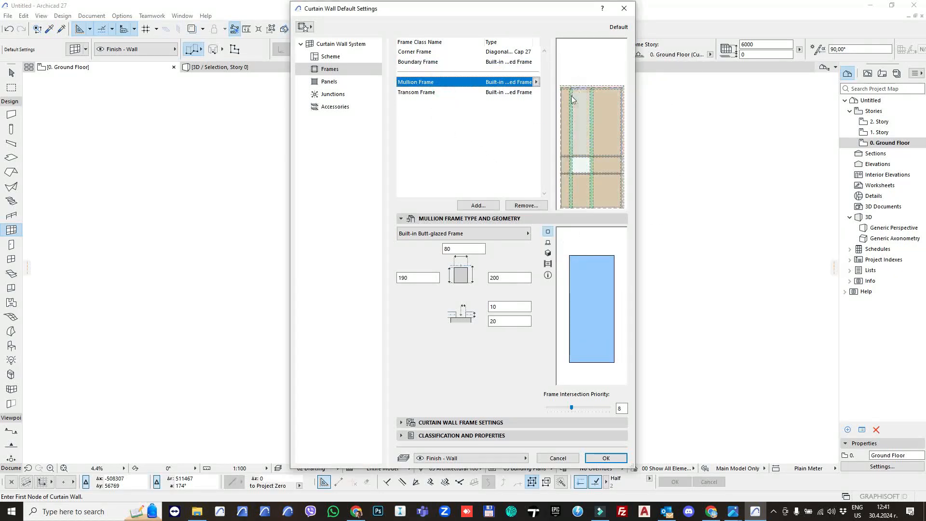
pyautogui.click(457, 62)
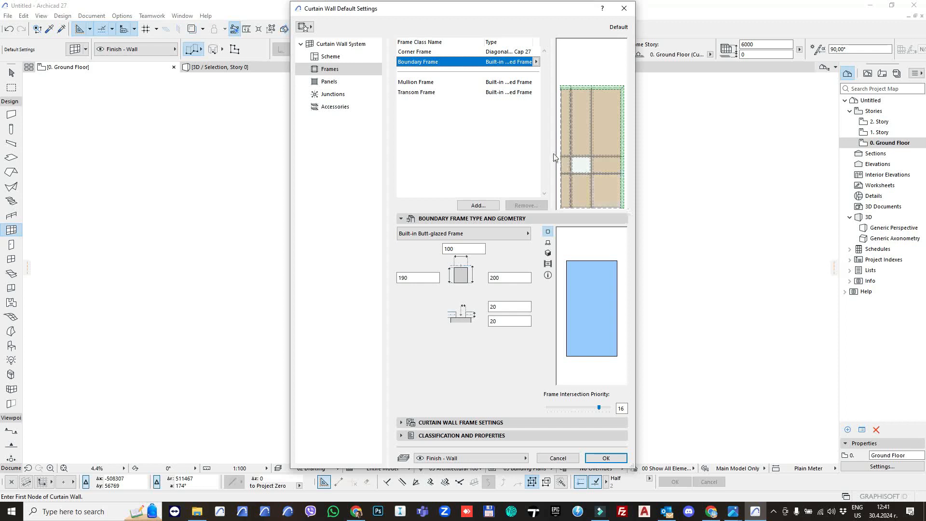
pyautogui.click(450, 82)
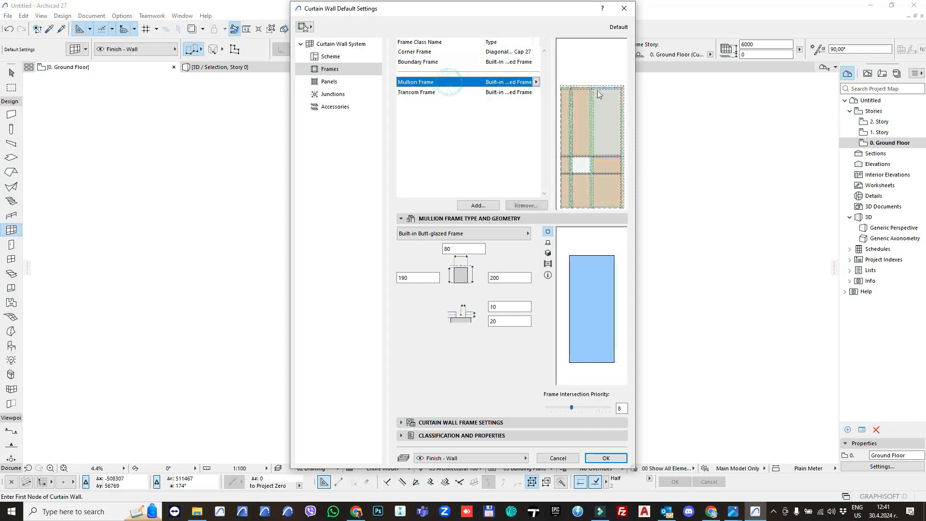
pyautogui.click(441, 92)
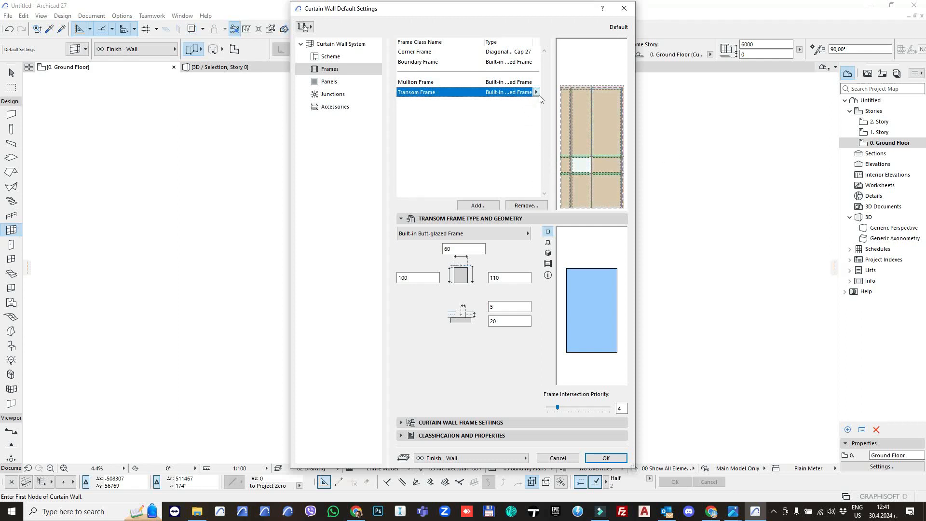
pyautogui.click(536, 92)
pyautogui.click(482, 108)
# Examine the Mullion Frame class's available types, 3D preview and material settings.
pyautogui.click(500, 82)
pyautogui.click(450, 234)
pyautogui.click(465, 233)
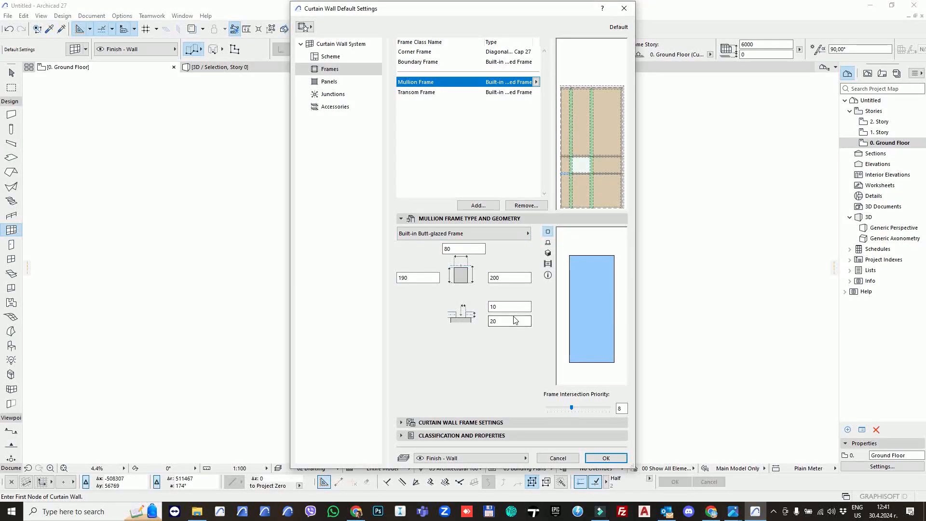
pyautogui.click(548, 253)
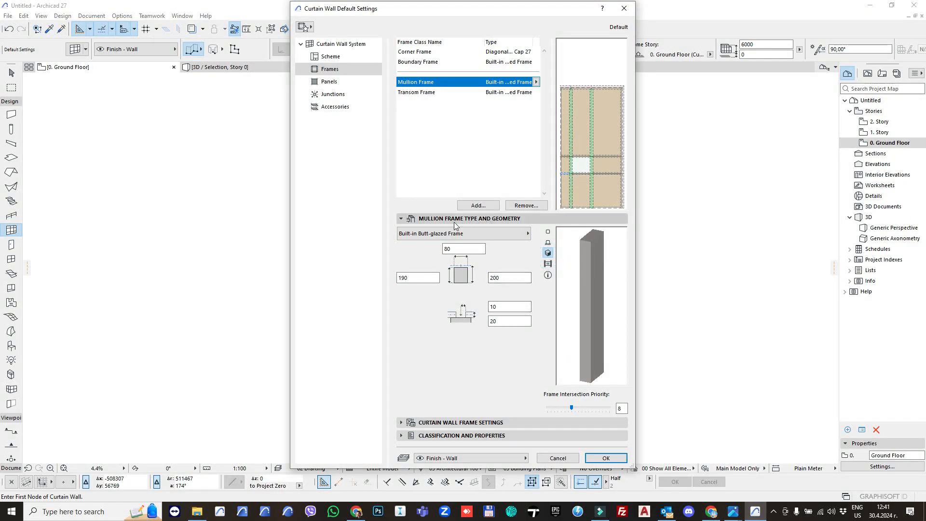
pyautogui.click(476, 422)
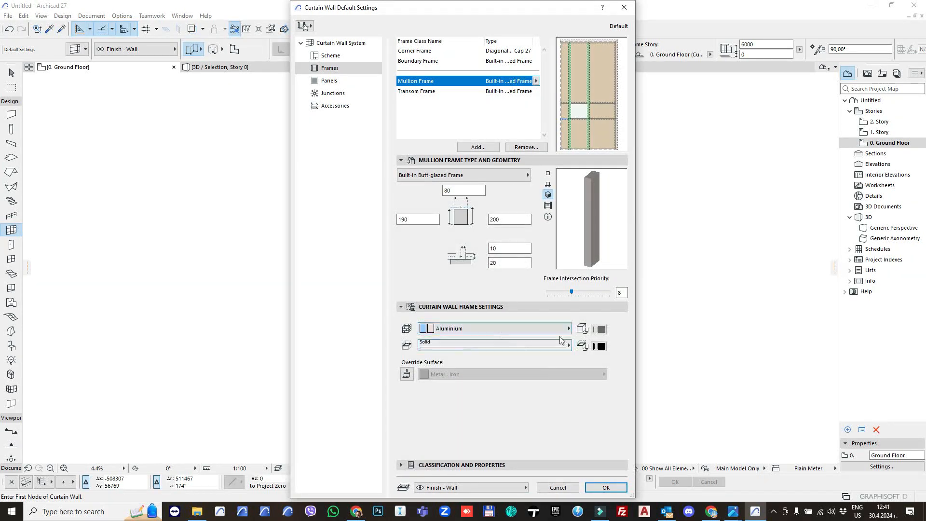
# Review the panel, junction and accessory settings and accept the curtain wall defaults.
pyautogui.click(326, 81)
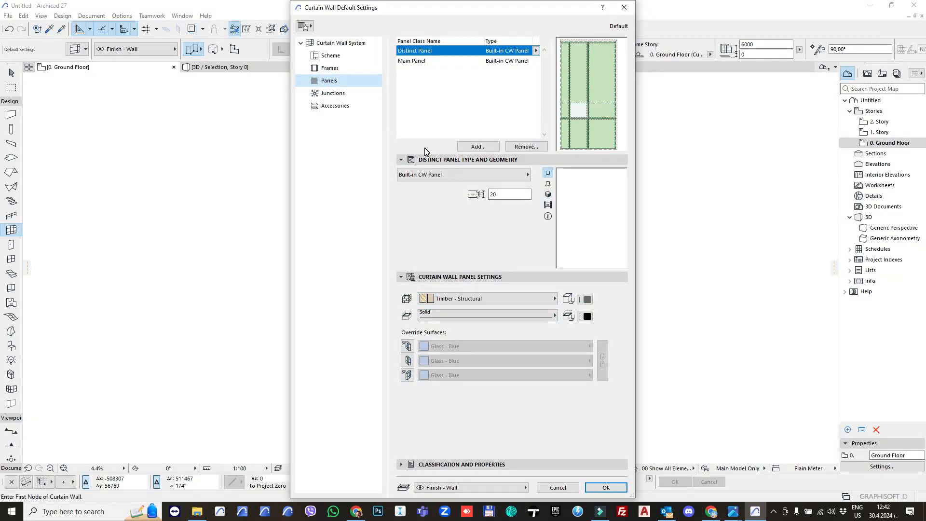
pyautogui.click(347, 93)
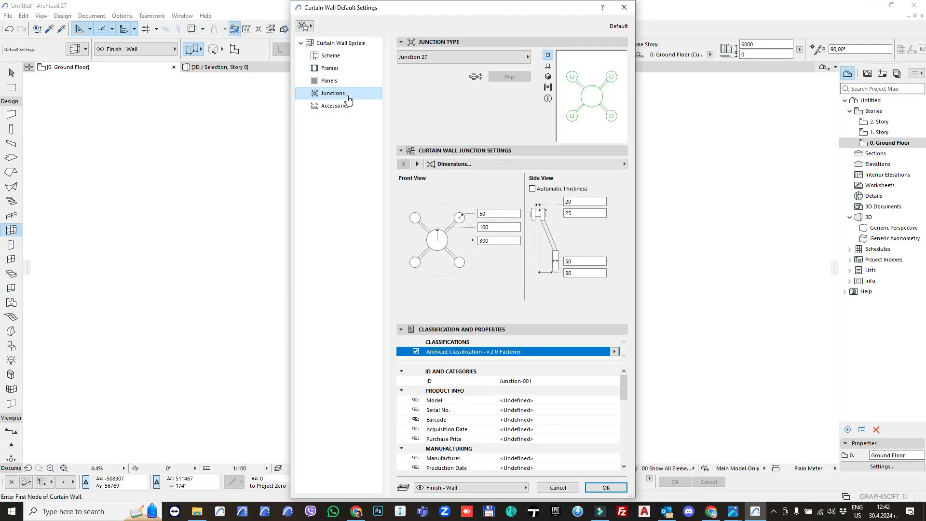
pyautogui.click(348, 106)
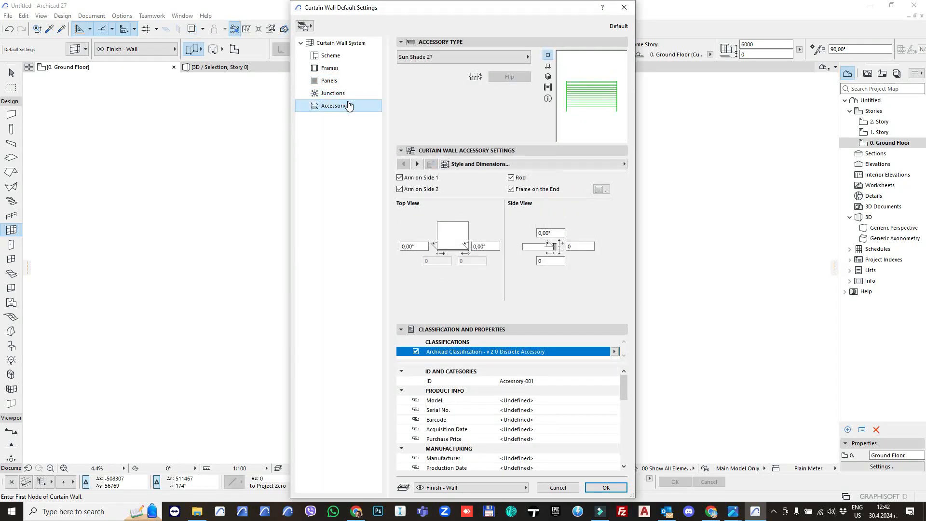
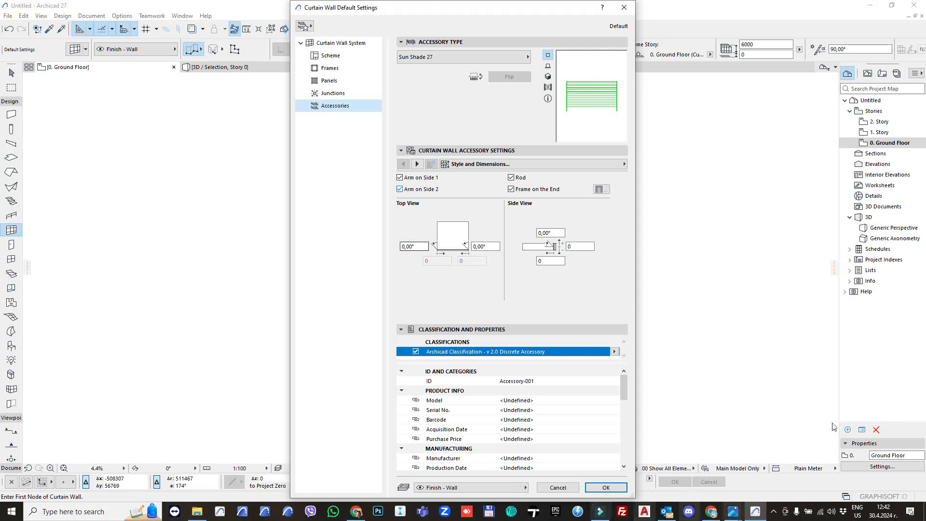
pyautogui.click(605, 487)
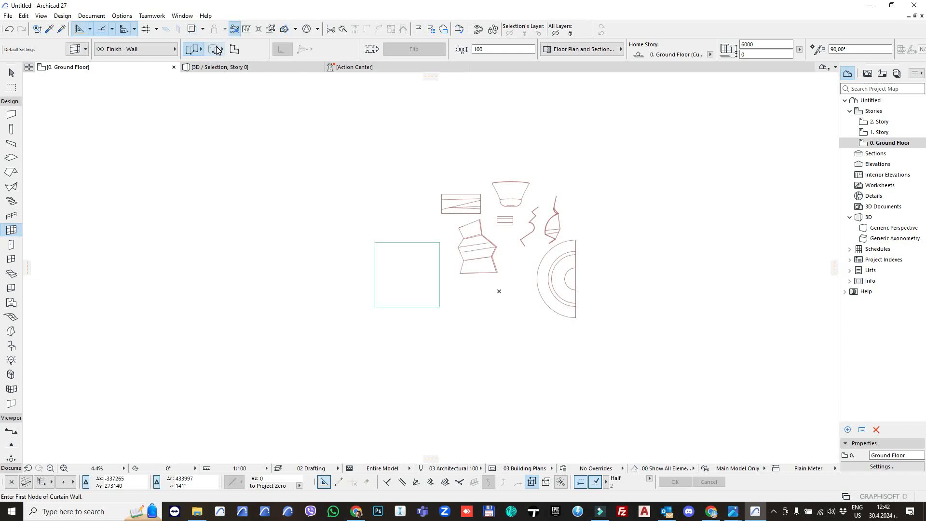
# Set the curtain wall system's default nominal thickness to 50 mm.
pyautogui.hotkey('ctrl', 't')
pyautogui.click(340, 43)
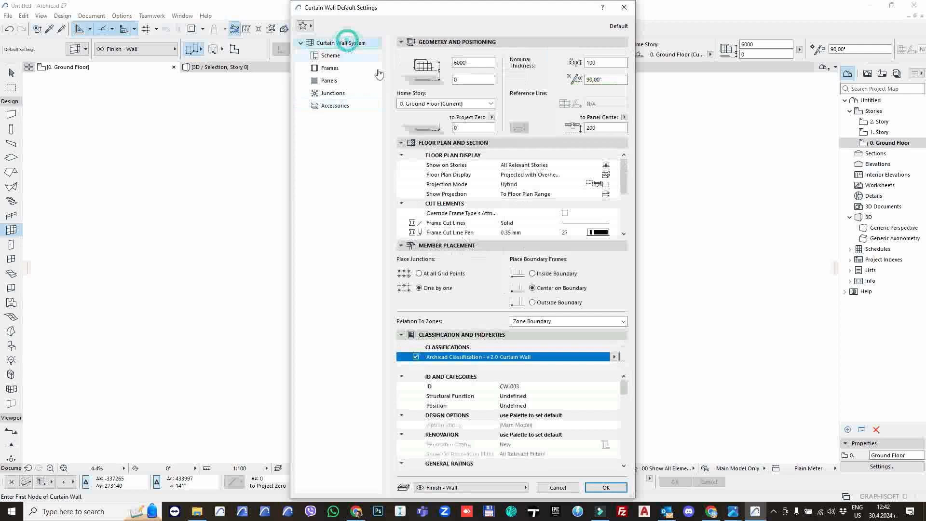
pyautogui.click(466, 79)
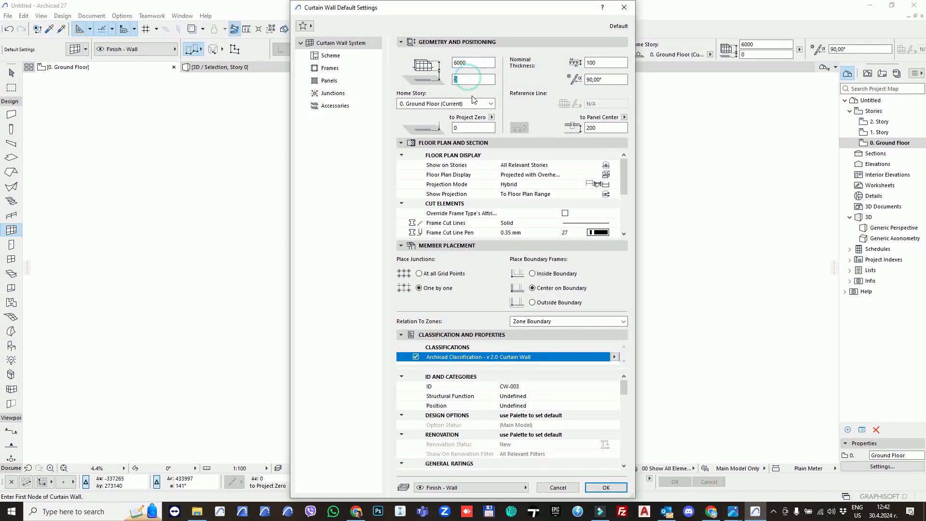
pyautogui.click(606, 62)
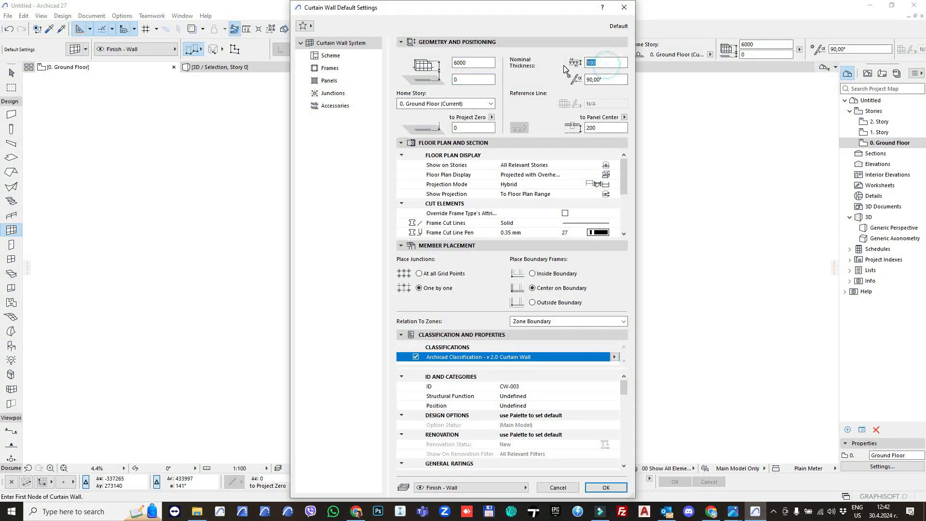
pyautogui.moveTo(599, 60); pyautogui.dragTo(569, 62)
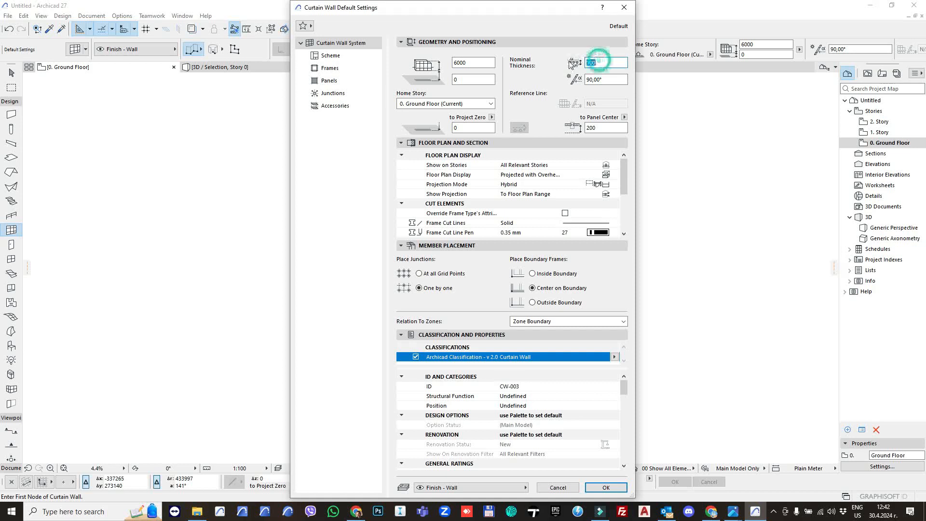
pyautogui.write('50')
pyautogui.click(606, 80)
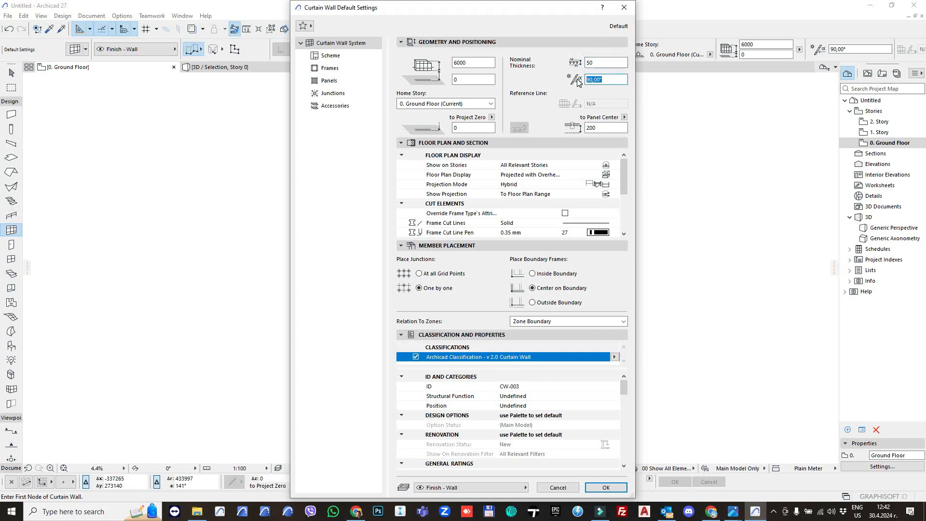
# Set the default reference line offset to the panel center to 25 mm and accept the curtain wall defaults.
pyautogui.click(606, 126)
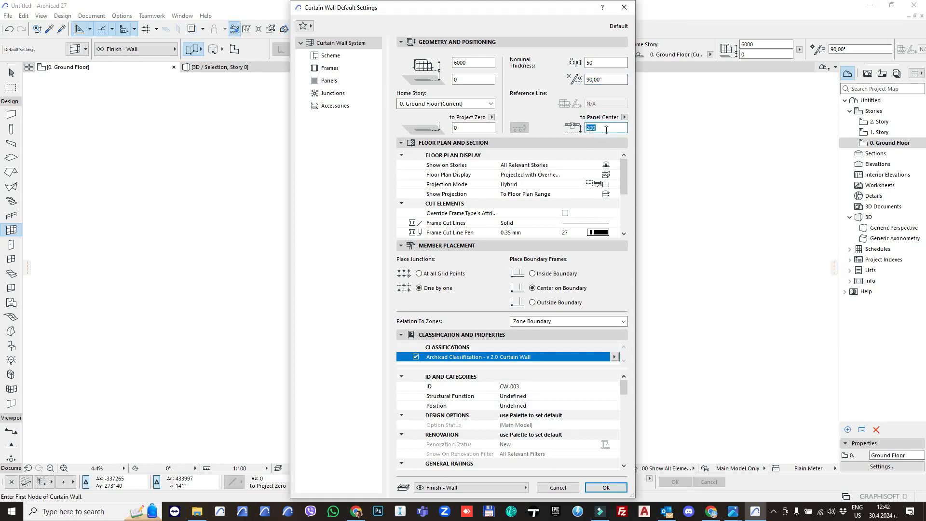
pyautogui.click(604, 127)
pyautogui.moveTo(609, 129); pyautogui.dragTo(574, 130)
pyautogui.write('25')
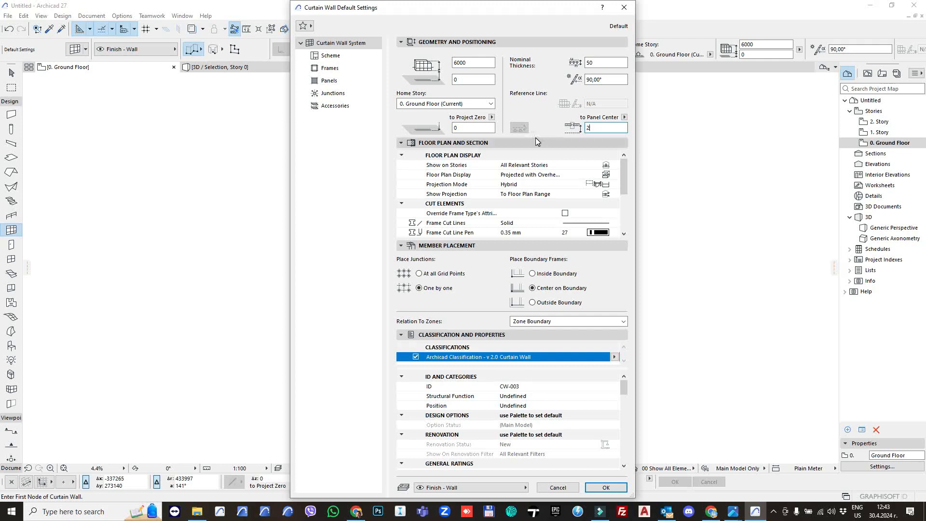
pyautogui.click(600, 62)
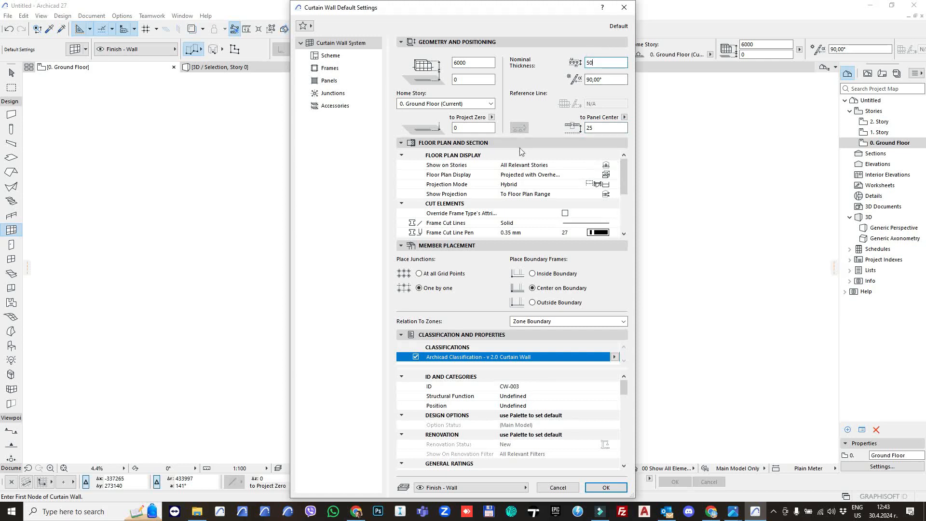
pyautogui.scroll(-5, 521, 215)
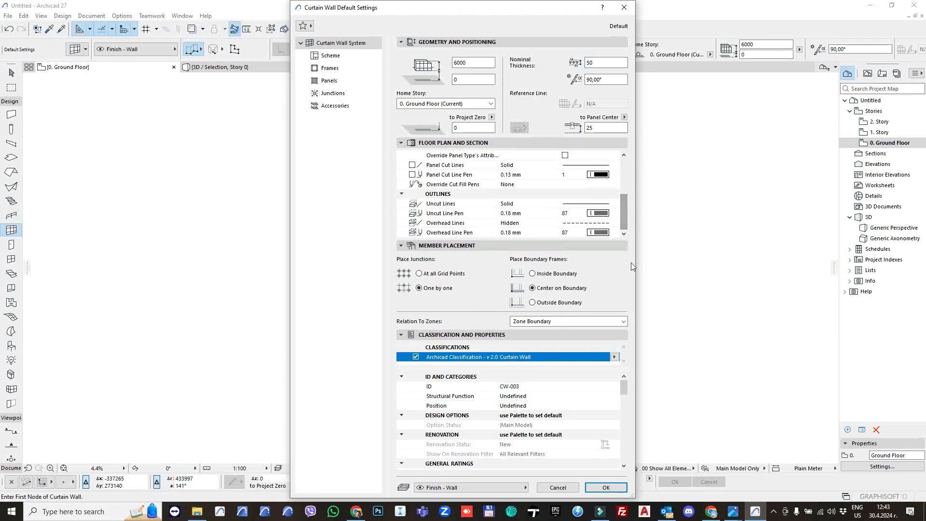
pyautogui.click(603, 487)
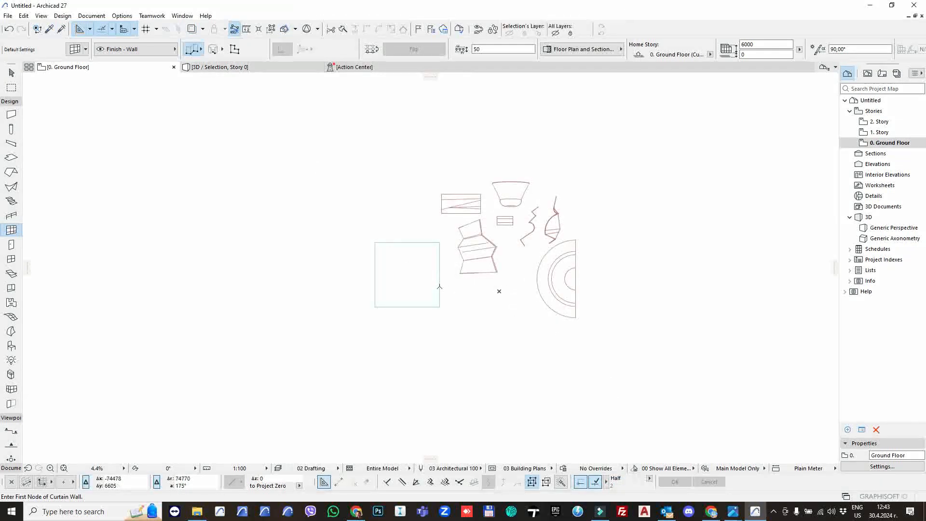
# Review the curtain wall's available geometry and input method options.
pyautogui.click(196, 51)
pyautogui.click(193, 51)
pyautogui.click(196, 55)
pyautogui.click(217, 45)
pyautogui.click(215, 52)
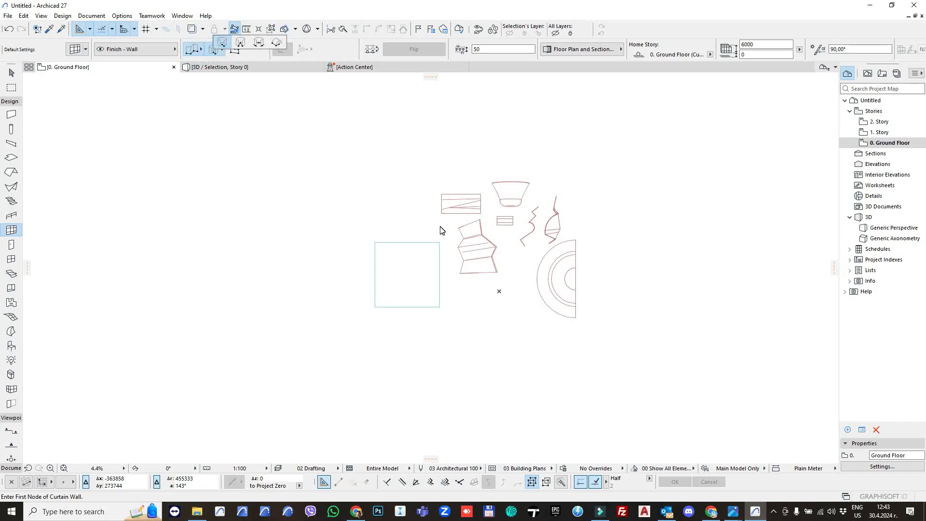
pyautogui.click(237, 52)
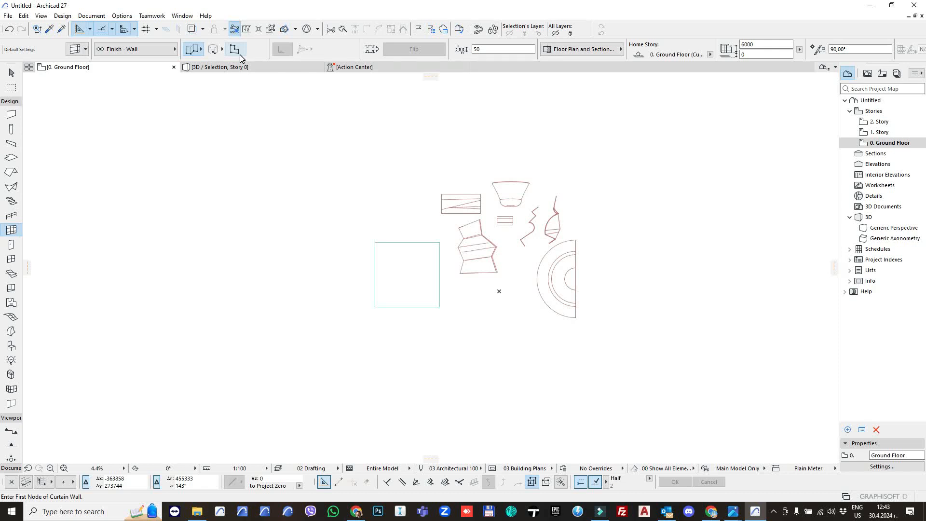
# Draw an L-shaped curtain wall in the empty area beside the square, with a perpendicular return about 4525 mm long.
pyautogui.scroll(3, 405, 186)
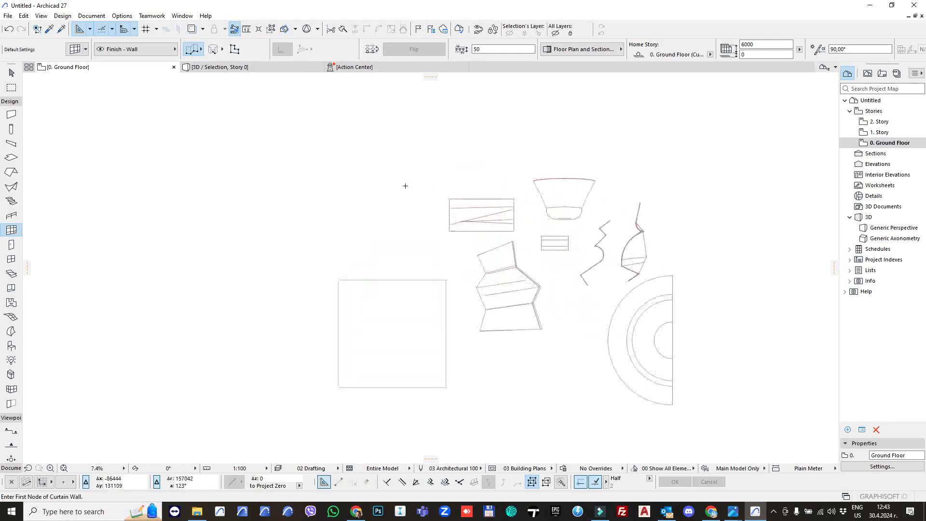
pyautogui.scroll(2, 436, 190)
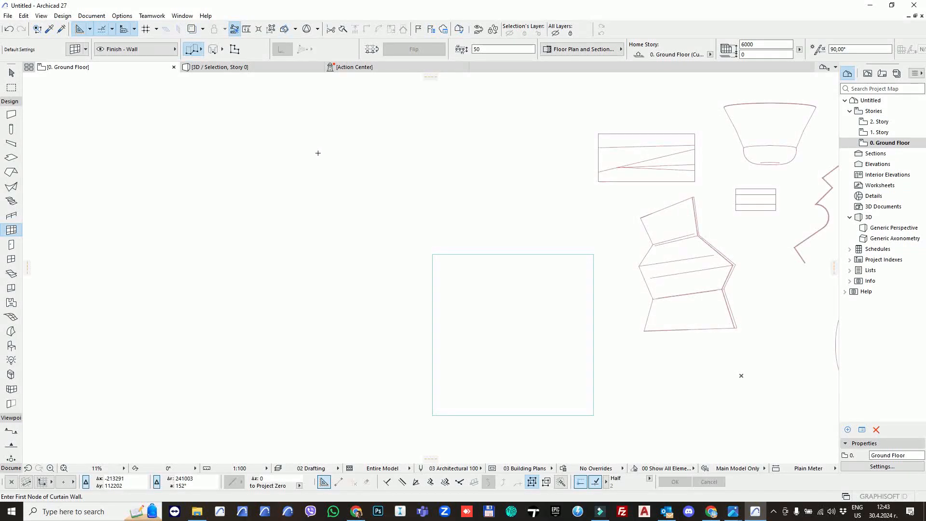
pyautogui.click(298, 153)
pyautogui.scroll(4, 372, 147)
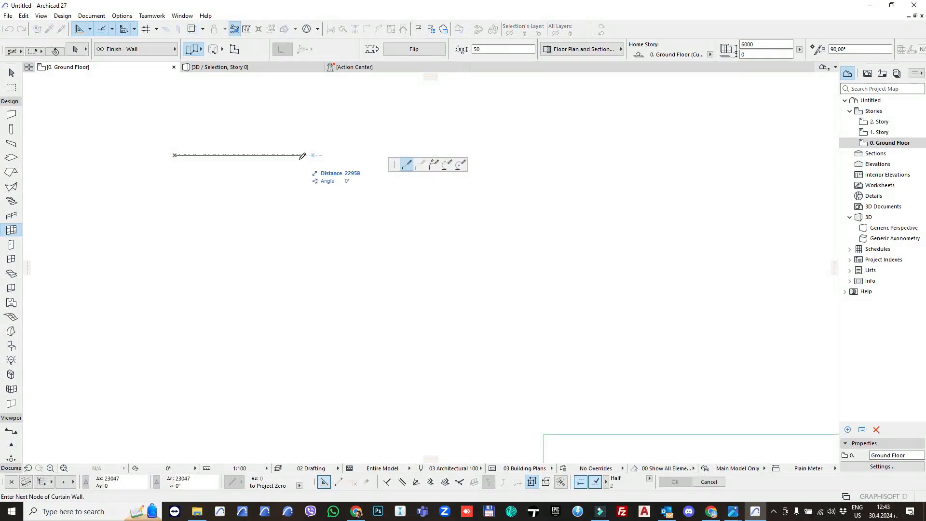
pyautogui.moveTo(286, 153); pyautogui.dragTo(302, 204, button='middle')
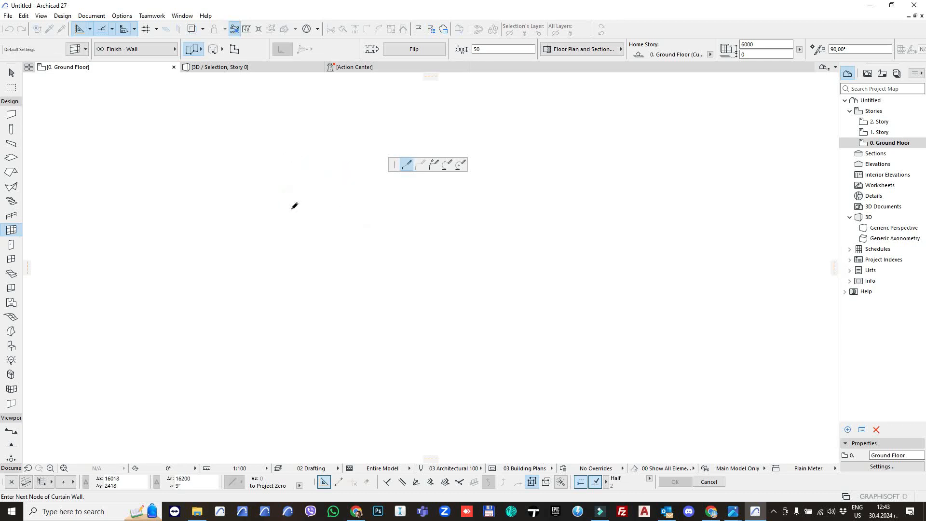
pyautogui.click(514, 316)
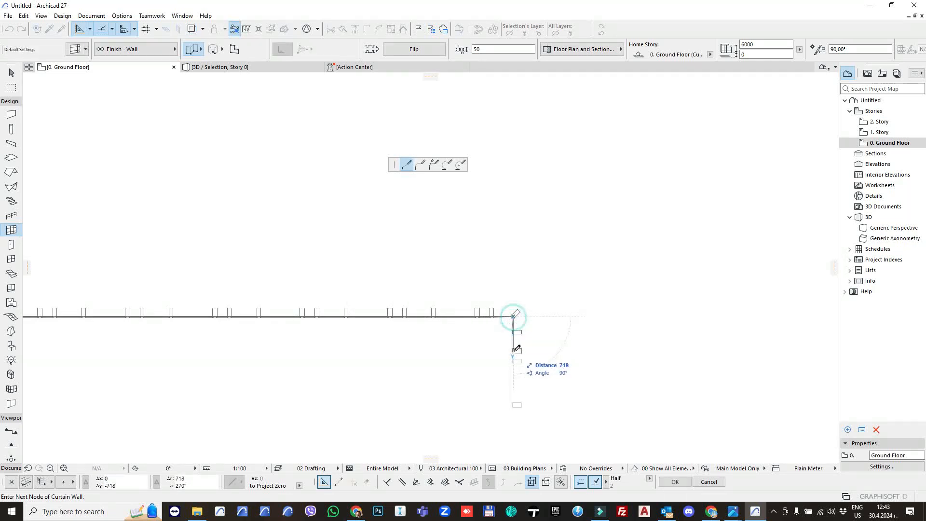
pyautogui.moveTo(517, 349); pyautogui.dragTo(527, 202, button='middle')
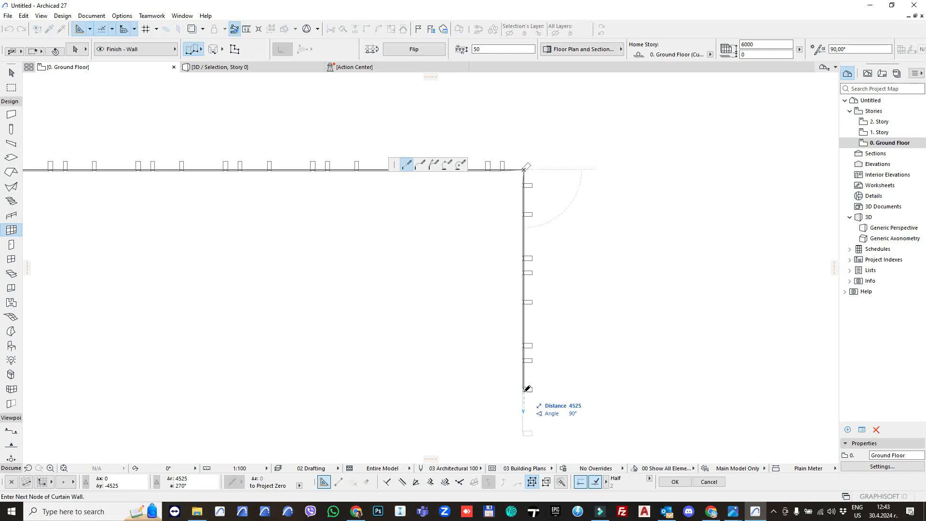
pyautogui.doubleClick(527, 389)
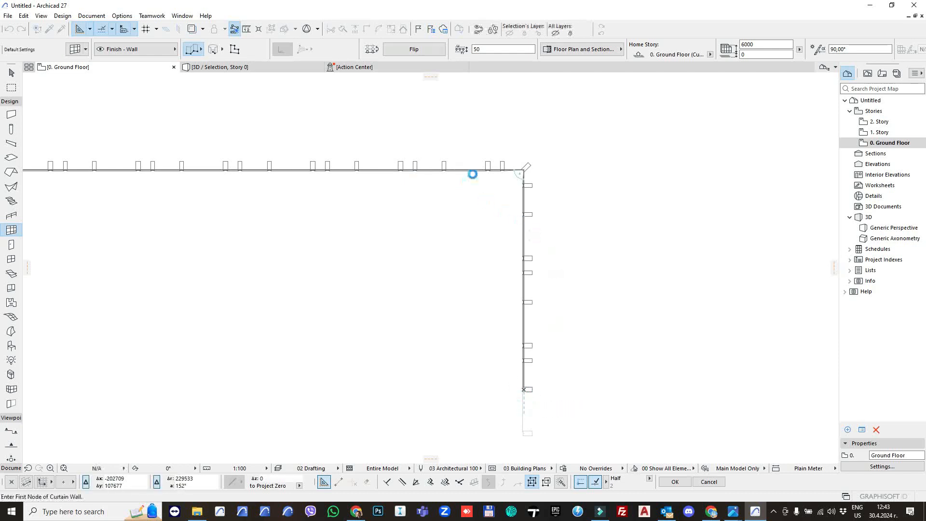
pyautogui.scroll(-3, 525, 174)
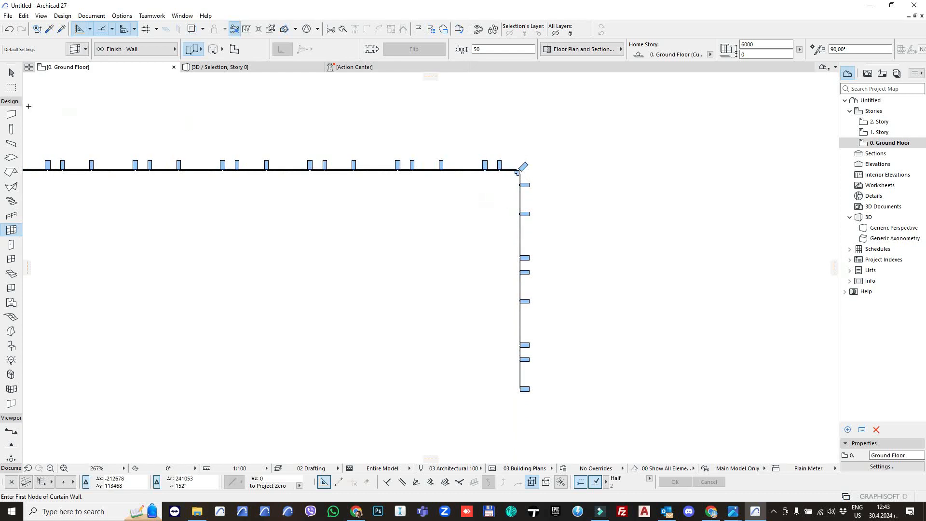
# Flip the L-shaped curtain wall across its reference line so the frames face the inside of the corner.
pyautogui.click(11, 72)
pyautogui.click(520, 178)
pyautogui.doubleClick(521, 178)
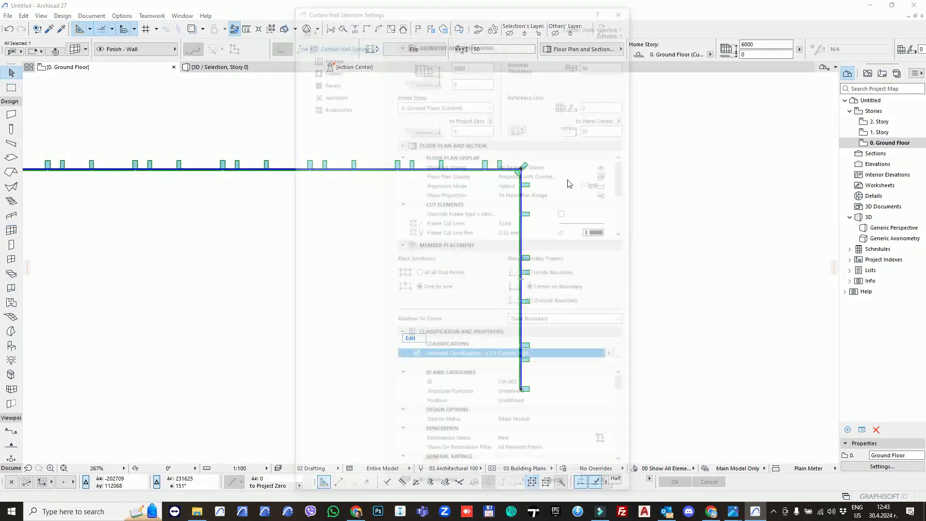
pyautogui.click(523, 129)
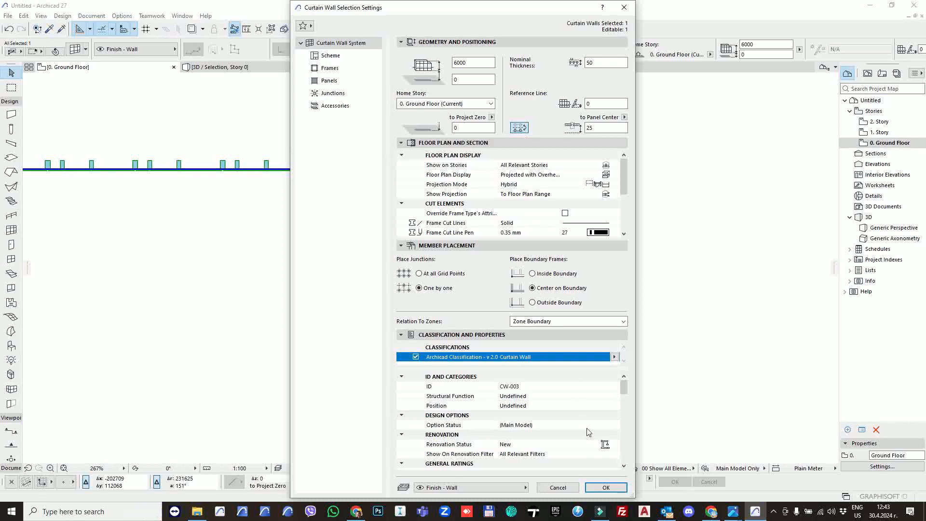
pyautogui.click(604, 488)
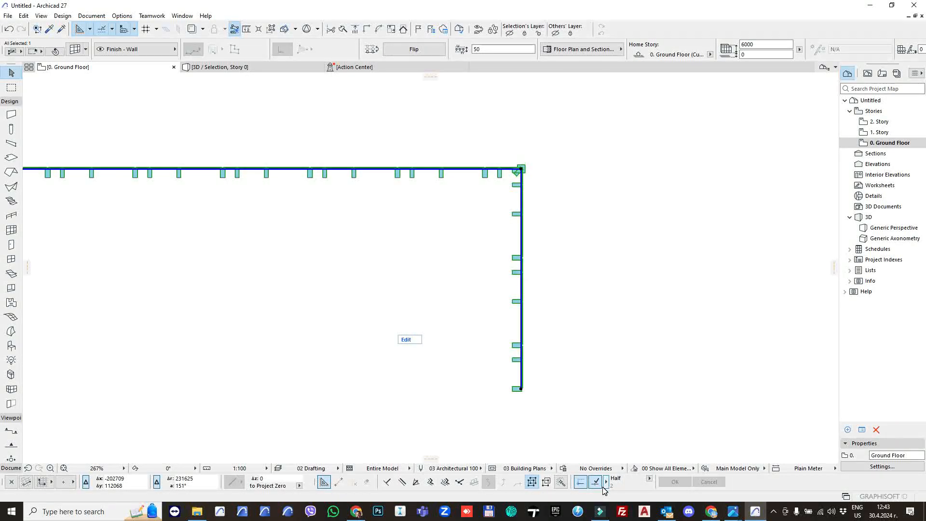
pyautogui.click(564, 352)
pyautogui.scroll(4, 515, 166)
pyautogui.click(509, 158)
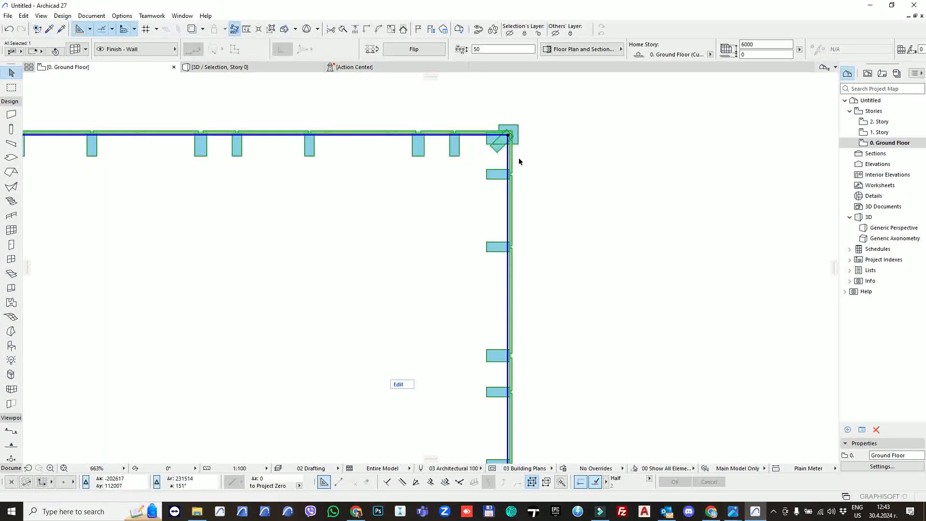
pyautogui.scroll(-3, 518, 164)
pyautogui.click(544, 166)
pyautogui.scroll(-3, 528, 186)
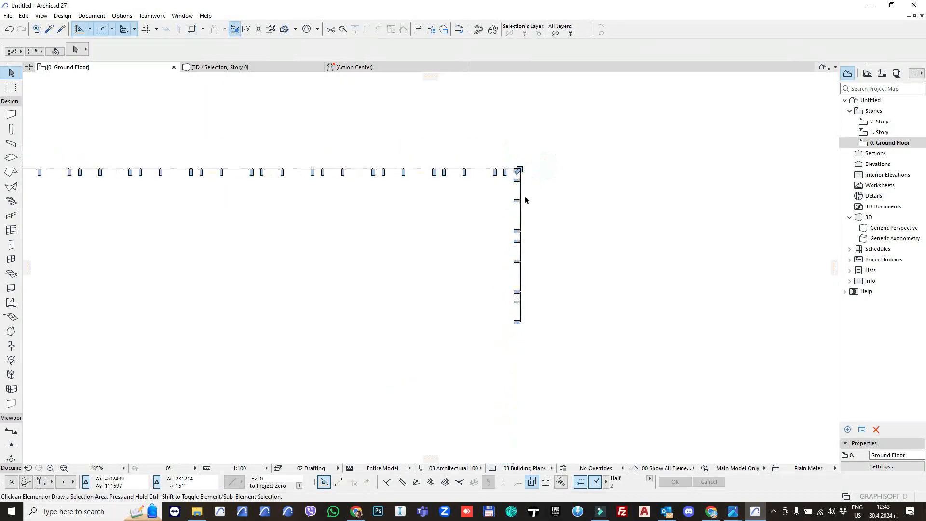
# Extend both free ends of the L-shaped curtain wall outward along their existing directions.
pyautogui.click(520, 170)
pyautogui.click(518, 322)
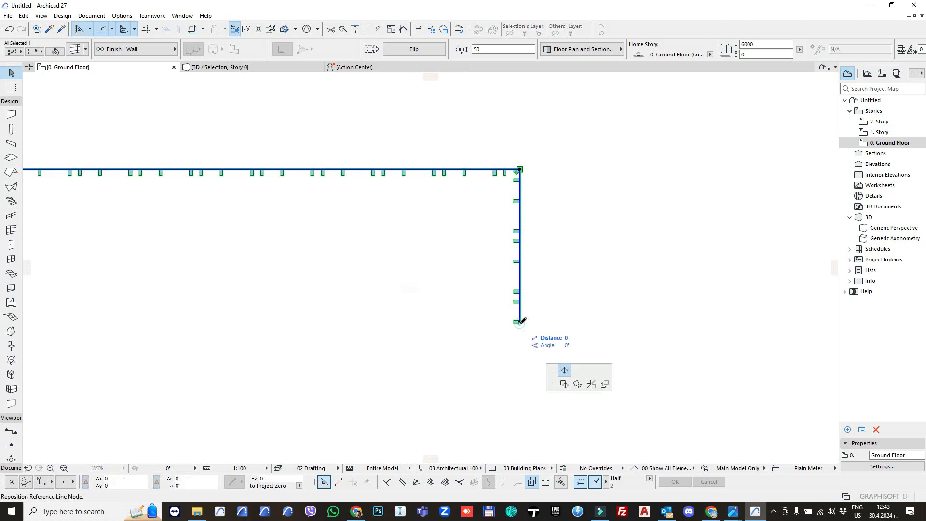
pyautogui.click(511, 434)
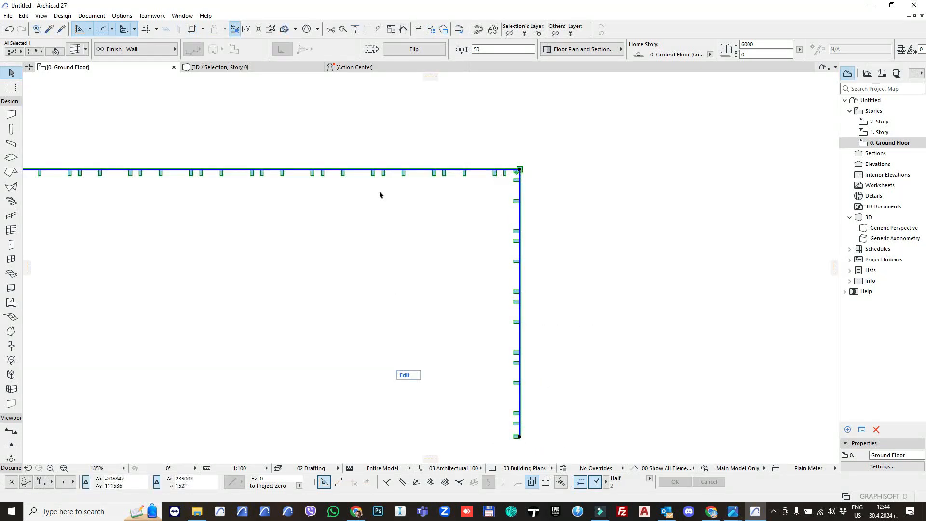
pyautogui.moveTo(379, 195); pyautogui.dragTo(655, 178, button='middle')
pyautogui.click(177, 154)
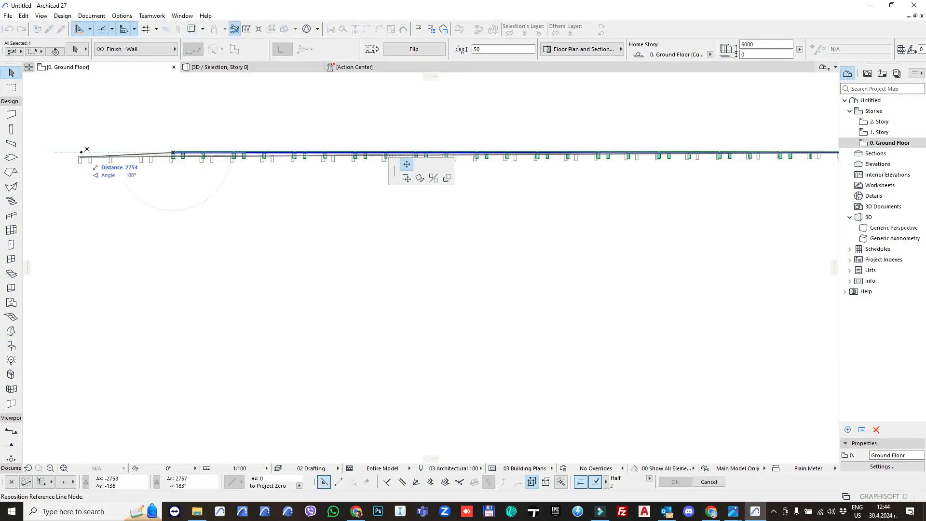
pyautogui.click(118, 168)
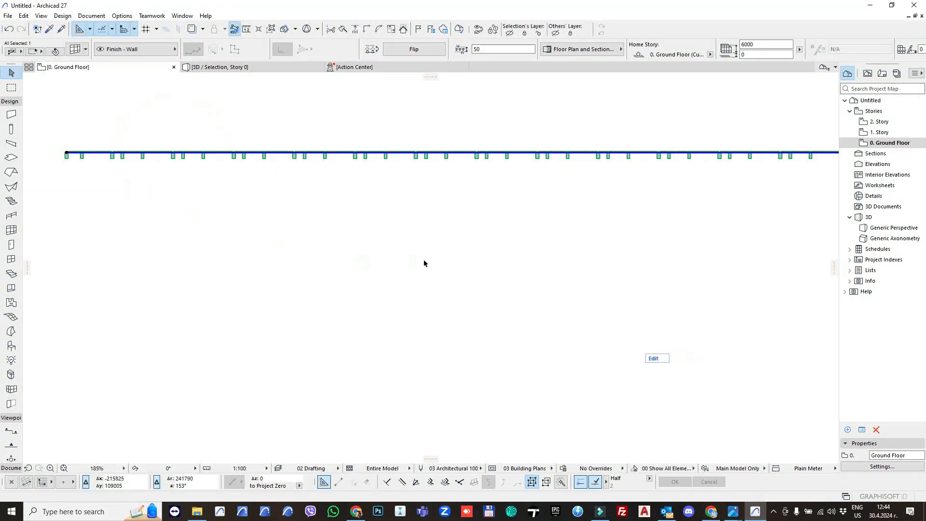
pyautogui.scroll(-2, 423, 263)
pyautogui.scroll(3, 630, 191)
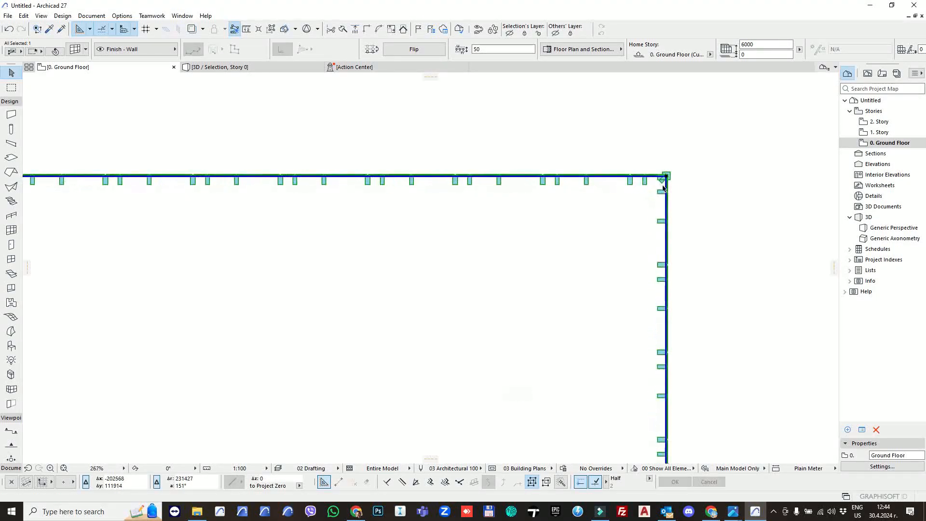
pyautogui.press('Escape')
# Show only the L-shaped curtain wall in 3D, fitted and viewed from its outer corner, and select it.
pyautogui.scroll(2, 655, 204)
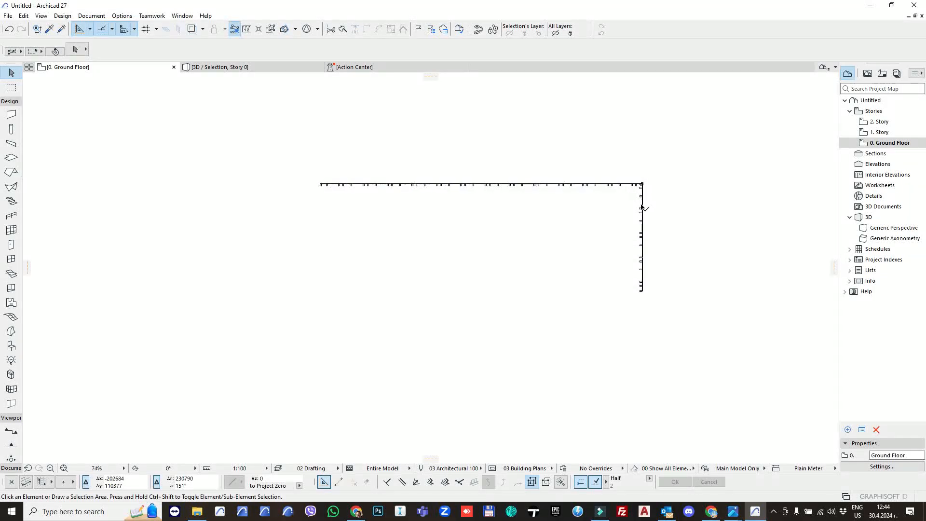
pyautogui.scroll(-4, 653, 203)
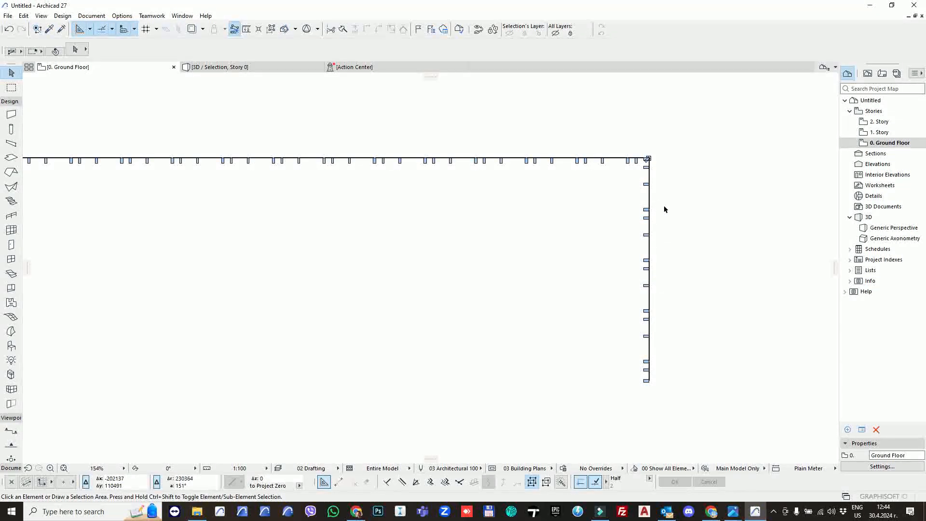
pyautogui.scroll(-3, 670, 218)
pyautogui.click(641, 215)
pyautogui.press('F5')
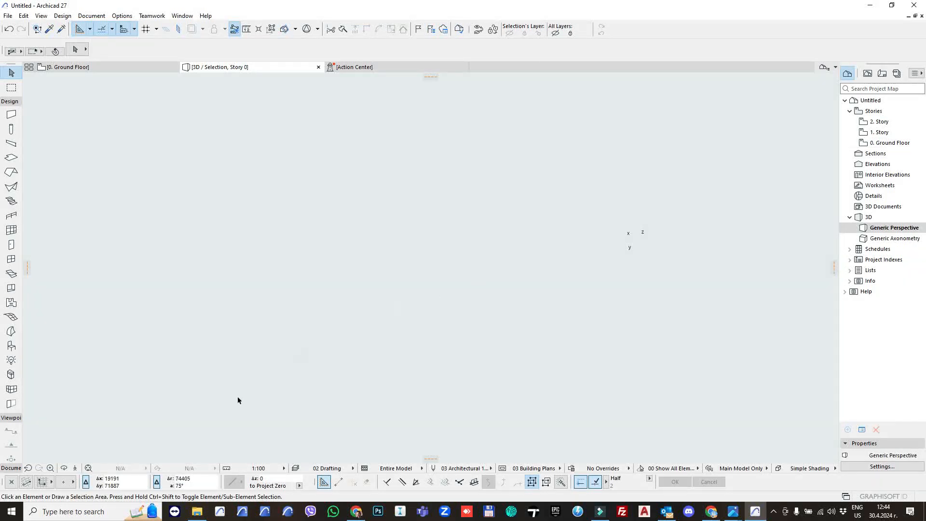
pyautogui.click(89, 469)
pyautogui.keyDown('shift'); pyautogui.moveTo(437, 295); pyautogui.dragTo(367, 295, button='middle'); pyautogui.keyUp('shift')
pyautogui.scroll(2, 368, 295)
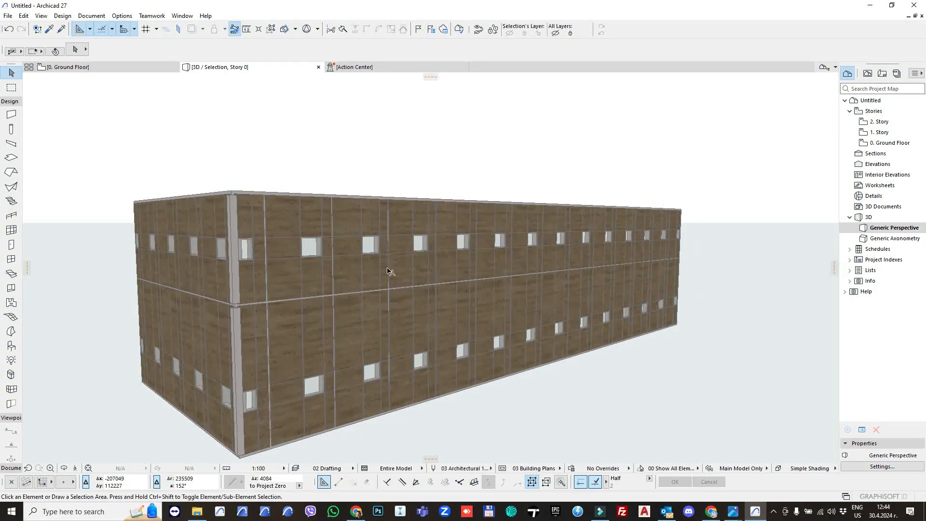
pyautogui.click(235, 196)
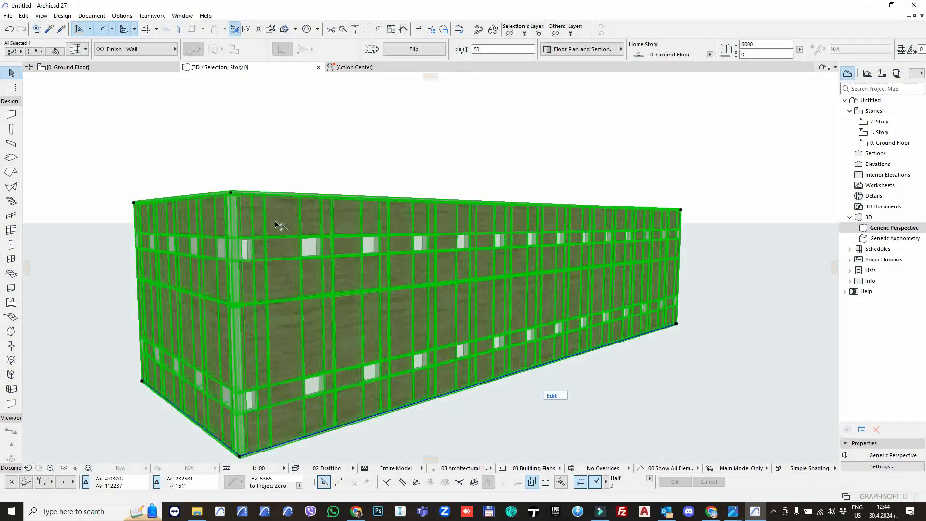
# Assign the Main Panel to the upper (row 3) and lower (row 1) cells of column C in the selected curtain wall's scheme and apply it.
pyautogui.doubleClick(277, 225)
pyautogui.click(331, 55)
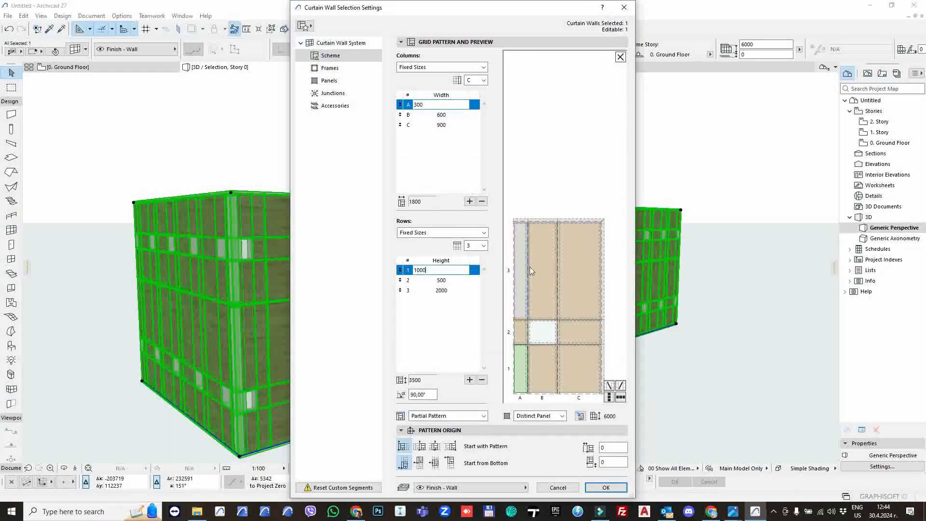
pyautogui.click(582, 283)
pyautogui.click(533, 416)
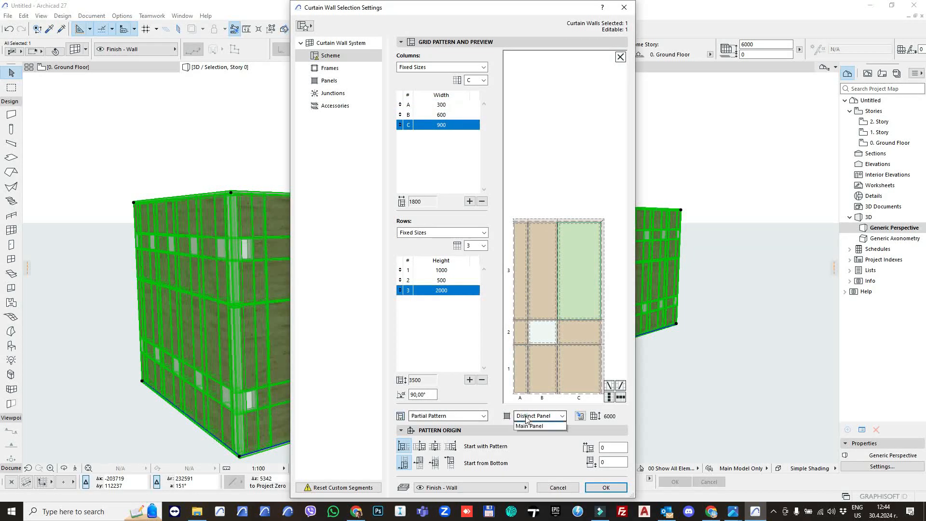
pyautogui.click(532, 448)
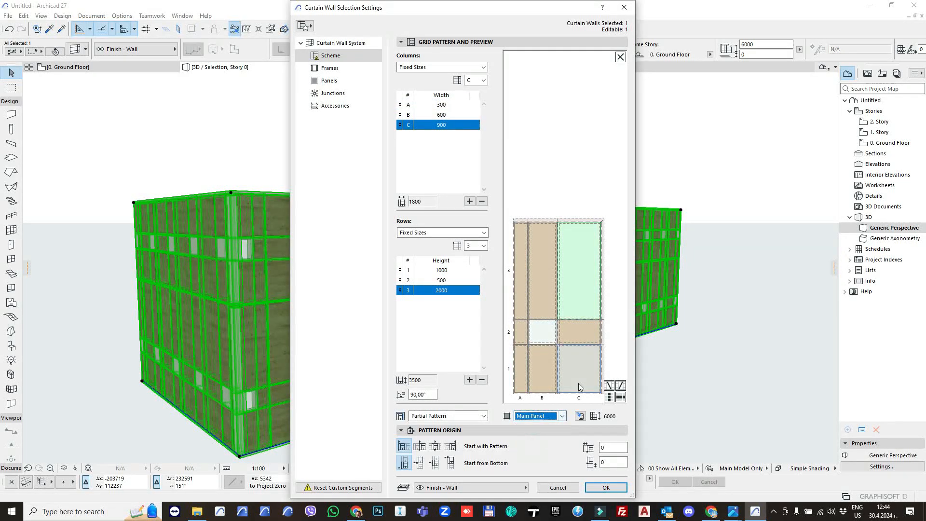
pyautogui.click(576, 377)
pyautogui.click(530, 448)
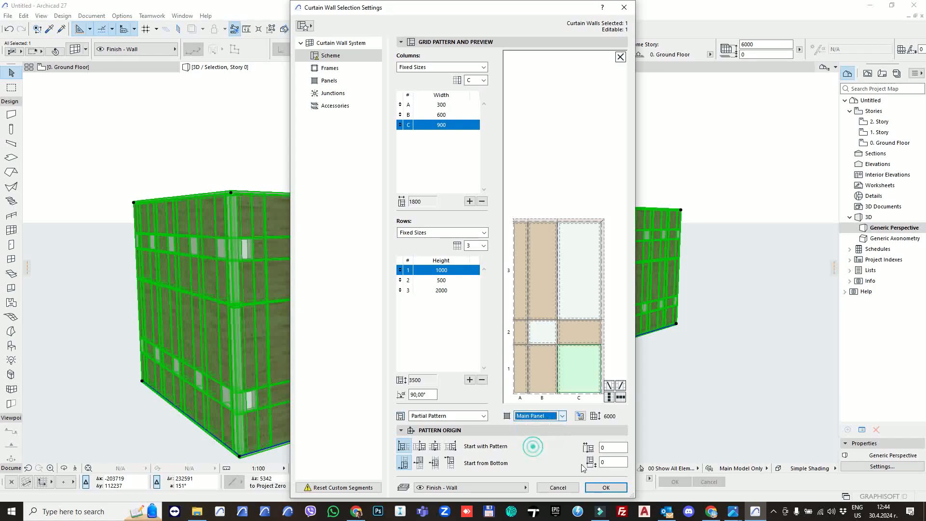
pyautogui.click(606, 487)
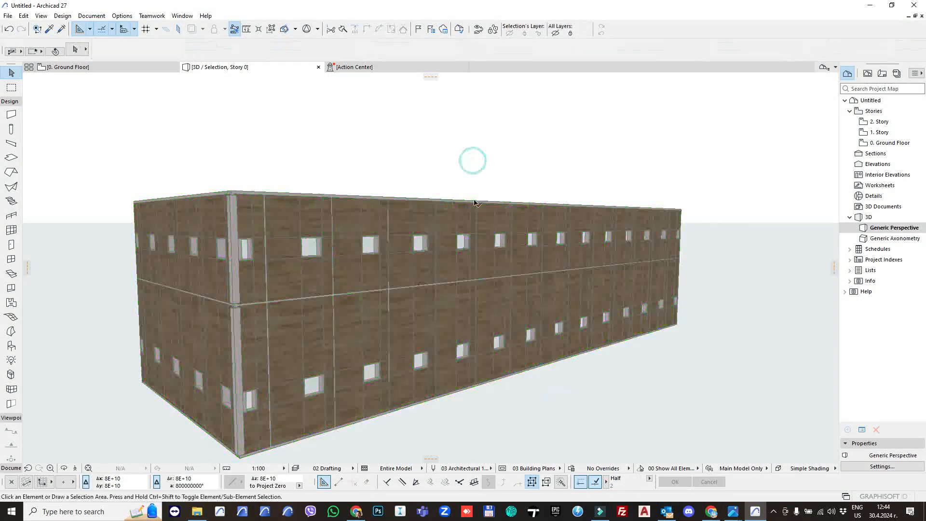
# Check the panel assignment in the curtain wall's scheme pattern and inspect the long facade up close in 3D.
pyautogui.doubleClick(397, 238)
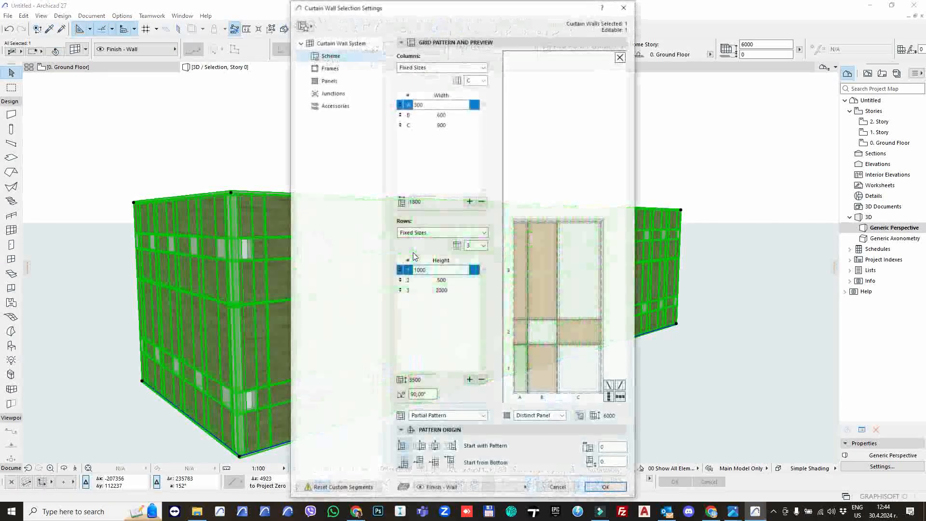
pyautogui.click(605, 488)
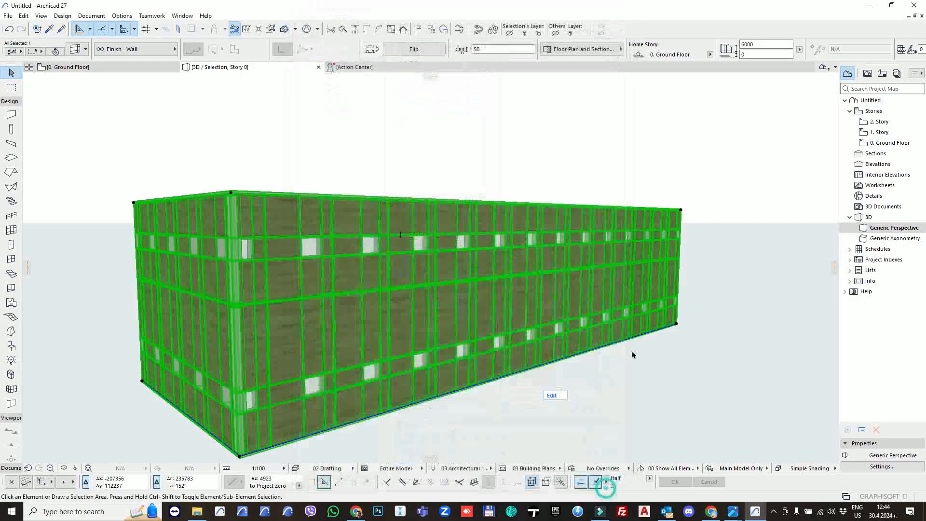
pyautogui.scroll(5, 533, 279)
pyautogui.scroll(-5, 533, 280)
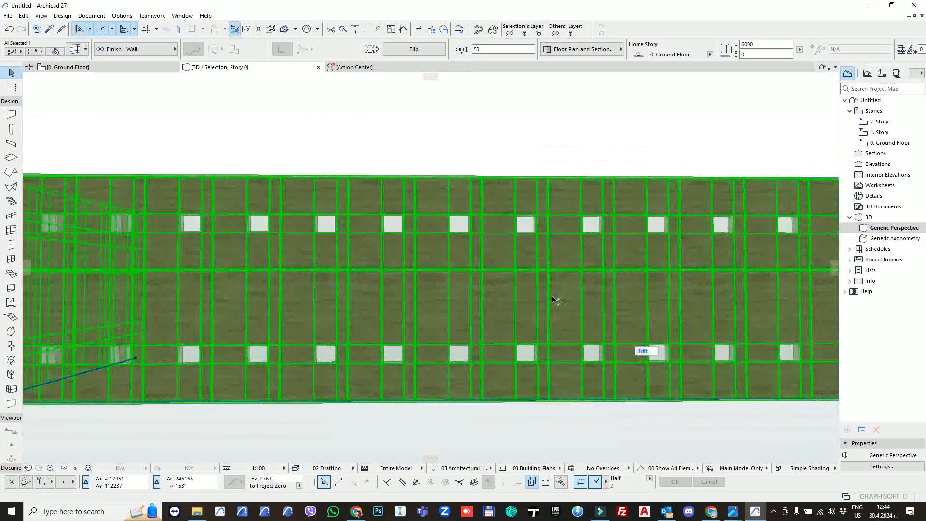
# Reset the custom segments of the L-shaped curtain wall in its selection settings, after reviewing its panels and scheme.
pyautogui.doubleClick(553, 299)
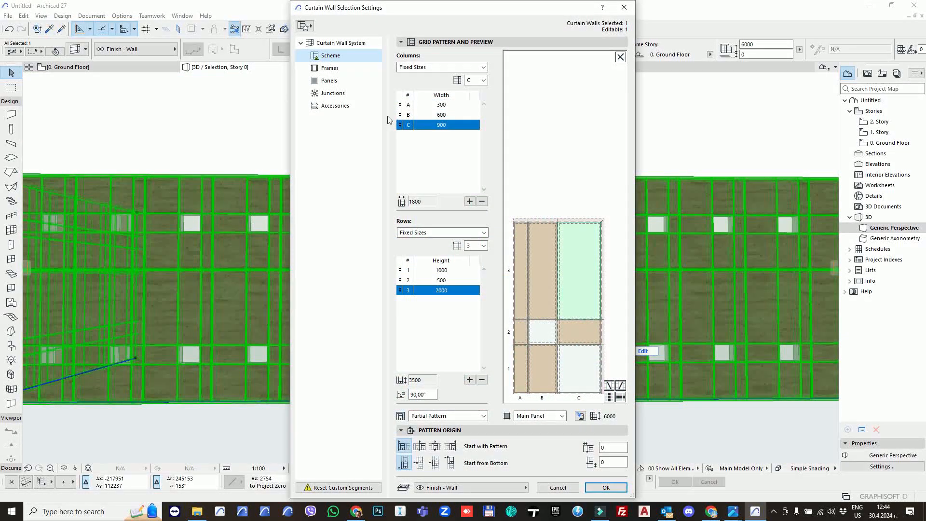
pyautogui.click(329, 80)
pyautogui.click(337, 57)
pyautogui.click(326, 490)
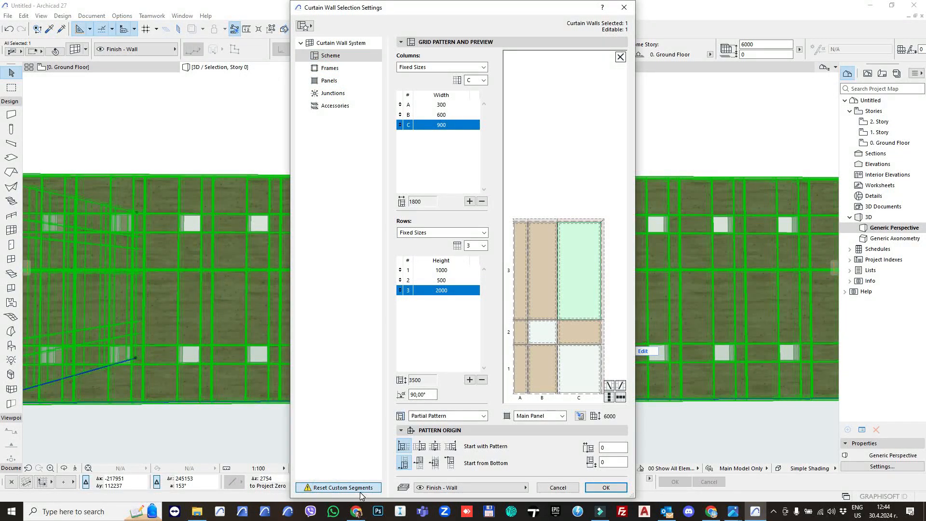
# Apply the curtain wall's scheme settings with its custom segments reset, and deselect the wall.
pyautogui.click(606, 487)
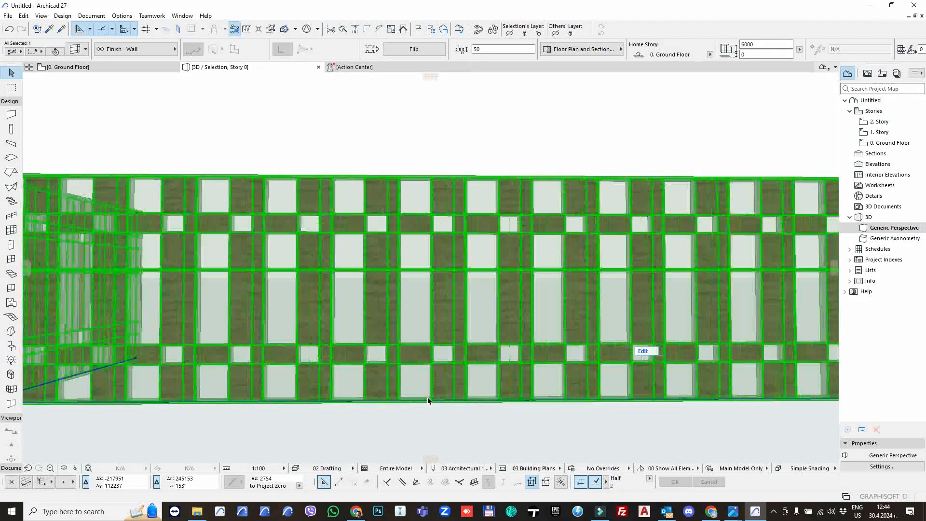
pyautogui.click(419, 142)
pyautogui.keyDown('shift'); pyautogui.moveTo(421, 203); pyautogui.dragTo(535, 256, button='middle'); pyautogui.keyUp('shift')
pyautogui.keyDown('shift'); pyautogui.moveTo(222, 255); pyautogui.dragTo(486, 268, button='middle'); pyautogui.keyUp('shift')
# Open the curtain wall in edit mode, leaving none of its components selected.
pyautogui.click(557, 180)
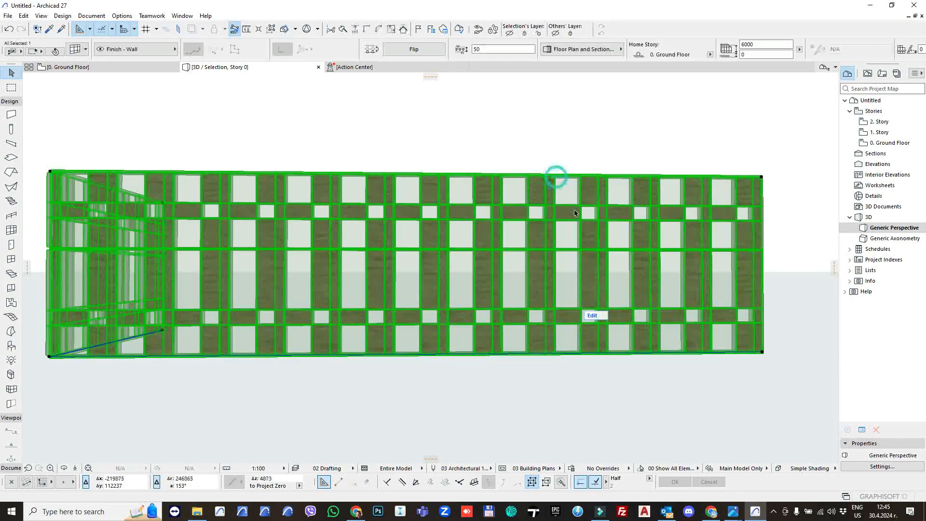
pyautogui.click(597, 316)
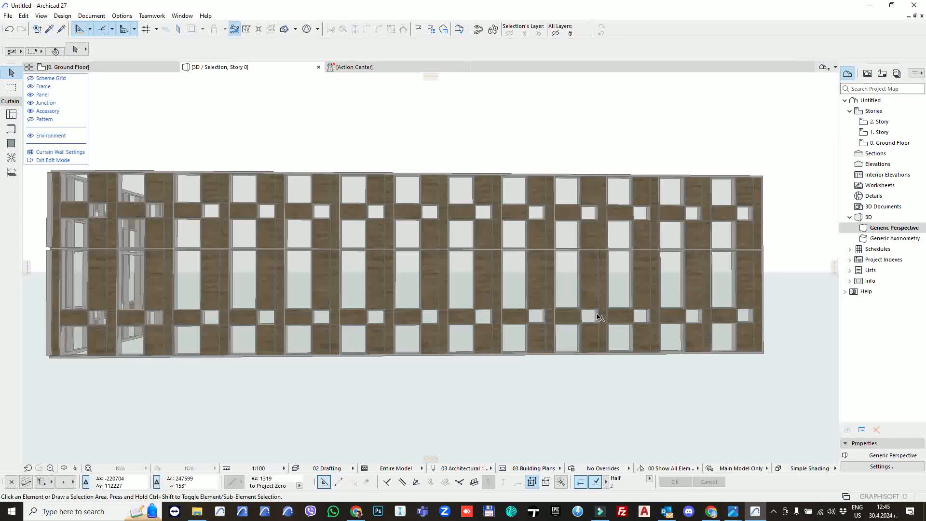
pyautogui.click(598, 317)
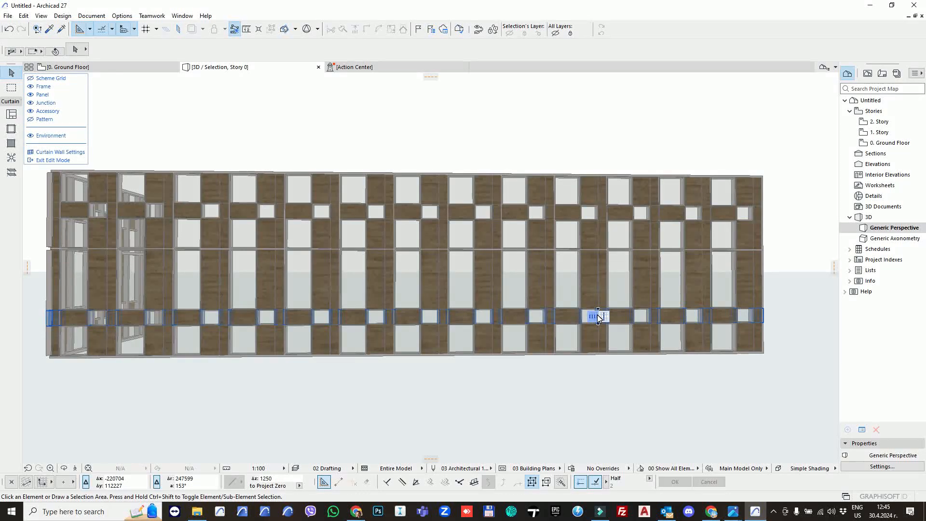
pyautogui.click(111, 137)
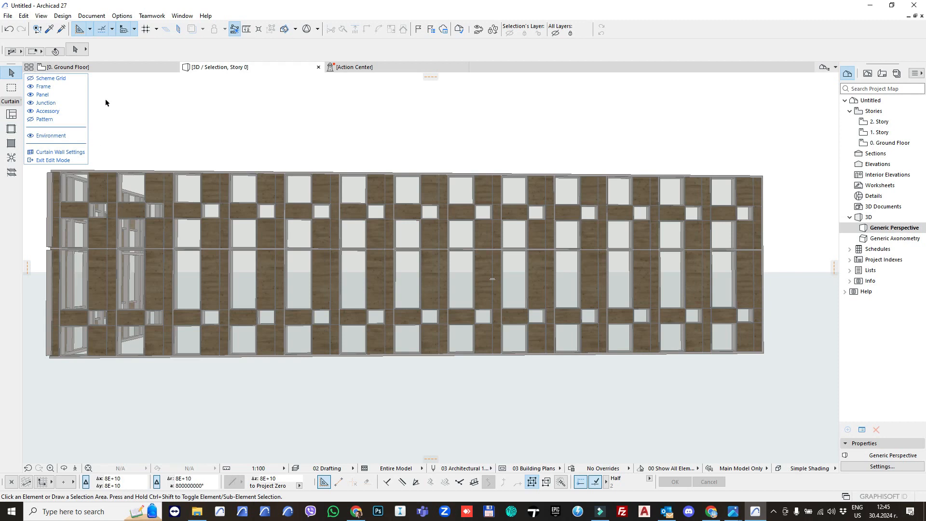
# Hide the curtain wall's frames, panels, junctions, accessories and the surrounding environment.
pyautogui.click(31, 86)
pyautogui.click(30, 94)
pyautogui.click(32, 104)
pyautogui.click(31, 111)
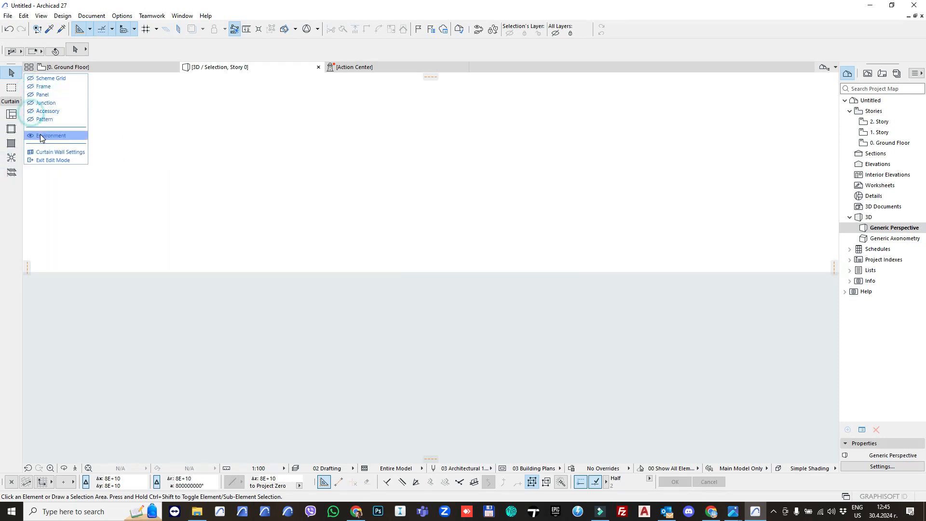
pyautogui.click(38, 136)
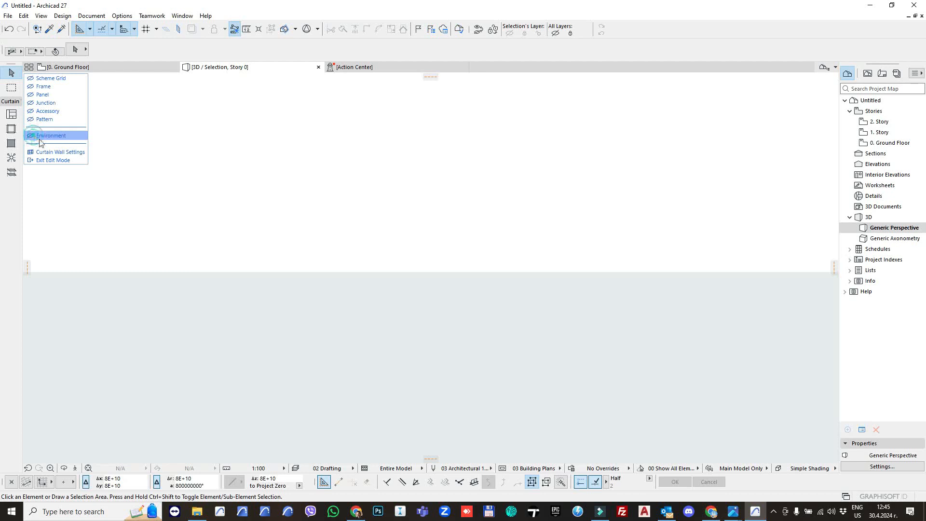
# Display the curtain wall's scheme grid, frames and panels one at a time to compare them.
pyautogui.click(30, 78)
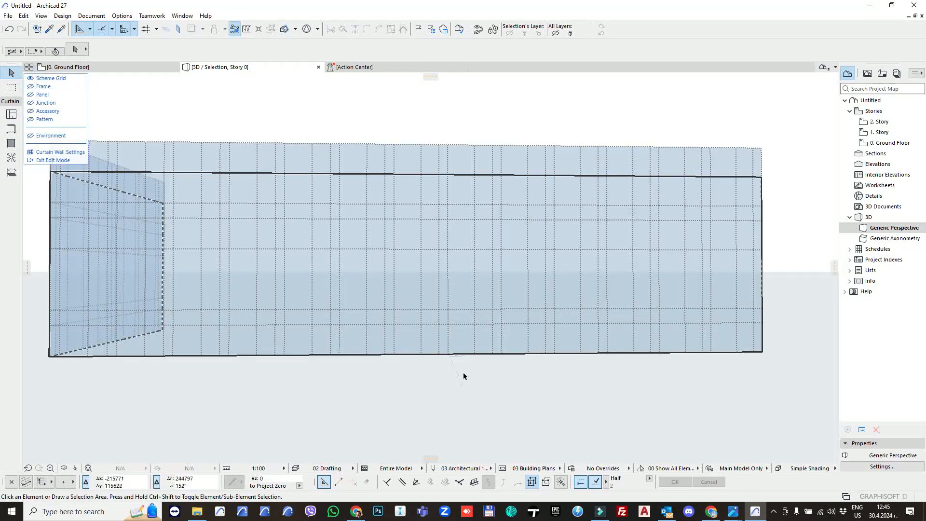
pyautogui.click(30, 86)
pyautogui.click(30, 79)
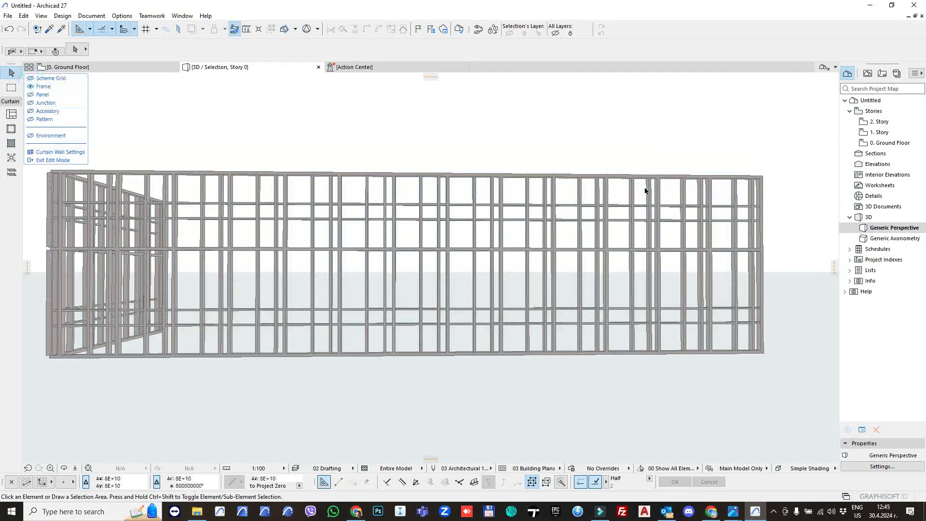
pyautogui.click(30, 94)
pyautogui.click(31, 86)
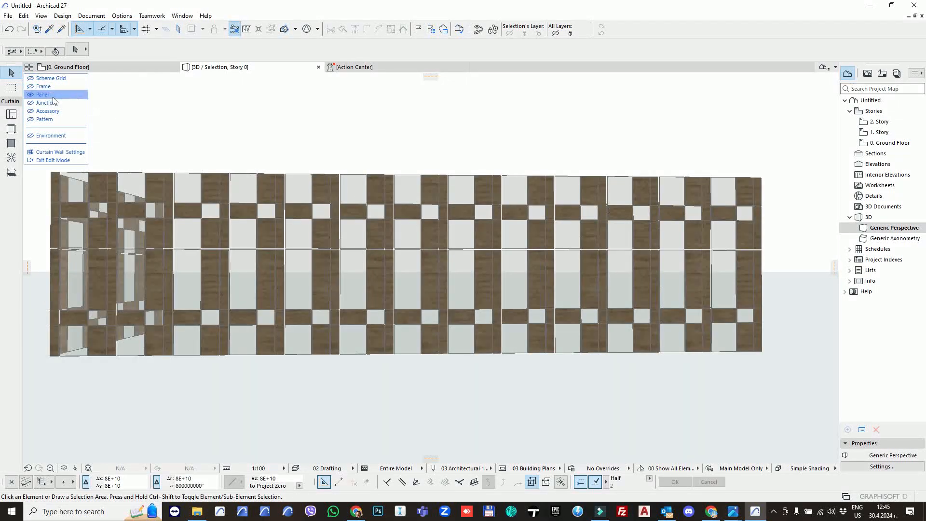
# Toggle the component displays so that only the curtain wall's scheme grid is shown.
pyautogui.click(31, 95)
pyautogui.click(30, 102)
pyautogui.click(28, 105)
pyautogui.click(28, 121)
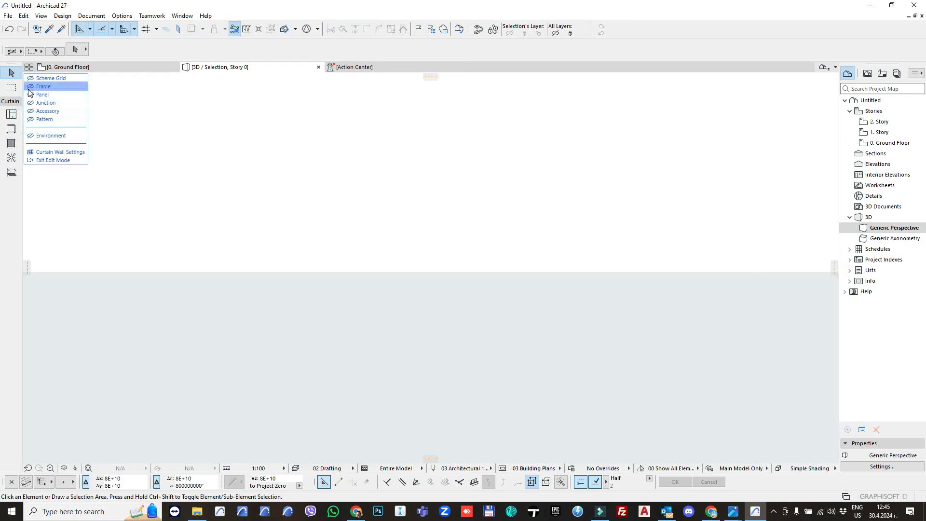
pyautogui.click(30, 87)
pyautogui.click(30, 95)
pyautogui.click(30, 78)
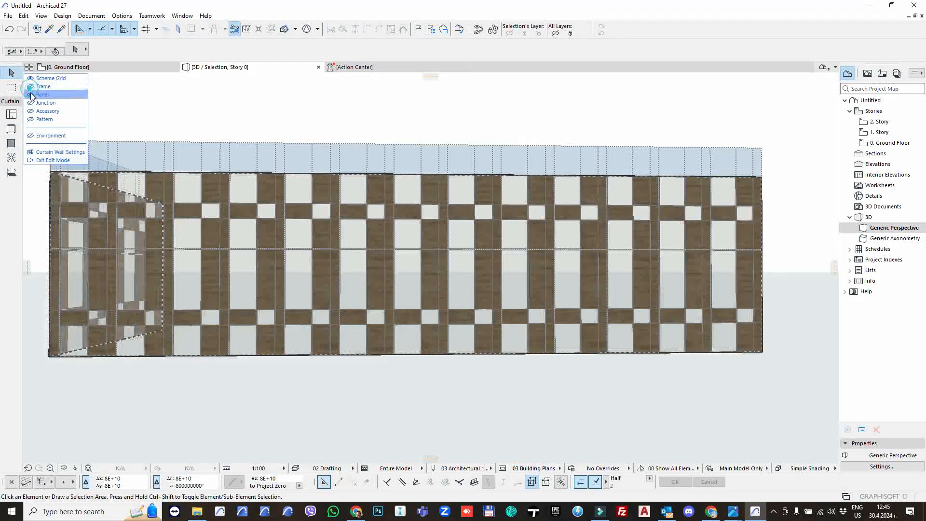
pyautogui.click(30, 95)
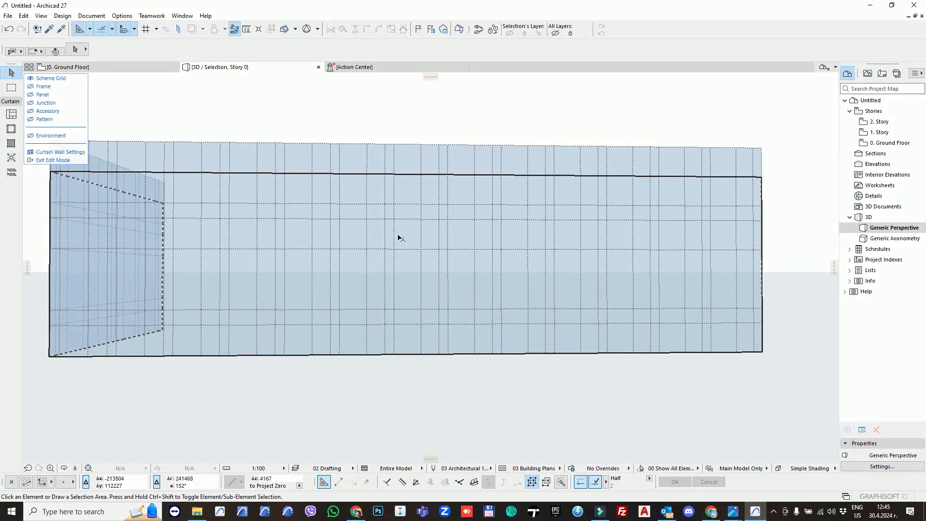
# Lower the far right upper corner of the long segment's boundary to the middle horizontal grid line.
pyautogui.click(356, 177)
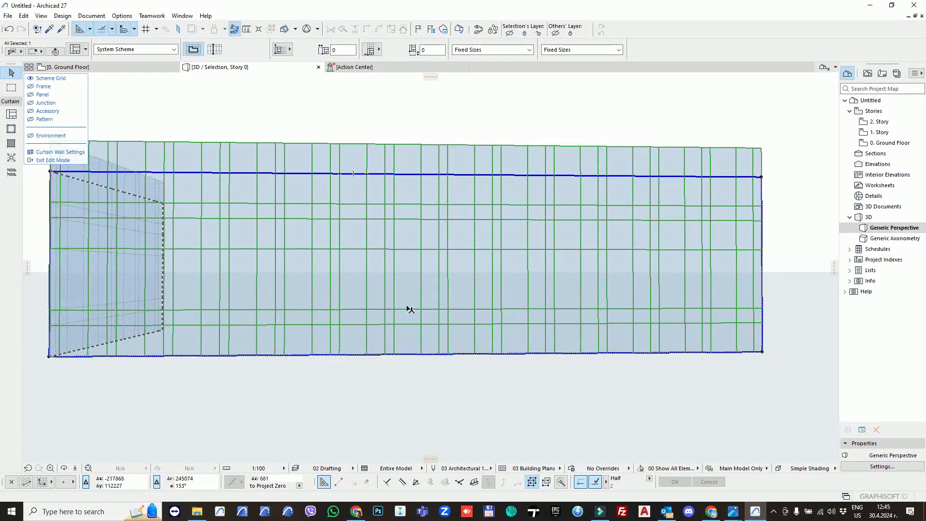
pyautogui.click(762, 178)
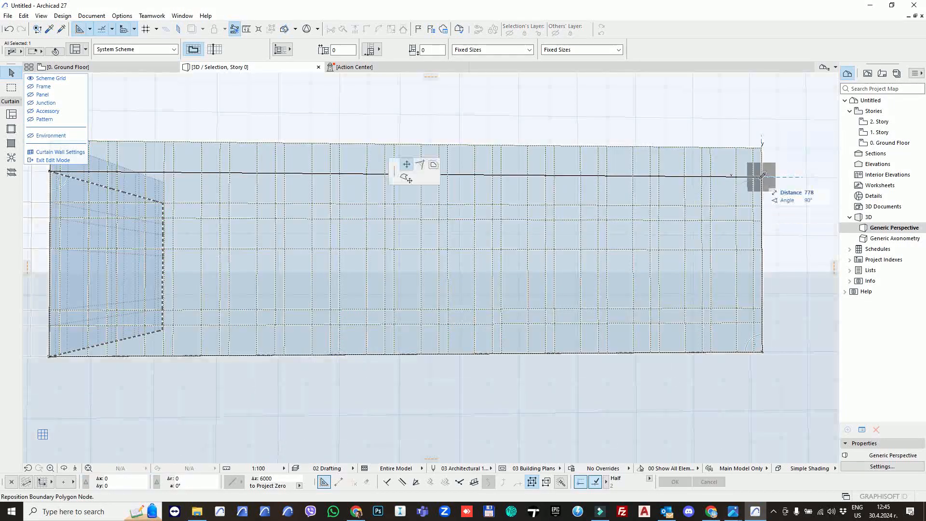
pyautogui.click(762, 248)
# Insert two nodes into the boundary's sloping upper edge, one near its higher end and a raised one near mid-length.
pyautogui.click(358, 206)
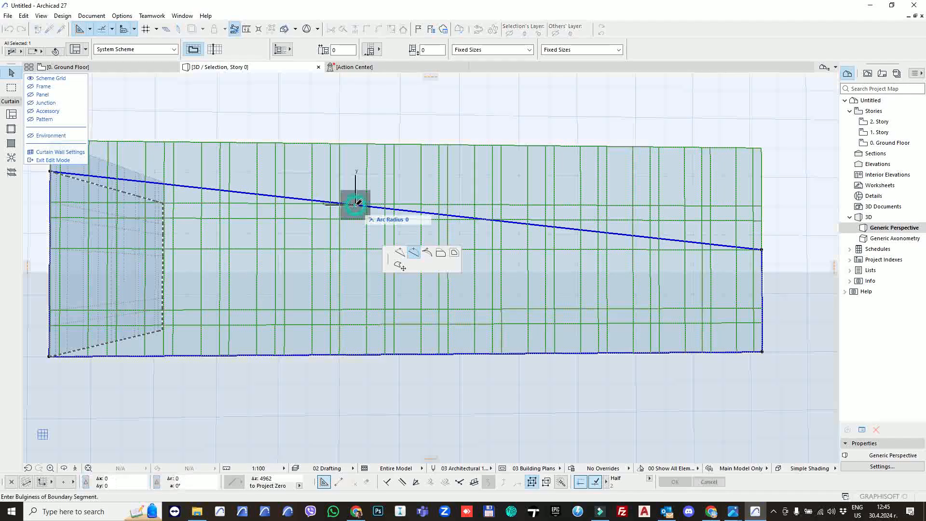
pyautogui.click(383, 250)
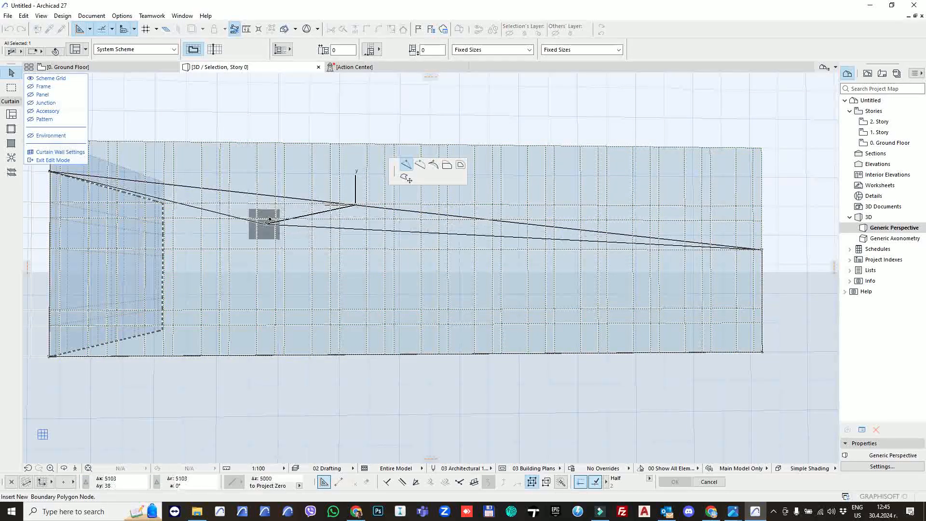
pyautogui.click(266, 222)
pyautogui.click(373, 220)
pyautogui.click(398, 210)
pyautogui.click(444, 193)
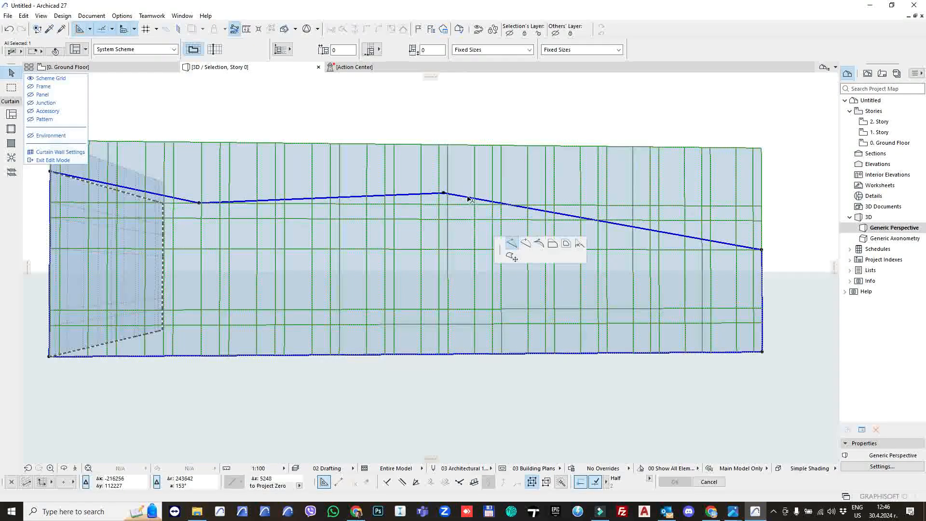
# Curve the upper edge between the mid-length node and the lowered corner into a downward arc, and leave edit mode.
pyautogui.click(444, 193)
pyautogui.click(421, 168)
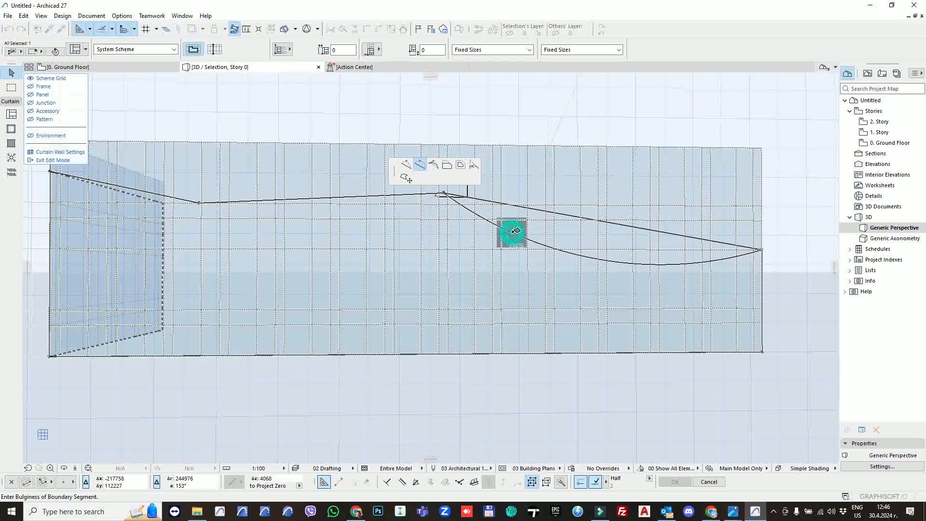
pyautogui.click(498, 227)
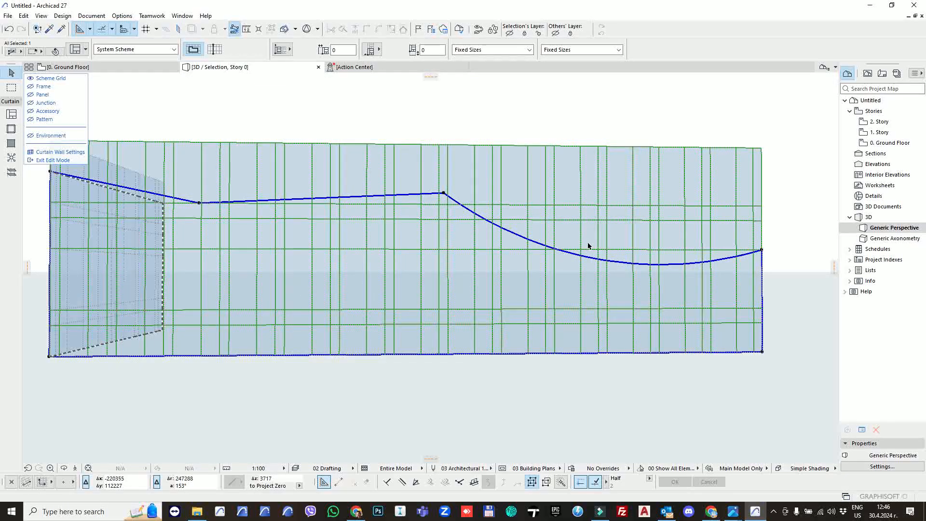
pyautogui.press('Escape')
pyautogui.press('Escape')
# Examine the reshaped curtain wall up close, as a whole and from another angle.
pyautogui.scroll(2, 515, 231)
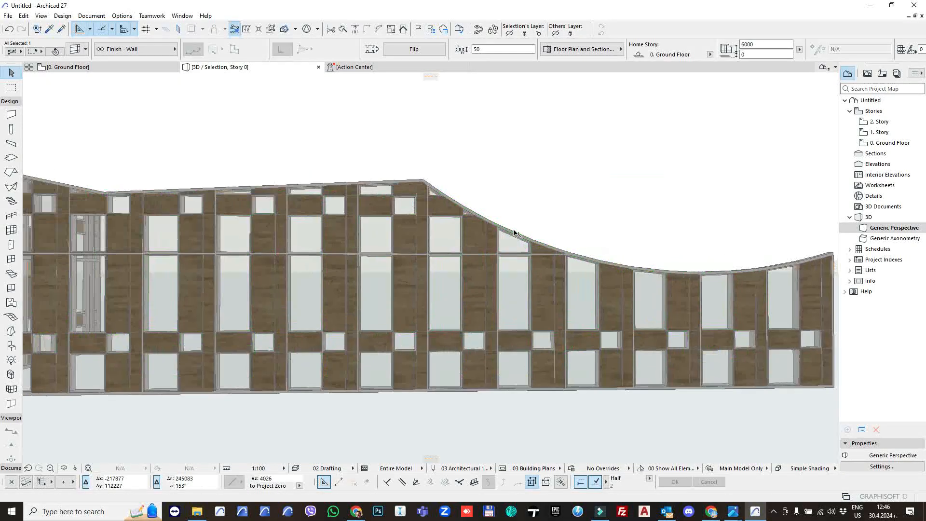
pyautogui.scroll(4, 505, 222)
pyautogui.scroll(-3, 620, 232)
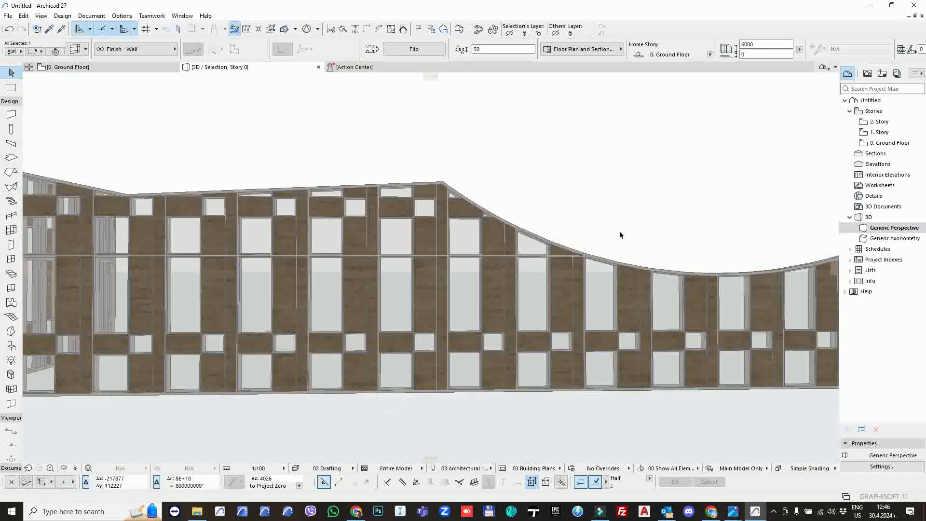
pyautogui.press('Escape')
pyautogui.scroll(-2, 570, 200)
pyautogui.moveTo(570, 200); pyautogui.dragTo(617, 198, button='middle')
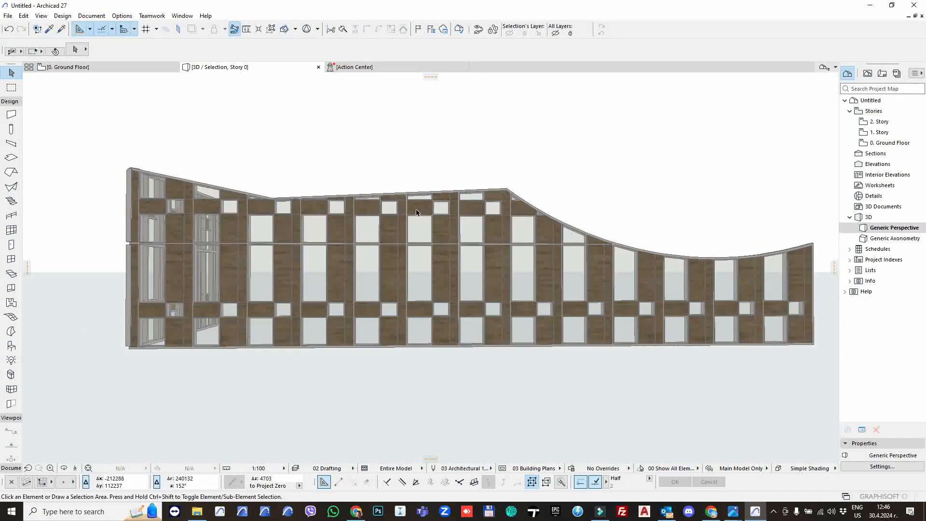
pyautogui.keyDown('shift'); pyautogui.moveTo(327, 247); pyautogui.dragTo(232, 207, button='middle'); pyautogui.keyUp('shift')
pyautogui.keyDown('shift'); pyautogui.moveTo(328, 222); pyautogui.dragTo(478, 247, button='middle'); pyautogui.keyUp('shift')
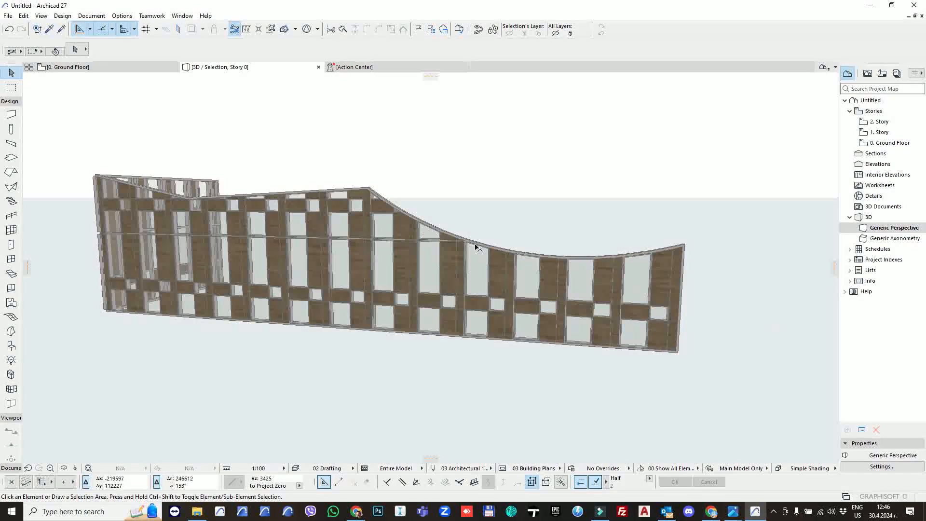
# Reopen the curtain wall in edit mode with only its scheme grid displayed.
pyautogui.click(466, 237)
pyautogui.click(546, 313)
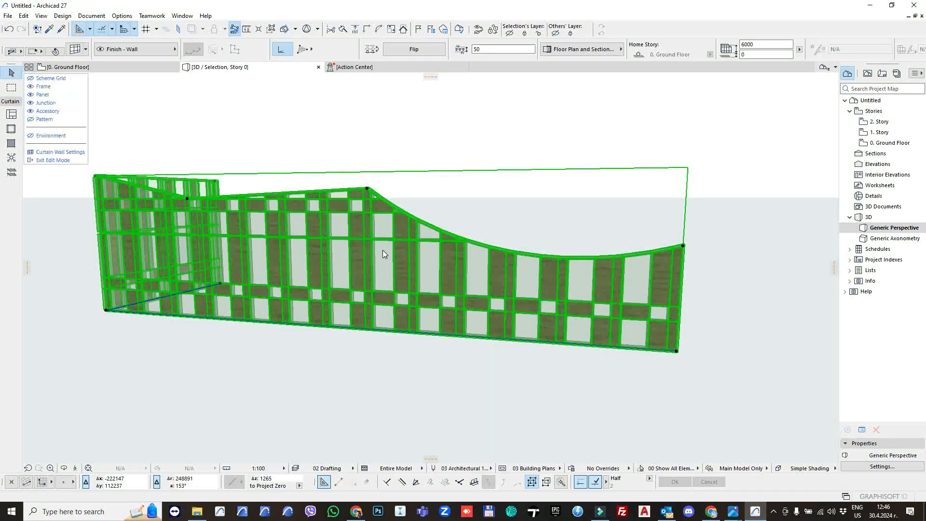
pyautogui.click(31, 87)
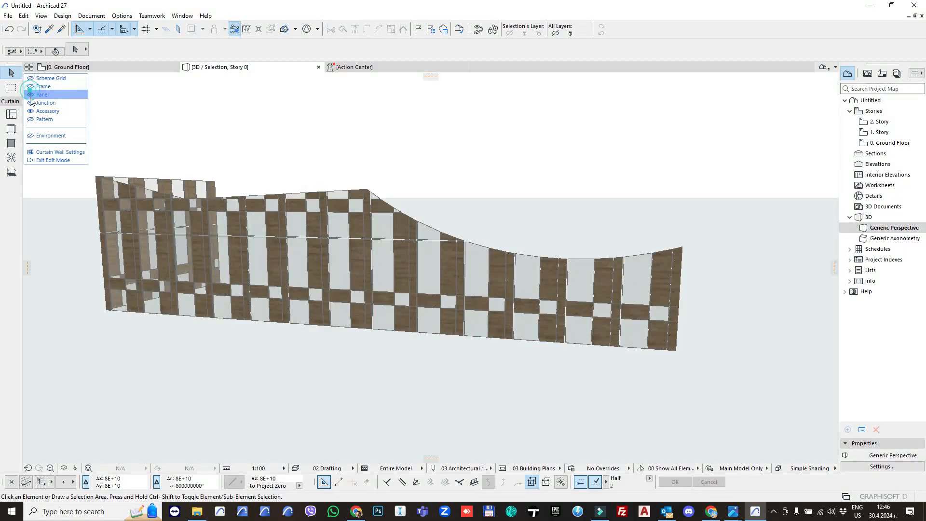
pyautogui.click(31, 95)
pyautogui.click(31, 103)
pyautogui.click(30, 111)
pyautogui.click(29, 78)
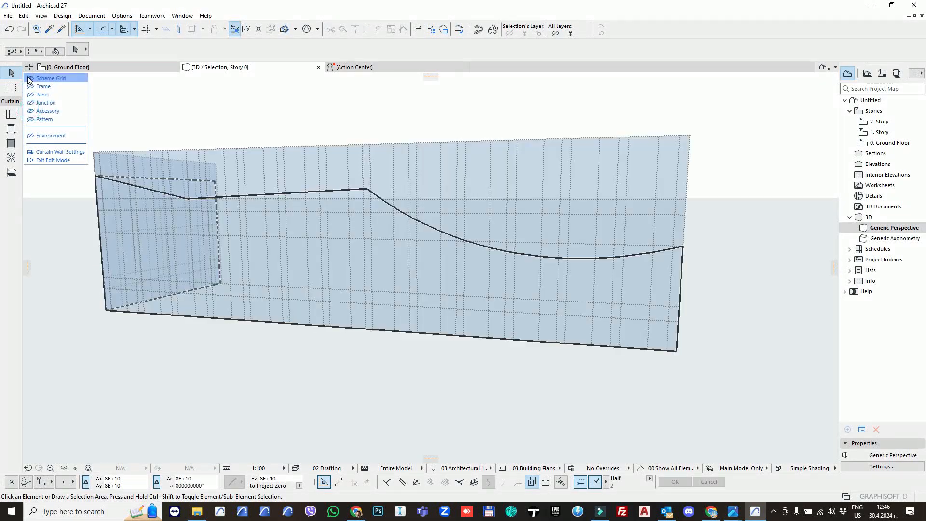
# Rotate the long segment's horizontal grid lines by about 50° around a point near the top of the grid.
pyautogui.click(335, 149)
pyautogui.click(334, 146)
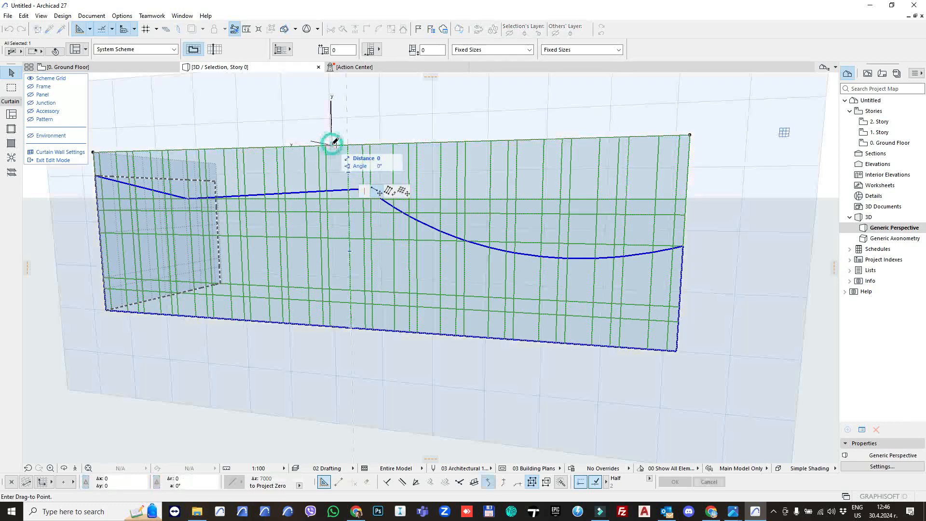
pyautogui.click(392, 192)
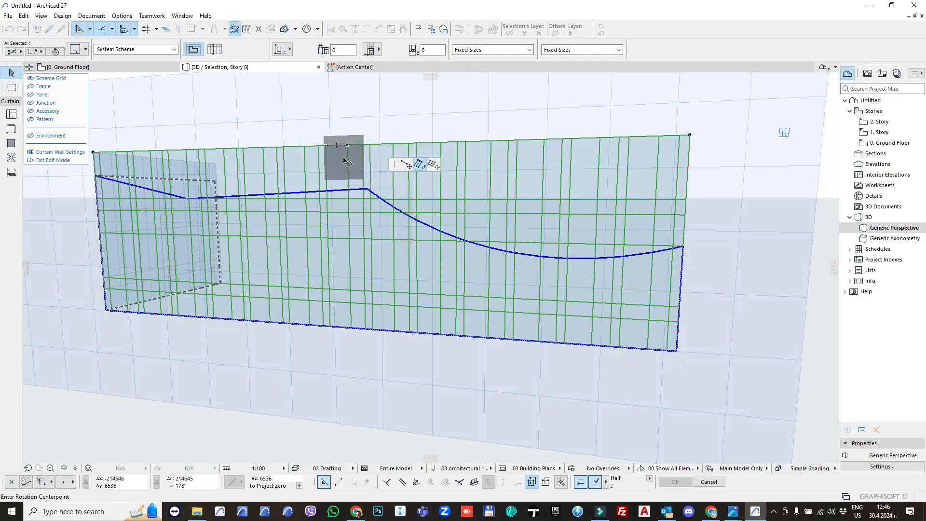
pyautogui.click(344, 158)
pyautogui.click(375, 172)
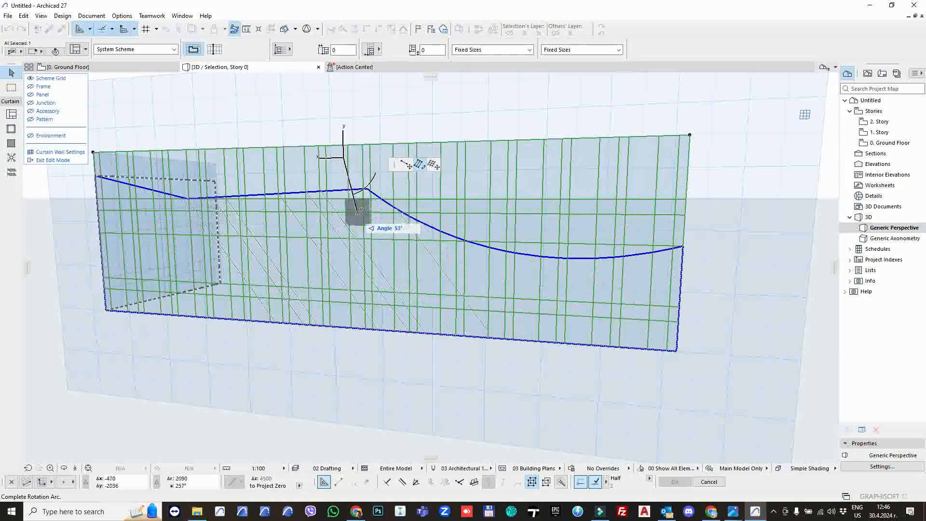
pyautogui.click(364, 215)
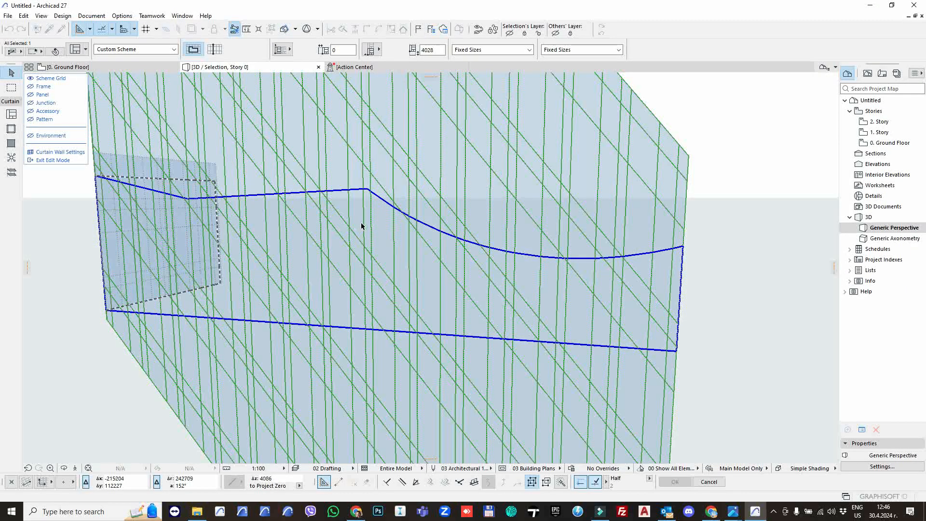
# Leave edit mode to view the slanted panel pattern, and undo the grid line rotation.
pyautogui.press('Escape')
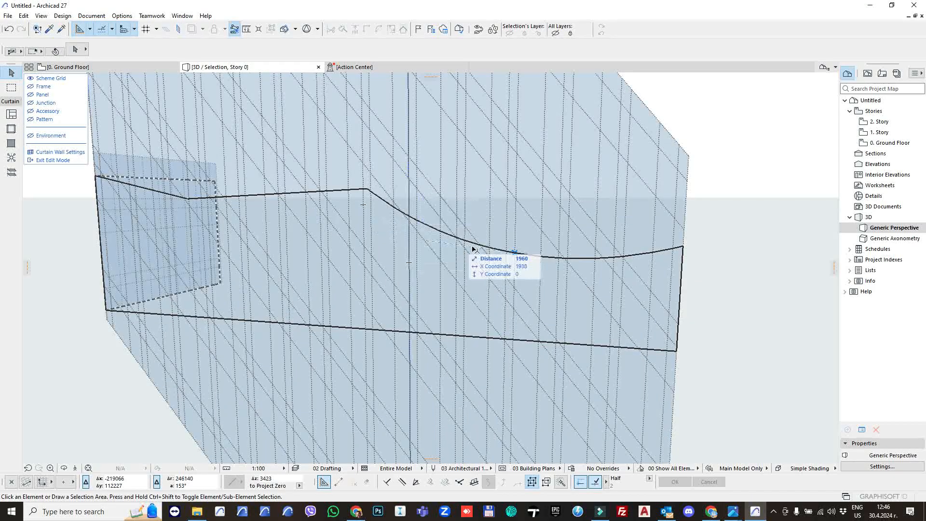
pyautogui.press('Escape')
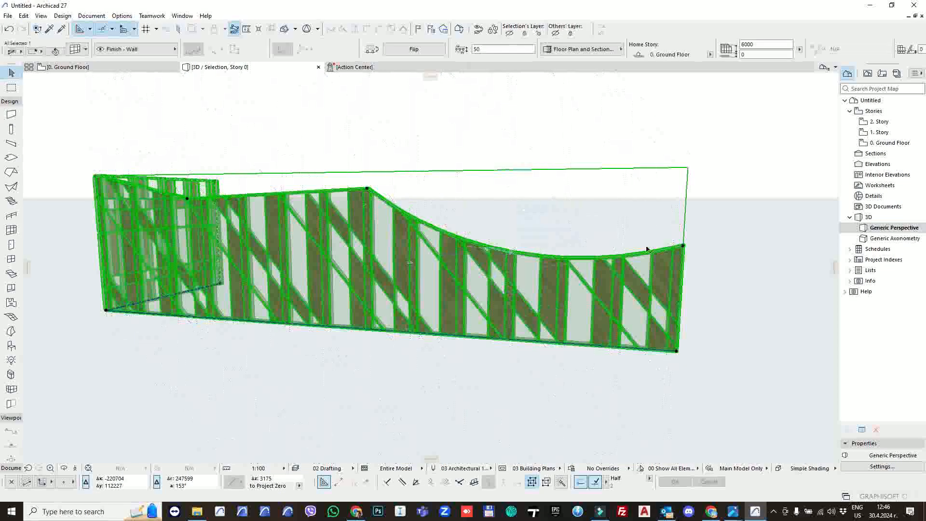
pyautogui.press('Escape')
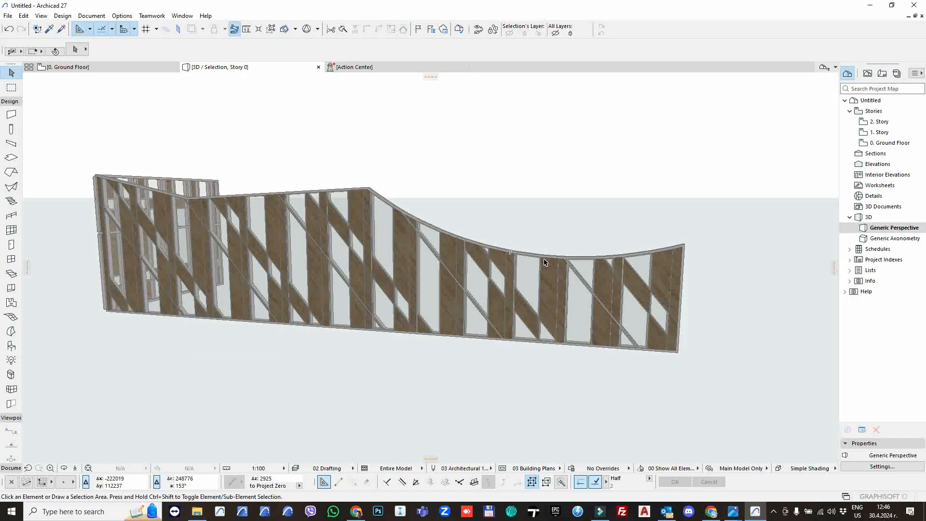
pyautogui.hotkey('ctrl', 'z')
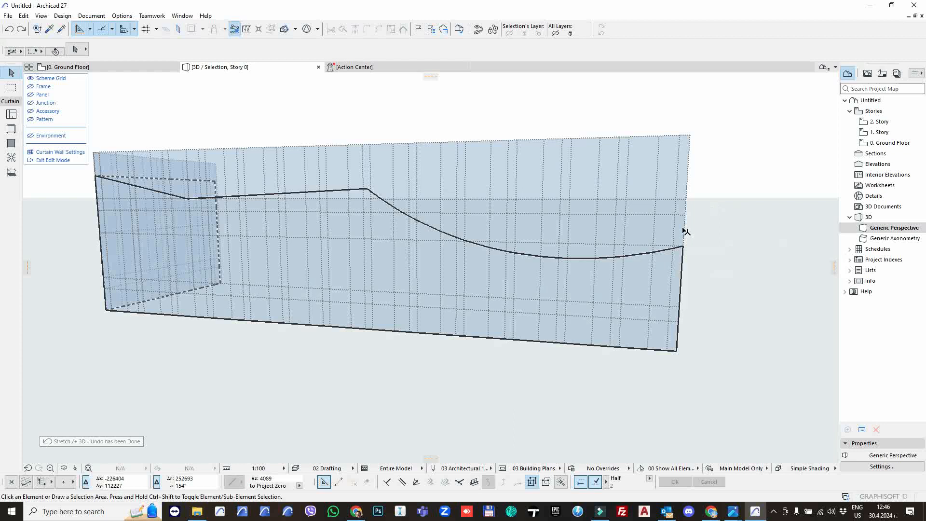
pyautogui.click(684, 228)
pyautogui.click(684, 228)
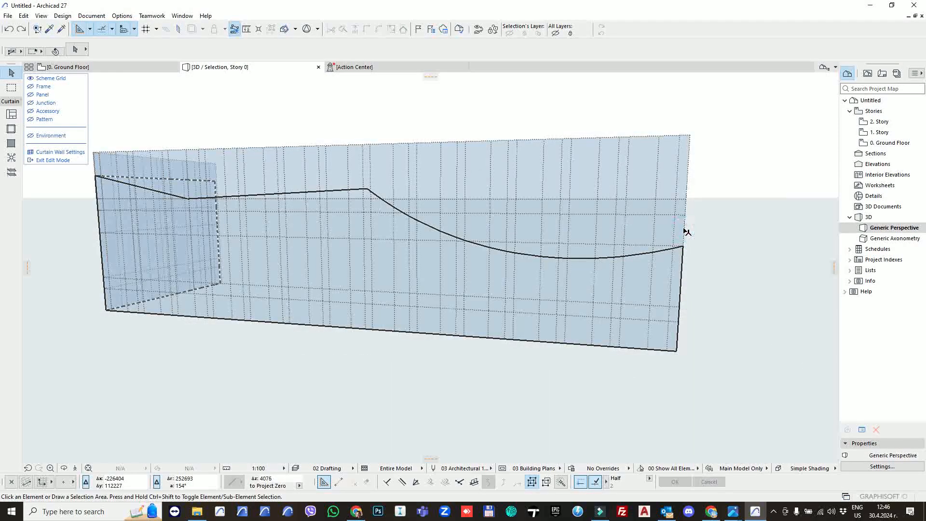
pyautogui.click(684, 231)
pyautogui.click(674, 231)
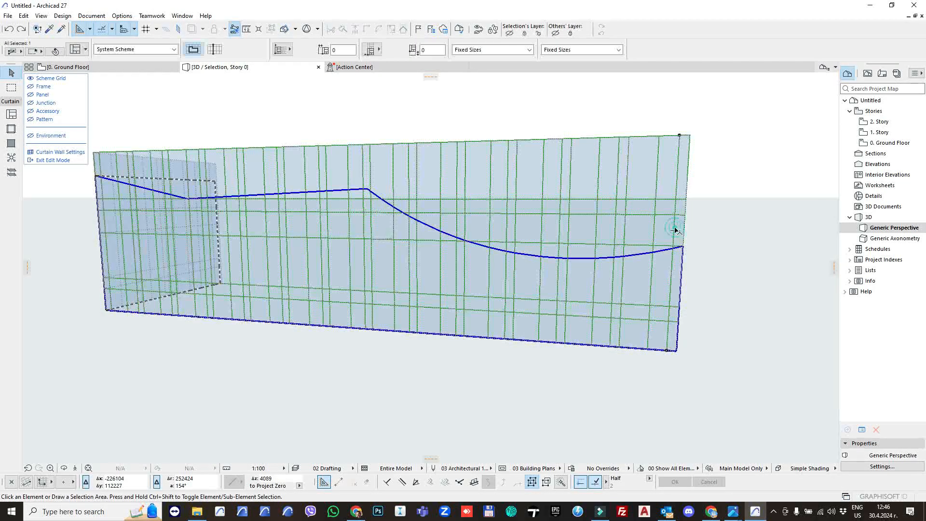
pyautogui.click(676, 227)
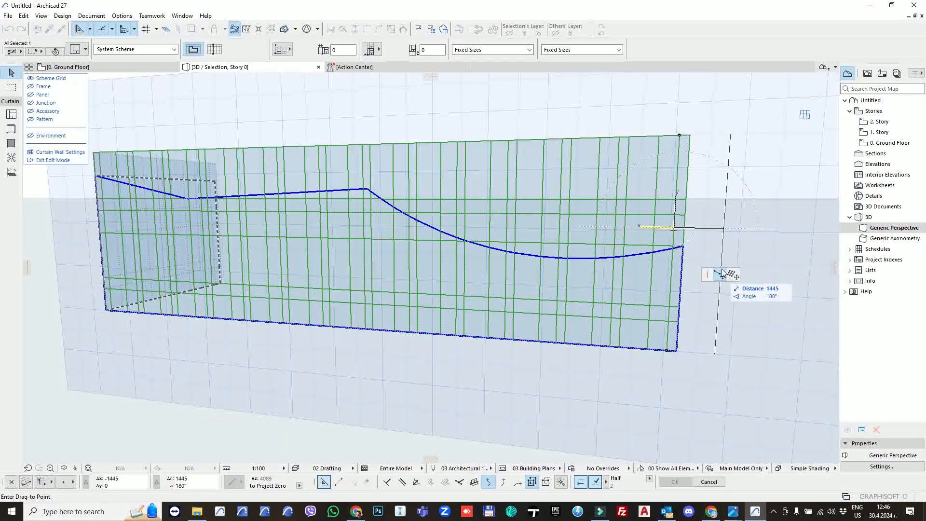
pyautogui.rightClick(664, 248)
pyautogui.click(685, 373)
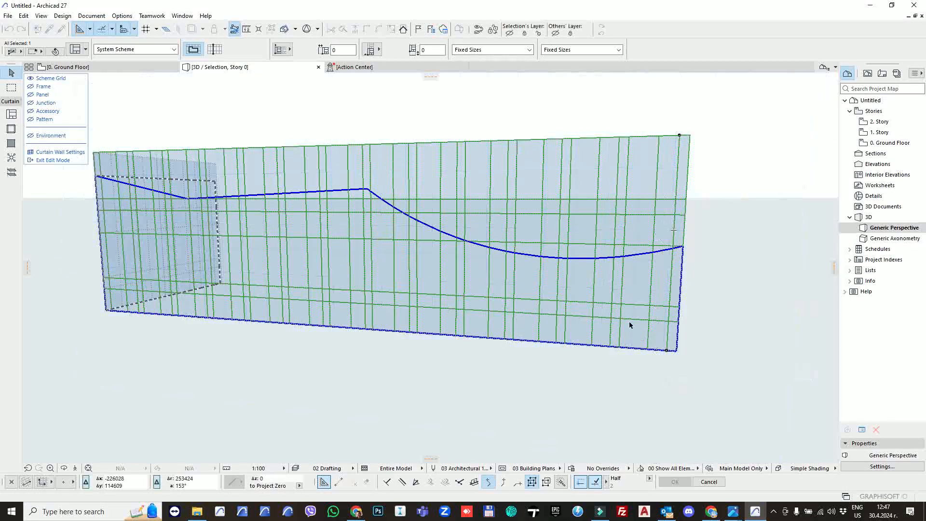
pyautogui.click(633, 320)
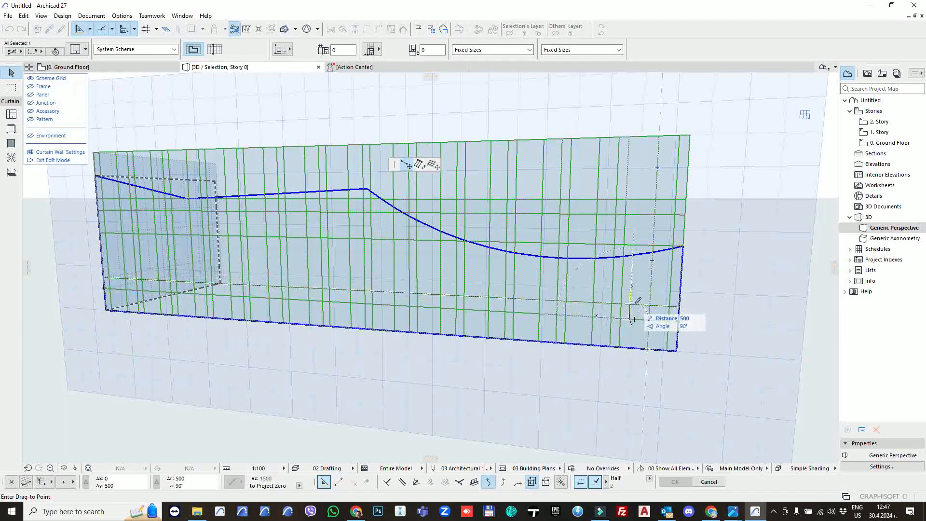
pyautogui.click(419, 165)
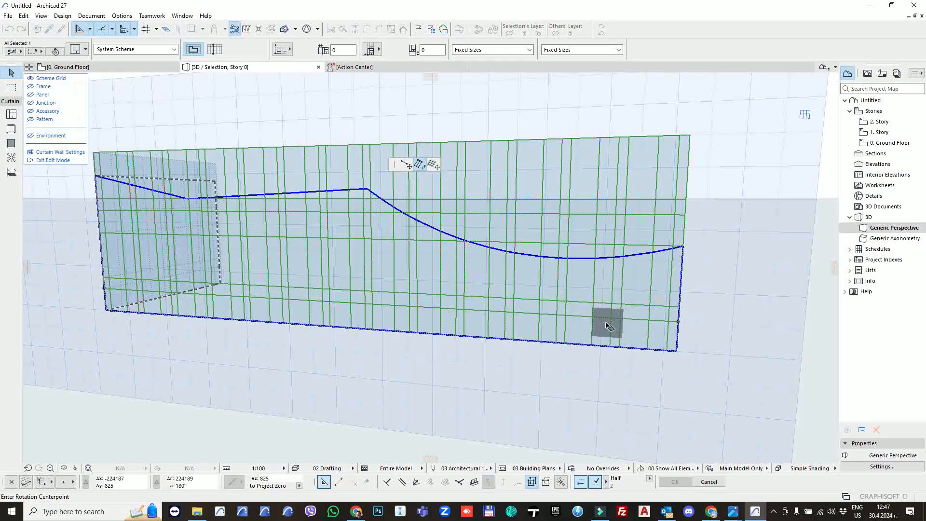
pyautogui.rightClick(604, 332)
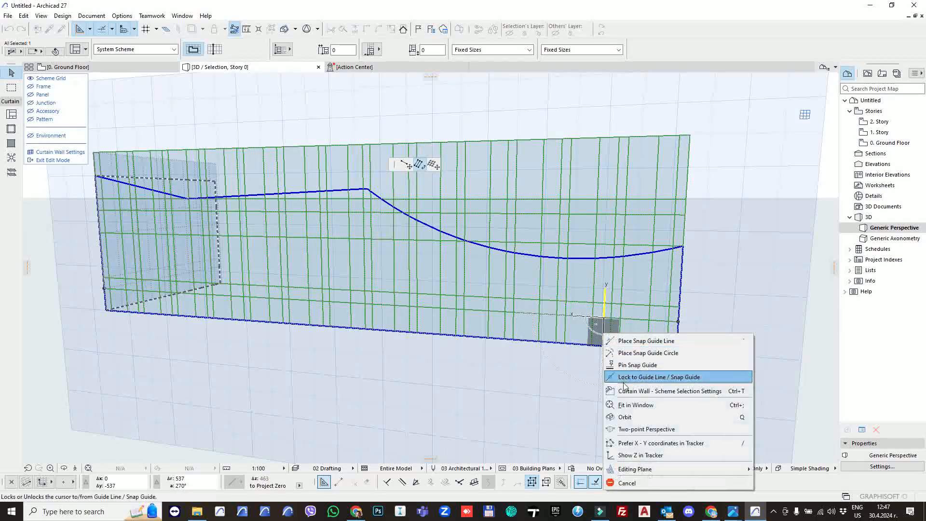
pyautogui.click(611, 406)
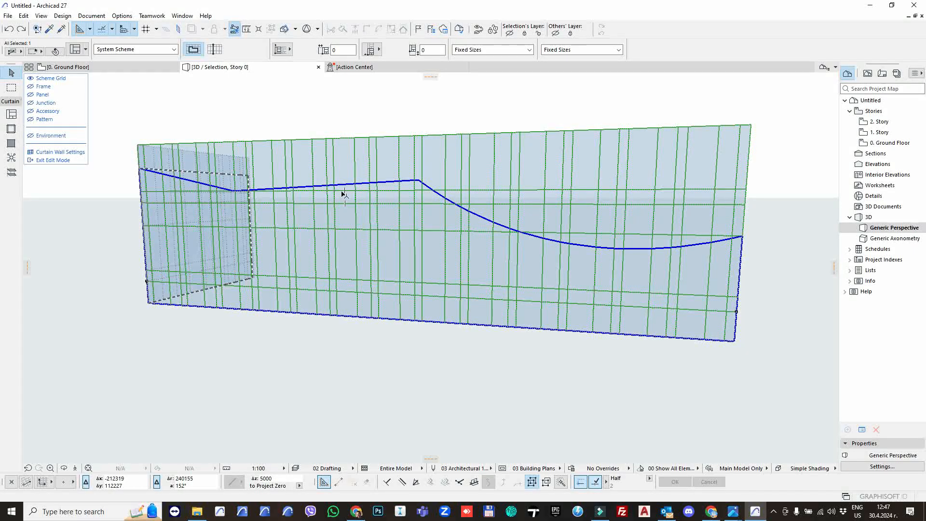
pyautogui.click(341, 194)
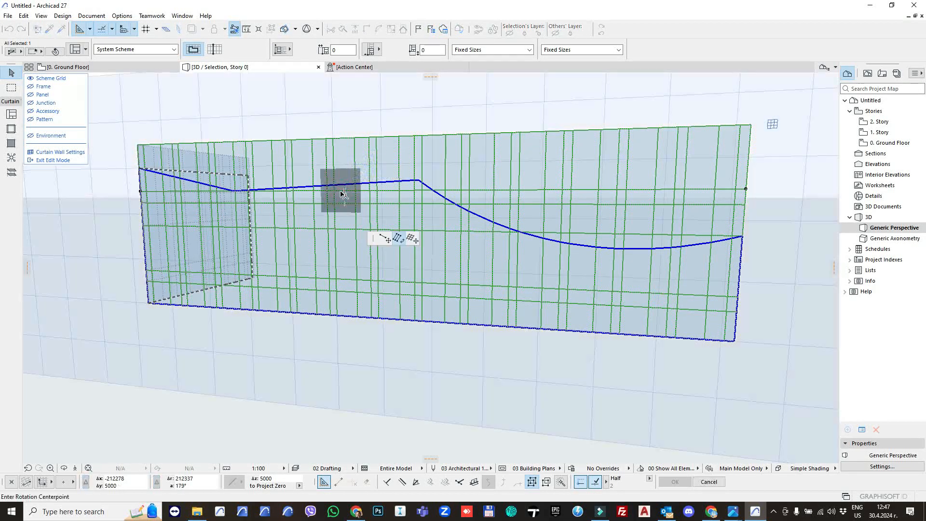
pyautogui.press('Escape')
pyautogui.press('Escape')
pyautogui.press('Escape')
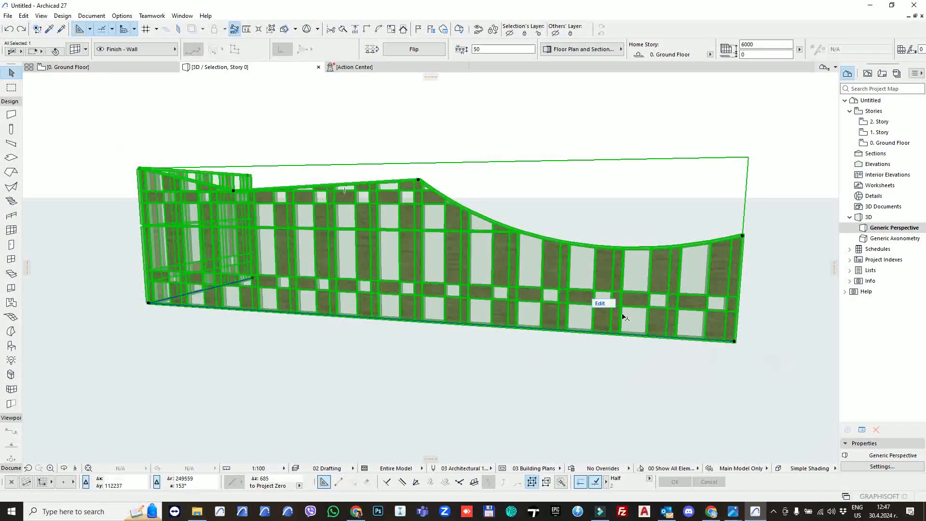
# Reopen the curtain wall in edit mode, hide its frames, panels, junctions and accessories, and show only the scheme grid.
pyautogui.click(420, 230)
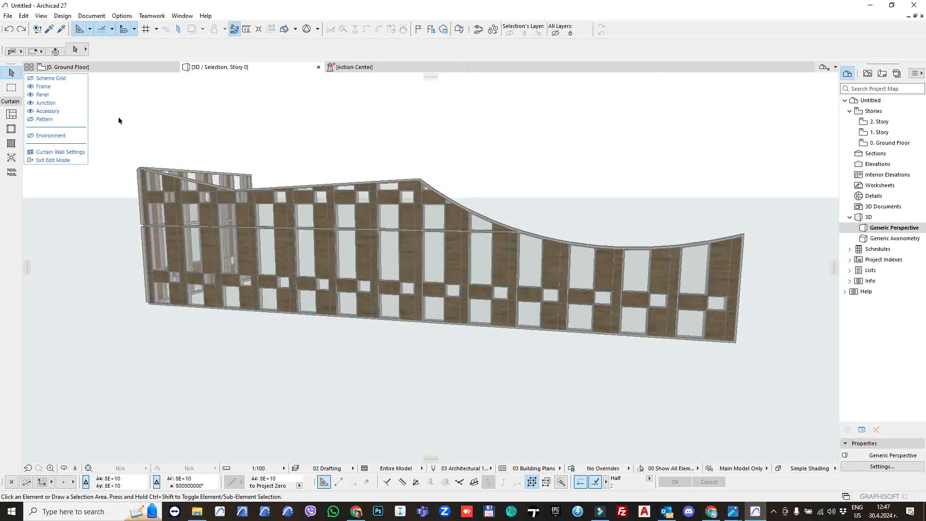
pyautogui.click(33, 87)
pyautogui.click(32, 94)
pyautogui.click(32, 103)
pyautogui.click(30, 109)
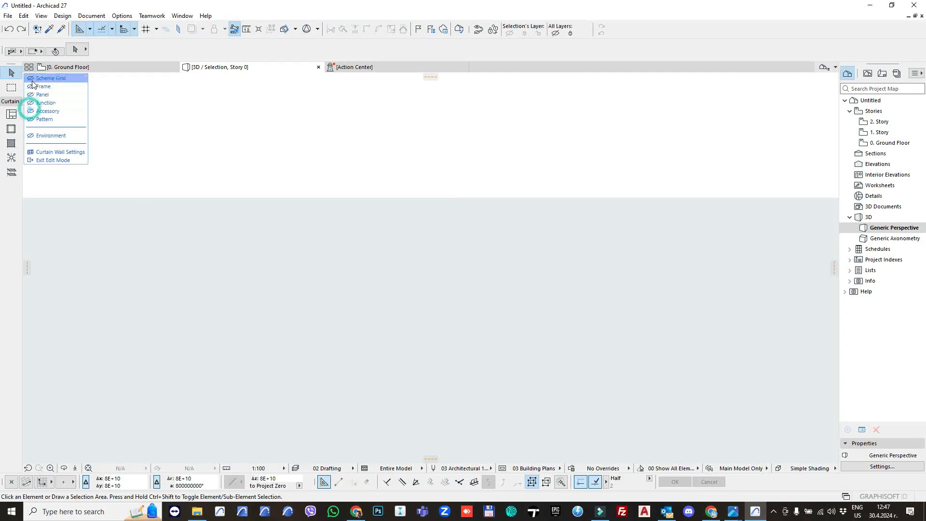
pyautogui.click(31, 79)
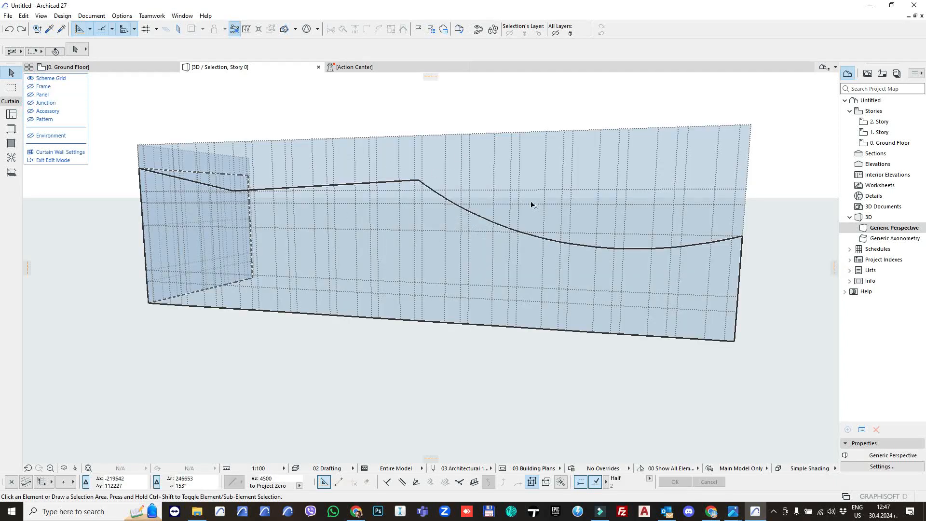
pyautogui.click(519, 234)
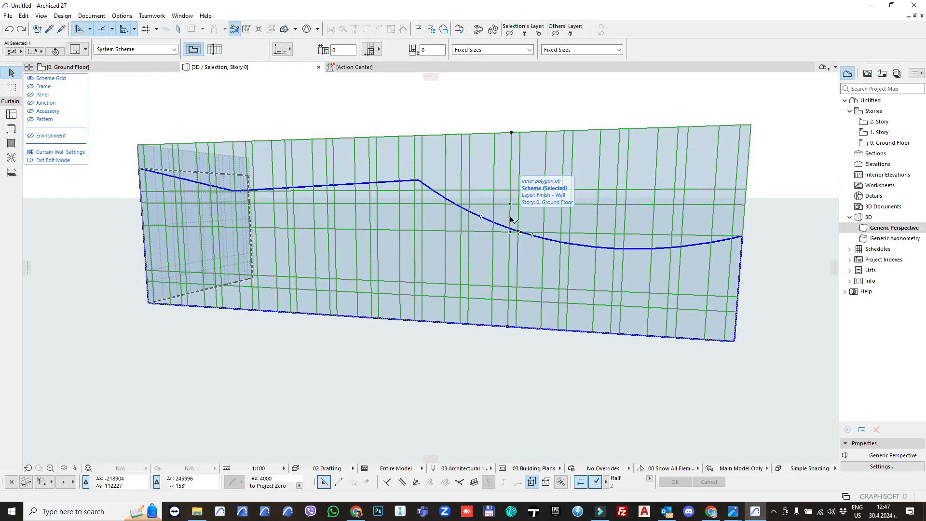
pyautogui.rightClick(510, 219)
pyautogui.click(505, 197)
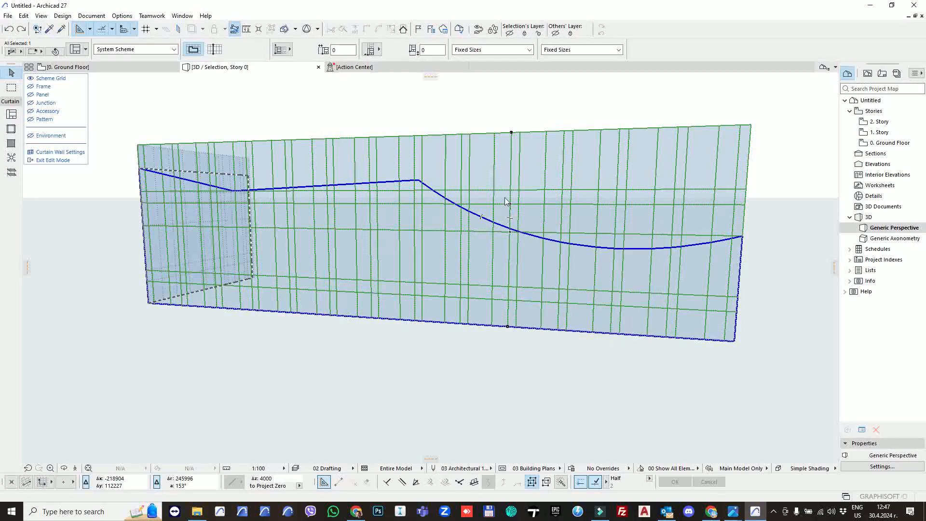
pyautogui.click(481, 136)
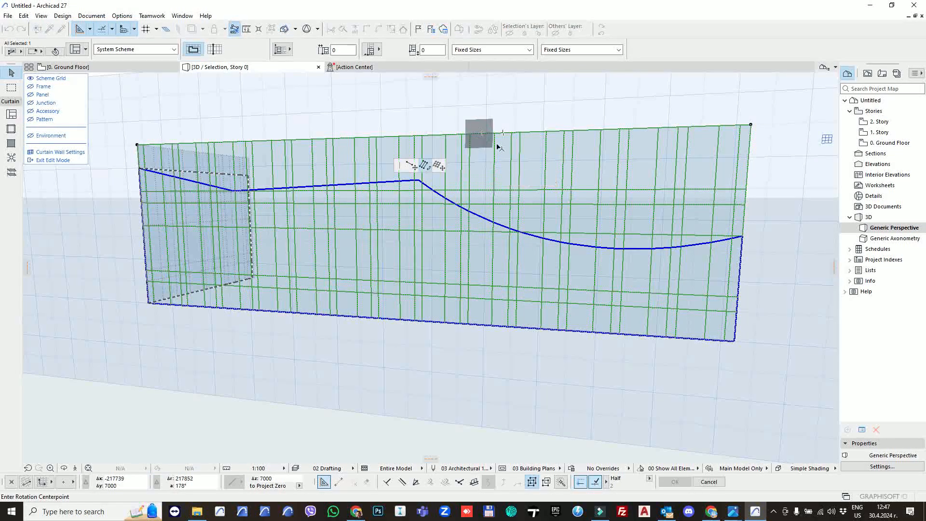
pyautogui.click(477, 190)
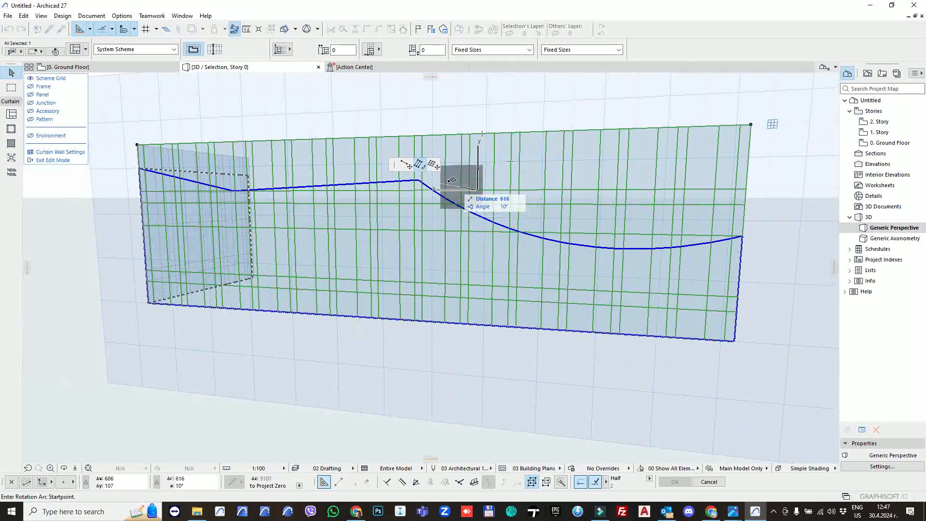
pyautogui.click(432, 165)
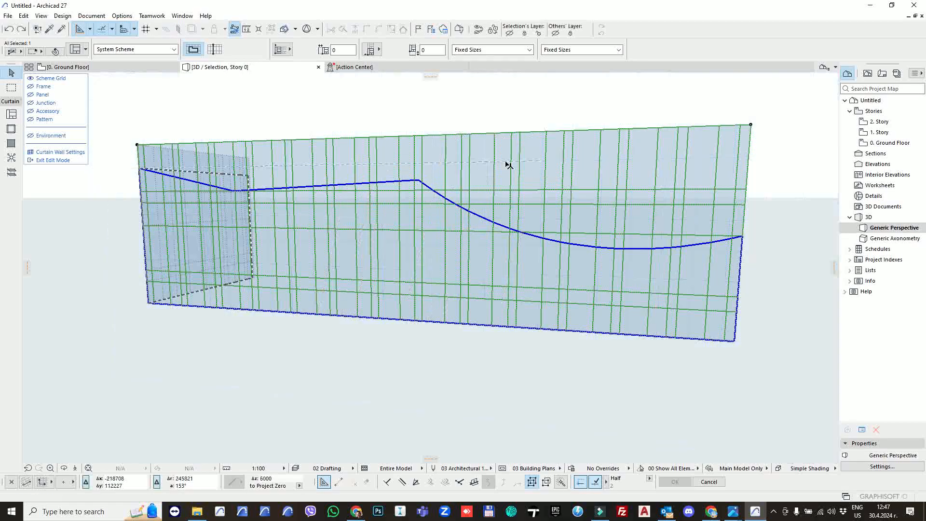
# Rotate the long segment's horizontal grid lines around a point on the upper grid line, right of the boundary's peak.
pyautogui.click(507, 161)
pyautogui.click(530, 192)
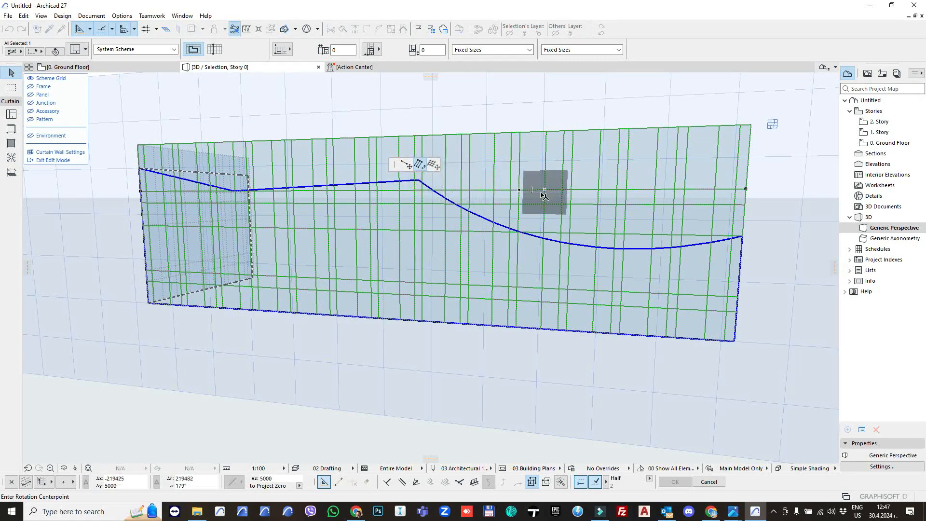
pyautogui.click(531, 190)
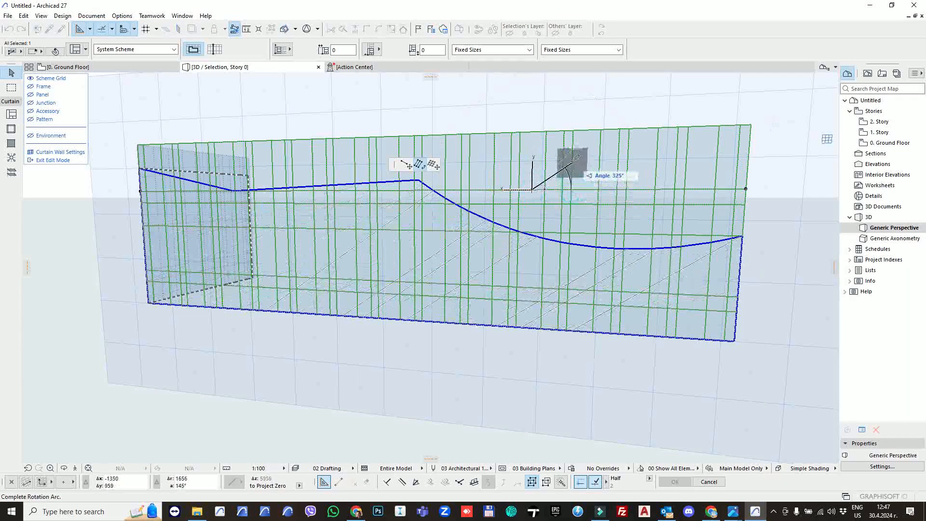
pyautogui.click(590, 178)
pyautogui.click(585, 178)
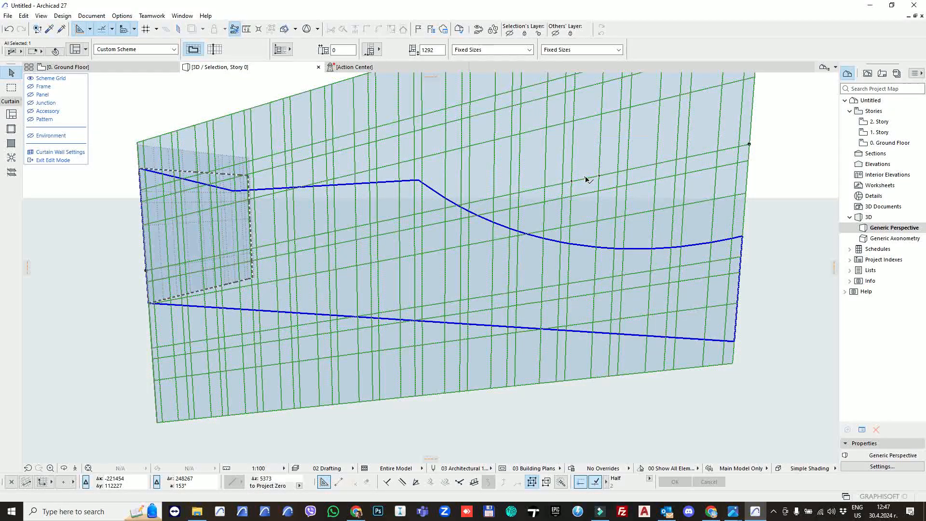
# Leave edit mode to view the tilted panel rows, and undo the grid line rotation.
pyautogui.press('Escape')
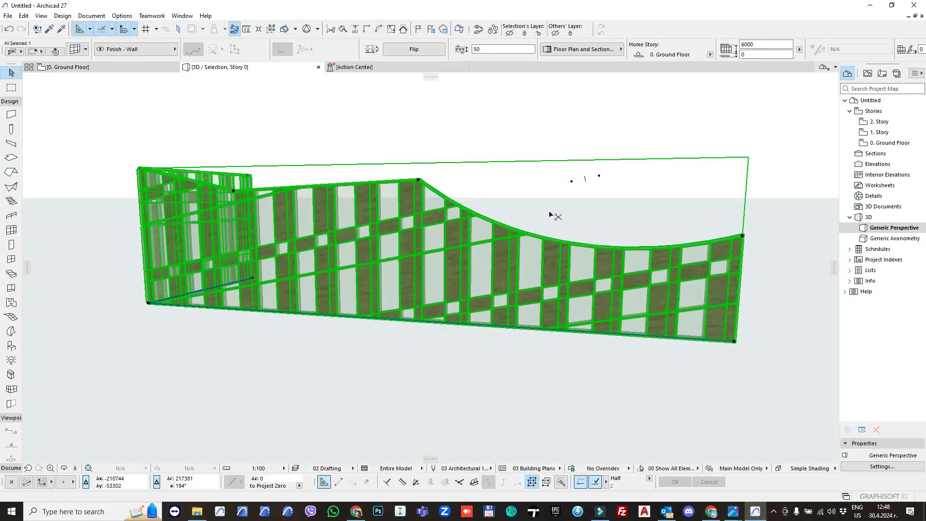
pyautogui.hotkey('ctrl', 'z')
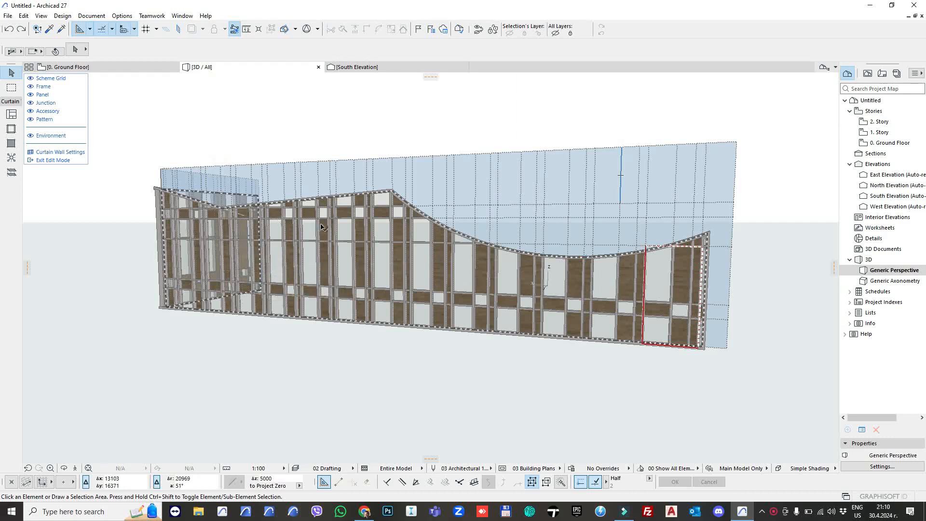
# Leave the curtain wall's edit mode, deselect it, and switch to the ground floor plan.
pyautogui.keyDown('shift'); pyautogui.moveTo(321, 227); pyautogui.dragTo(371, 202, button='middle'); pyautogui.keyUp('shift')
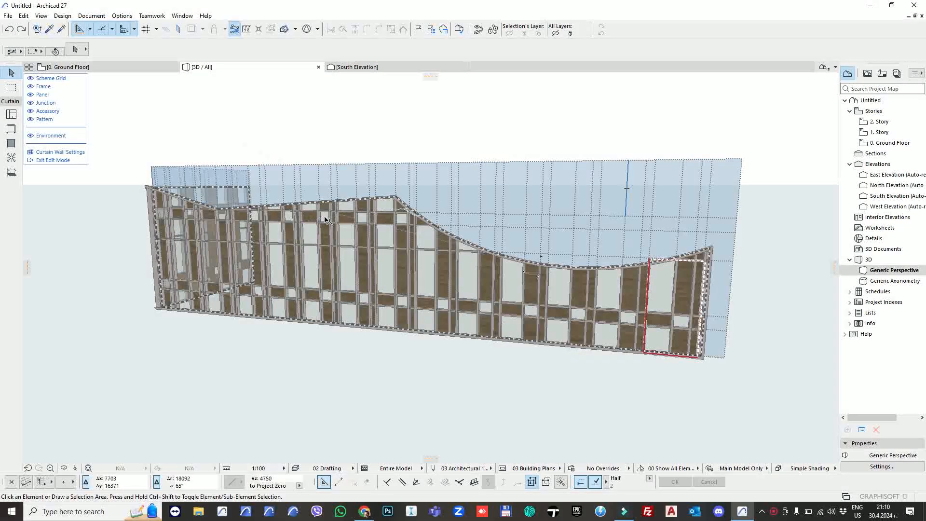
pyautogui.press('Escape')
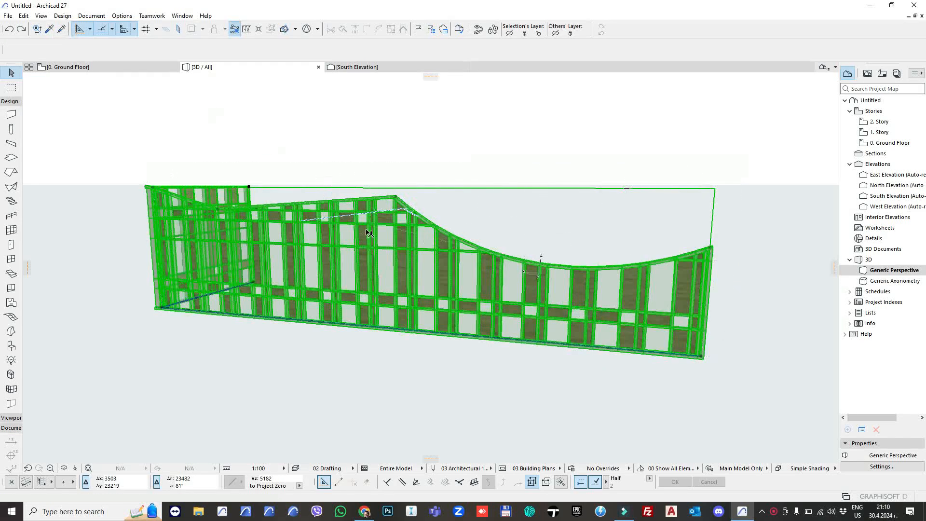
pyautogui.press('Escape')
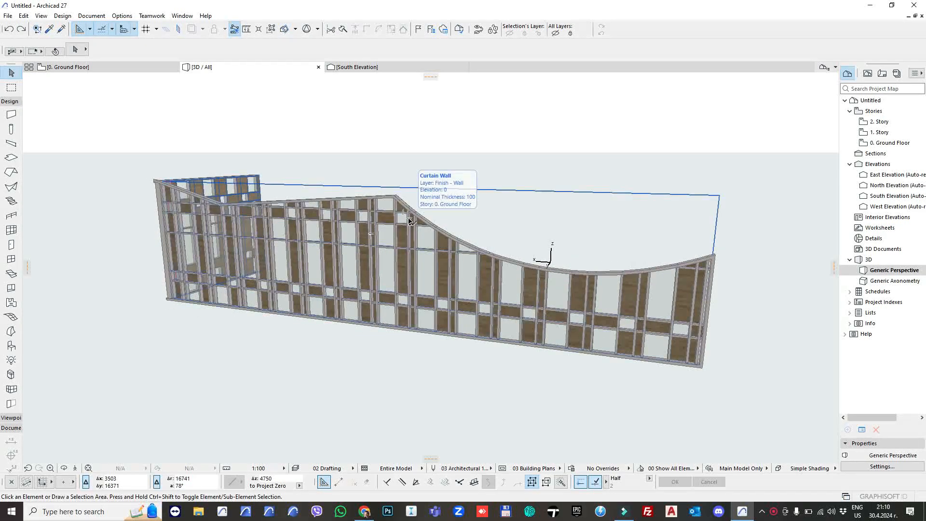
pyautogui.press('F2')
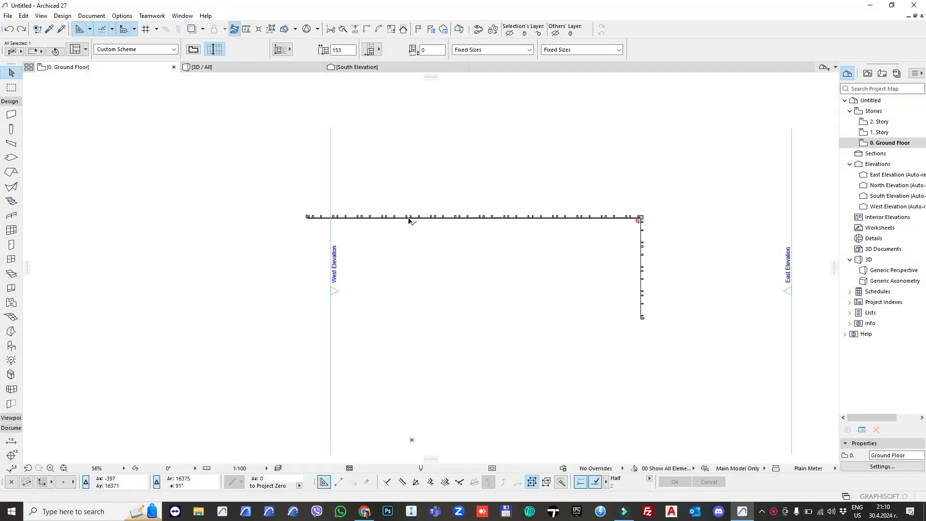
# Draw a straight horizontal curtain wall above the existing long segment, using the settings picked up from the existing curtain wall.
pyautogui.keyDown('alt'); pyautogui.click(307, 217); pyautogui.keyUp('alt')
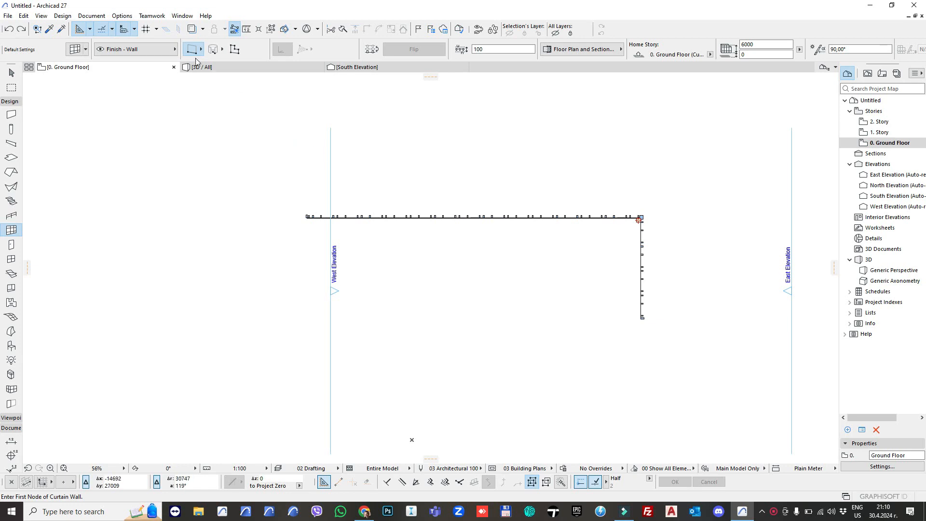
pyautogui.click(296, 157)
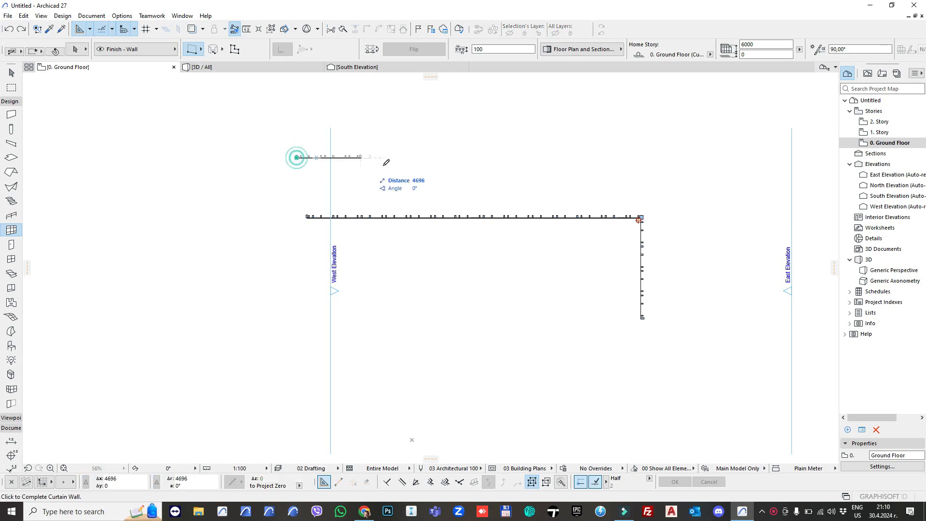
pyautogui.click(634, 157)
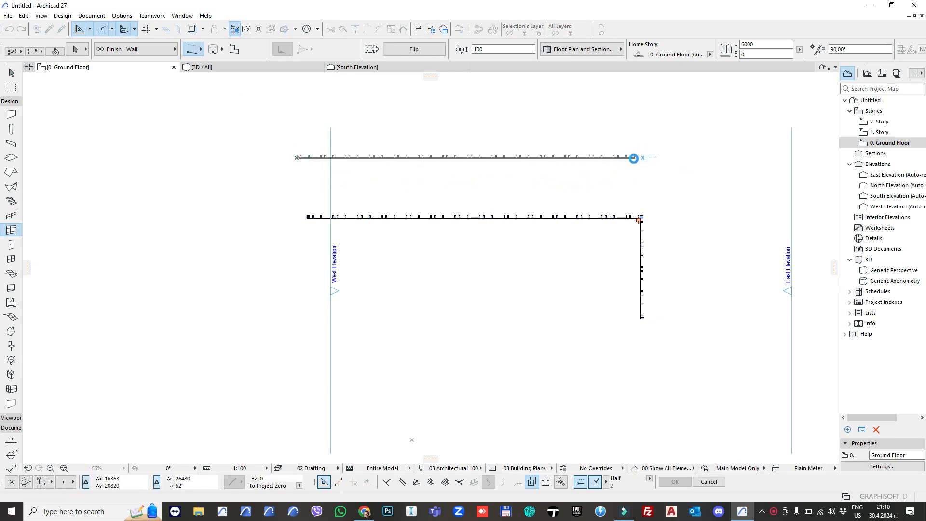
pyautogui.click(634, 159)
pyautogui.click(634, 158)
pyautogui.press('Escape')
# Select the new straight curtain wall and show it alone in the 3D view.
pyautogui.click(615, 158)
pyautogui.press('F3')
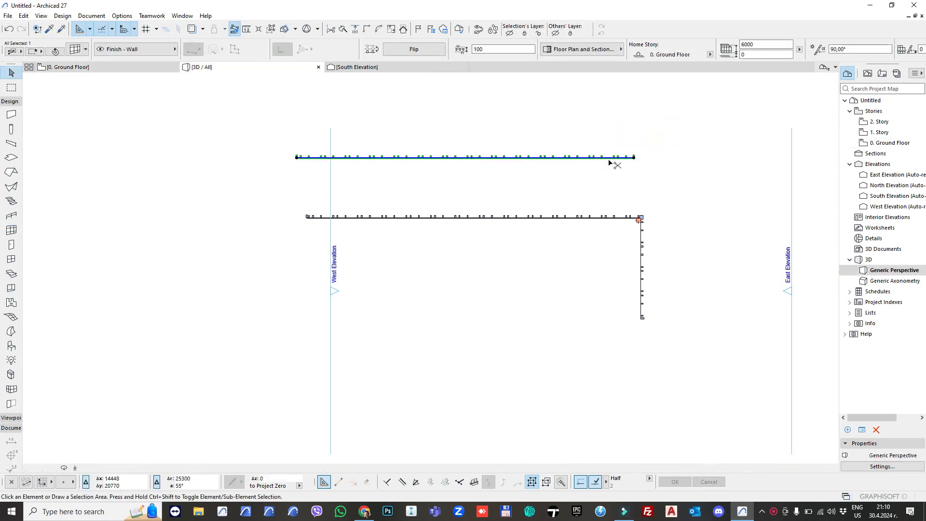
pyautogui.press('F5')
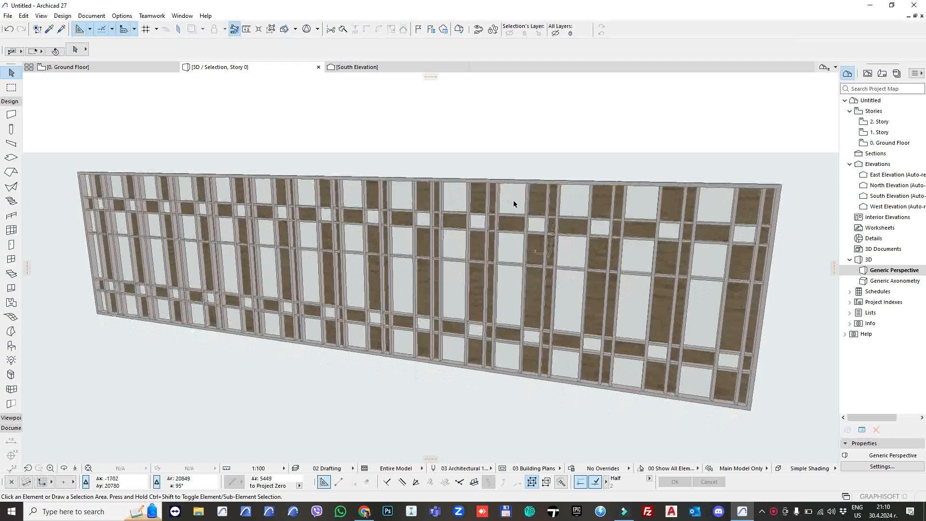
# Open the new curtain wall in edit mode, hide its frames, panels, junctions and accessories, and display its scheme grid.
pyautogui.click(607, 352)
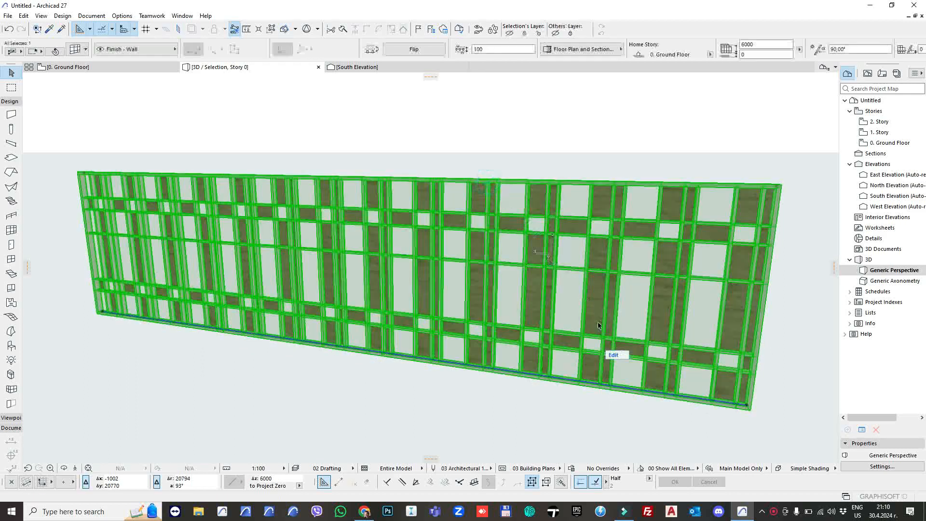
pyautogui.click(116, 116)
pyautogui.click(32, 87)
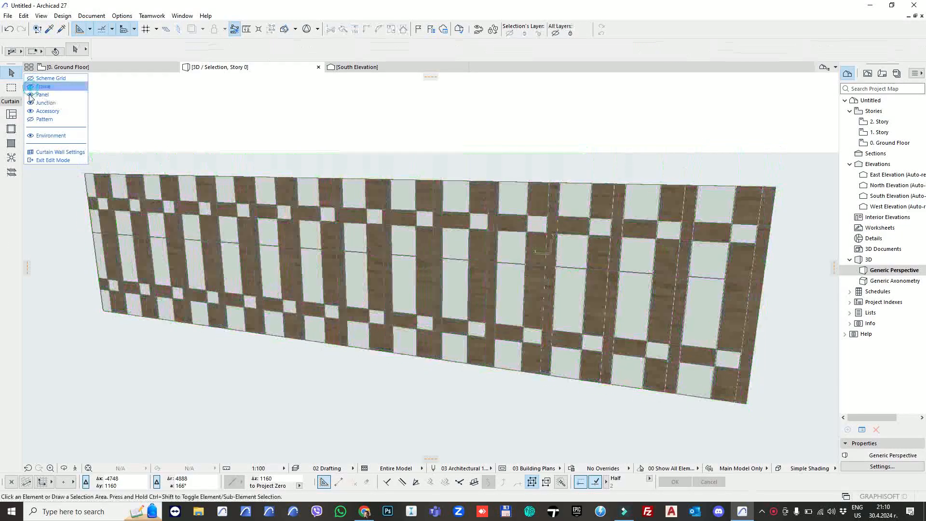
pyautogui.click(31, 95)
pyautogui.click(31, 102)
pyautogui.click(31, 78)
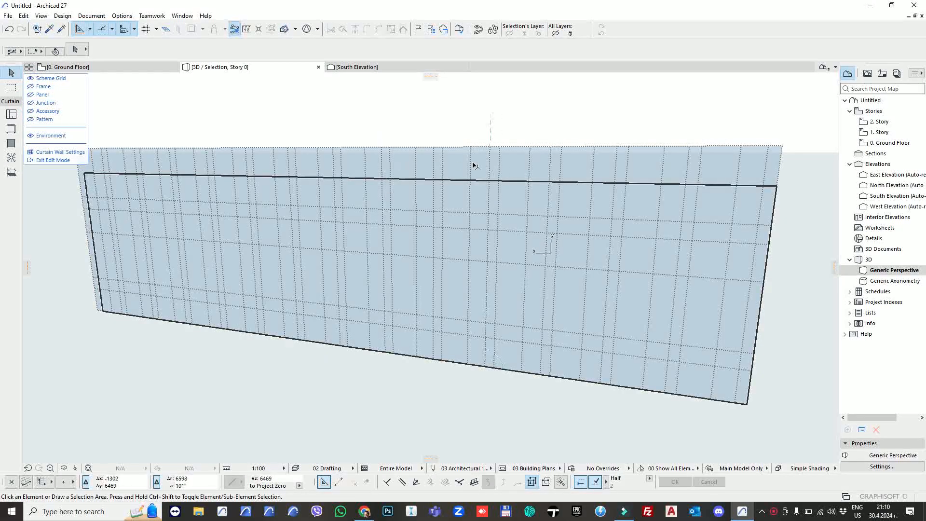
# Rotate only the horizontal scheme grid lines about a point on the grid's upper edge, tilting them across the wall.
pyautogui.click(452, 150)
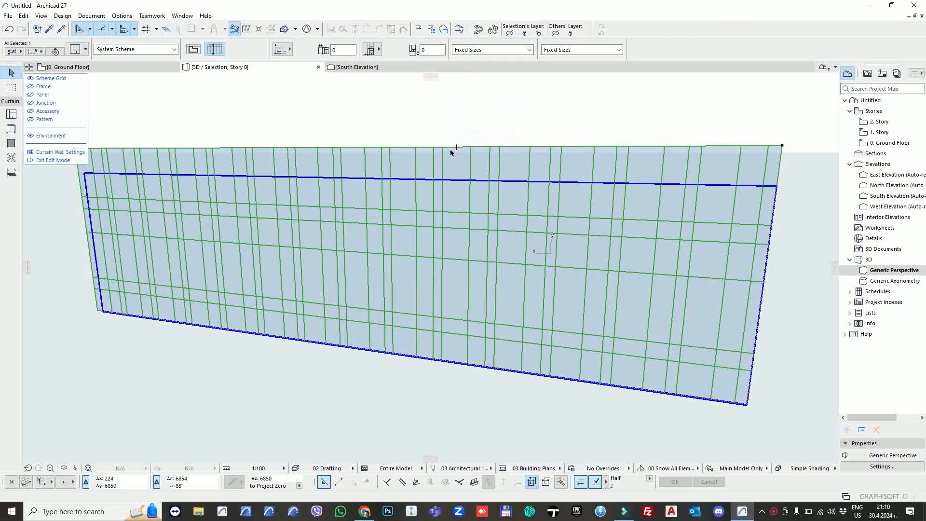
pyautogui.click(452, 150)
pyautogui.click(435, 165)
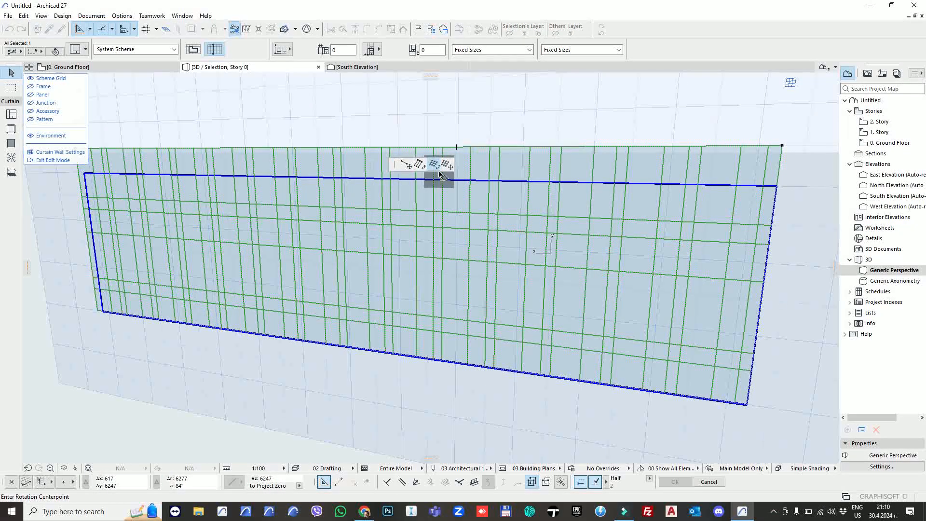
pyautogui.click(420, 164)
pyautogui.click(452, 150)
pyautogui.click(490, 146)
pyautogui.click(491, 136)
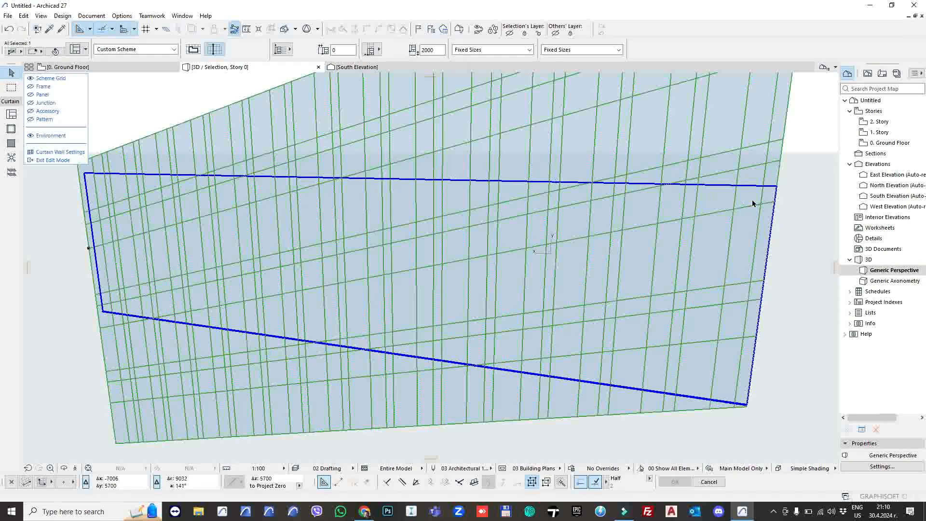
# Try to rotate the vertical scheme grid lines about a point near the boundary's upper corner, and undo that rotation.
pyautogui.click(779, 170)
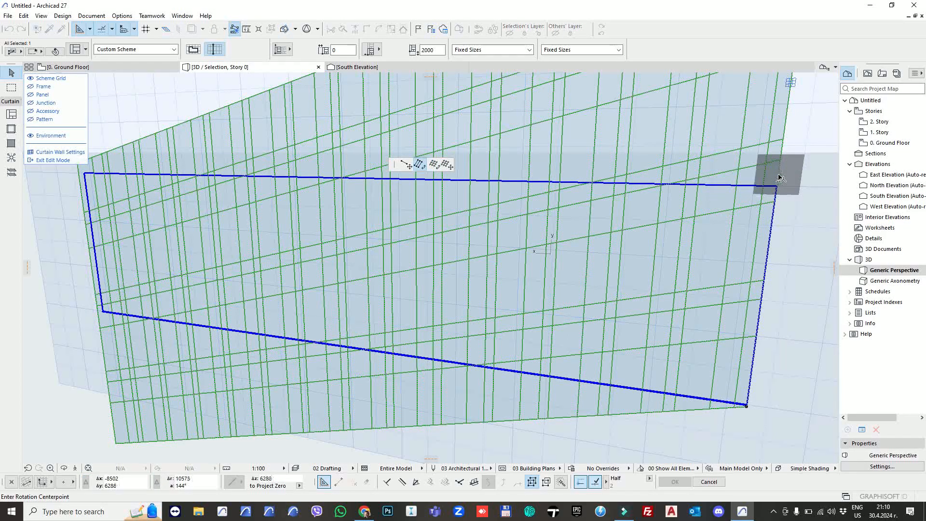
pyautogui.click(780, 178)
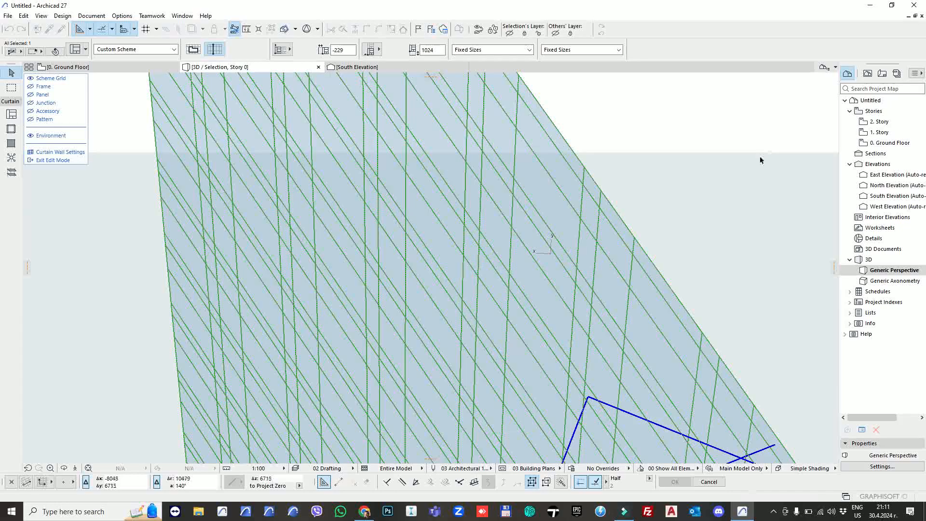
pyautogui.scroll(-2, 646, 232)
pyautogui.moveTo(648, 240); pyautogui.dragTo(602, 188, button='middle')
pyautogui.scroll(-2, 628, 269)
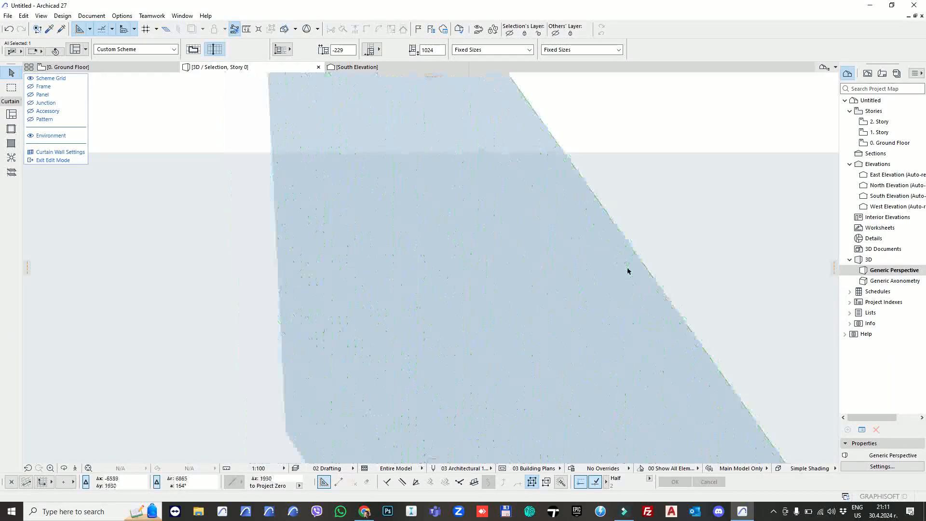
pyautogui.moveTo(628, 270); pyautogui.dragTo(571, 153, button='middle')
pyautogui.moveTo(626, 237); pyautogui.dragTo(584, 148, button='middle')
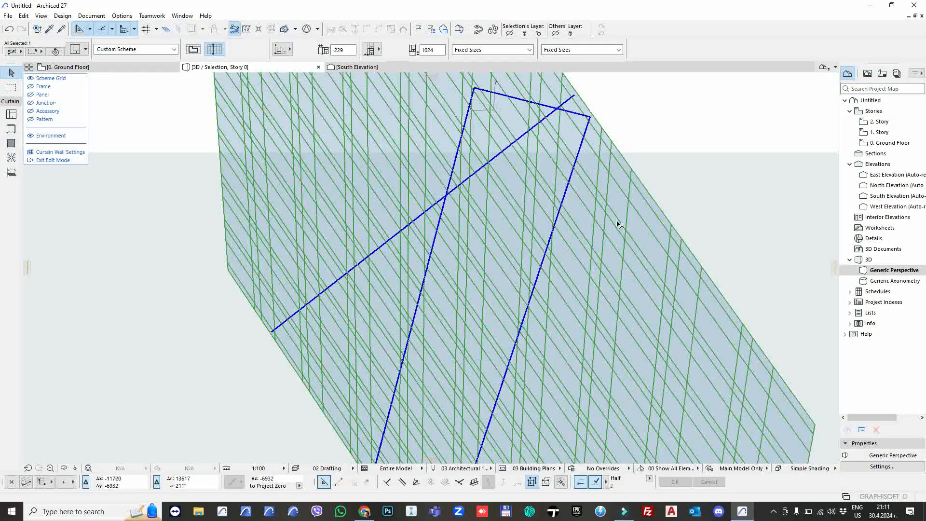
pyautogui.scroll(-1, 618, 225)
pyautogui.scroll(-1, 617, 217)
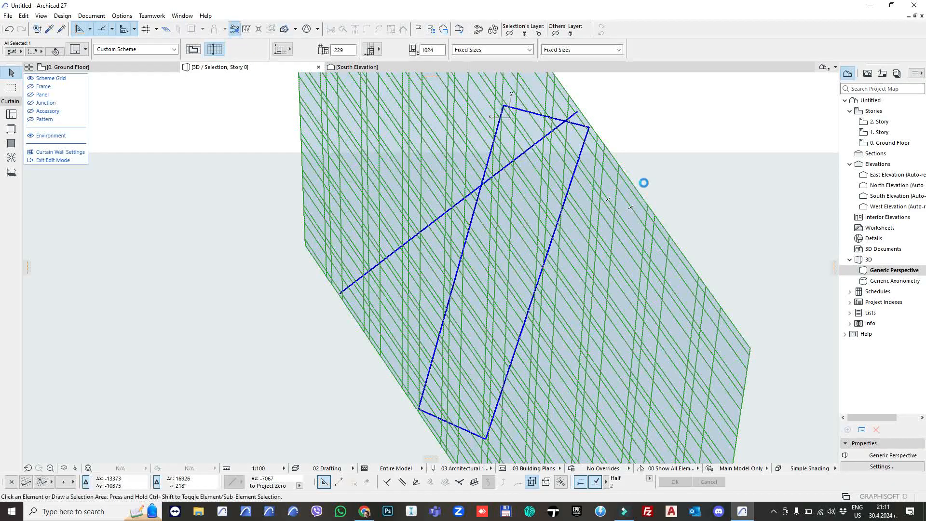
pyautogui.hotkey('ctrl', 'z')
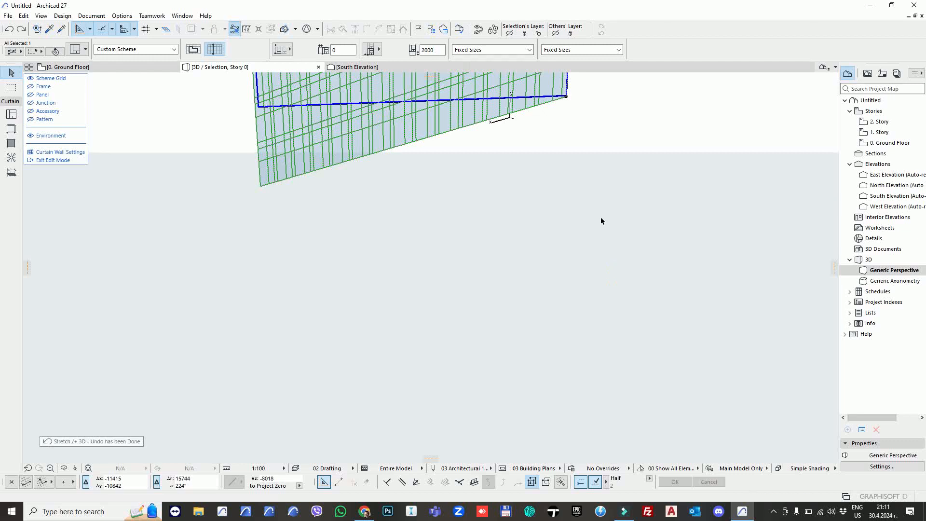
# Try to rotate the vertical scheme grid lines about a point inside the wall, and undo the single-direction grid rotations.
pyautogui.scroll(1, 560, 198)
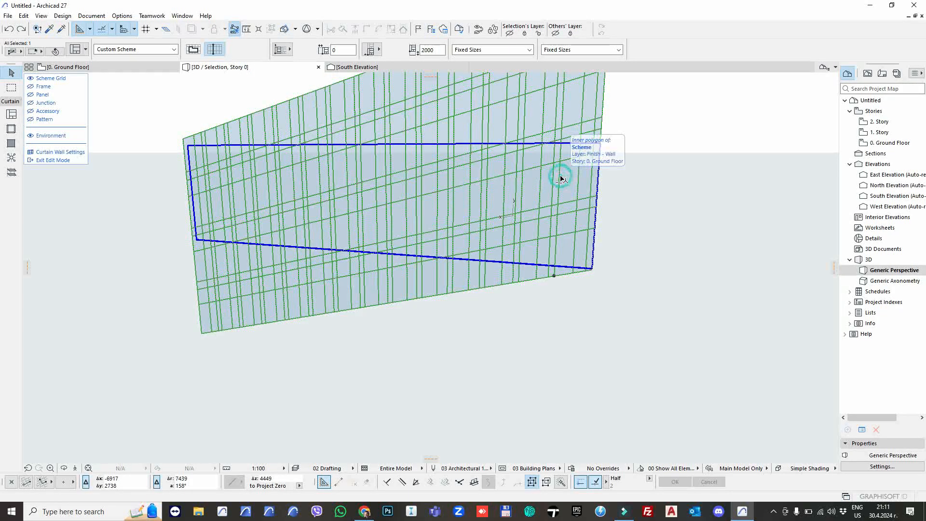
pyautogui.click(559, 177)
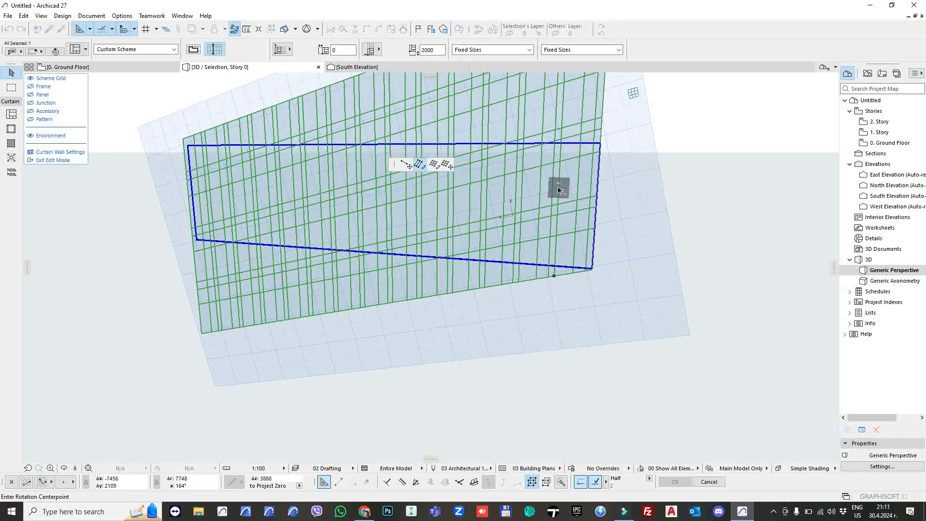
pyautogui.click(558, 185)
pyautogui.click(556, 162)
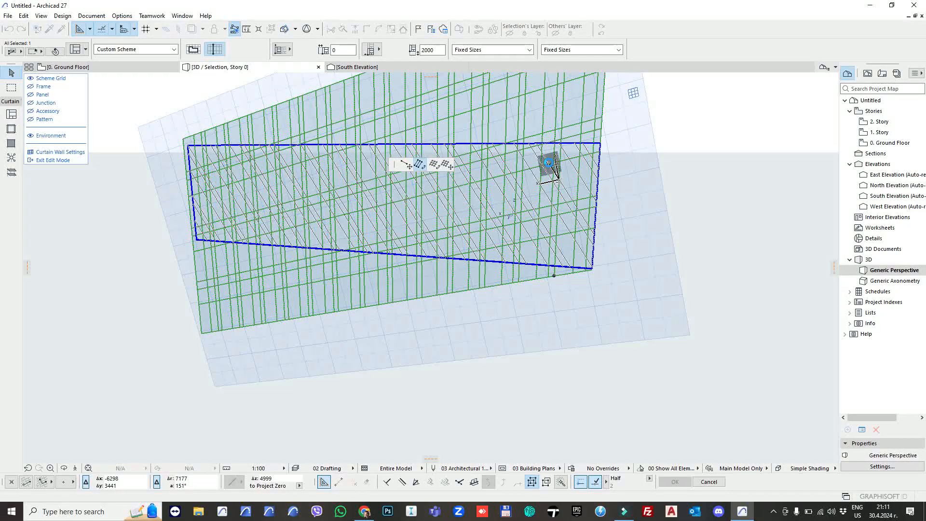
pyautogui.click(551, 162)
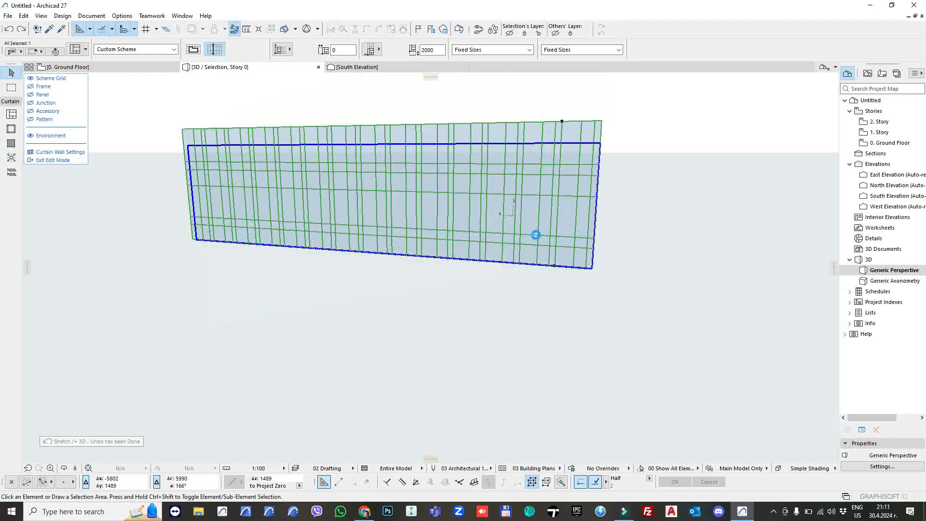
# Rotate both scheme grid directions together about a point in the wall's middle, then leave edit mode and deselect the wall.
pyautogui.click(461, 124)
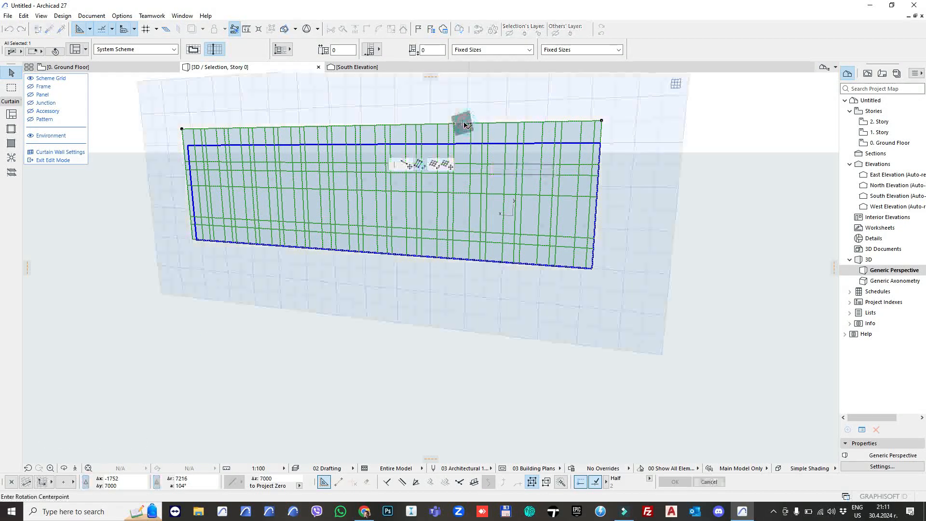
pyautogui.click(433, 164)
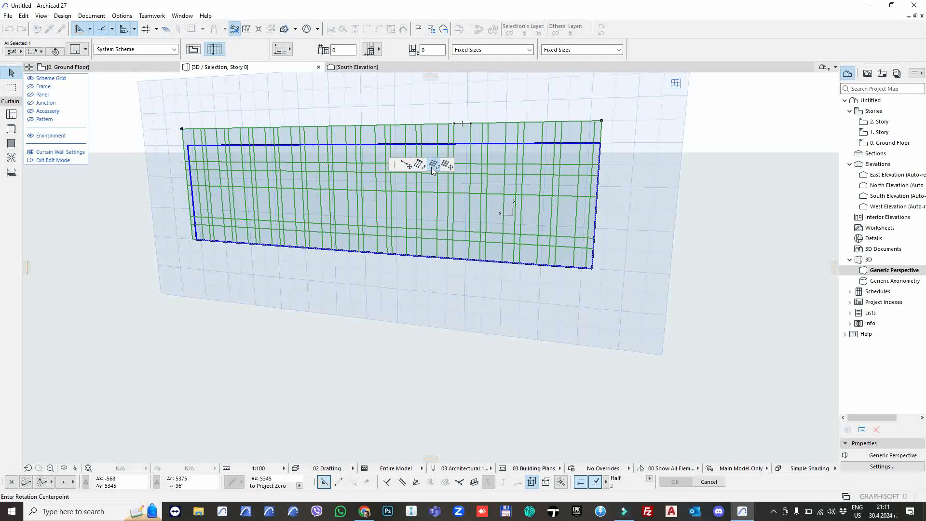
pyautogui.click(454, 193)
pyautogui.click(454, 147)
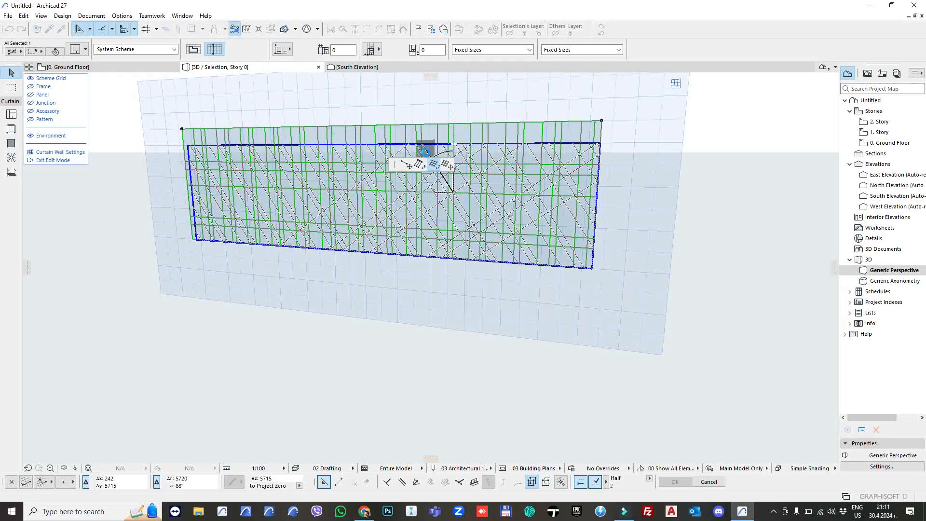
pyautogui.click(425, 152)
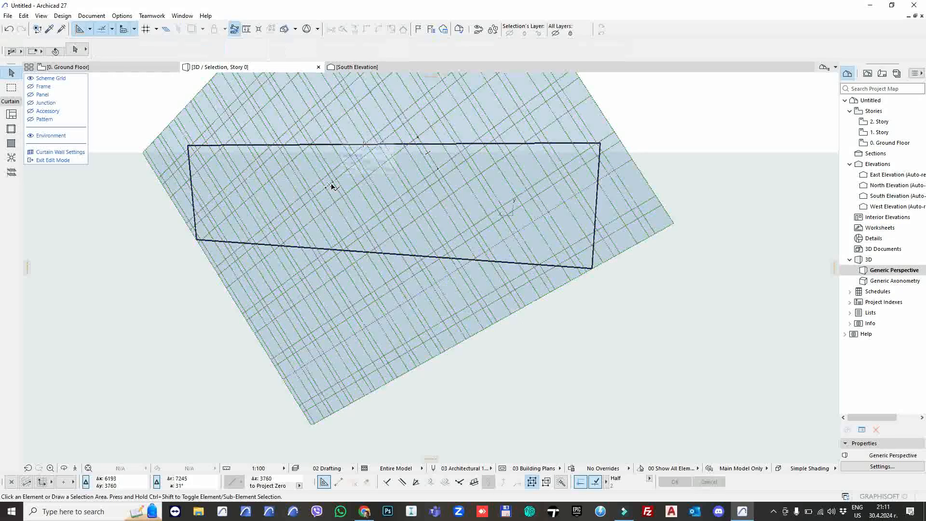
pyautogui.press('Escape')
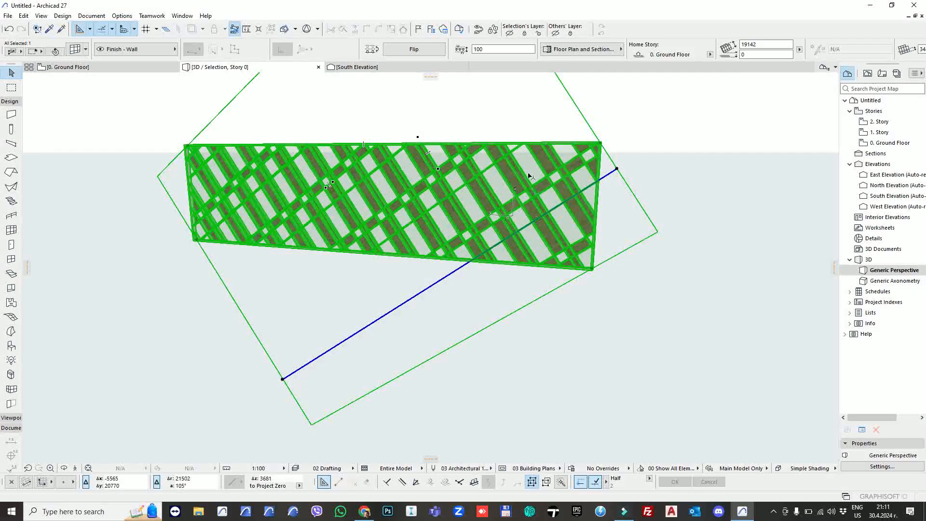
pyautogui.press('Escape')
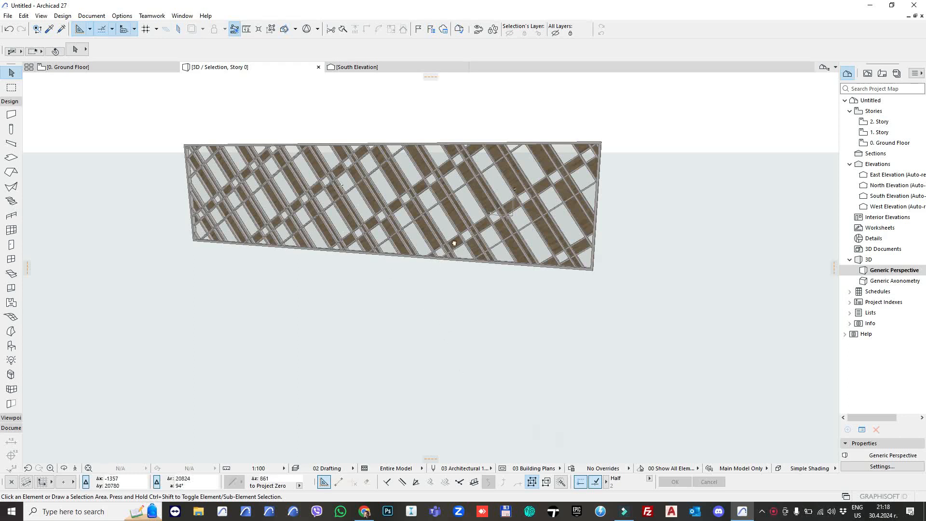
pyautogui.keyDown('shift'); pyautogui.moveTo(454, 243); pyautogui.dragTo(397, 211, button='middle'); pyautogui.keyUp('shift')
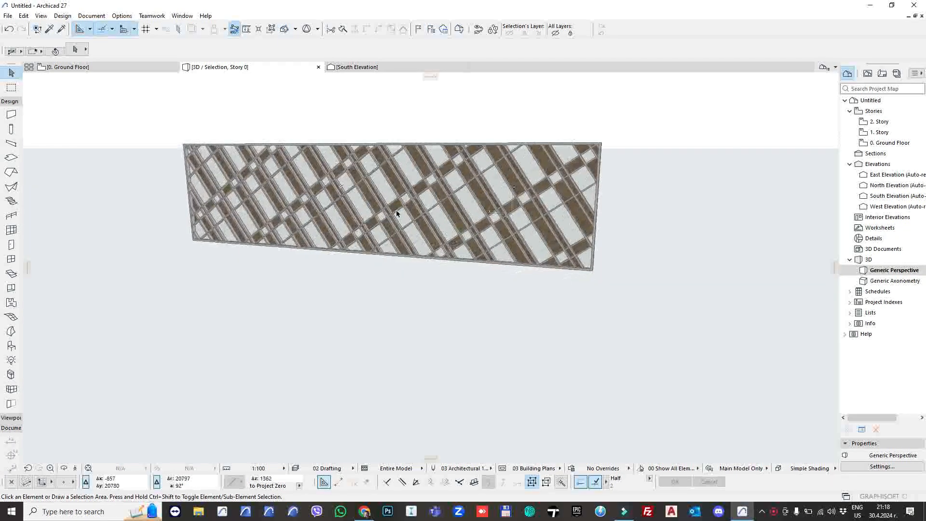
# Select the L-shaped curtain wall on the ground floor plan and show it alone in the 3D view.
pyautogui.click(148, 71)
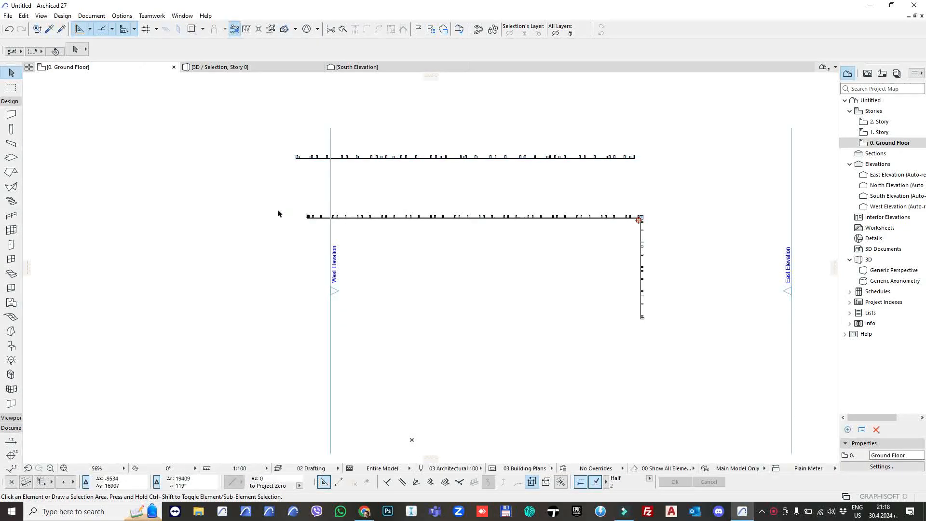
pyautogui.click(307, 217)
pyautogui.press('F5')
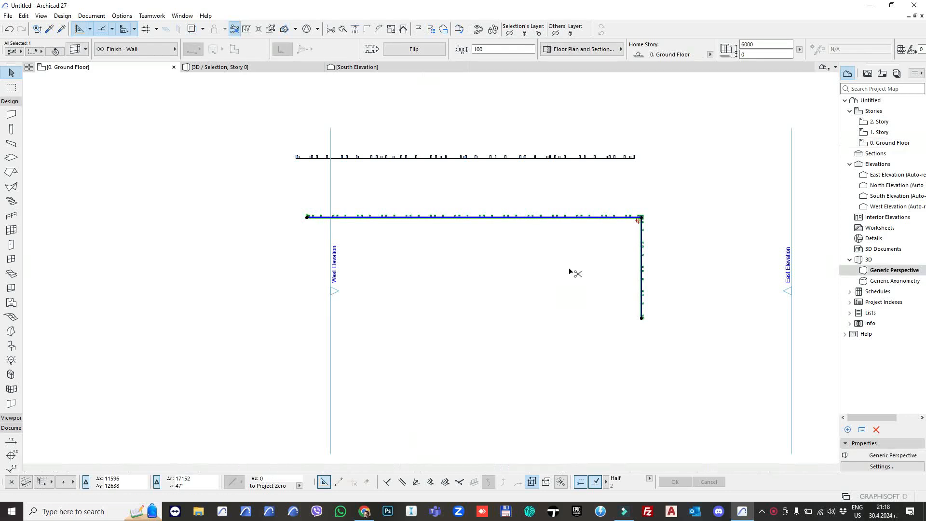
pyautogui.scroll(5, 498, 235)
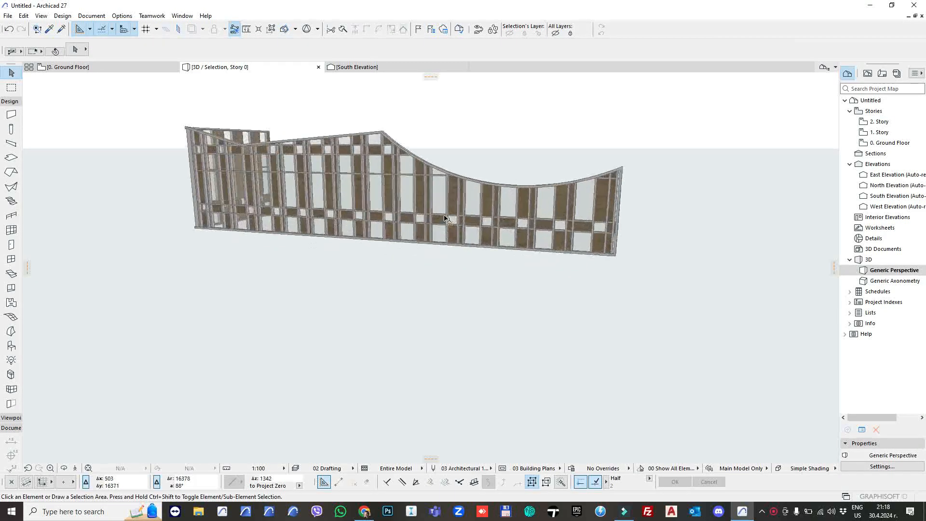
pyautogui.moveTo(469, 233); pyautogui.dragTo(490, 245, button='middle')
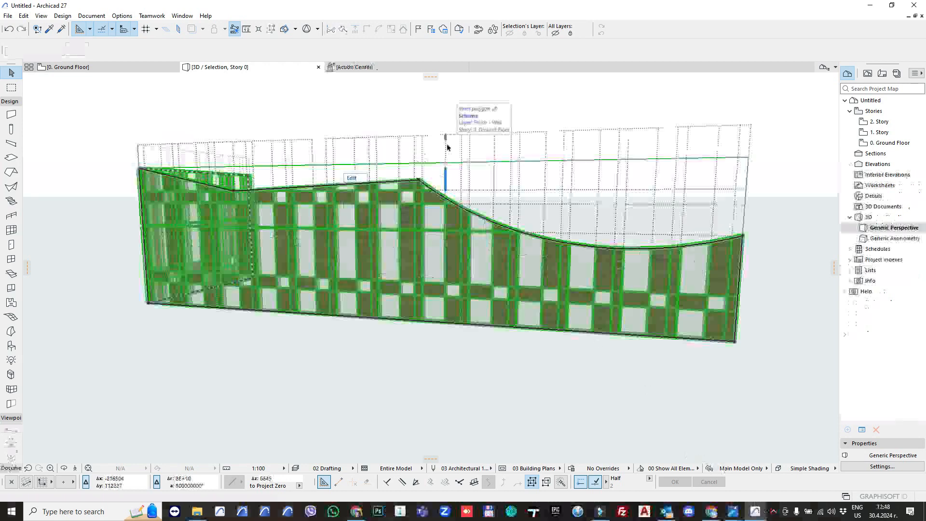
# Open the curtain wall with the curved upper boundary in edit mode.
pyautogui.press('Escape')
pyautogui.scroll(2, 464, 254)
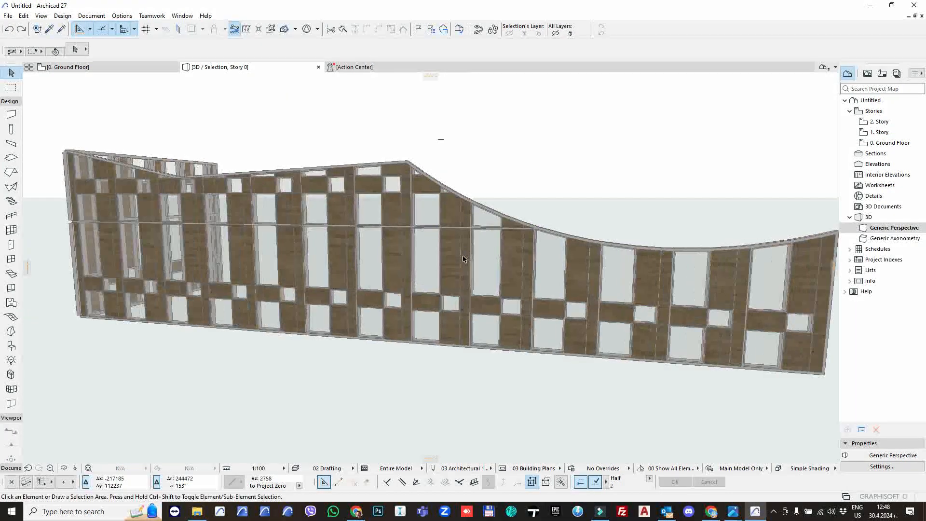
pyautogui.moveTo(463, 259); pyautogui.dragTo(524, 240, button='middle')
pyautogui.scroll(2, 466, 239)
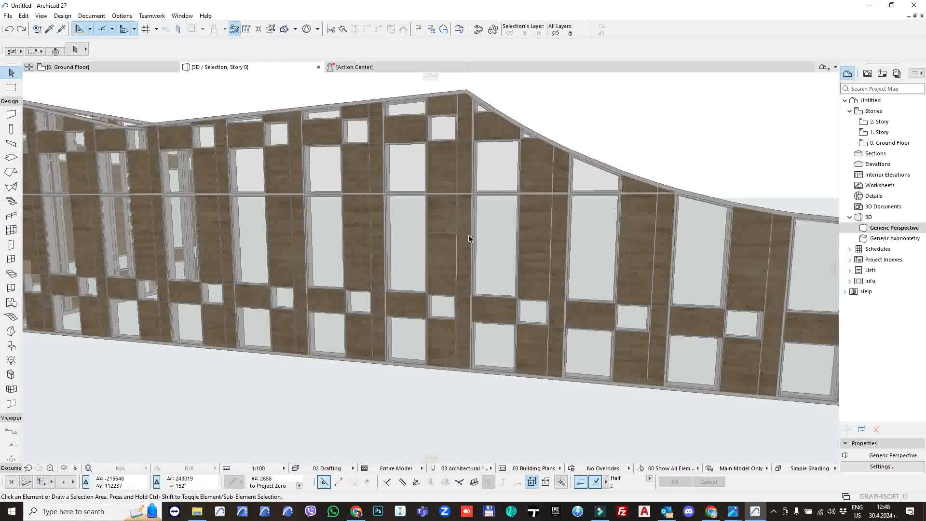
pyautogui.scroll(2, 491, 286)
pyautogui.scroll(3, 490, 300)
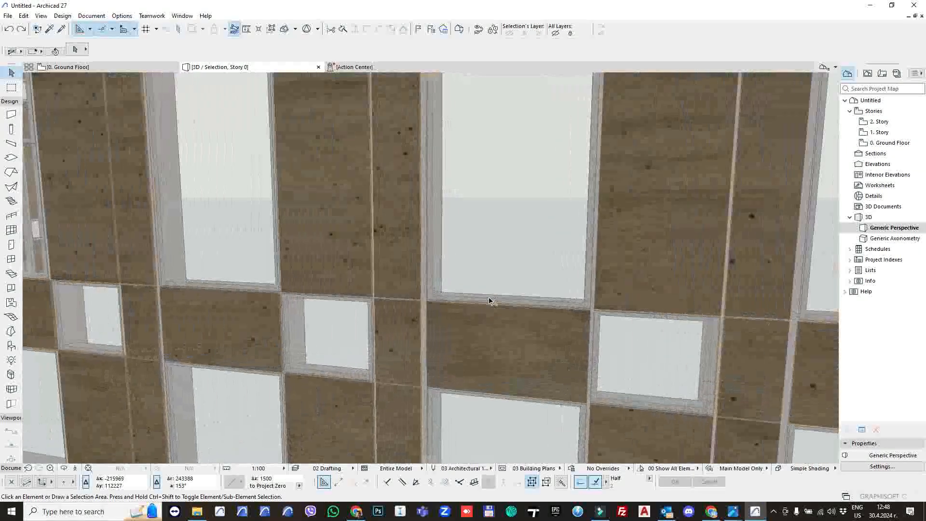
pyautogui.scroll(-2, 472, 297)
pyautogui.click(431, 262)
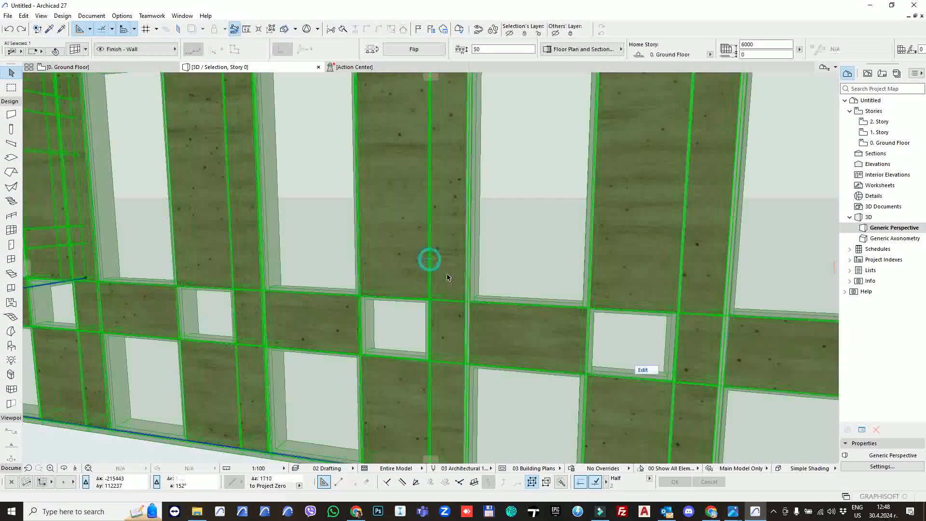
pyautogui.click(644, 370)
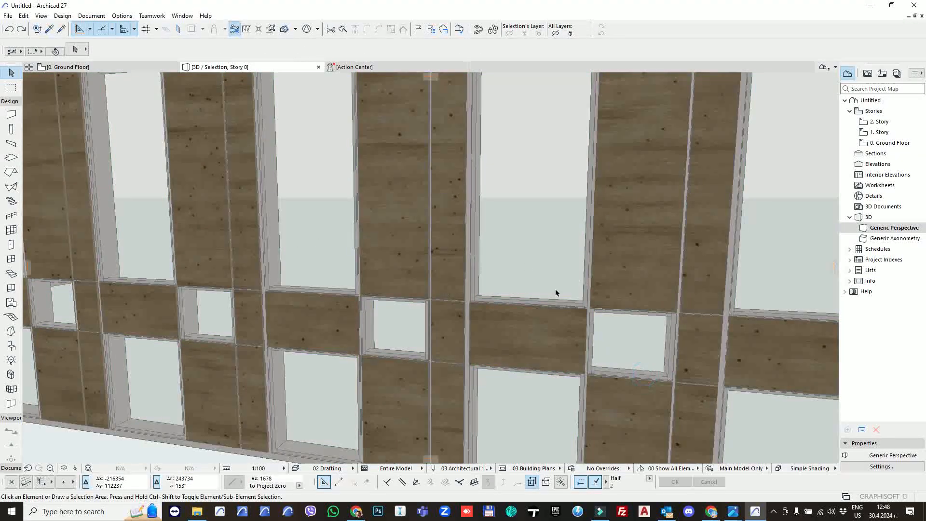
pyautogui.click(521, 305)
pyautogui.click(514, 370)
pyautogui.scroll(-5, 513, 367)
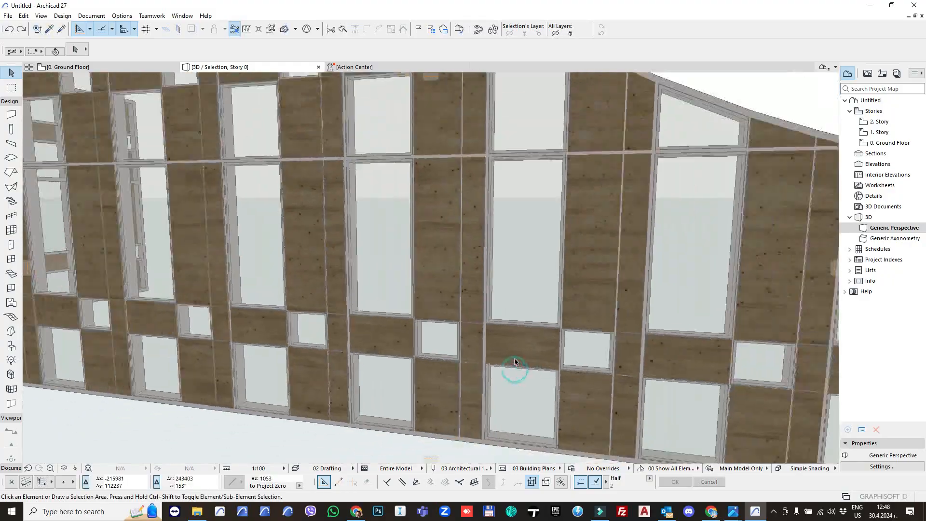
pyautogui.click(490, 124)
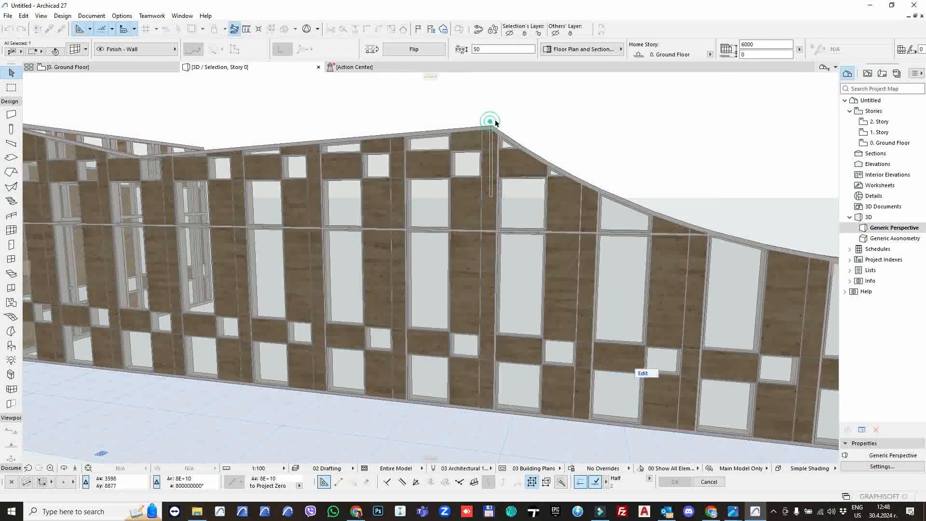
pyautogui.click(646, 375)
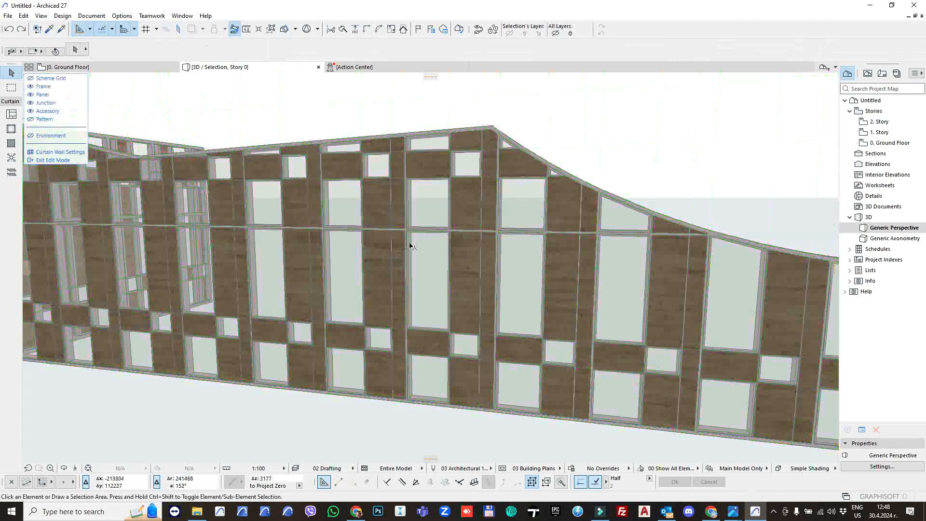
# Delete four adjacent vertical frames in the tall middle row to merge the panels into one wide glazed panel.
pyautogui.click(406, 269)
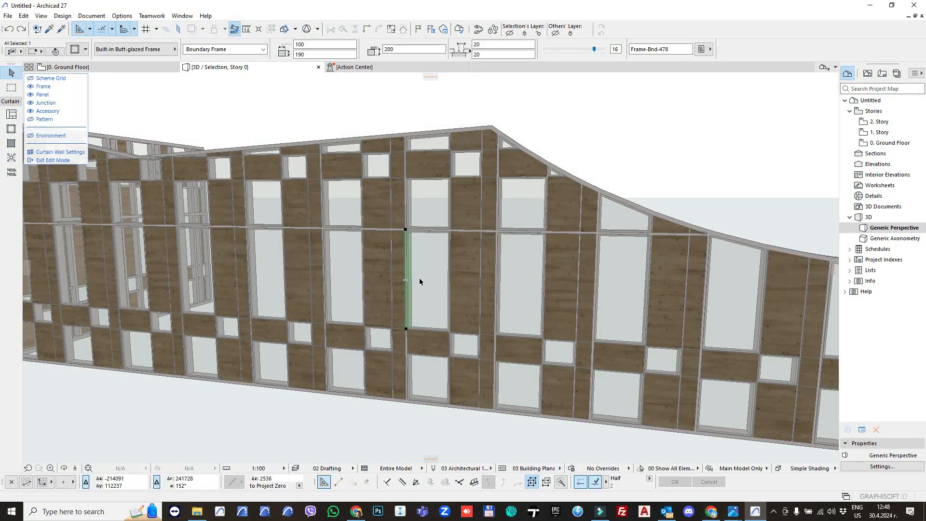
pyautogui.press('Delete')
pyautogui.click(451, 276)
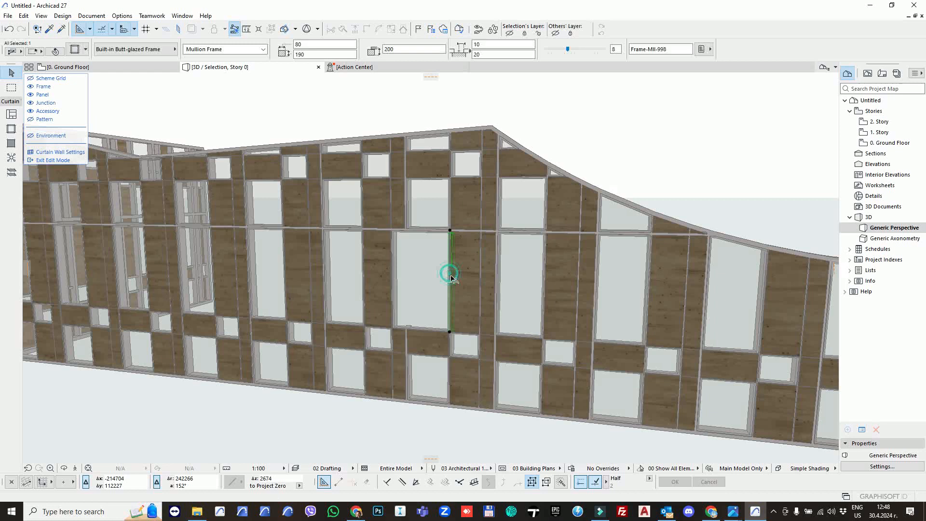
pyautogui.press('Delete')
pyautogui.click(497, 282)
pyautogui.press('Delete')
pyautogui.click(544, 274)
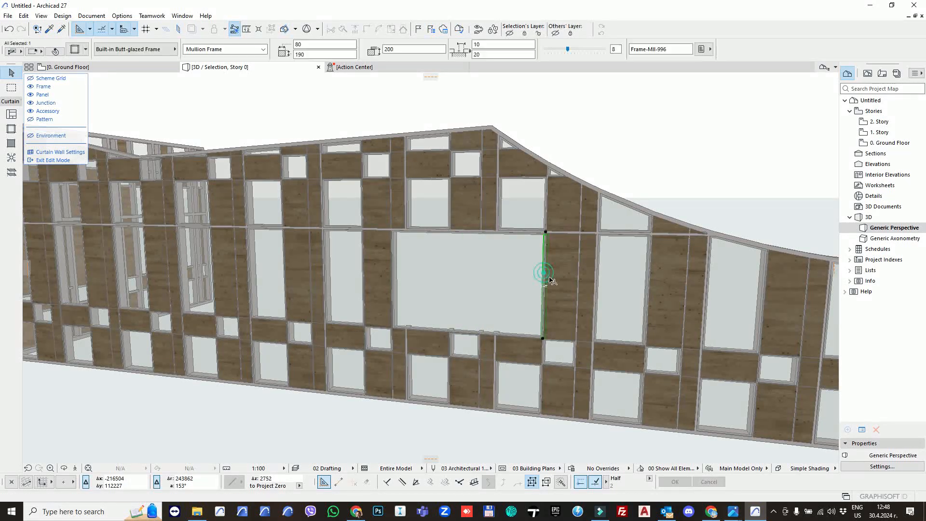
pyautogui.press('Delete')
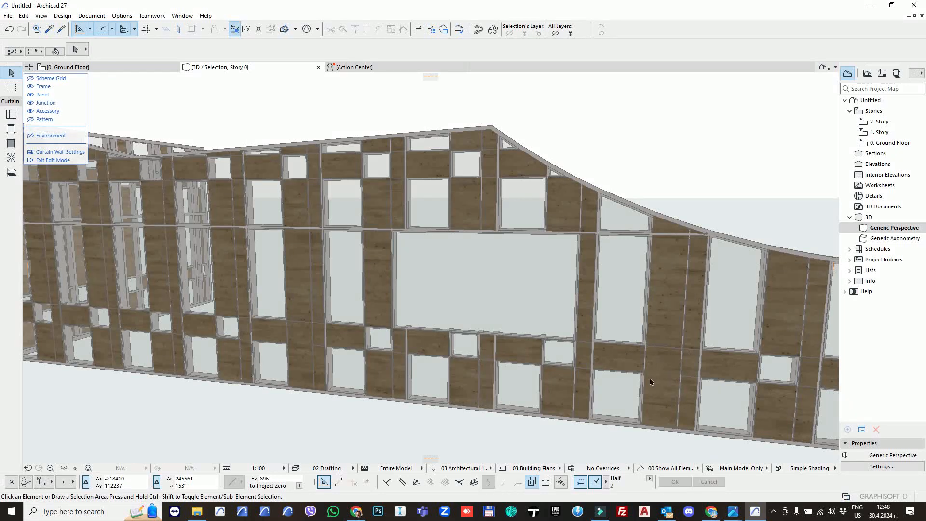
# Change the wooden panel at the wall's base, beside the lower glazed panel, to CW Door 27 and deselect it.
pyautogui.click(670, 365)
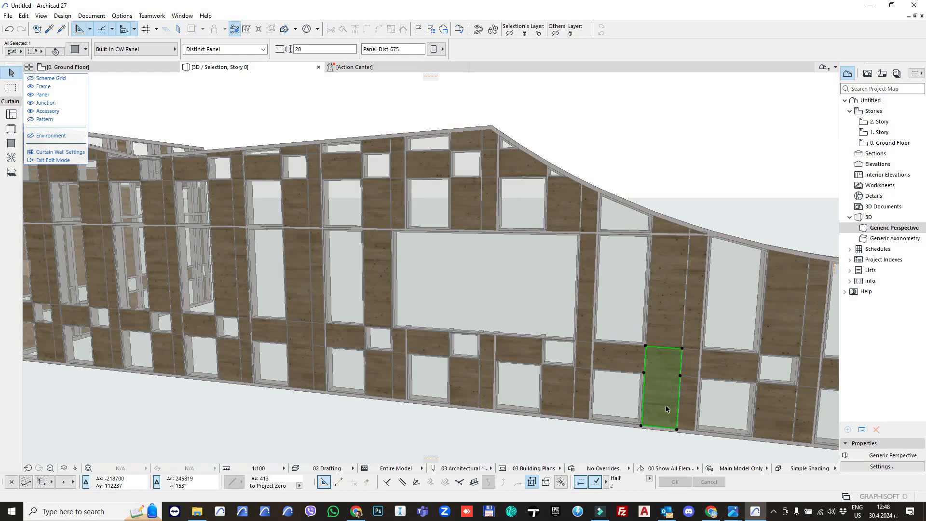
pyautogui.click(143, 52)
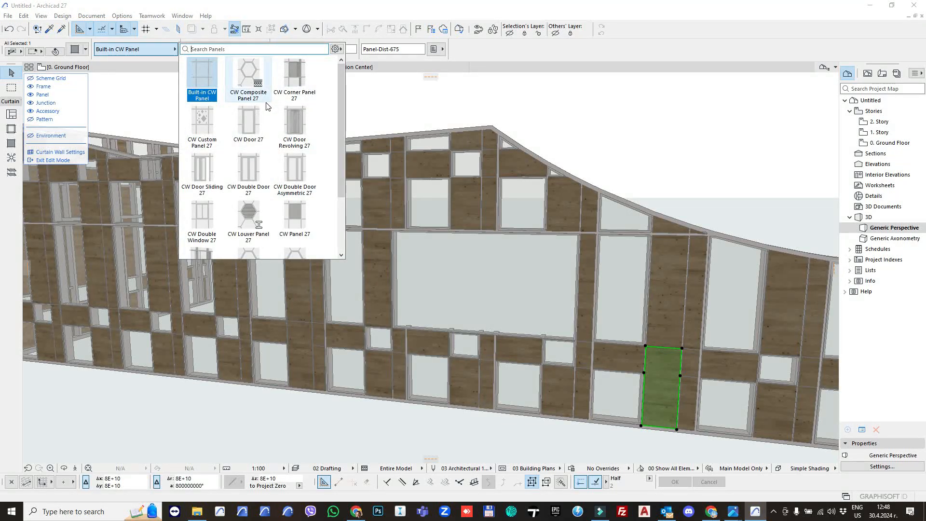
pyautogui.moveTo(341, 167)
pyautogui.mouseDown()
pyautogui.moveTo(345, 223)
pyautogui.moveTo(350, 172)
pyautogui.mouseUp()
pyautogui.click(261, 121)
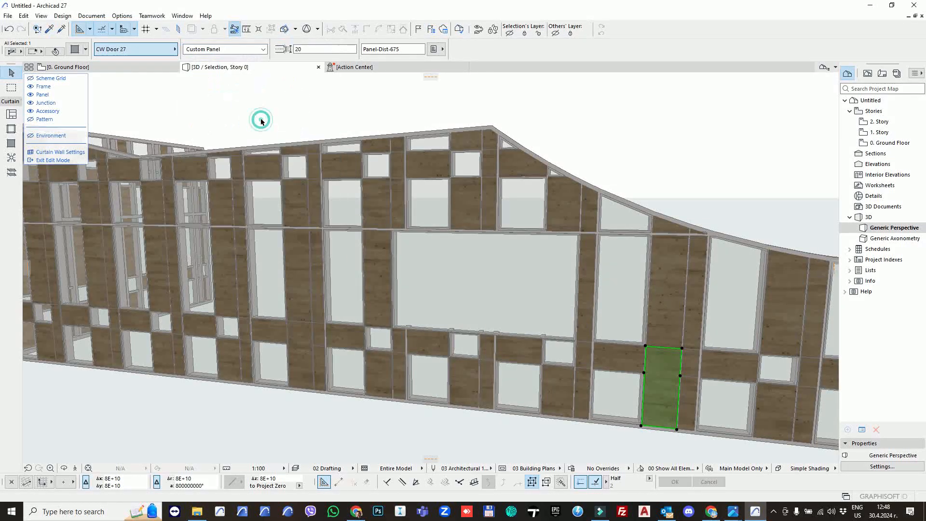
pyautogui.click(701, 175)
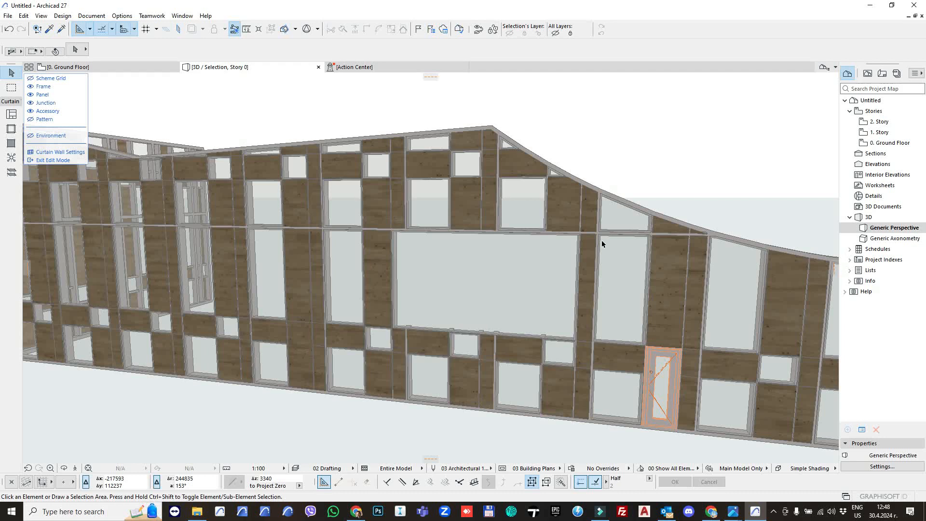
# Change the small glazed panel just below the wall's peak to CW Double Window 27.
pyautogui.click(473, 167)
pyautogui.click(467, 170)
pyautogui.click(144, 50)
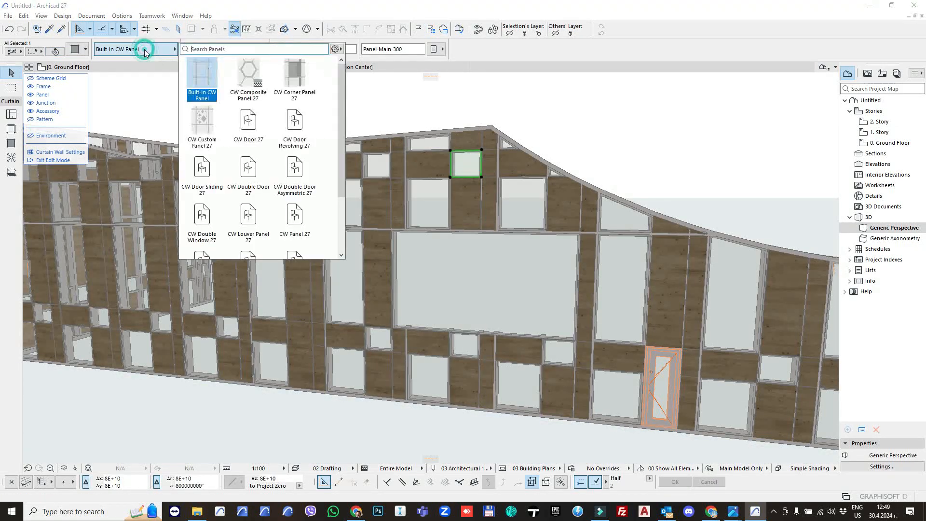
pyautogui.click(348, 130)
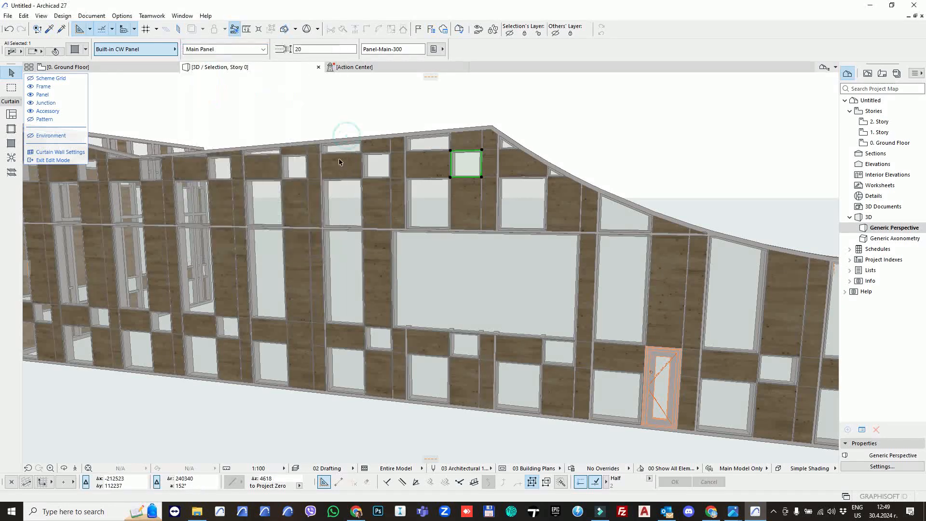
pyautogui.click(144, 49)
pyautogui.moveTo(342, 175); pyautogui.dragTo(342, 213)
pyautogui.click(204, 160)
pyautogui.click(207, 159)
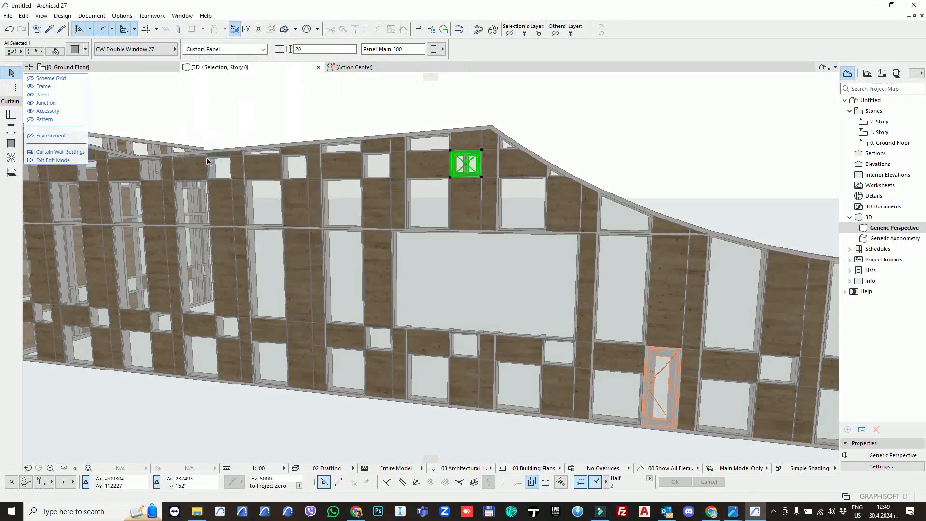
# Return to the ground floor plan and leave the curtain wall's edit mode.
pyautogui.scroll(1, 489, 165)
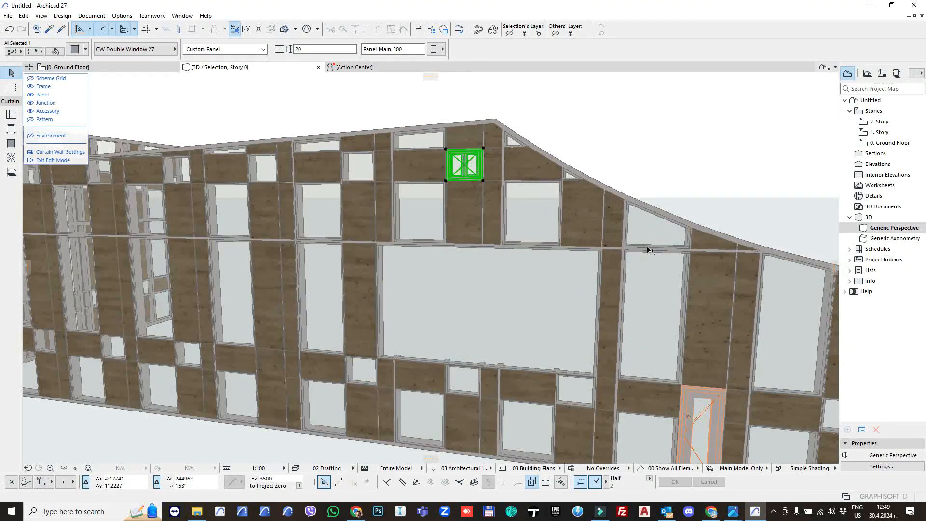
pyautogui.scroll(-1, 648, 250)
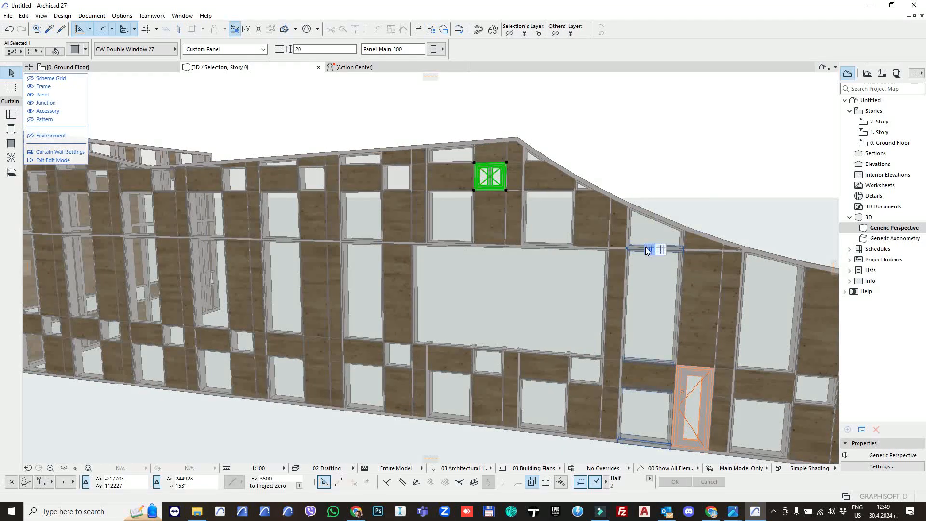
pyautogui.scroll(-3, 621, 271)
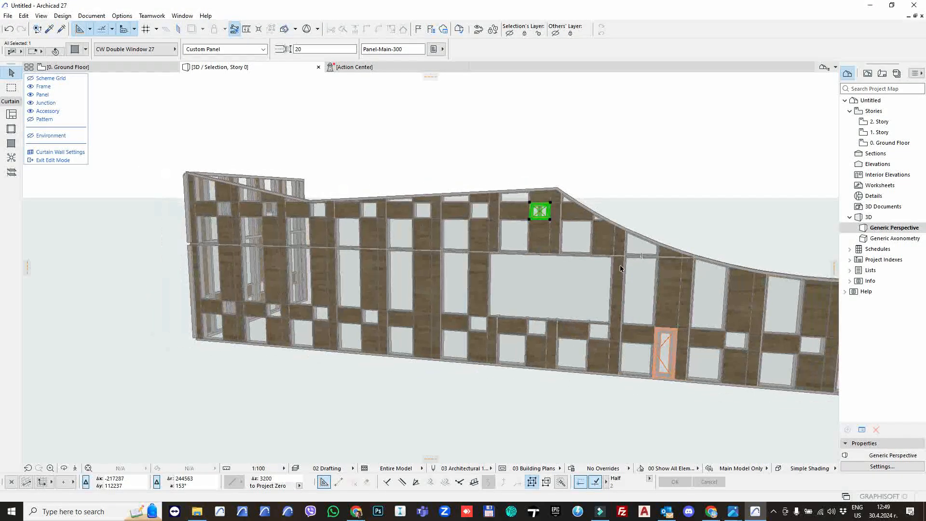
pyautogui.moveTo(621, 269); pyautogui.dragTo(518, 255, button='middle')
pyautogui.scroll(-2, 519, 254)
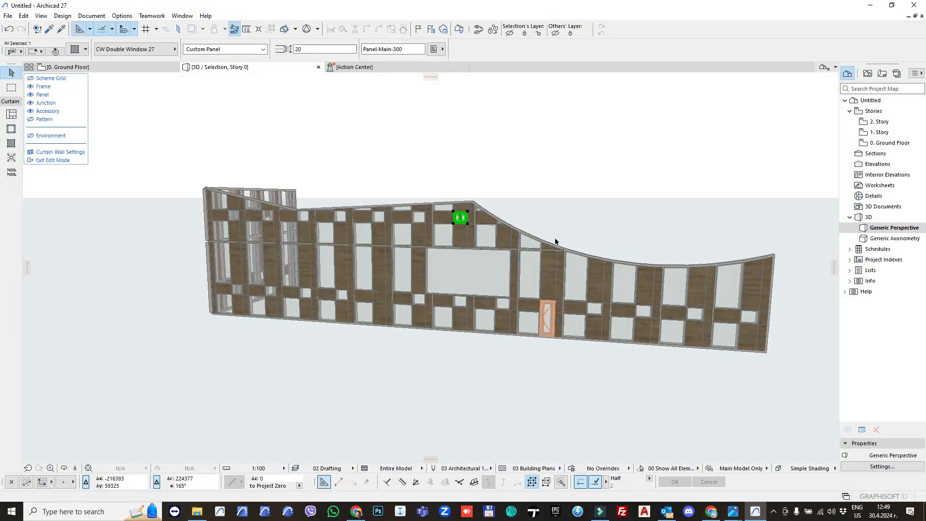
pyautogui.press('F2')
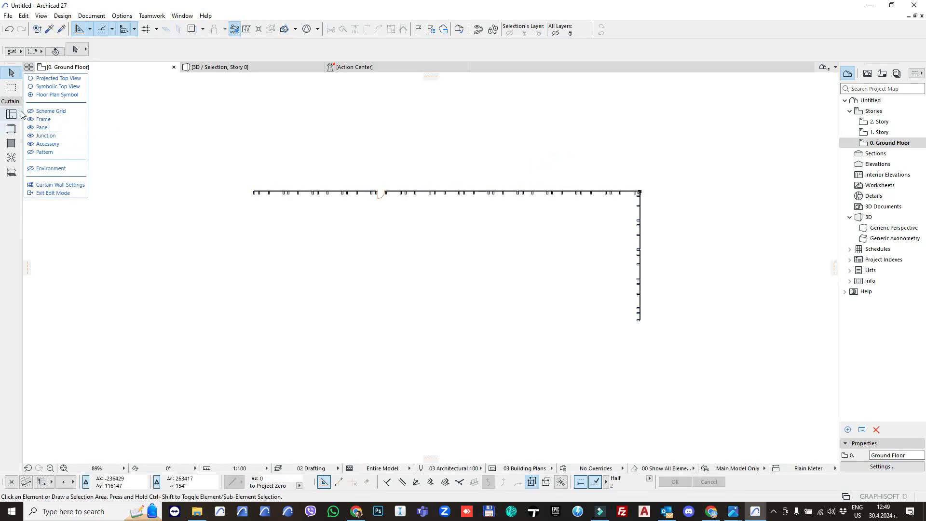
pyautogui.press('Escape')
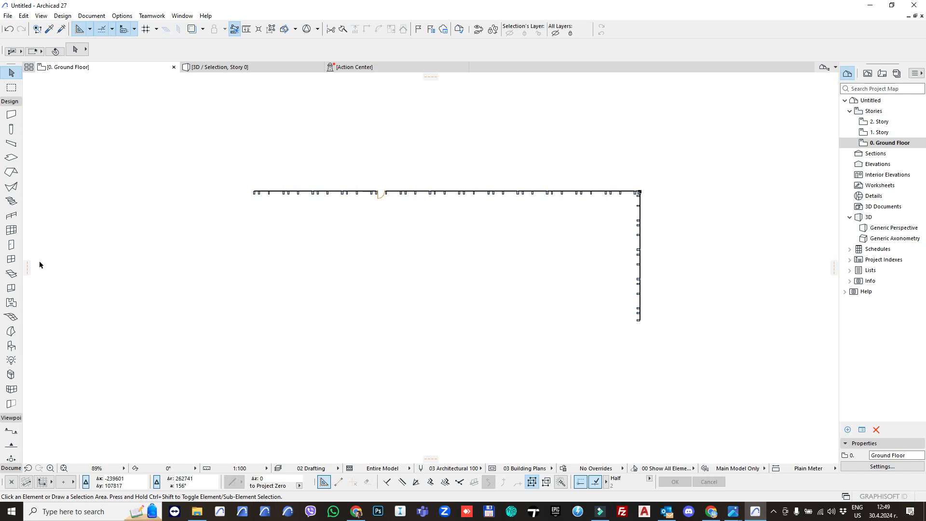
# Start the Curtain Wall tool with the boundary-drawing geometry method, ready at the L-shaped wall's corner.
pyautogui.click(11, 230)
pyautogui.click(235, 49)
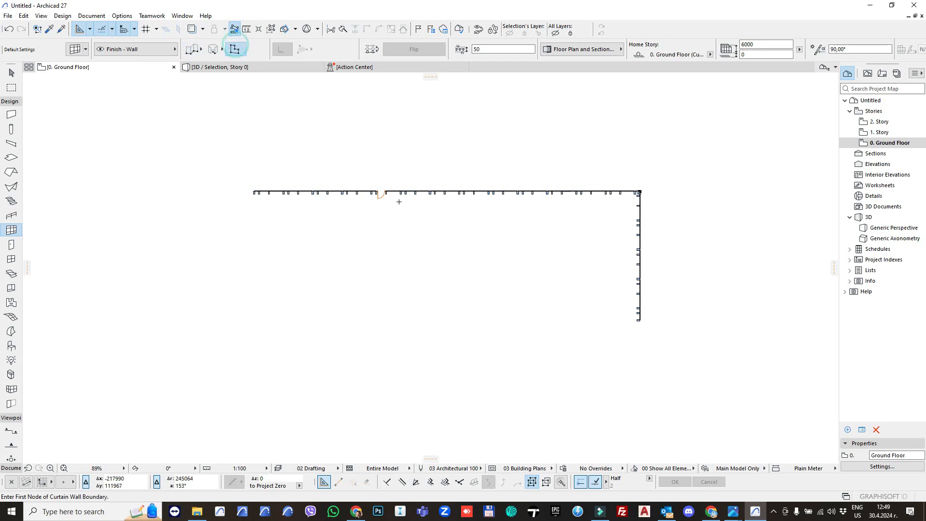
pyautogui.scroll(-3, 424, 203)
pyautogui.scroll(5, 475, 196)
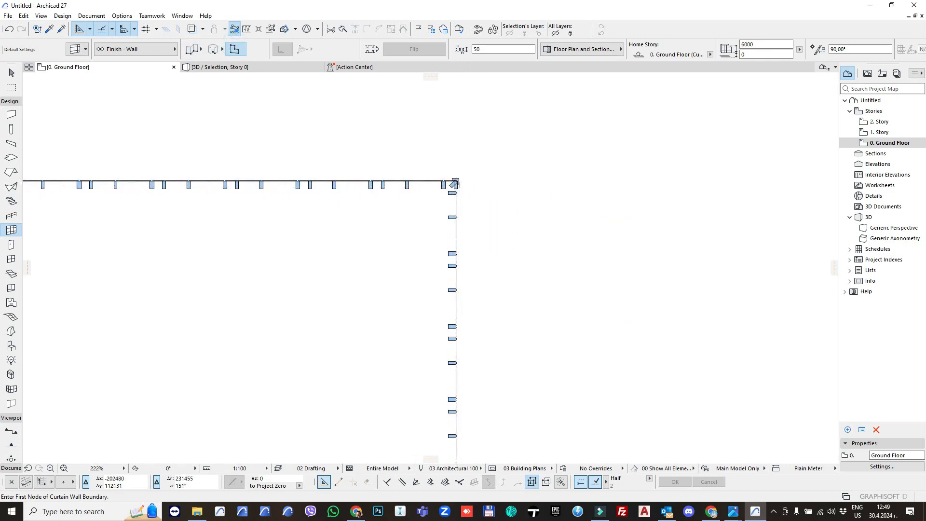
pyautogui.click(460, 184)
pyautogui.scroll(-3, 478, 227)
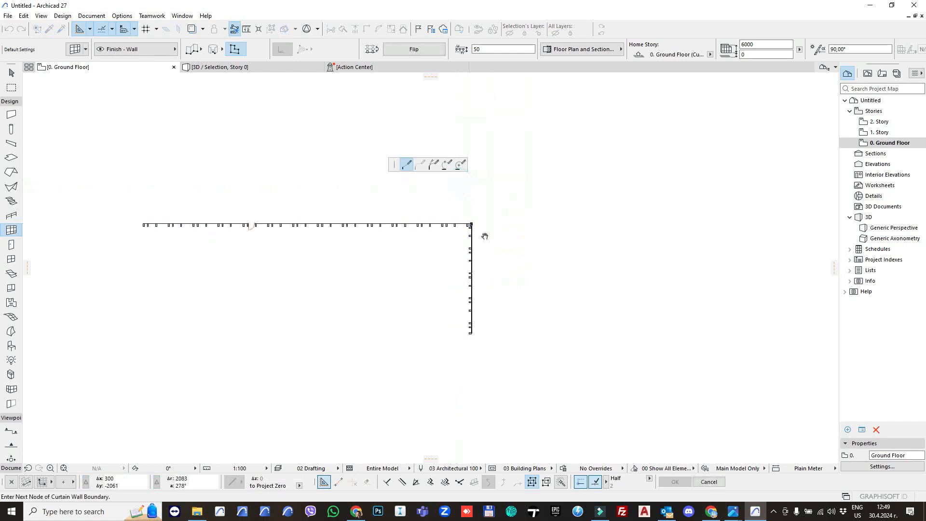
pyautogui.click(237, 256)
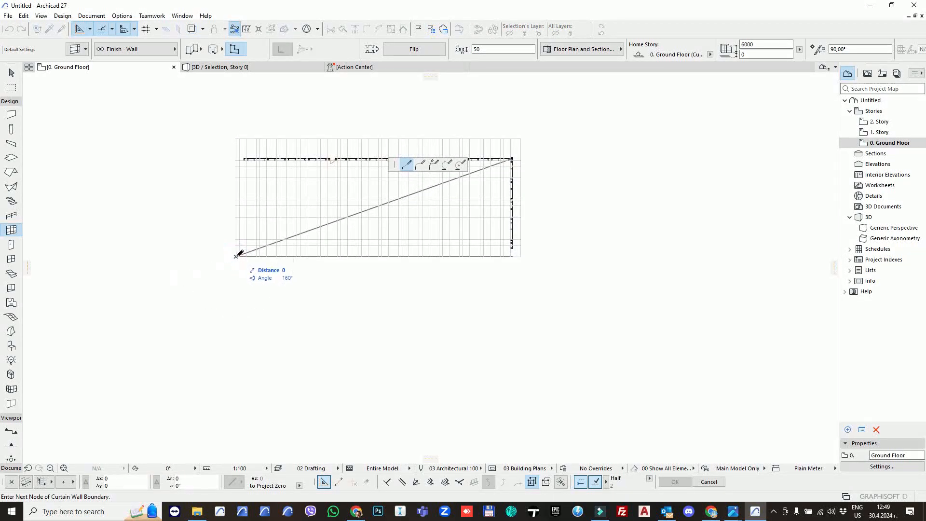
pyautogui.click(237, 256)
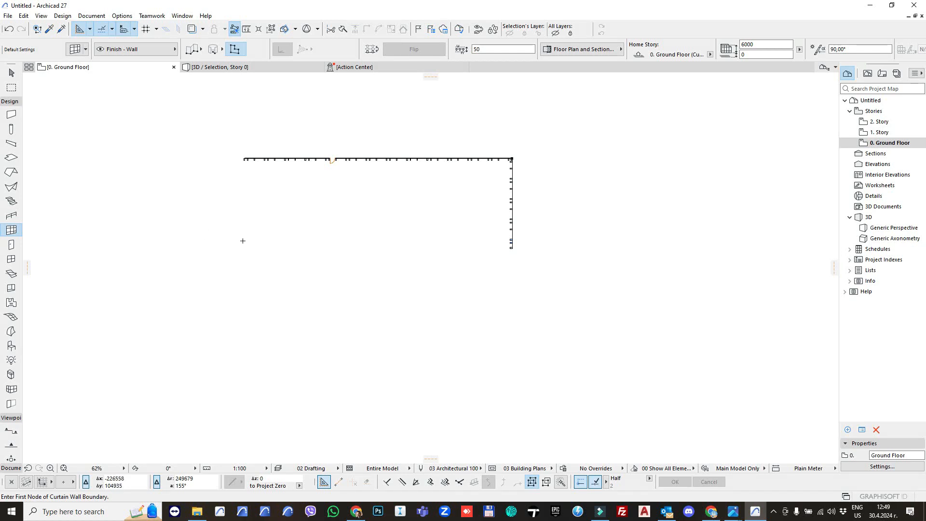
pyautogui.scroll(-3, 314, 209)
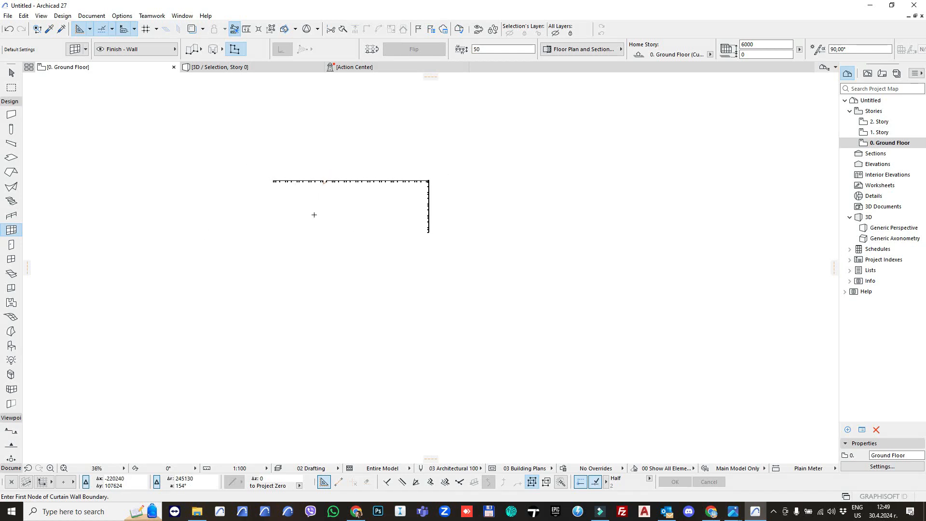
pyautogui.press('F3')
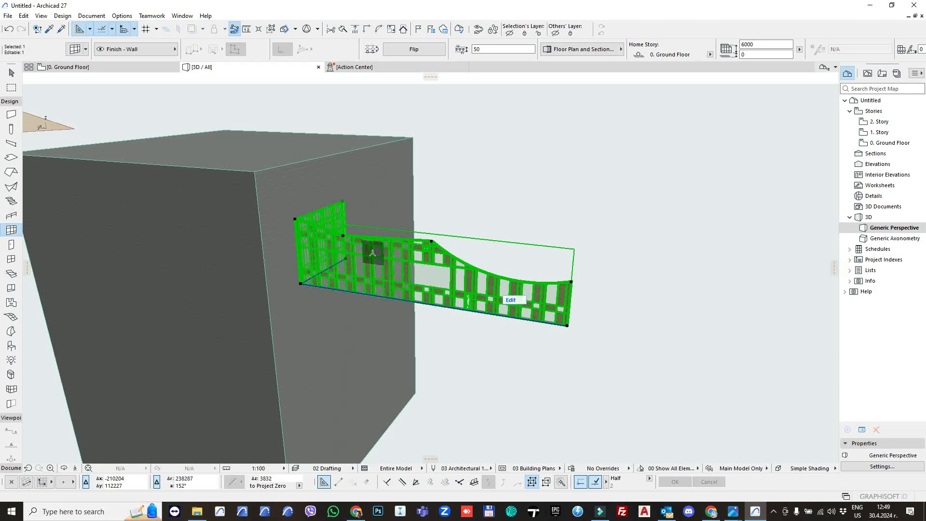
pyautogui.press('F2')
pyautogui.click(486, 187)
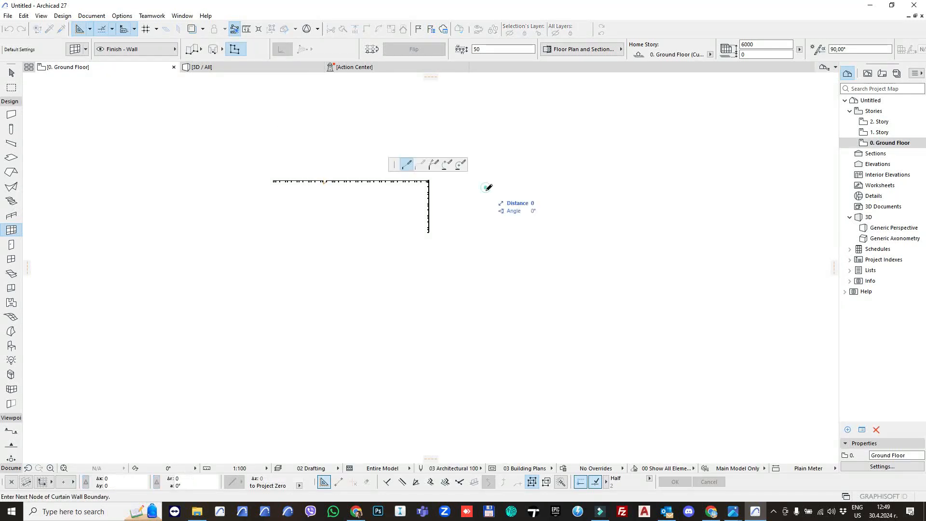
pyautogui.click(223, 188)
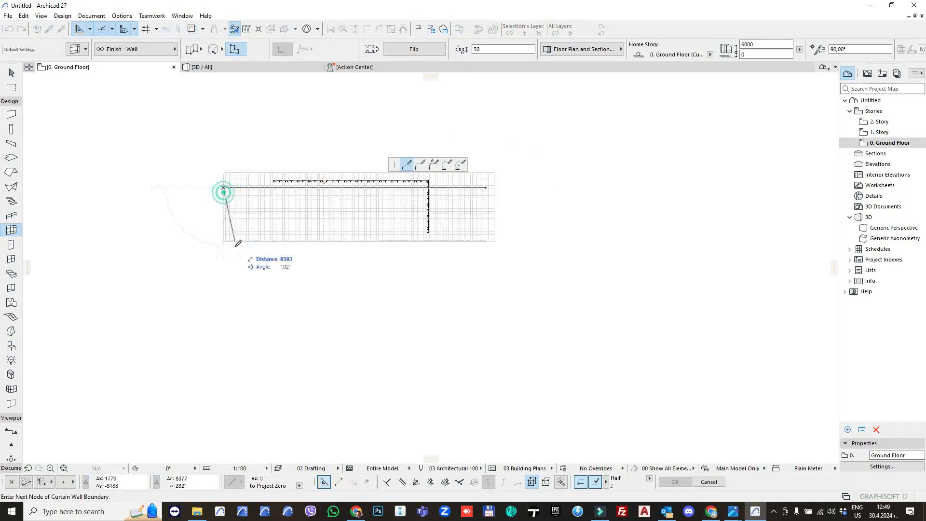
pyautogui.rightClick(235, 268)
pyautogui.click(273, 341)
# Draw a flat rectangular curtain wall boundary spanning the area between the two legs of the L-shaped wall.
pyautogui.scroll(5, 409, 208)
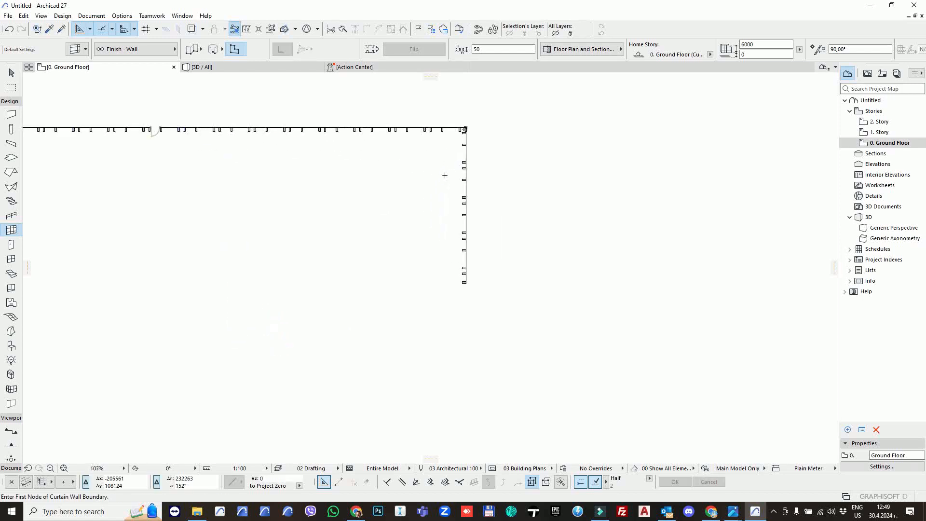
pyautogui.click(465, 129)
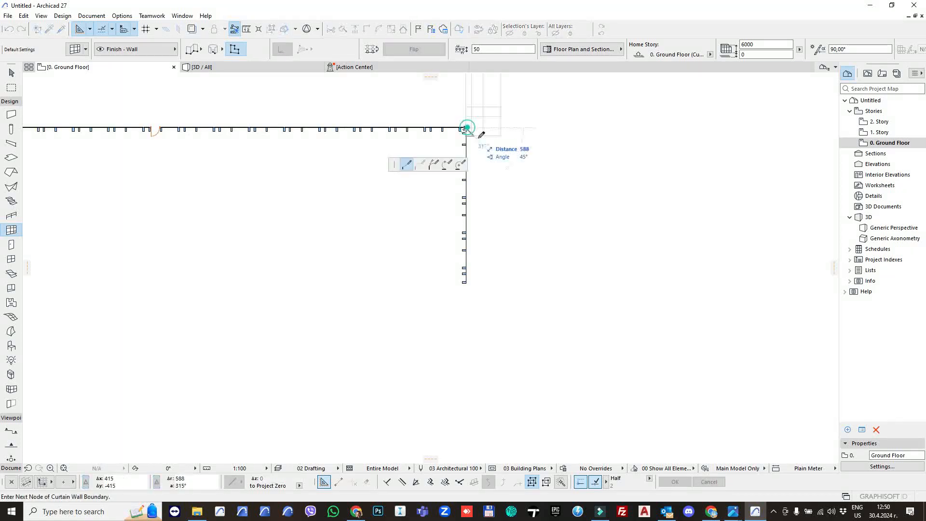
pyautogui.click(467, 283)
pyautogui.moveTo(309, 260); pyautogui.dragTo(670, 270, button='middle')
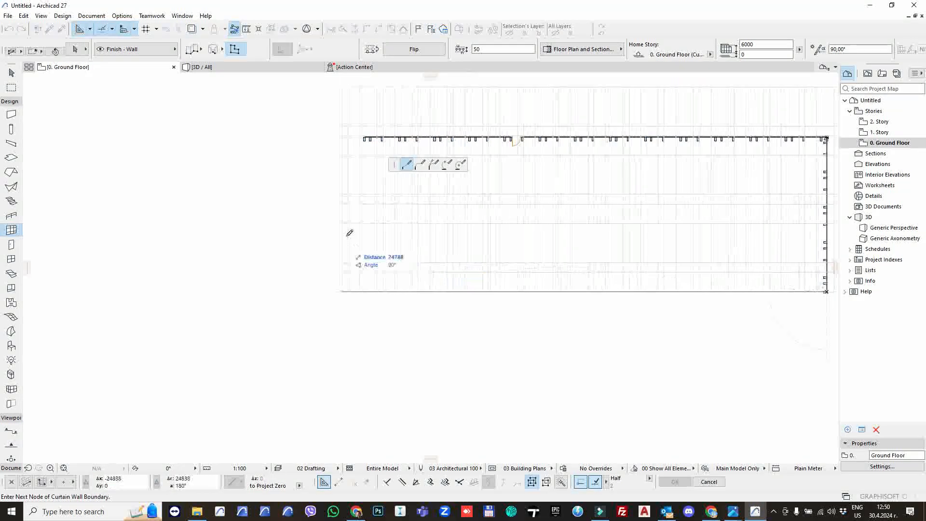
pyautogui.click(365, 137)
pyautogui.click(365, 137)
pyautogui.moveTo(556, 155); pyautogui.dragTo(364, 166, button='middle')
pyautogui.click(634, 148)
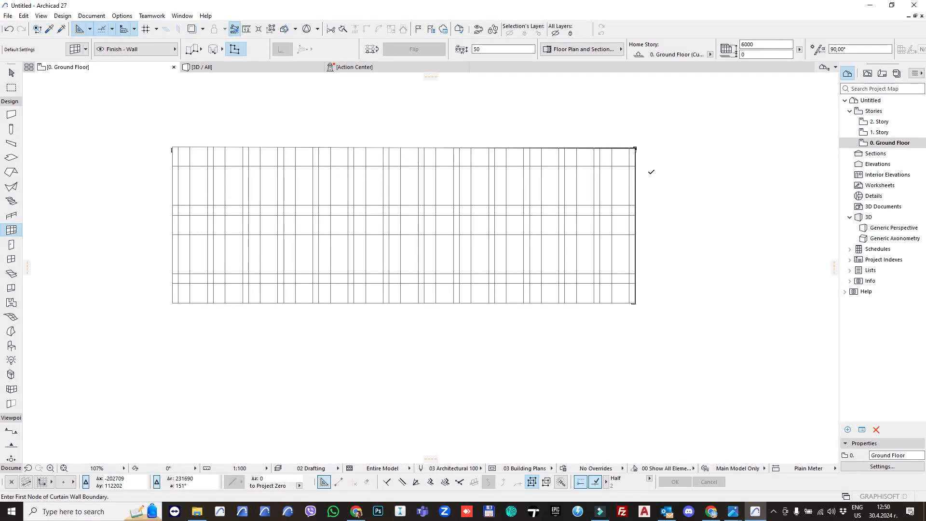
# In the 3D view, move the flat curtain wall vertically from its base corner up to the top of the upright walls.
pyautogui.press('F3')
pyautogui.keyDown('shift'); pyautogui.moveTo(530, 232); pyautogui.dragTo(346, 240, button='middle'); pyautogui.keyUp('shift')
pyautogui.press('Escape')
pyautogui.press('Escape')
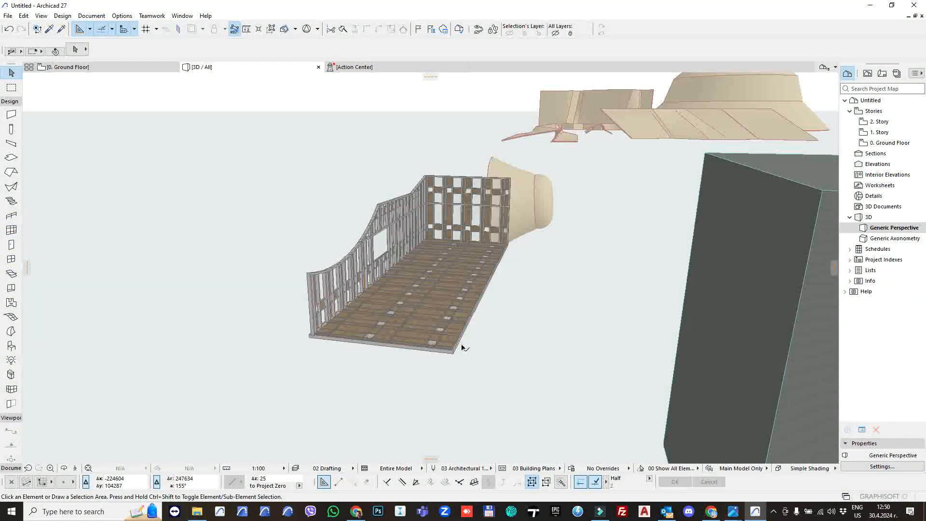
pyautogui.click(454, 351)
pyautogui.scroll(5, 519, 249)
pyautogui.hotkey('ctrl', 'd')
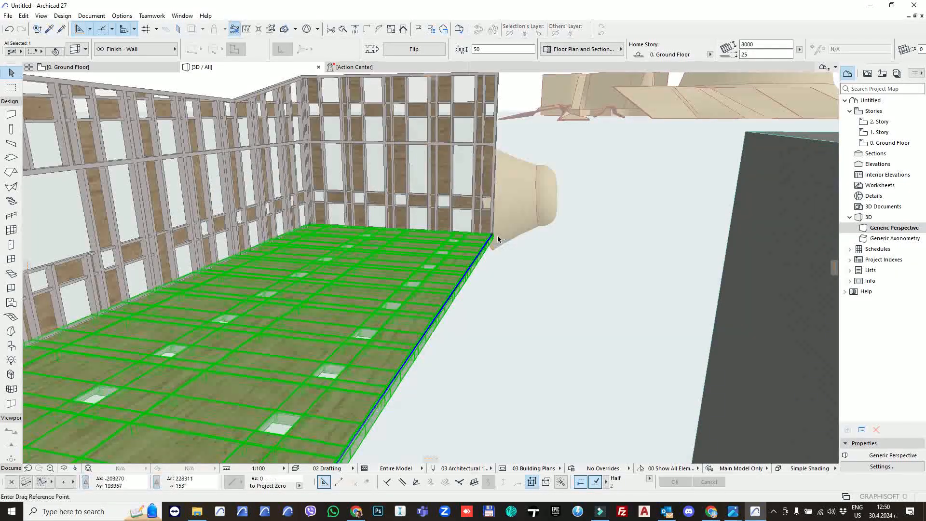
pyautogui.click(492, 235)
pyautogui.keyDown('shift'); pyautogui.moveTo(492, 236); pyautogui.dragTo(568, 219, button='middle'); pyautogui.keyUp('shift')
pyautogui.scroll(-3, 430, 262)
pyautogui.click(399, 185)
# Select the raised flat curtain wall, show it alone in the 3D view, and return to the ground floor plan.
pyautogui.click(558, 230)
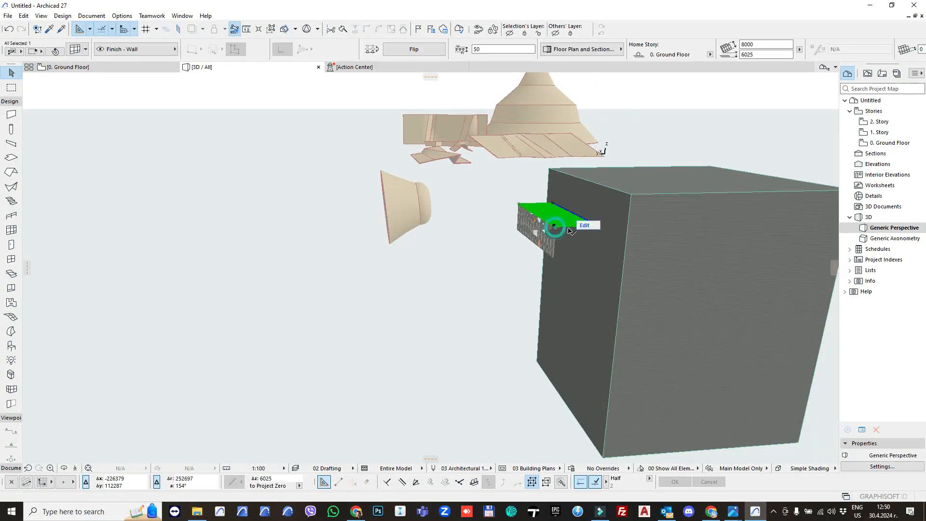
pyautogui.press('F5')
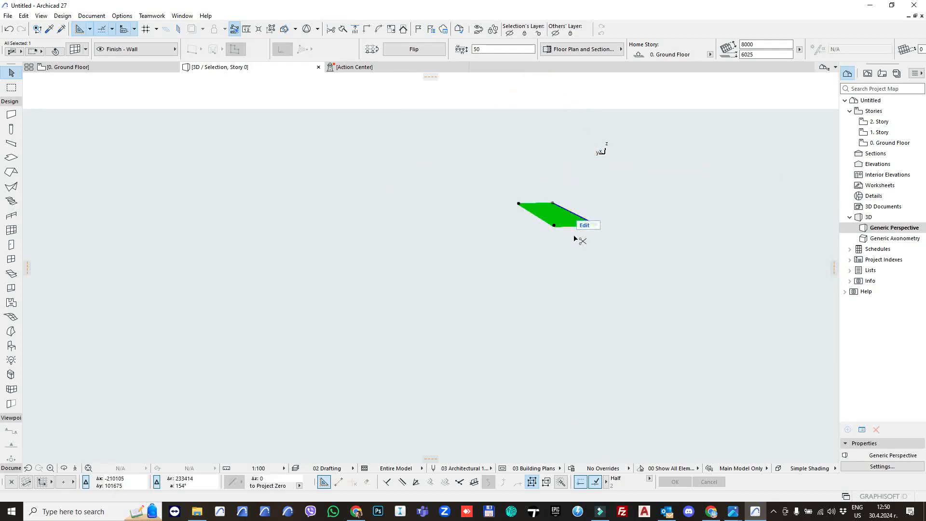
pyautogui.press('F2')
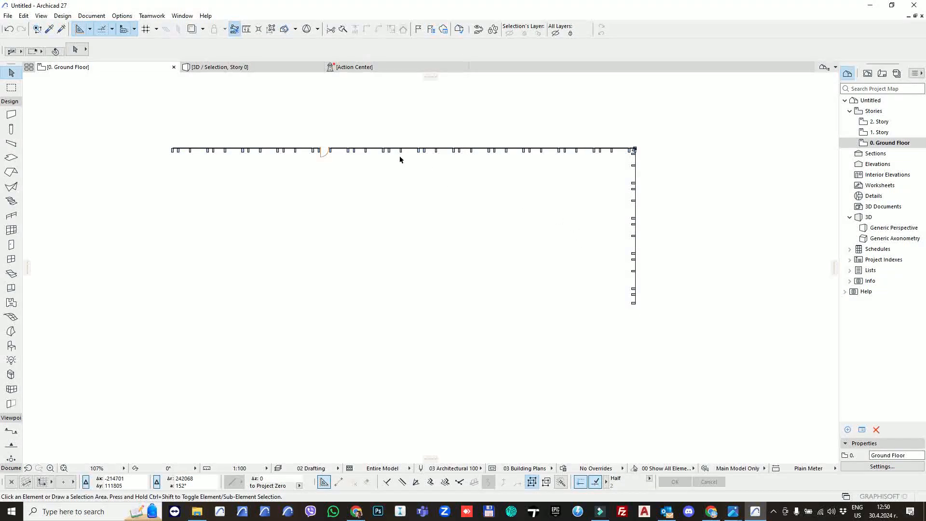
pyautogui.scroll(-3, 400, 159)
pyautogui.click(11, 88)
pyautogui.moveTo(251, 129); pyautogui.dragTo(624, 305)
pyautogui.rightClick(663, 275)
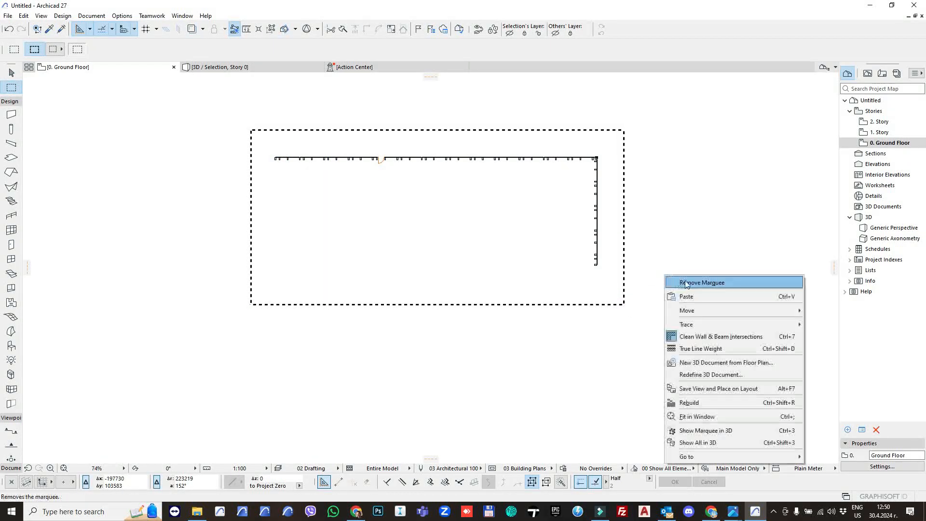
pyautogui.click(687, 282)
# Move the large square block by its corner in the floor plan to a spot just below the L-shaped curtain wall.
pyautogui.scroll(-10, 613, 263)
pyautogui.moveTo(613, 263); pyautogui.dragTo(548, 270, button='middle')
pyautogui.press('Escape')
pyautogui.click(608, 324)
pyautogui.hotkey('ctrl', 'd')
pyautogui.click(608, 324)
pyautogui.click(519, 300)
pyautogui.click(567, 223)
# Enclose the L-shaped curtain wall and the square block in a marquee and show the marquee area in 3D.
pyautogui.click(11, 88)
pyautogui.moveTo(481, 227); pyautogui.dragTo(642, 412)
pyautogui.press('F5')
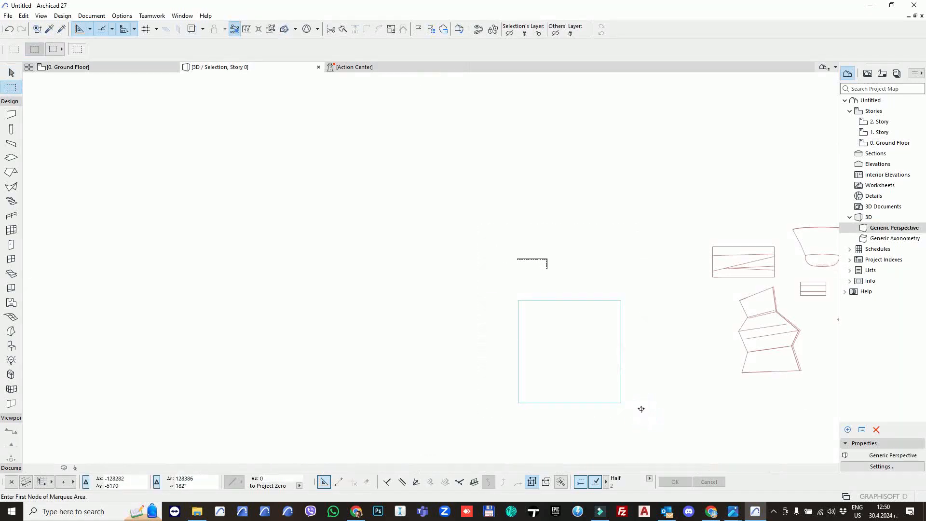
pyautogui.press('Escape')
pyautogui.scroll(2, 586, 232)
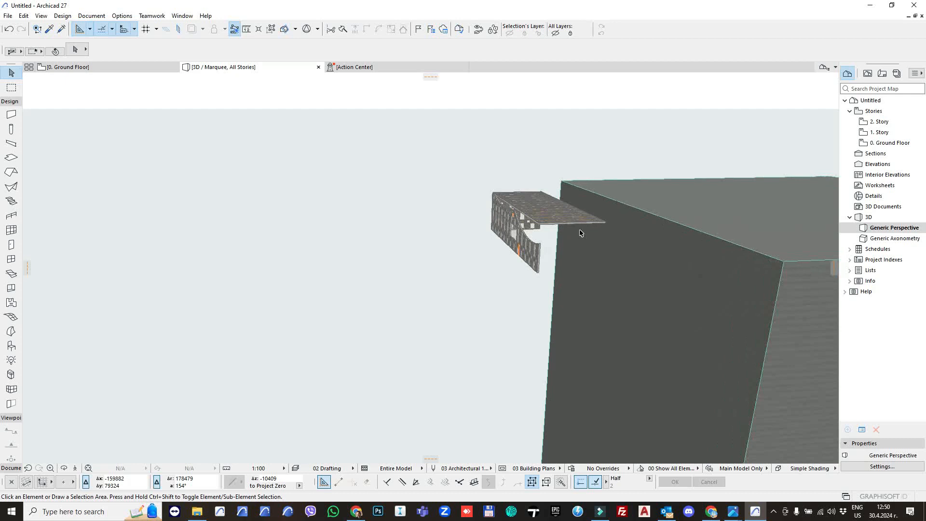
# Rotate the flat curtain wall roof about its near outer corner in a picked vertical editing plane, tilting its far end upward.
pyautogui.click(605, 222)
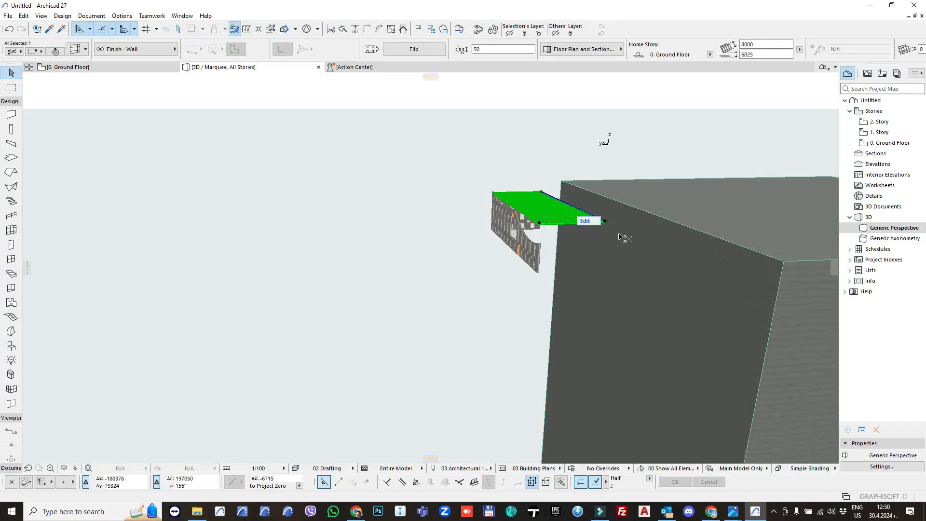
pyautogui.hotkey('ctrl', '7')
pyautogui.rightClick(677, 249)
pyautogui.moveTo(714, 308)
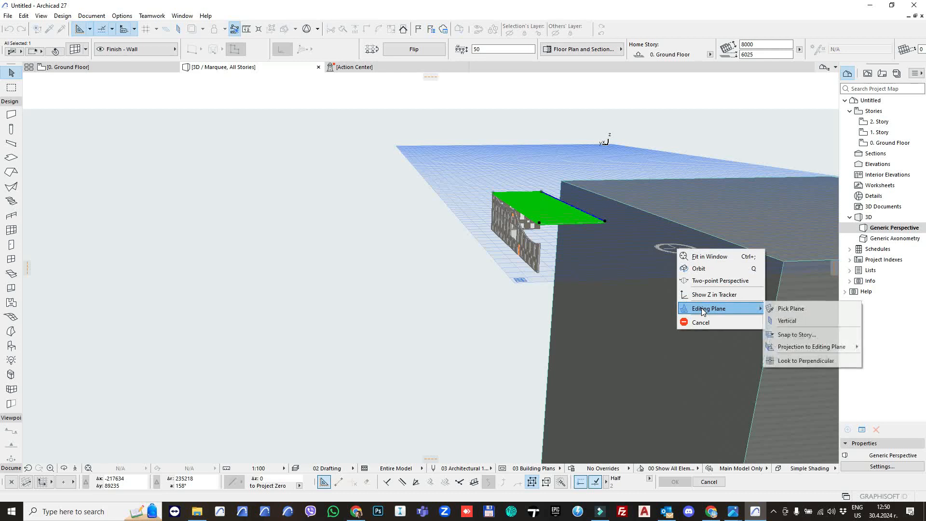
pyautogui.click(777, 309)
pyautogui.click(769, 293)
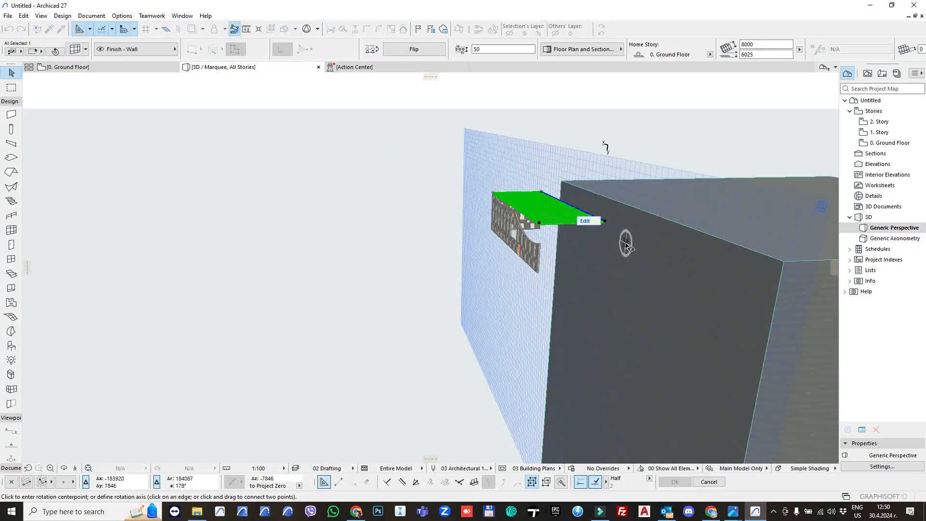
pyautogui.click(604, 221)
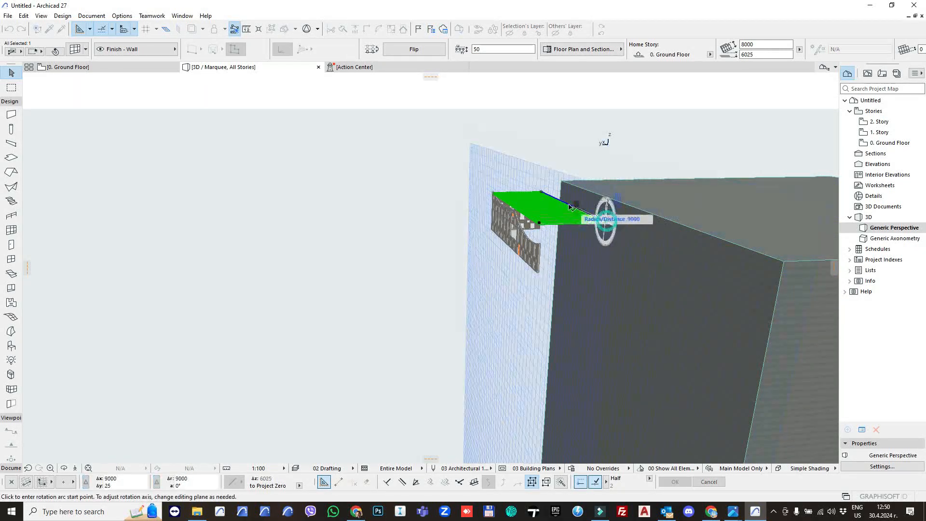
pyautogui.click(542, 193)
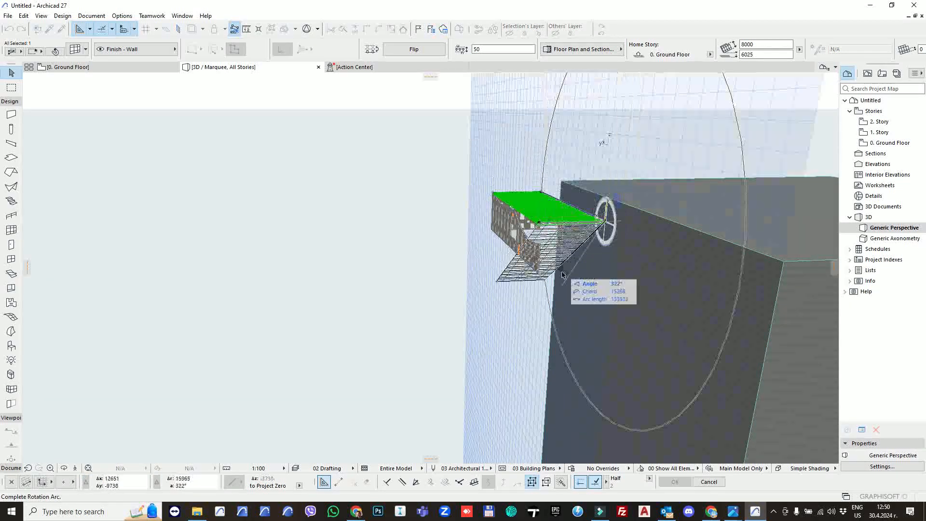
pyautogui.click(546, 173)
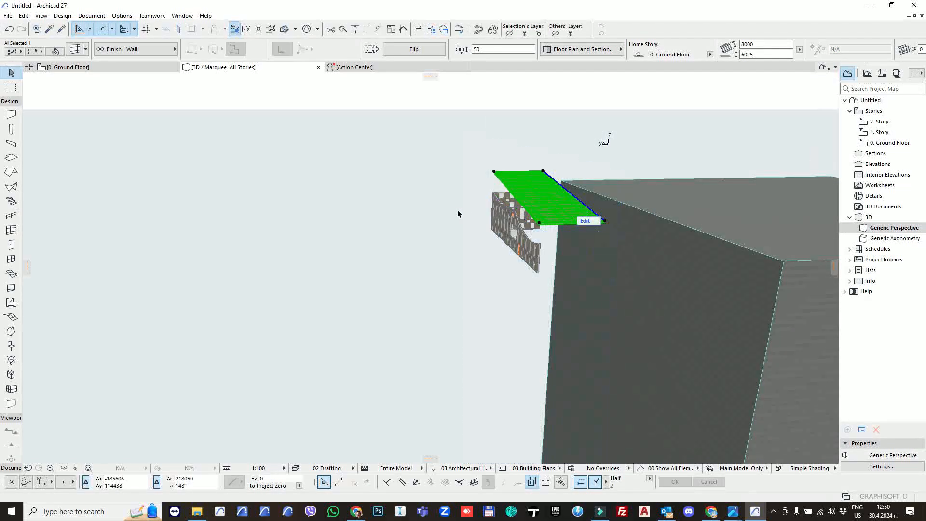
pyautogui.click(413, 207)
# Select the tilted curtain wall roof and enter its Edit mode in the 3D view.
pyautogui.keyDown('shift'); pyautogui.moveTo(395, 209); pyautogui.dragTo(349, 227, button='middle'); pyautogui.keyUp('shift')
pyautogui.scroll(1, 385, 208)
pyautogui.scroll(1, 371, 303)
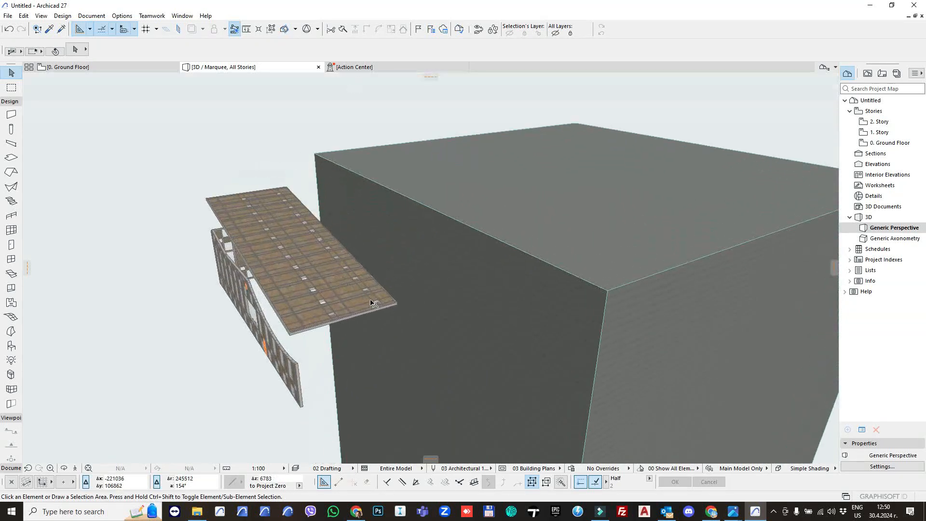
pyautogui.click(396, 304)
pyautogui.scroll(1, 396, 305)
pyautogui.click(363, 305)
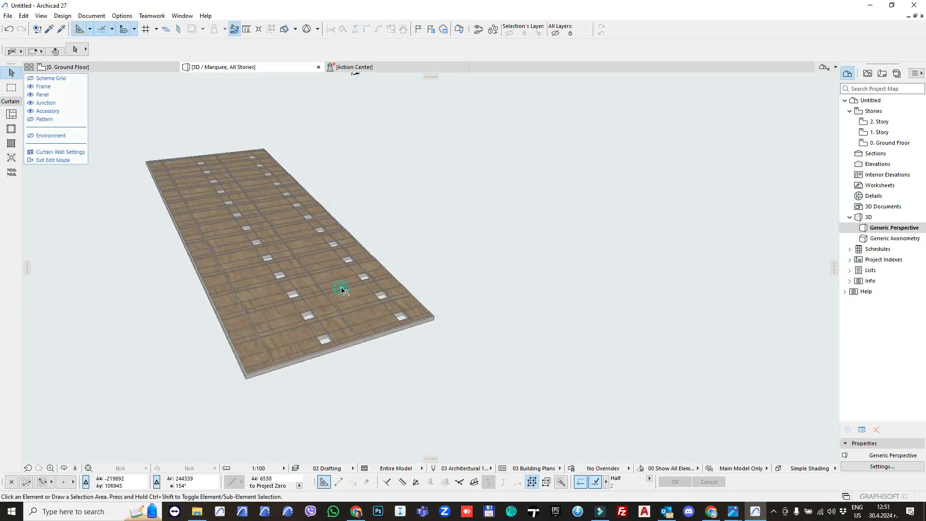
pyautogui.click(342, 290)
pyautogui.press('Escape')
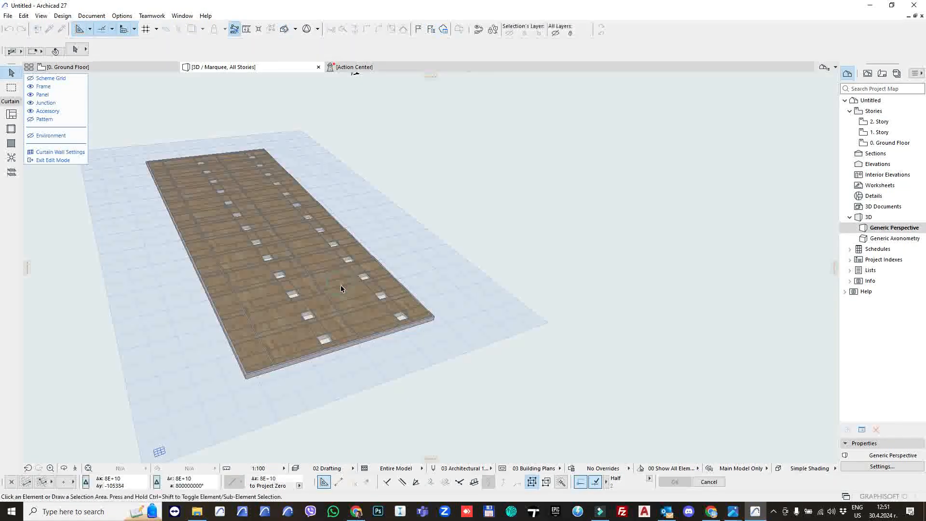
pyautogui.click(332, 288)
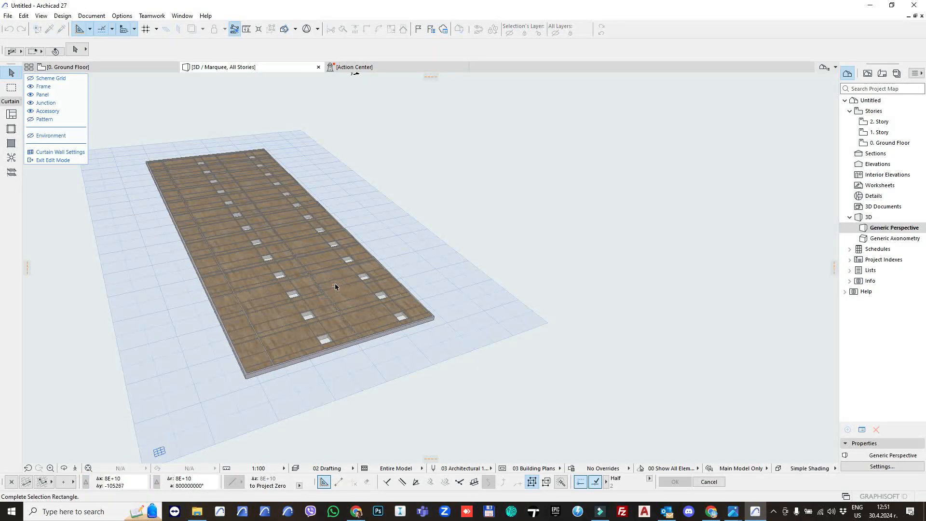
pyautogui.scroll(2, 338, 286)
pyautogui.click(361, 274)
pyautogui.click(355, 273)
pyautogui.click(503, 350)
pyautogui.click(388, 294)
pyautogui.press('Escape')
pyautogui.scroll(2, 367, 290)
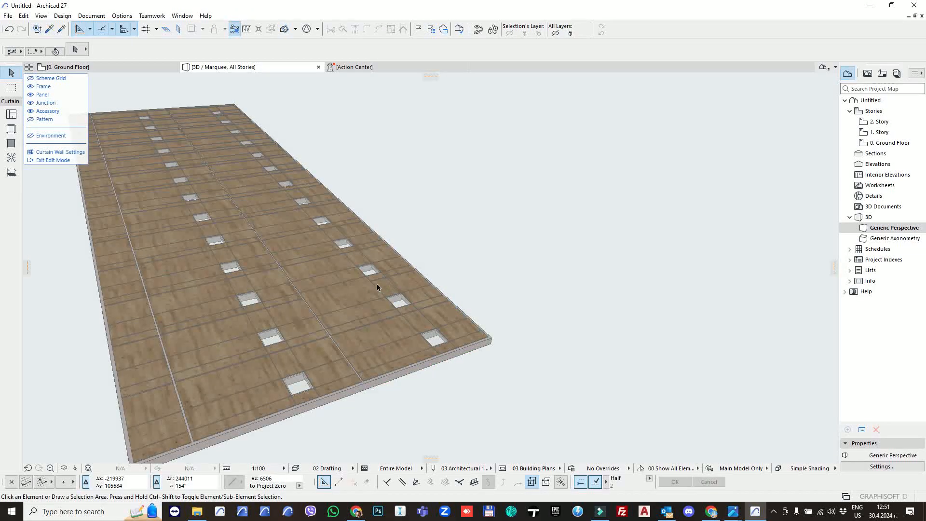
pyautogui.keyDown('shift'); pyautogui.moveTo(402, 288); pyautogui.dragTo(303, 323, button='middle'); pyautogui.keyUp('shift')
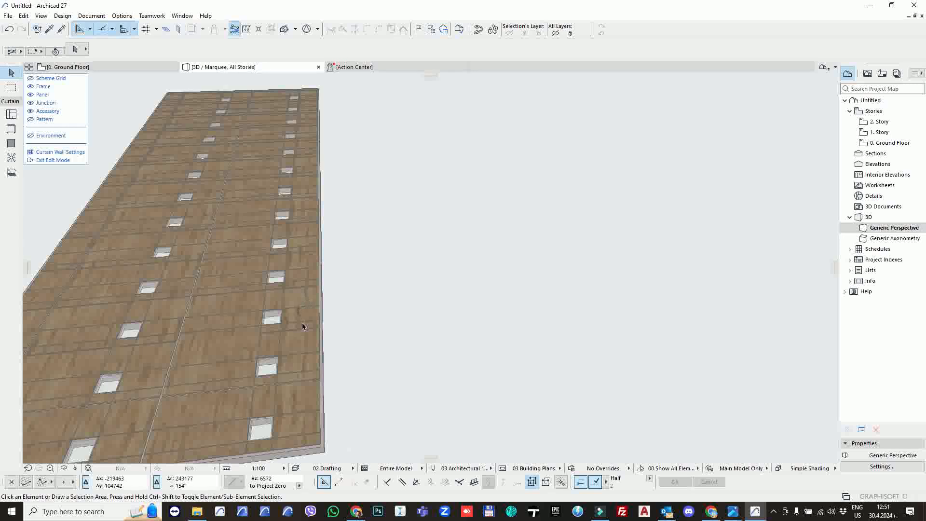
pyautogui.click(298, 333)
pyautogui.press('Escape')
pyautogui.keyDown('shift'); pyautogui.moveTo(235, 320); pyautogui.dragTo(250, 376, button='middle'); pyautogui.keyUp('shift')
# Select a single small panel along the roof's outer long edge and replace its panel type with the orange one.
pyautogui.click(242, 355)
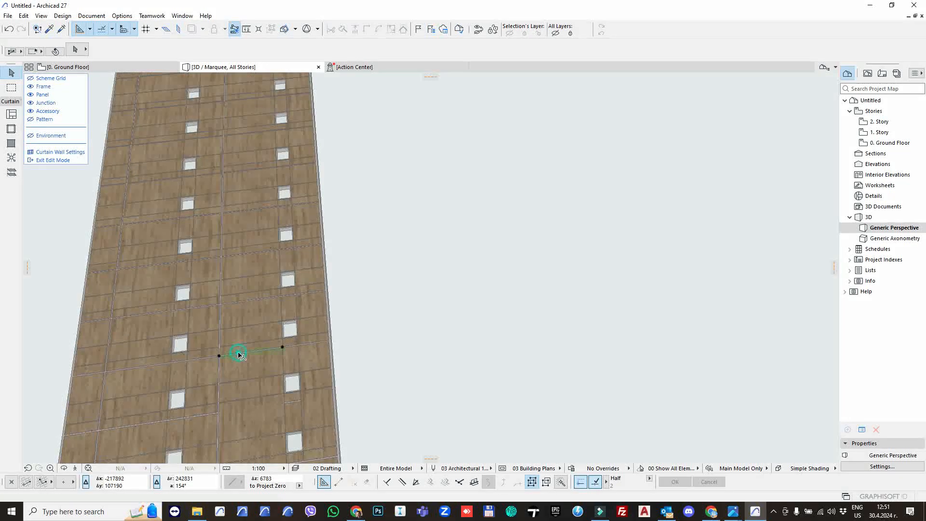
pyautogui.click(312, 303)
pyautogui.click(135, 49)
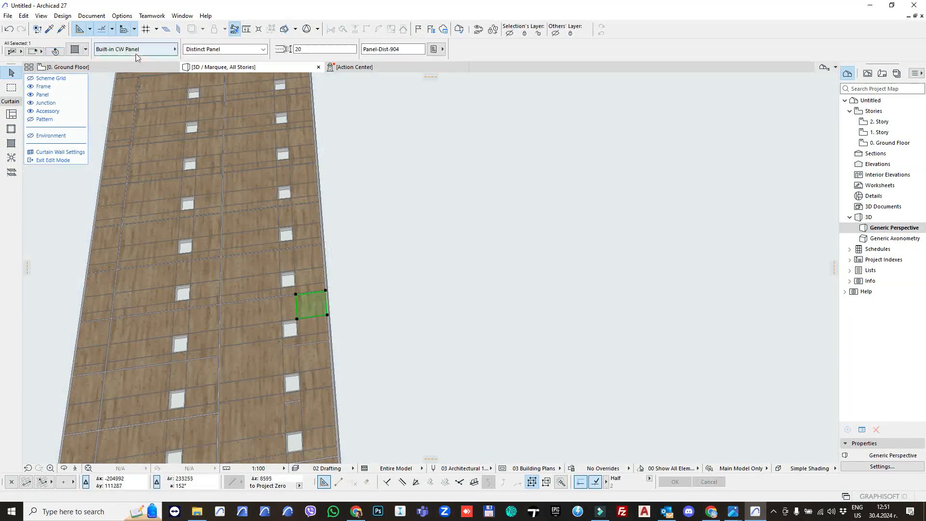
pyautogui.click(249, 216)
pyautogui.click(370, 322)
pyautogui.scroll(5, 308, 308)
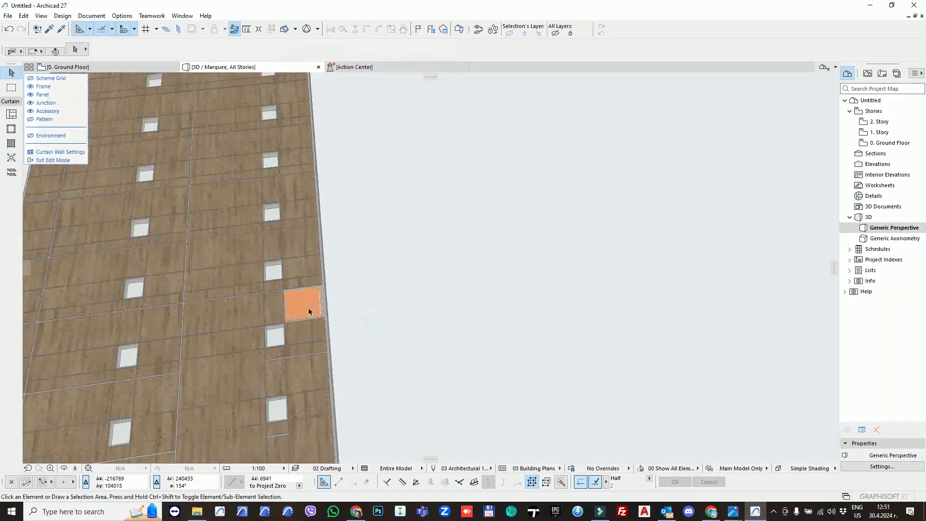
pyautogui.scroll(-10, 284, 293)
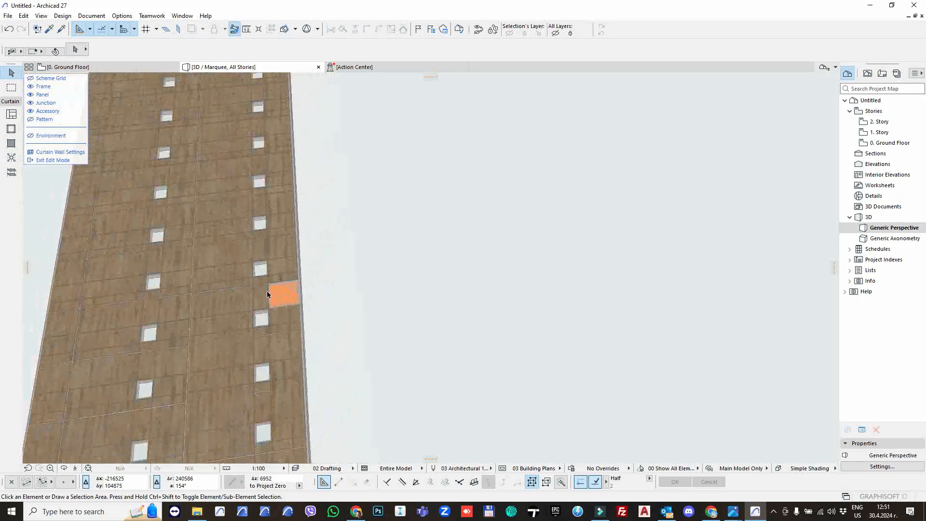
pyautogui.keyDown('shift'); pyautogui.moveTo(444, 268); pyautogui.dragTo(461, 224, button='middle'); pyautogui.keyUp('shift')
# Check the floor plans of the Ground Floor and upper stories to locate the curtain wall roof, without creating a new story.
pyautogui.press('F2')
pyautogui.rightClick(555, 199)
pyautogui.click(576, 240)
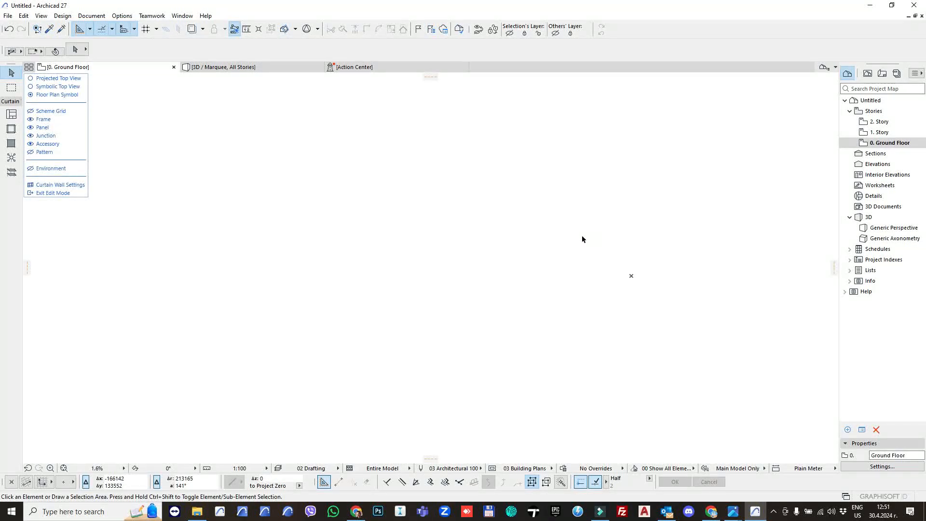
pyautogui.hotkey('ctrl', 'Down')
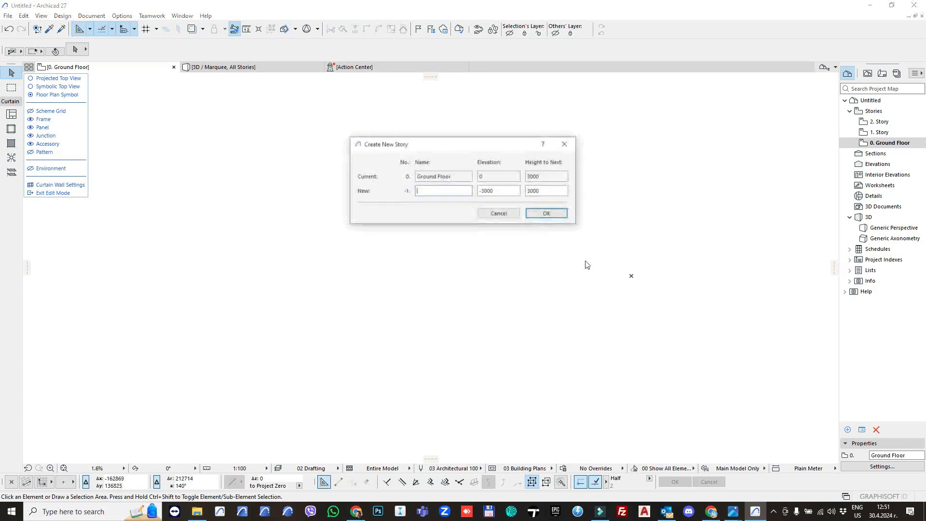
pyautogui.click(500, 217)
pyautogui.hotkey('ctrl', 'Up')
pyautogui.click(64, 468)
pyautogui.hotkey('ctrl', 'Up')
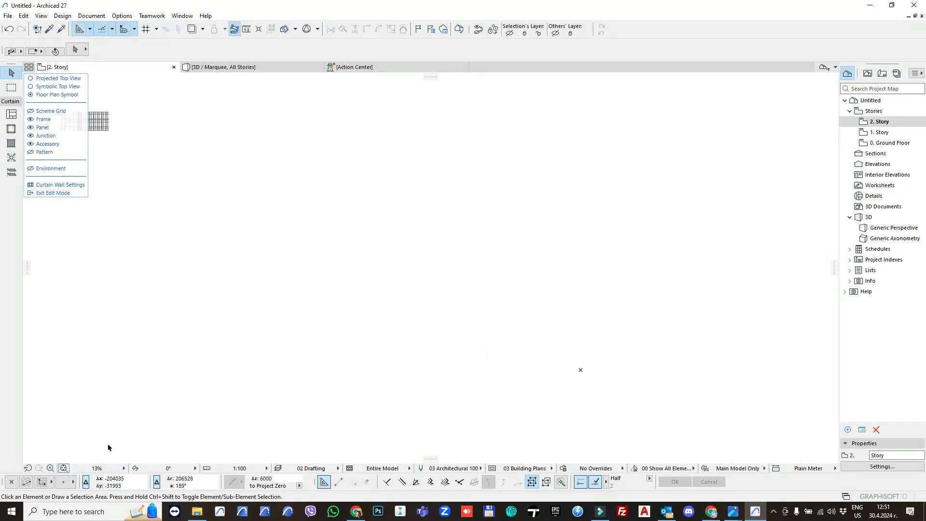
pyautogui.moveTo(159, 233); pyautogui.dragTo(580, 346, button='middle')
pyautogui.hotkey('ctrl', 'Down')
pyautogui.hotkey('ctrl', 'Up')
pyautogui.hotkey('ctrl', 'Up')
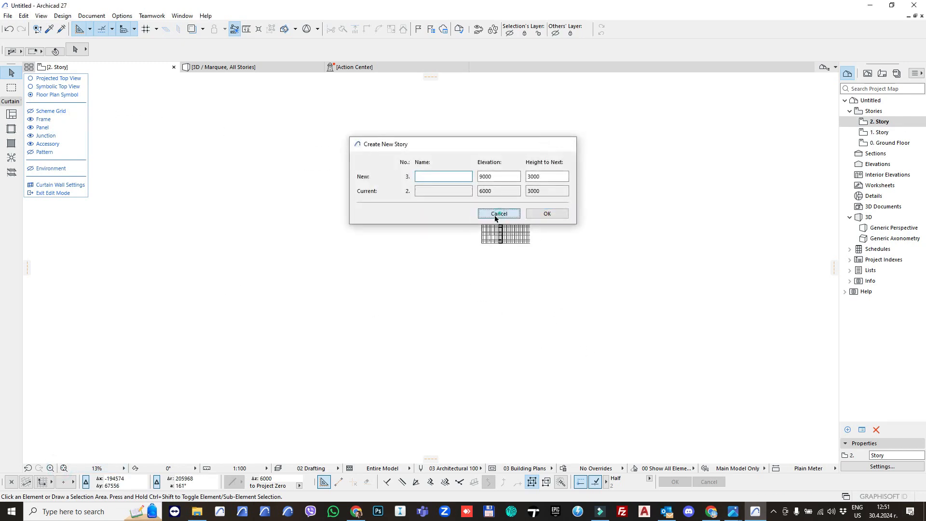
pyautogui.click(497, 213)
pyautogui.click(64, 469)
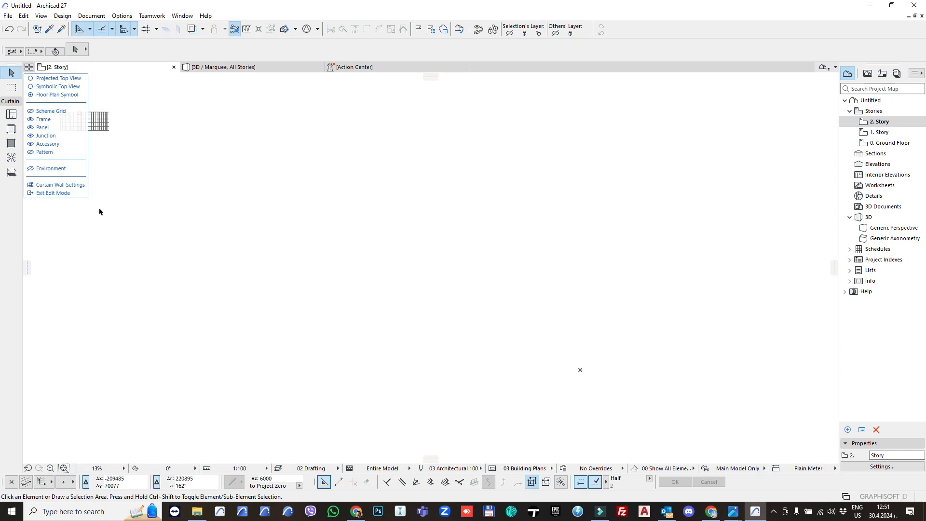
# Leave curtain wall editing and move the curtain wall roof in the 2. Story plan closer to the other shapes.
pyautogui.press('Escape')
pyautogui.scroll(-4, 516, 266)
pyautogui.click(338, 219)
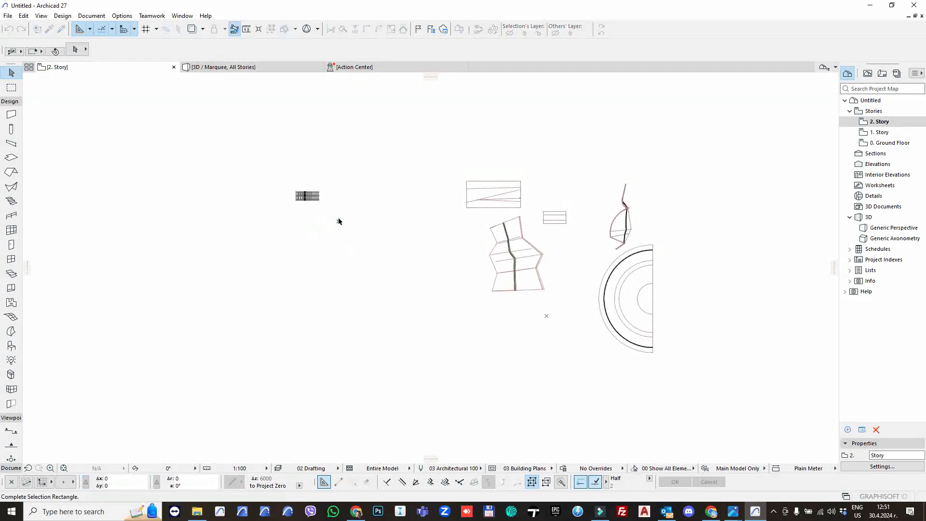
pyautogui.click(271, 175)
pyautogui.moveTo(306, 196); pyautogui.dragTo(443, 261)
pyautogui.click(459, 307)
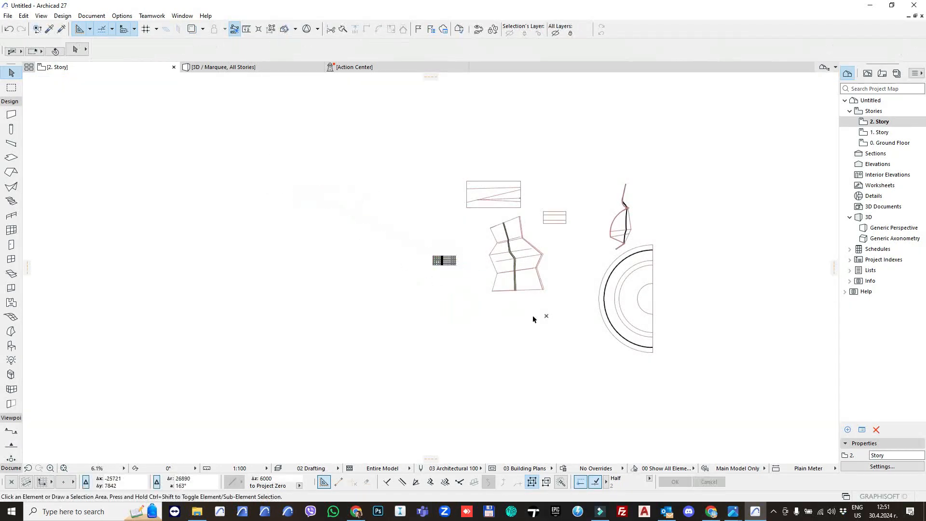
# Configure the default wall as a basic structure with the building material Masonry Block - Structural.
pyautogui.moveTo(534, 320); pyautogui.dragTo(391, 317, button='middle')
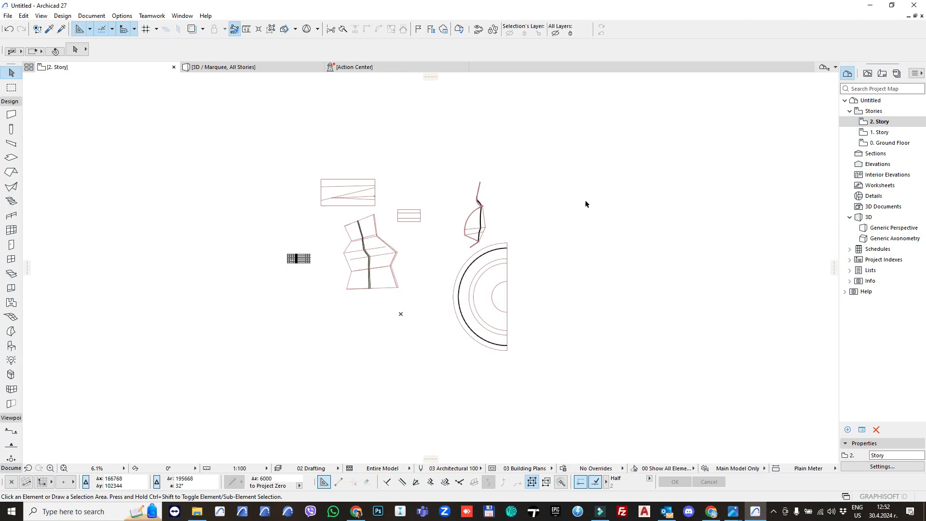
pyautogui.moveTo(585, 200); pyautogui.dragTo(508, 208, button='middle')
pyautogui.scroll(2, 503, 205)
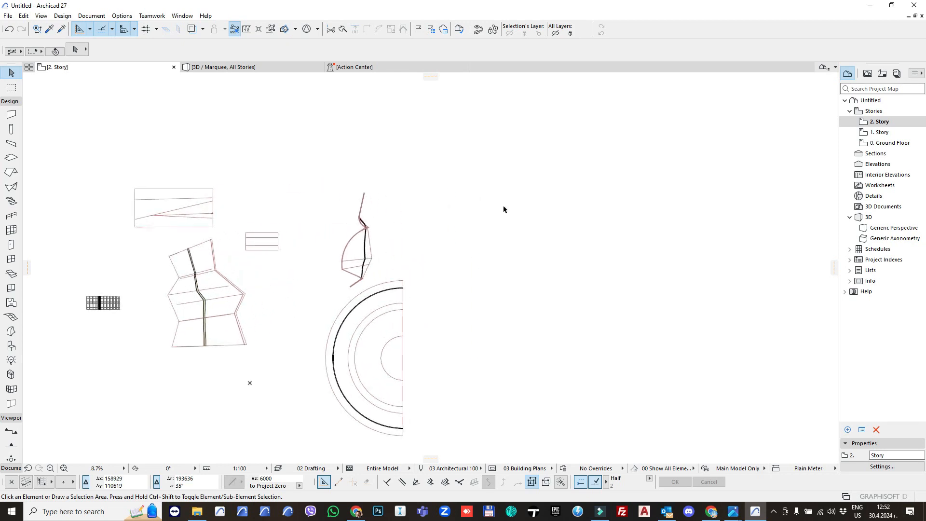
pyautogui.click(11, 114)
pyautogui.hotkey('ctrl', 't')
pyautogui.click(469, 78)
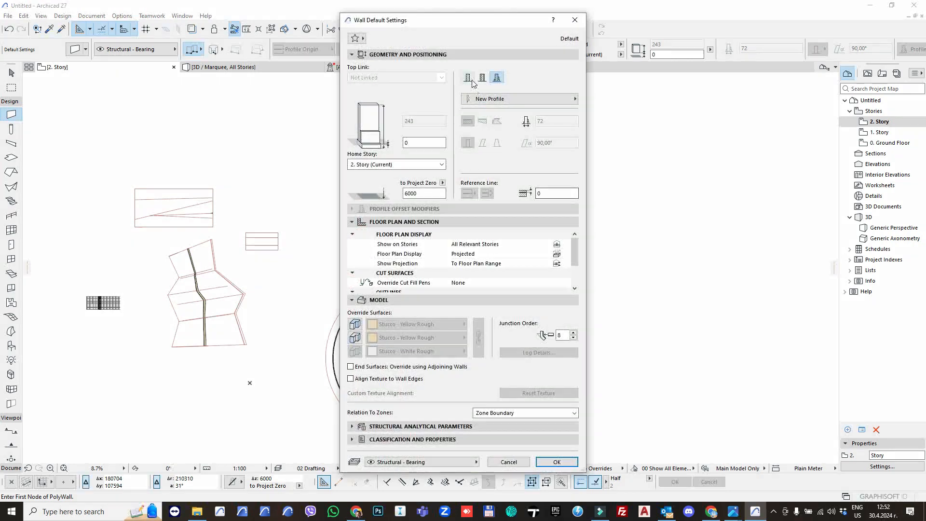
pyautogui.click(493, 99)
pyautogui.click(494, 99)
pyautogui.click(494, 98)
pyautogui.click(494, 99)
pyautogui.click(494, 99)
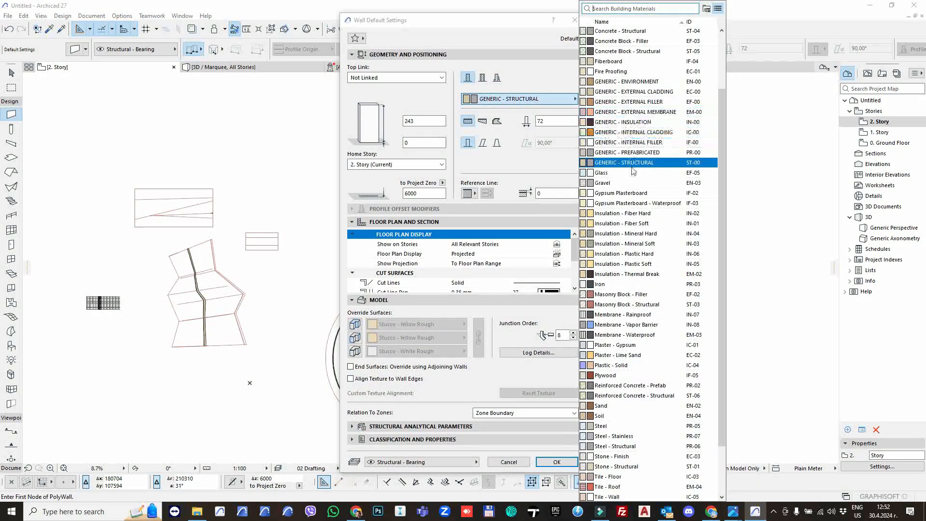
pyautogui.click(637, 293)
pyautogui.click(521, 99)
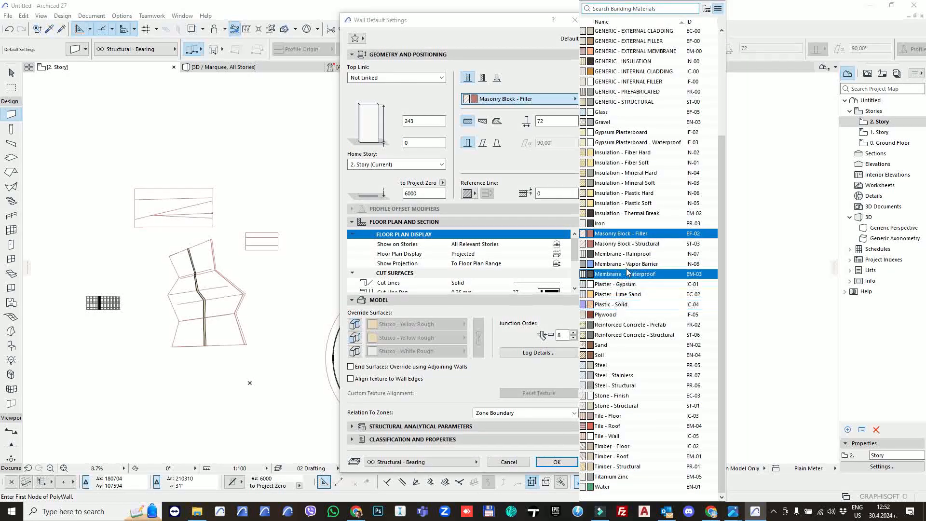
pyautogui.click(627, 245)
# Set the default wall thickness to 25 and accept the wall settings.
pyautogui.click(554, 121)
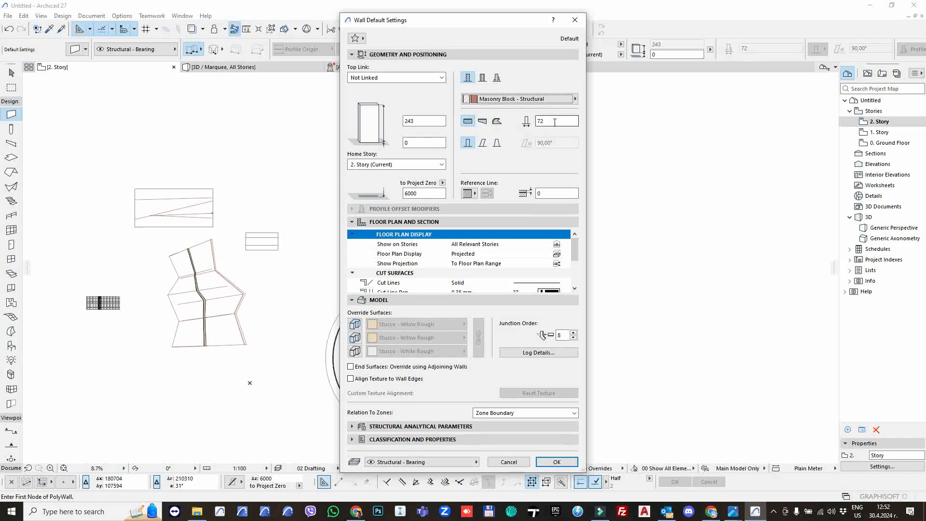
pyautogui.write('25')
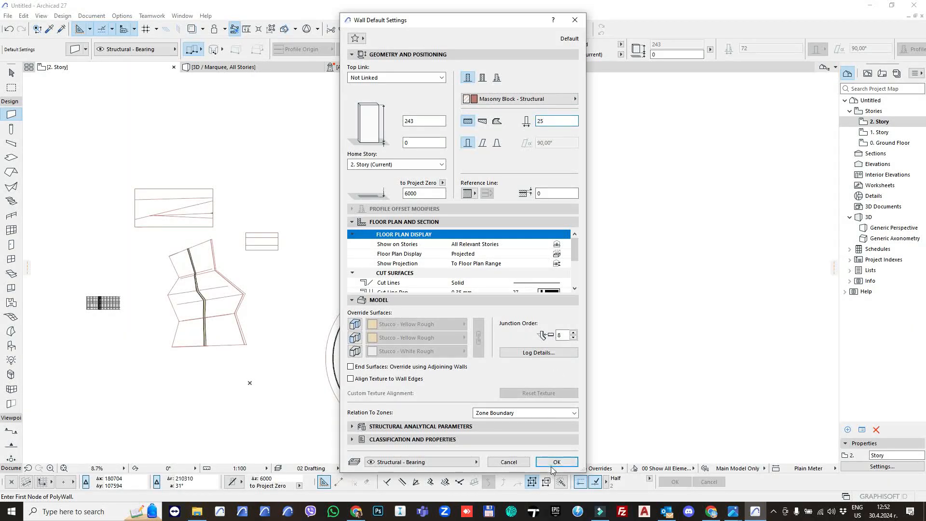
pyautogui.click(556, 461)
# Draw a closed rectangle of masonry walls in an empty area of the 2. Story plan using the rectangular geometry method.
pyautogui.moveTo(393, 333); pyautogui.dragTo(635, 206)
pyautogui.scroll(1, 430, 238)
pyautogui.moveTo(423, 240); pyautogui.dragTo(603, 178, button='middle')
pyautogui.scroll(2, 511, 141)
pyautogui.scroll(2, 485, 136)
pyautogui.scroll(1, 475, 182)
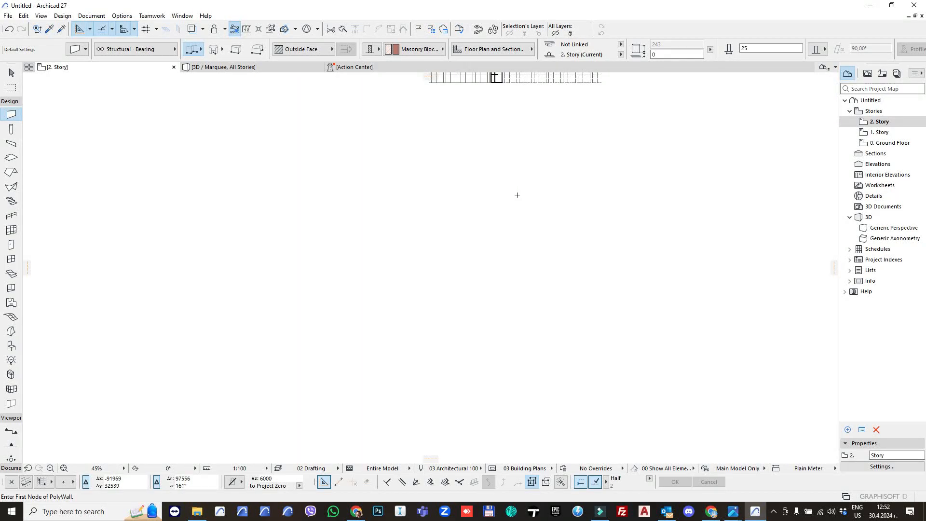
pyautogui.click(201, 49)
pyautogui.click(241, 48)
pyautogui.click(496, 172)
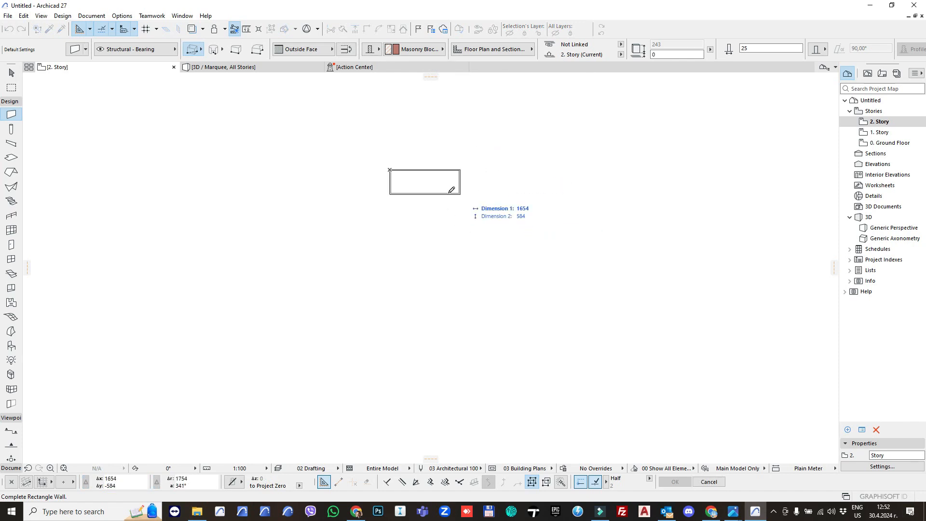
pyautogui.click(466, 247)
pyautogui.scroll(5, 461, 123)
pyautogui.scroll(3, 462, 124)
pyautogui.scroll(-5, 519, 210)
pyautogui.press('Escape')
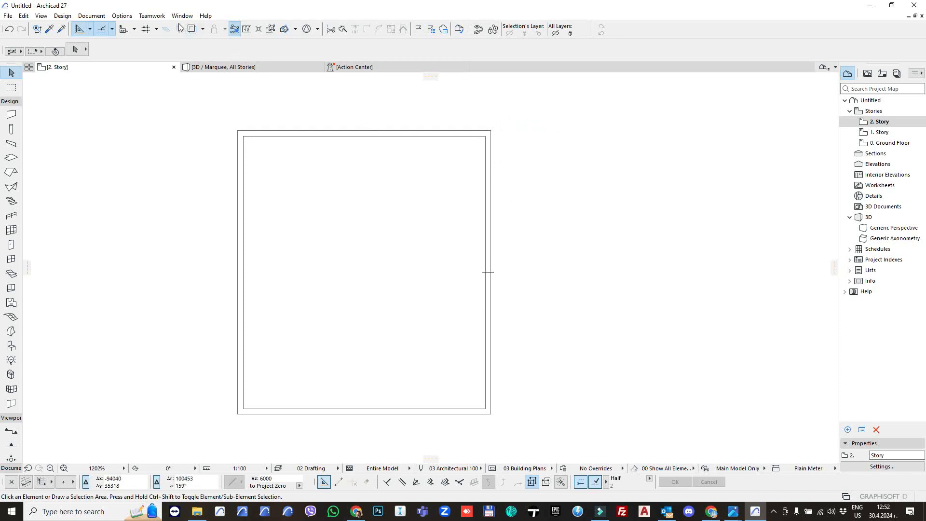
# Open the Profile Manager and review the list of existing profiles.
pyautogui.click(123, 16)
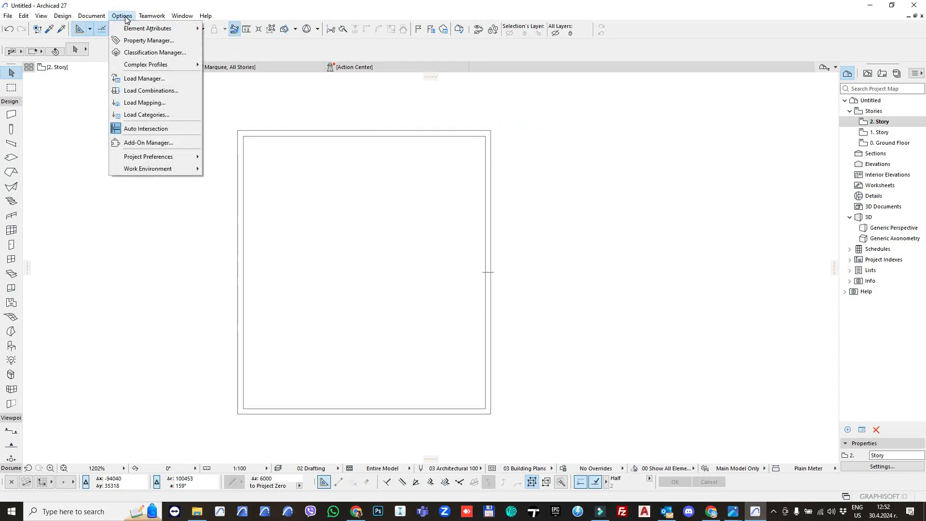
pyautogui.moveTo(146, 64)
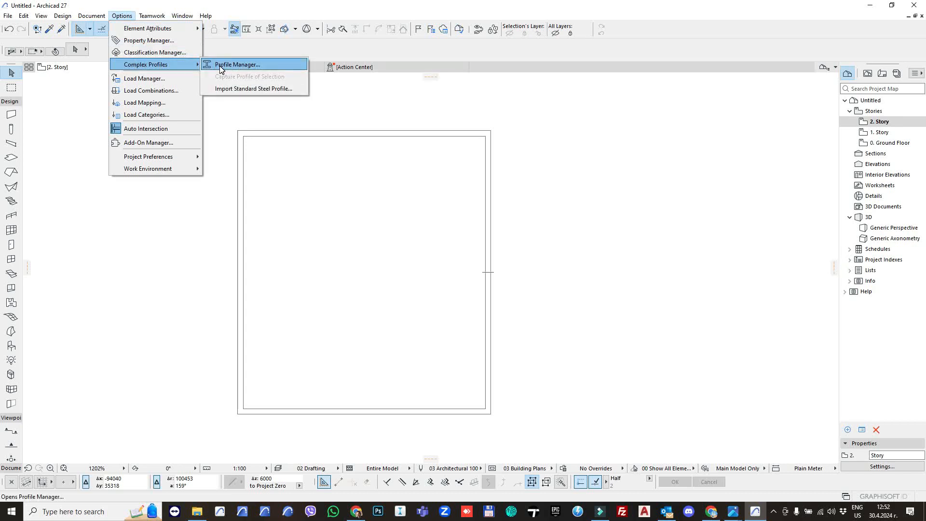
pyautogui.click(219, 65)
pyautogui.click(690, 133)
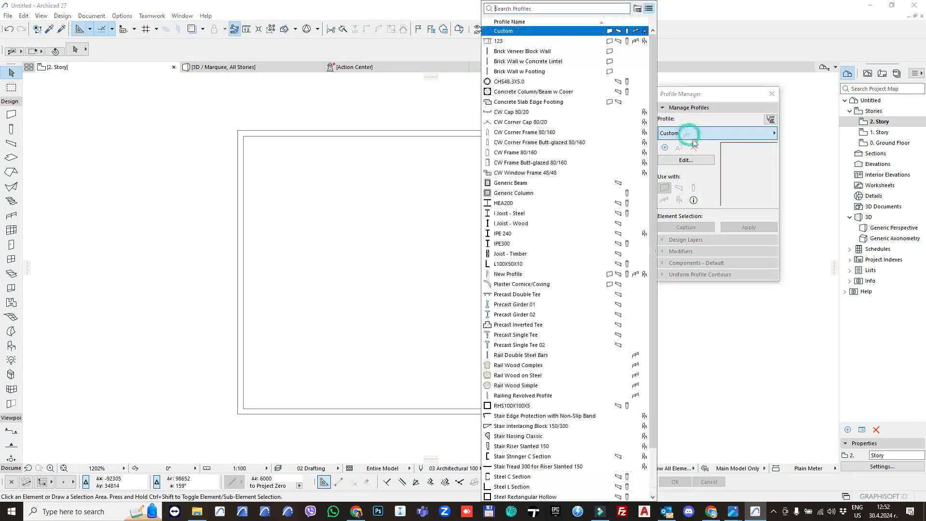
pyautogui.scroll(-2, 552, 382)
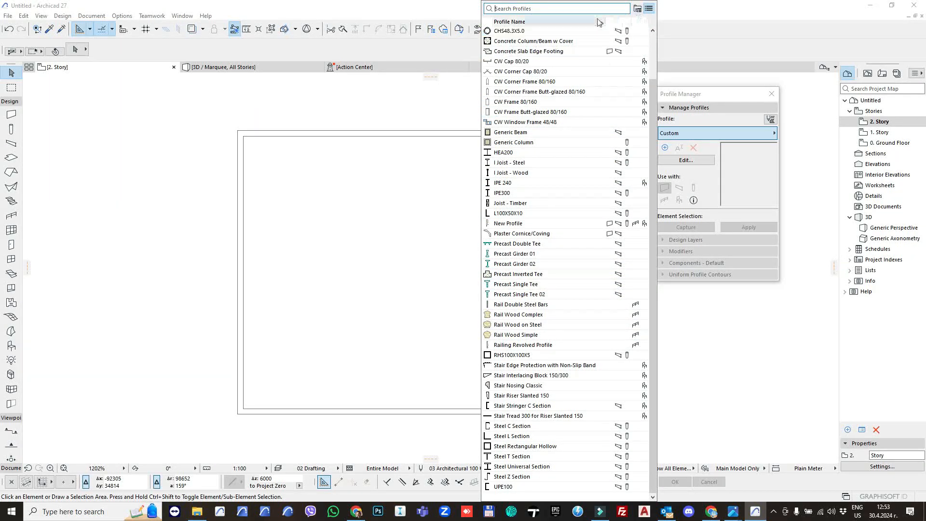
pyautogui.click(710, 115)
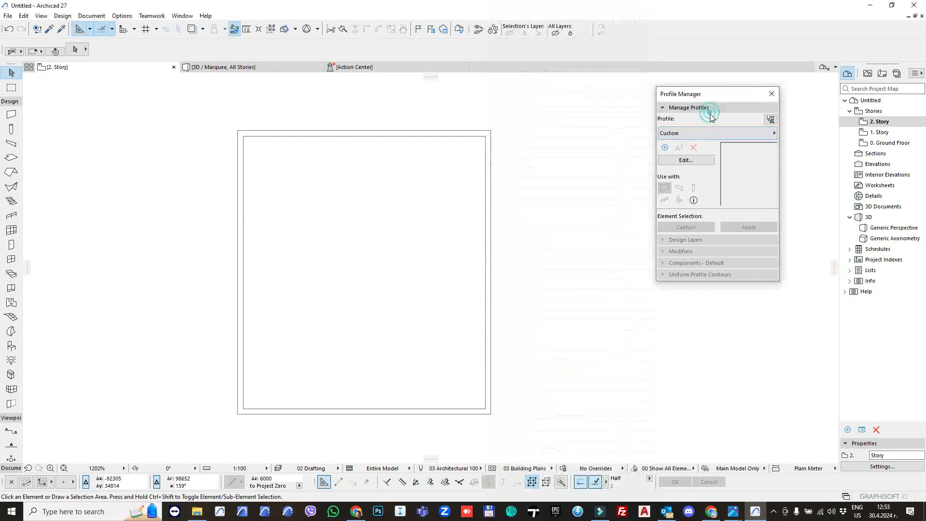
# Create a new complex profile named Brick end in the structural Brick folder and delete its default fill.
pyautogui.click(665, 148)
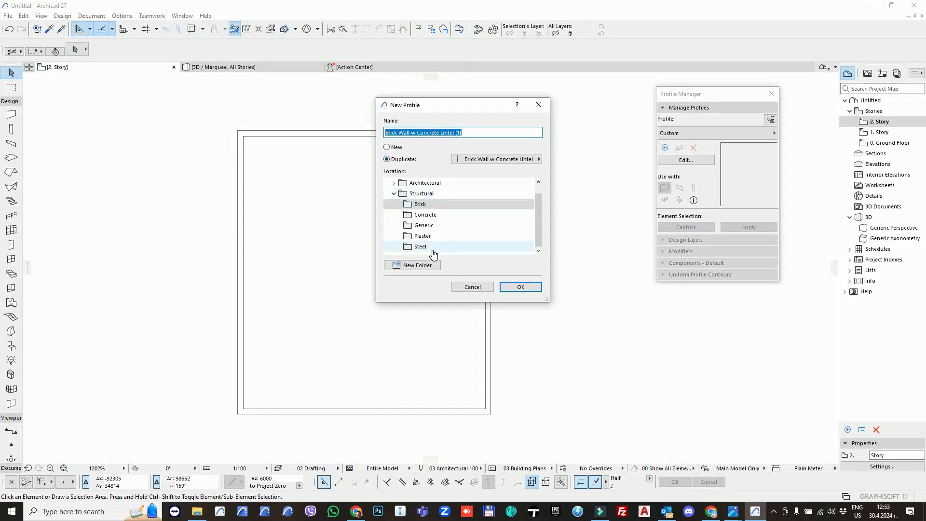
pyautogui.click(386, 146)
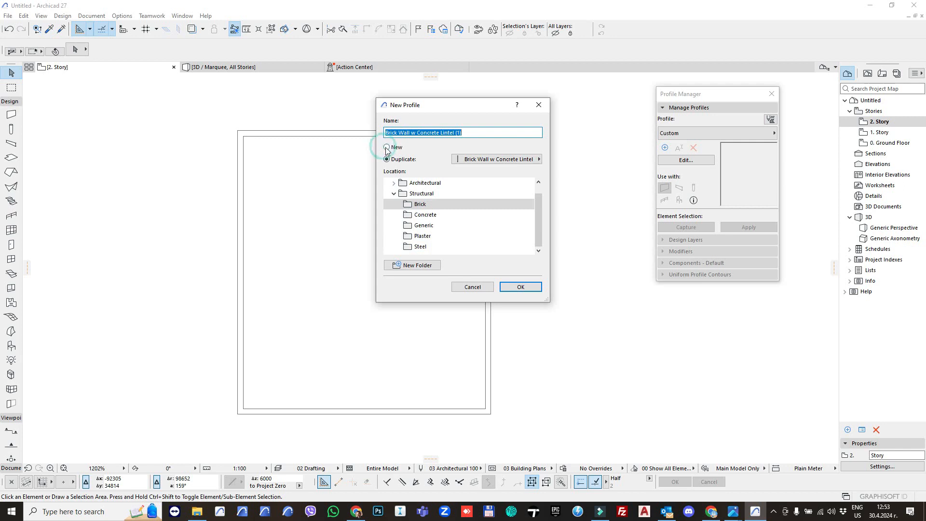
pyautogui.doubleClick(443, 133)
pyautogui.write('Brick end')
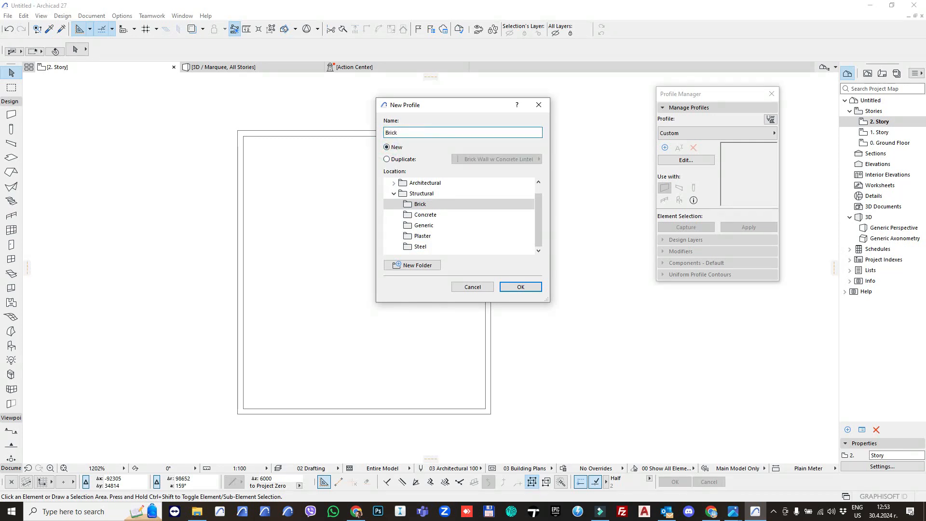
pyautogui.click(535, 289)
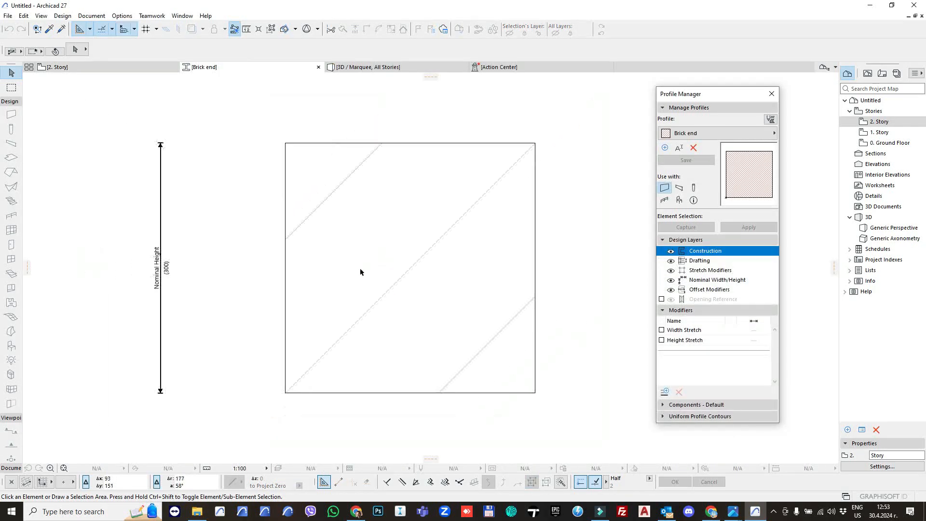
pyautogui.moveTo(292, 145); pyautogui.dragTo(523, 232)
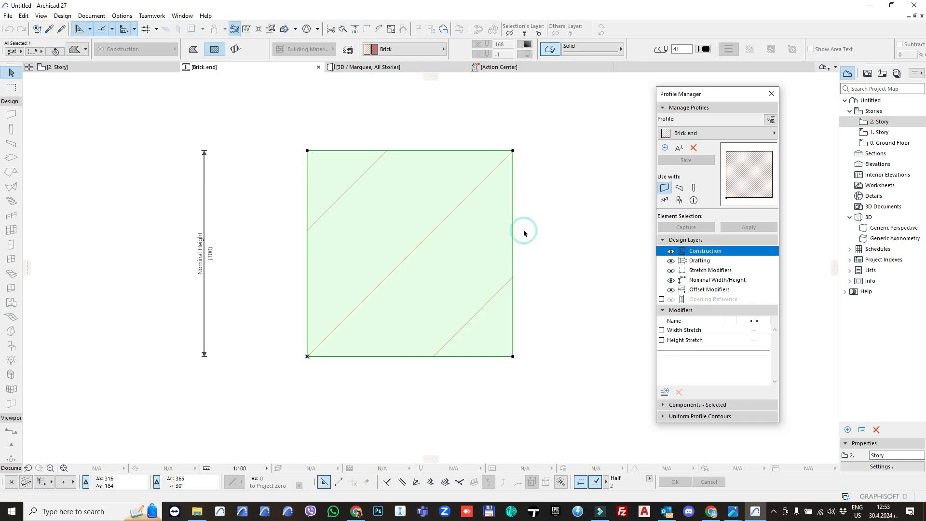
pyautogui.press('Delete')
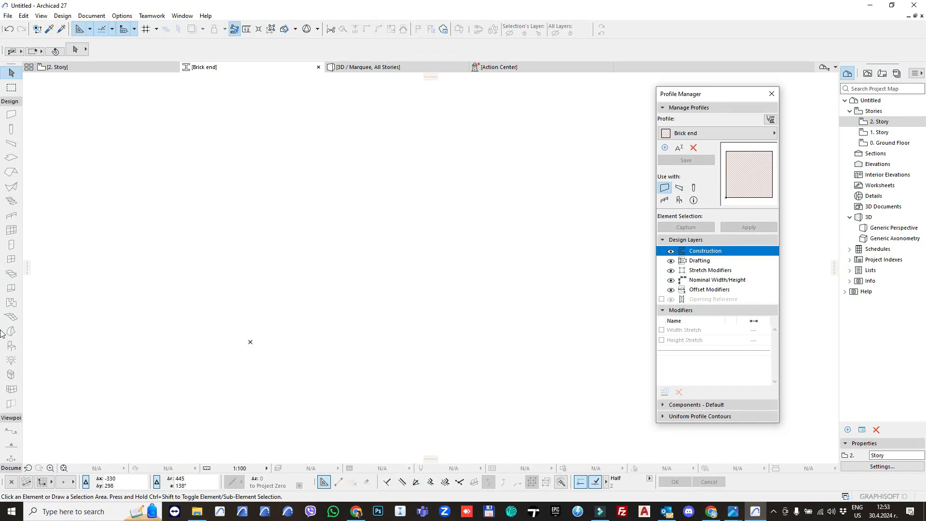
# Draw a 250 by 250 rectangular fill as the core of the Brick end profile.
pyautogui.click(15, 103)
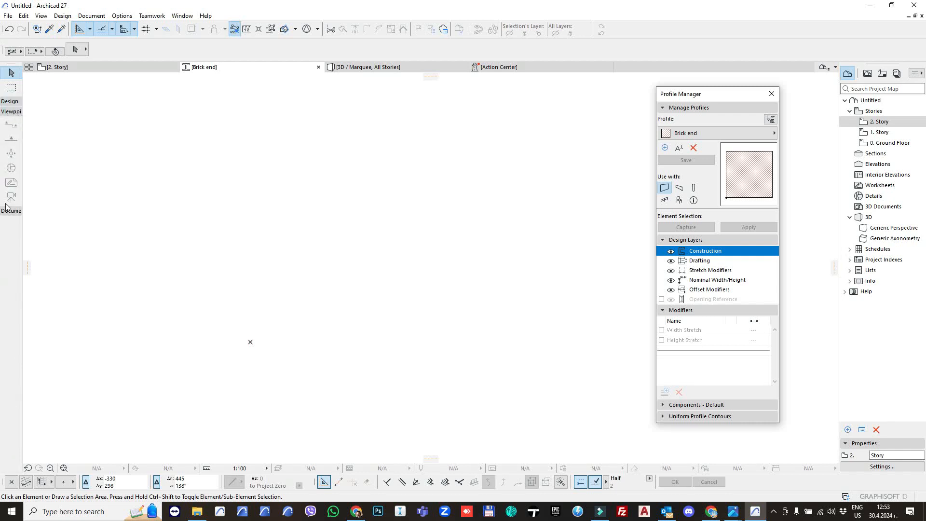
pyautogui.click(12, 114)
pyautogui.click(12, 122)
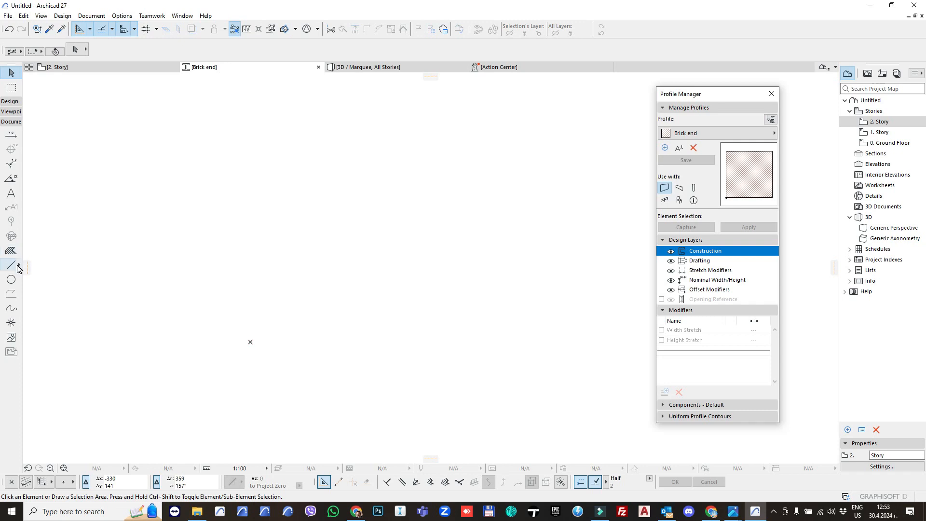
pyautogui.click(11, 251)
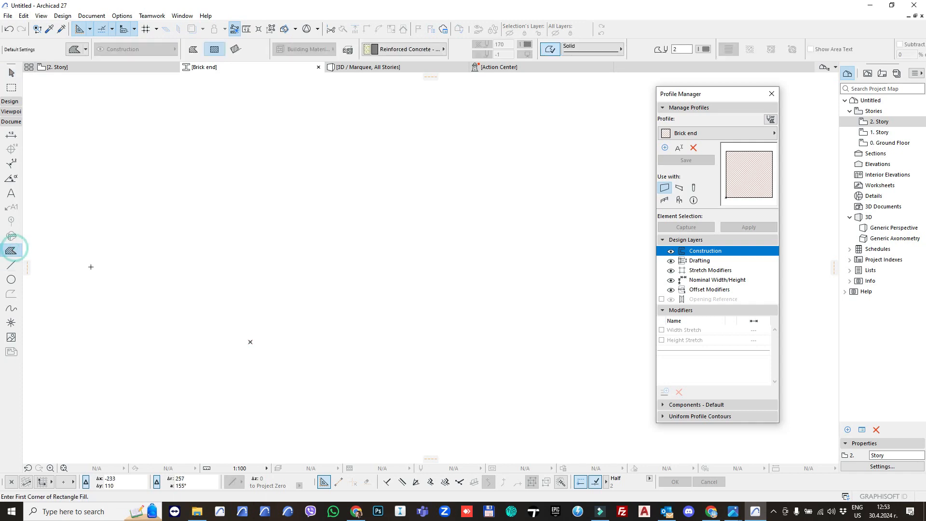
pyautogui.click(266, 348)
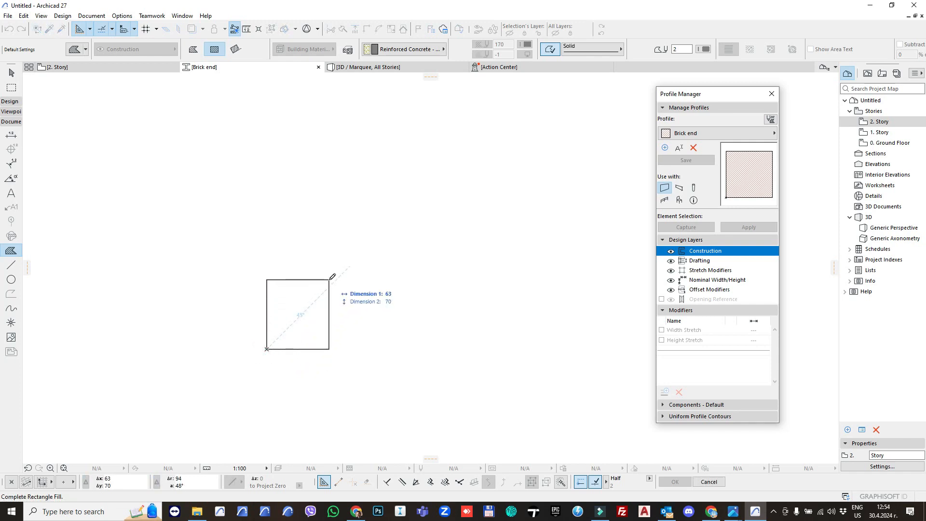
pyautogui.press('x')
pyautogui.write('250')
pyautogui.press('Tab')
pyautogui.write('25')
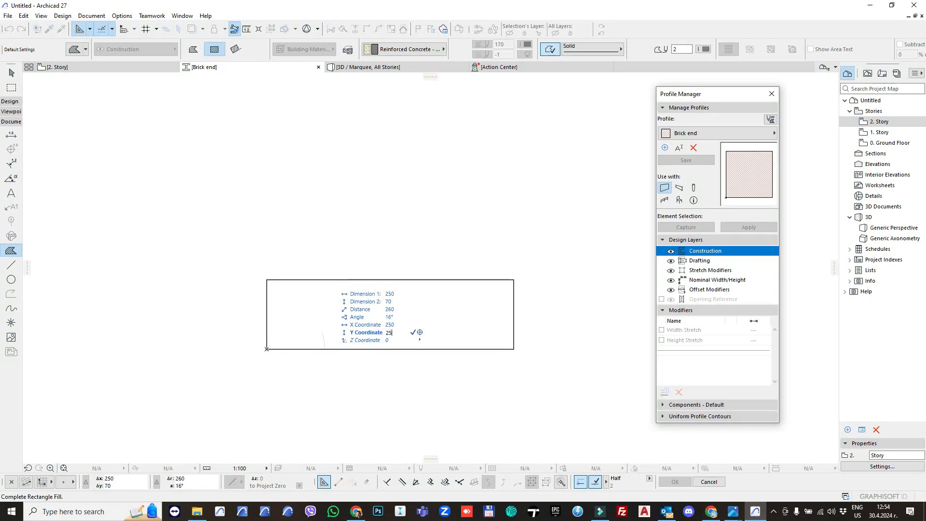
pyautogui.write('0')
pyautogui.press('Return')
pyautogui.scroll(-2, 444, 223)
pyautogui.press('Escape')
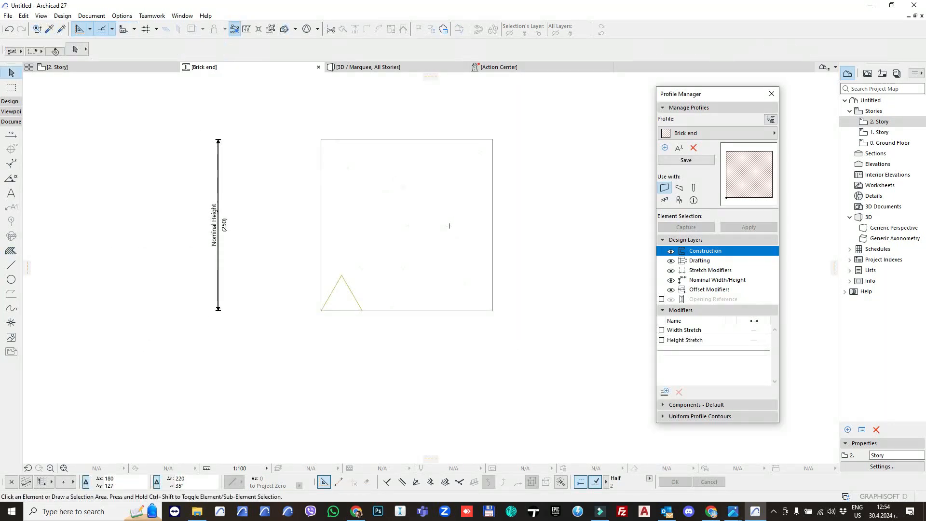
# Assign the building material Masonry Block - Structural to the square fill in the profile.
pyautogui.click(447, 219)
pyautogui.hotkey('ctrl', 't')
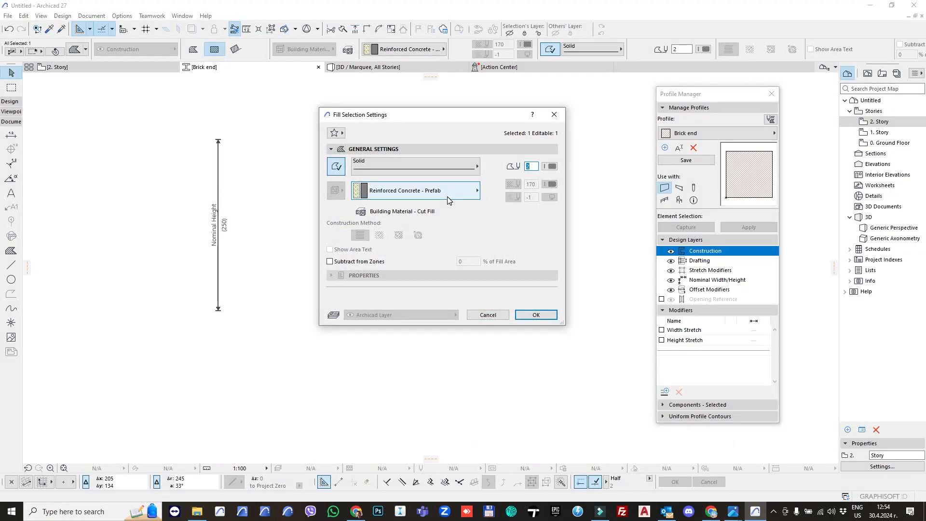
pyautogui.click(448, 199)
pyautogui.moveTo(623, 267); pyautogui.dragTo(628, 168)
pyautogui.scroll(-4, 623, 193)
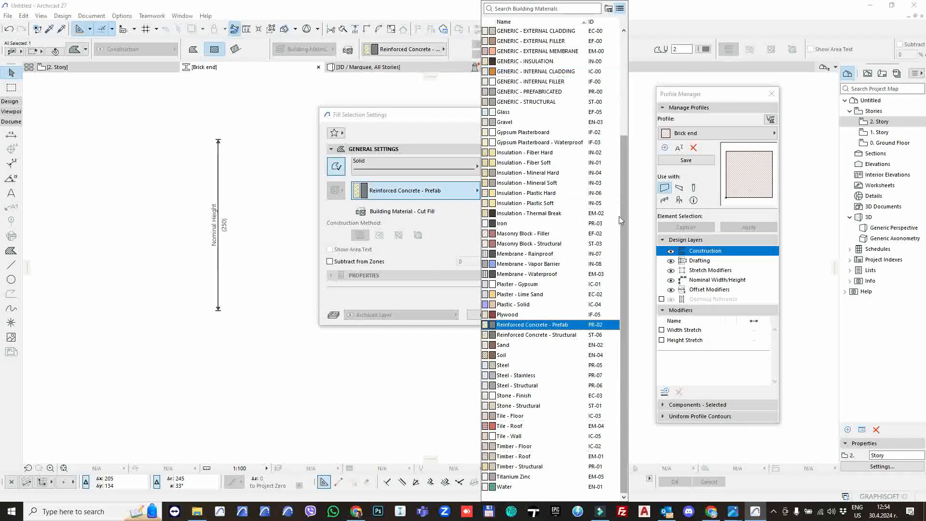
pyautogui.moveTo(624, 225); pyautogui.dragTo(629, 109)
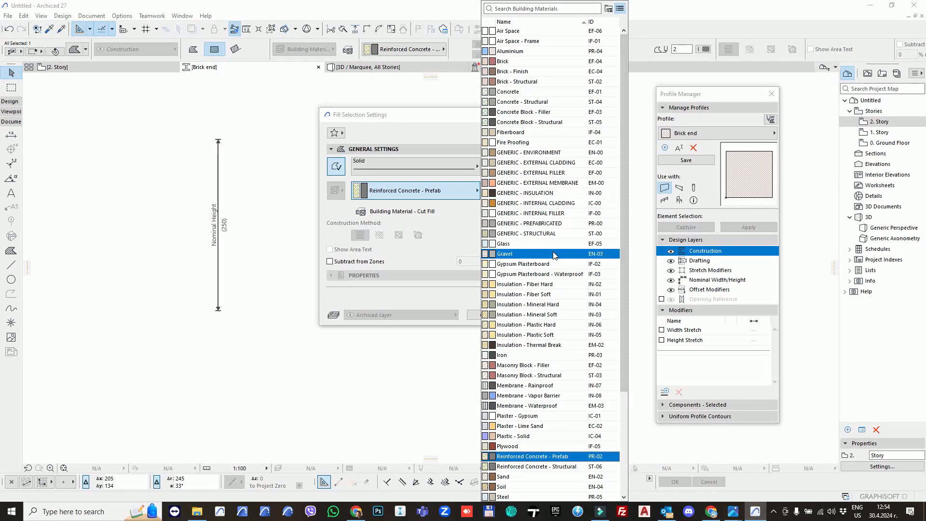
pyautogui.click(541, 375)
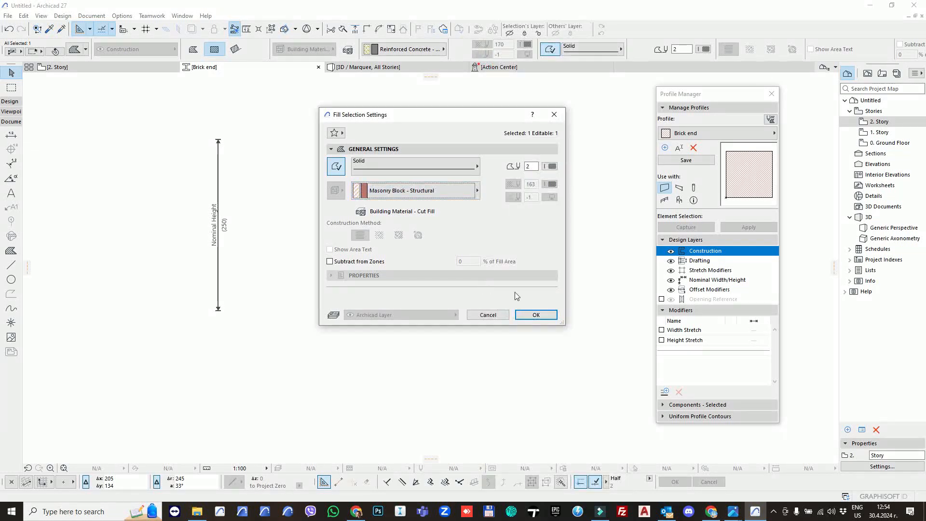
pyautogui.click(536, 314)
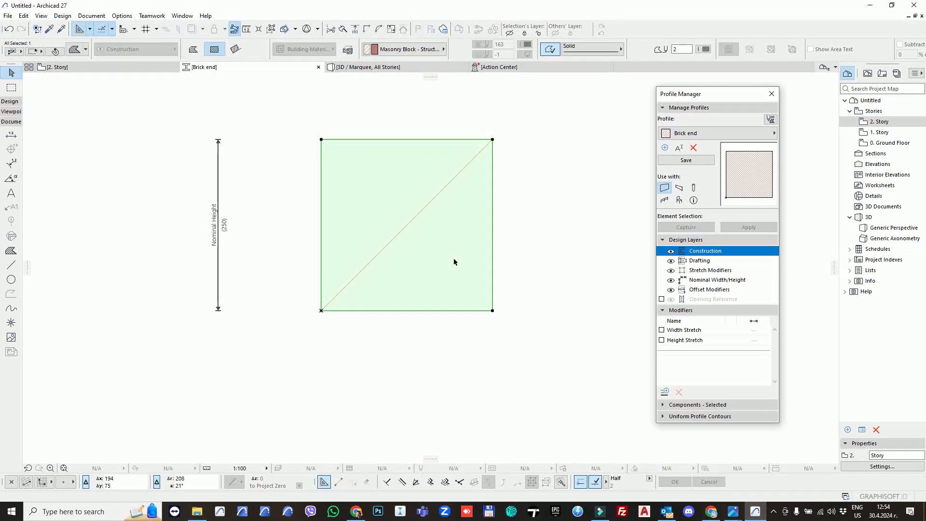
pyautogui.click(531, 259)
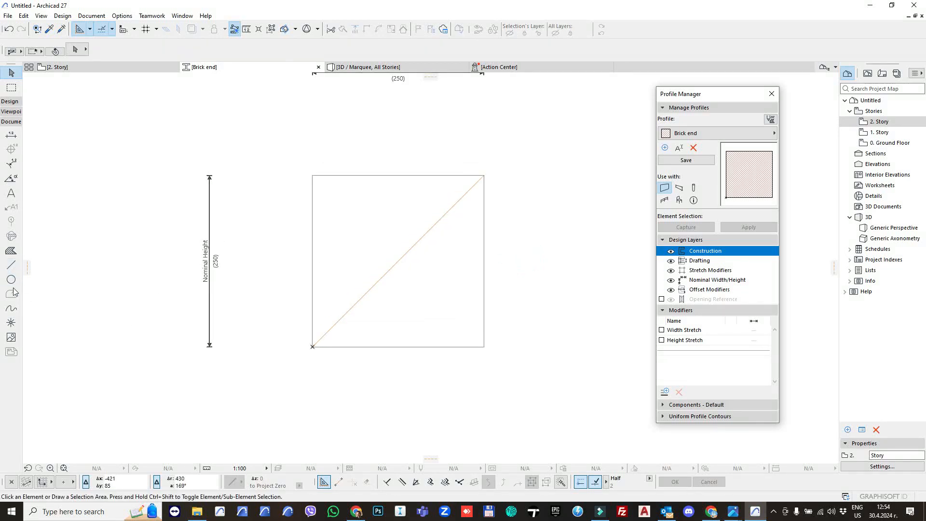
# Draw a line 150 down the square's left edge from its upper corner, and from its end a 10-long line outward.
pyautogui.click(11, 265)
pyautogui.scroll(2, 311, 265)
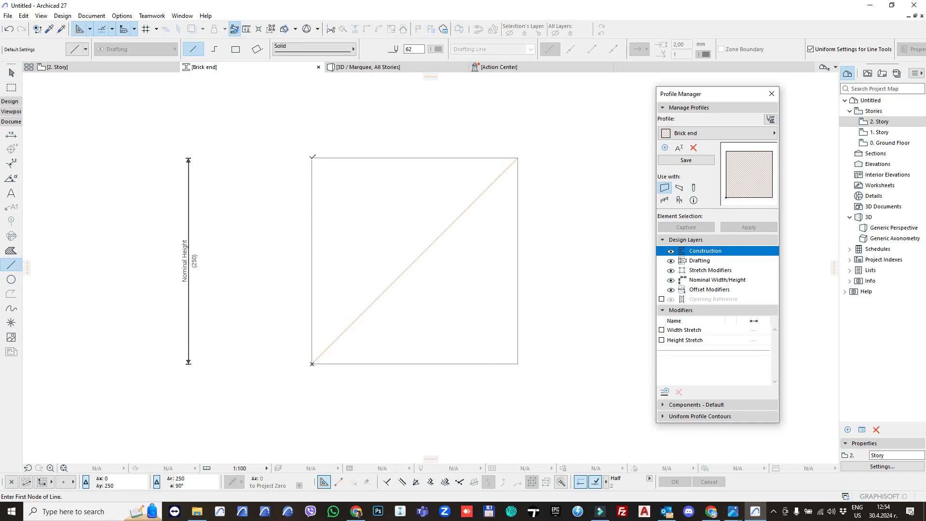
pyautogui.click(312, 158)
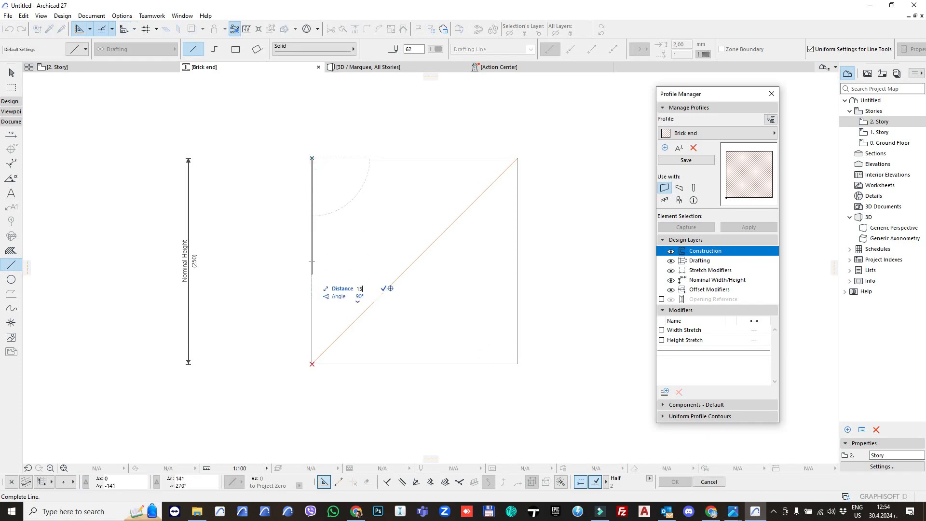
pyautogui.press('Return')
pyautogui.click(312, 281)
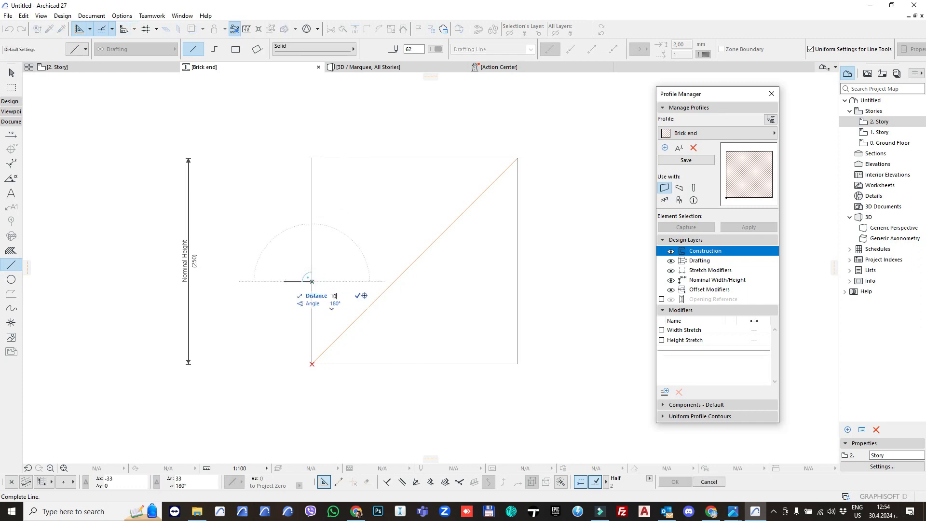
pyautogui.press('Return')
pyautogui.press('Escape')
# Copy the short outward line horizontally to the outer side of the square's right edge.
pyautogui.click(306, 282)
pyautogui.hotkey('ctrl', 'shift', 'd')
pyautogui.click(303, 282)
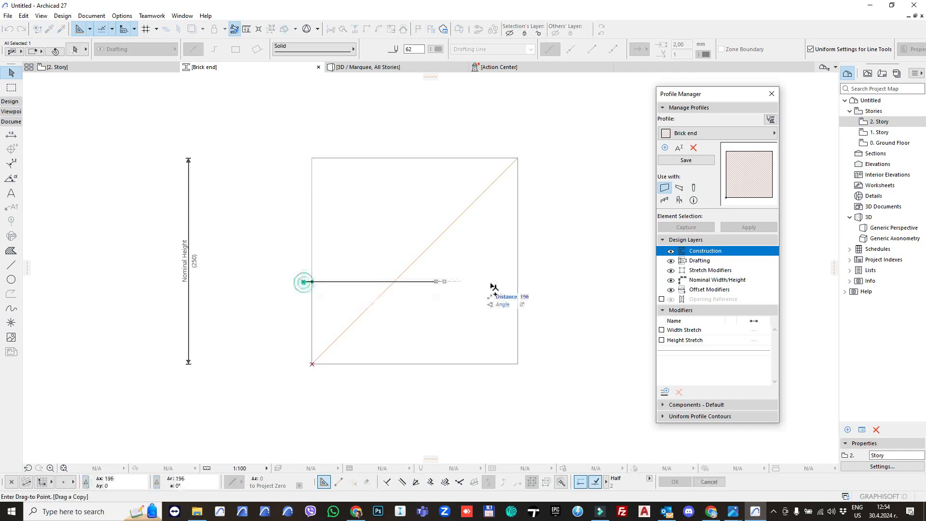
pyautogui.keyDown('shift'); pyautogui.click(518, 365); pyautogui.keyUp('shift')
pyautogui.click(551, 306)
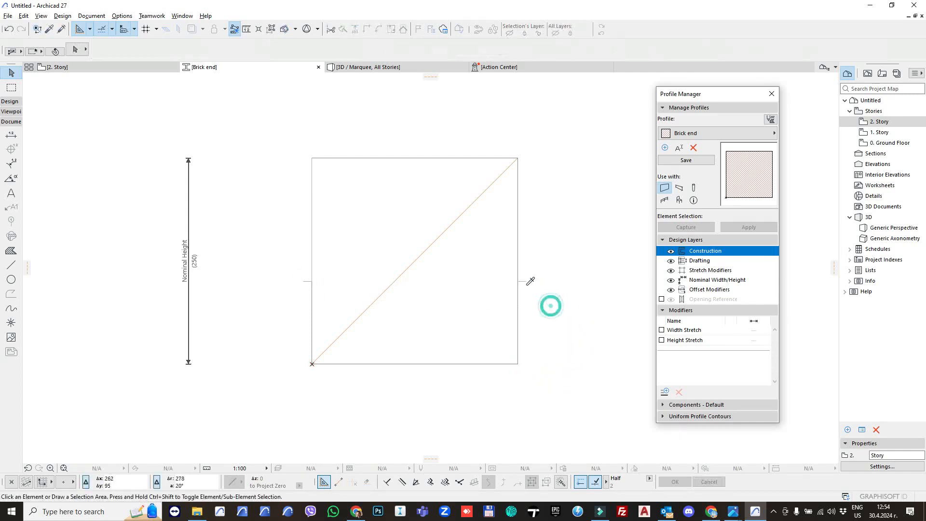
# Draw a 10-long vertical line upward from the square's top edge, near its right corner.
pyautogui.keyDown('alt'); pyautogui.click(528, 283); pyautogui.keyUp('alt')
pyautogui.click(506, 157)
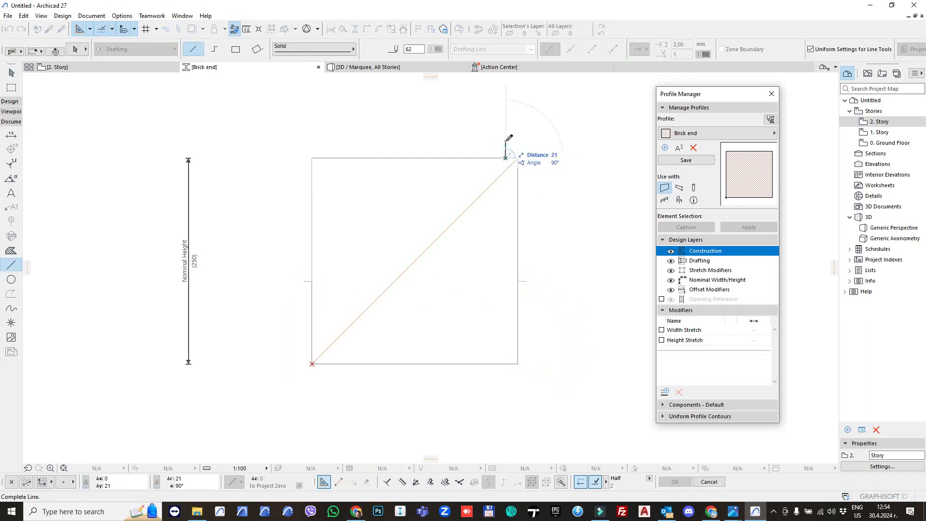
pyautogui.write('1')
pyautogui.press('Return')
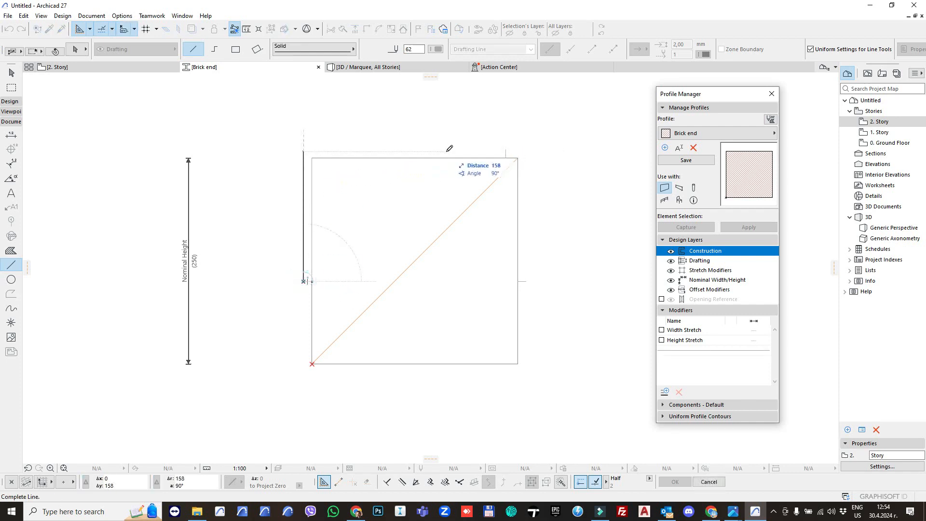
# Draw the outer frame lines across the square's top and down its outer side to the end of the short horizontal line.
pyautogui.click(506, 149)
pyautogui.click(304, 147)
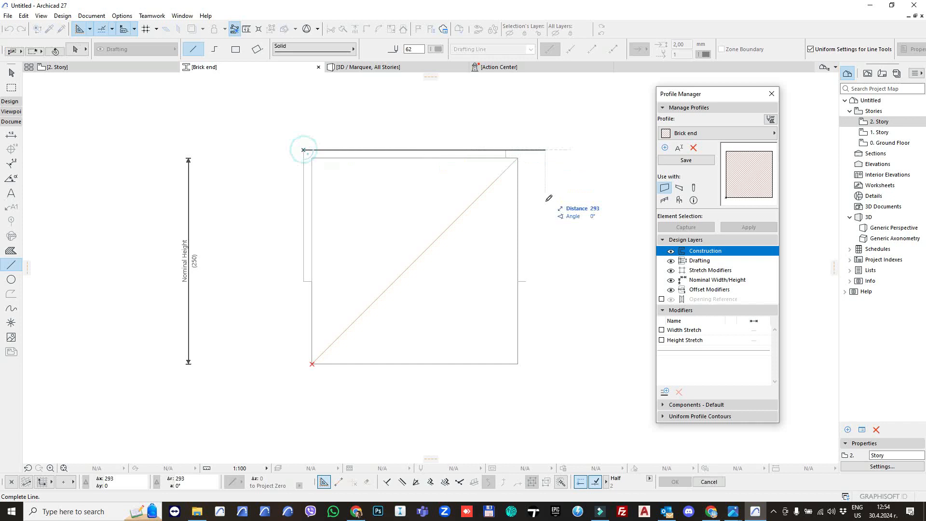
pyautogui.click(527, 281)
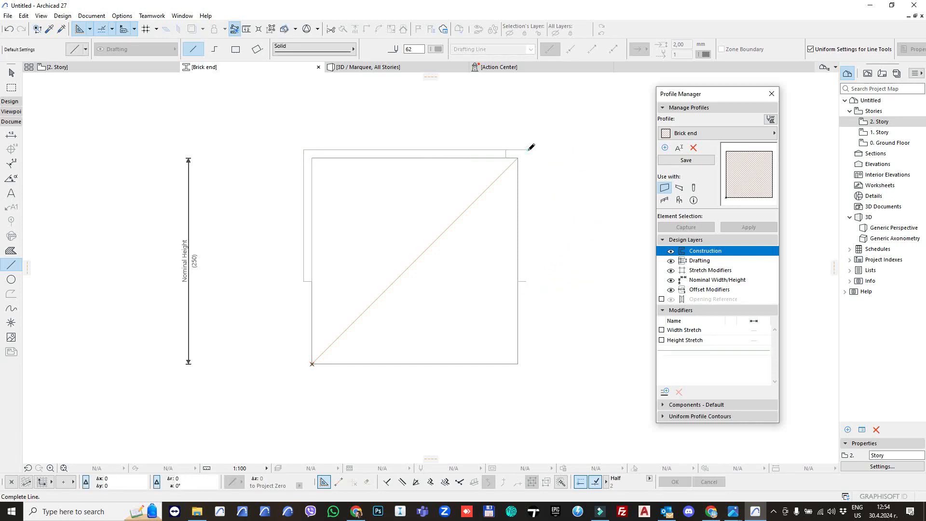
pyautogui.click(526, 280)
pyautogui.press('Escape')
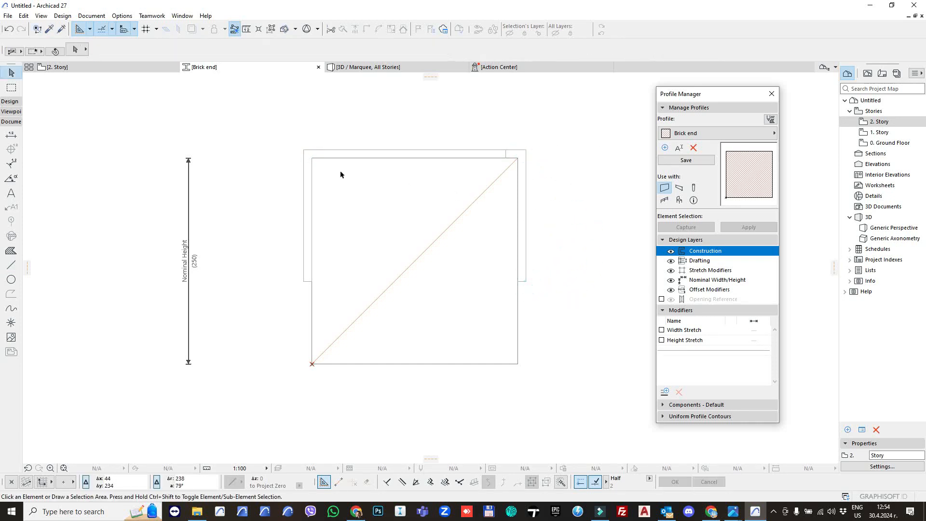
# Offset a copy of the three connected frame lines outward by 20.
pyautogui.click(305, 182)
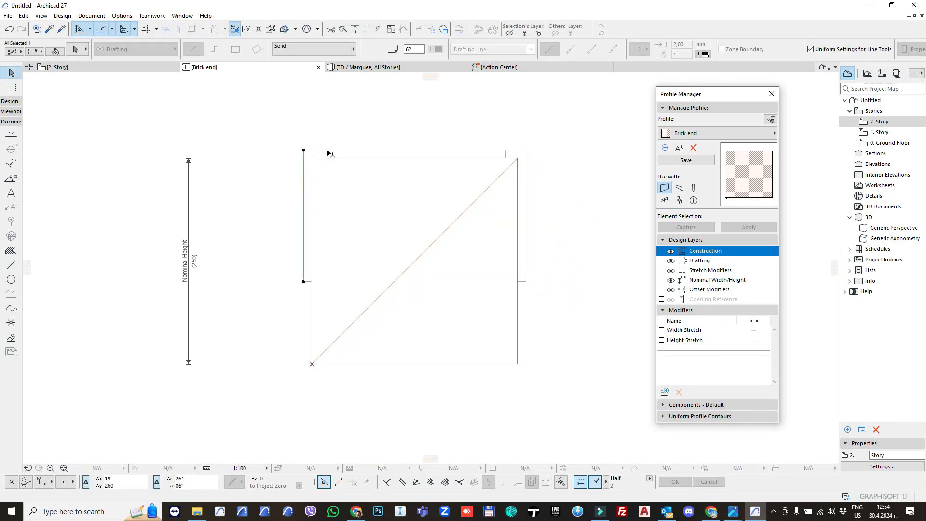
pyautogui.keyDown('alt'); pyautogui.click(526, 196); pyautogui.keyUp('alt')
pyautogui.keyDown('ctrl'); pyautogui.keyDown('alt'); pyautogui.click(526, 195); pyautogui.keyUp('alt'); pyautogui.keyUp('ctrl')
pyautogui.hotkey('ctrl', 'o')
pyautogui.click(526, 196)
pyautogui.click(641, 318)
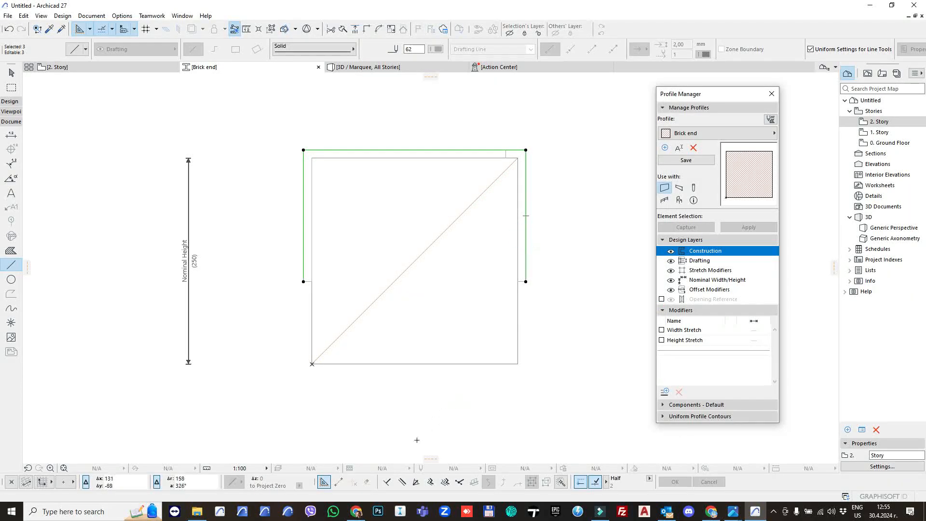
pyautogui.click(526, 256)
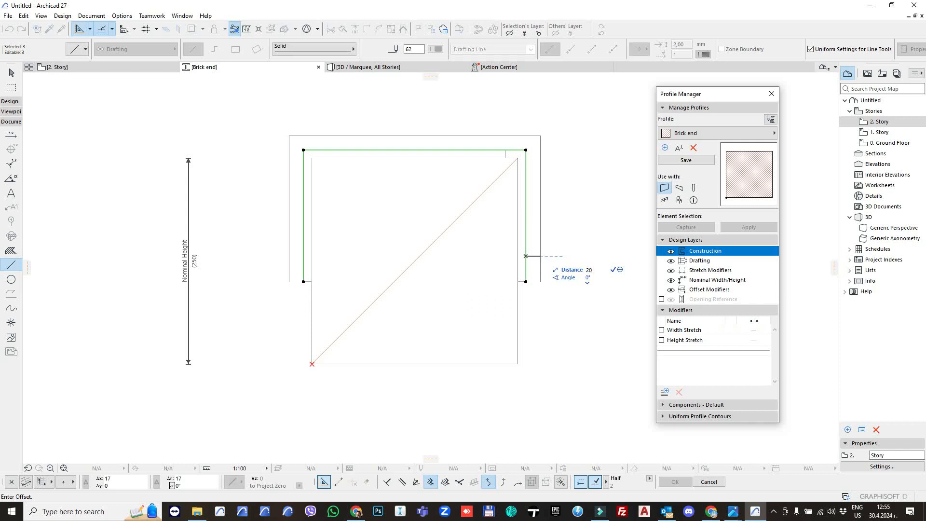
# Close both lower ends of the U-shaped band with short lines between the inner and outer frames.
pyautogui.click(542, 284)
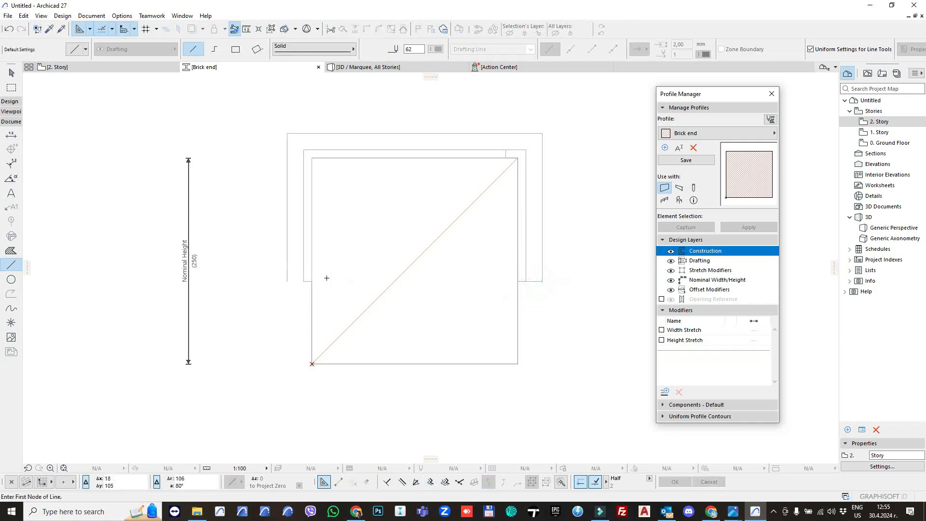
pyautogui.click(287, 281)
pyautogui.click(303, 281)
# Set the default fill's building material to Steel - Stainless.
pyautogui.click(9, 252)
pyautogui.hotkey('ctrl', 't')
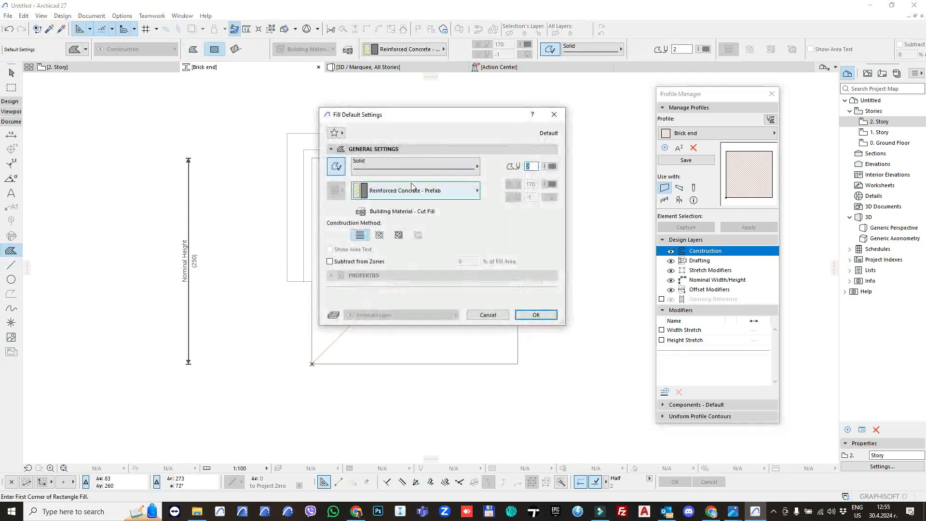
pyautogui.click(412, 190)
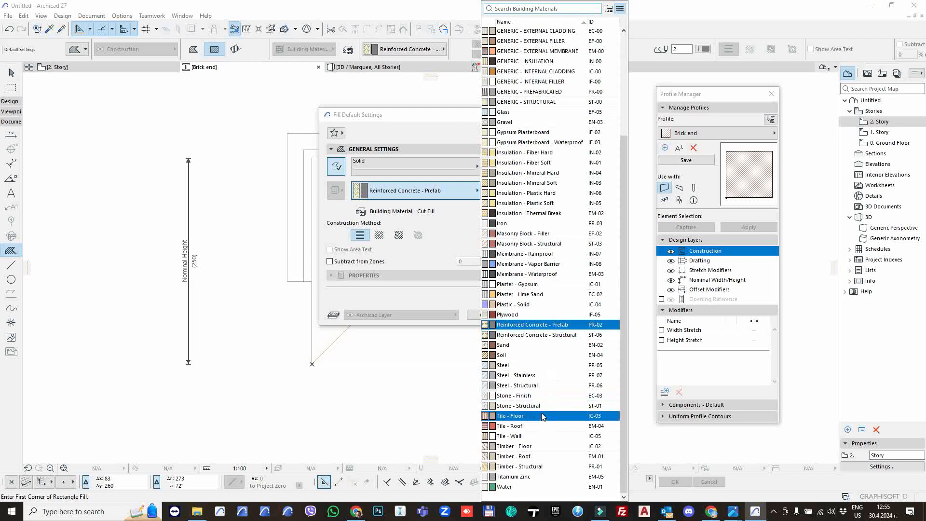
pyautogui.click(516, 376)
pyautogui.click(536, 316)
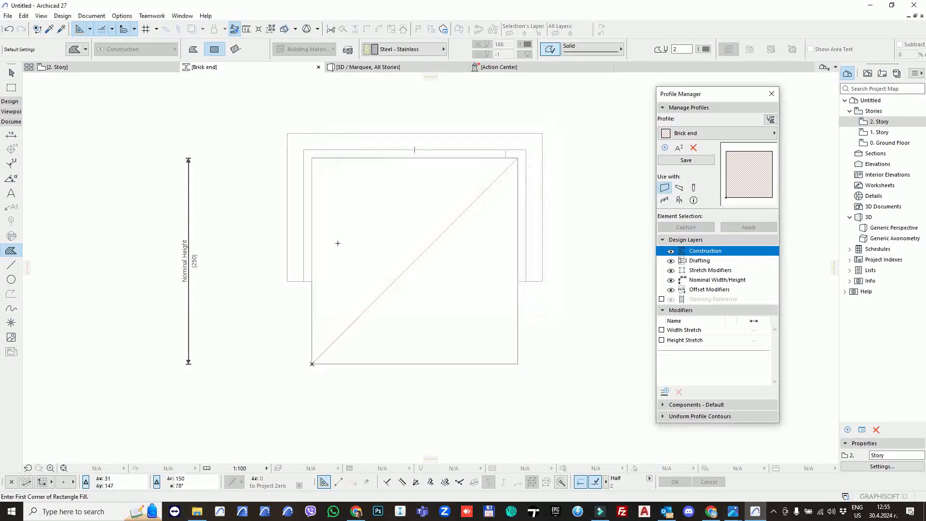
# Fill the closed U-shaped band around the square with the Magic Wand.
pyautogui.scroll(1, 339, 243)
pyautogui.press('space')
pyautogui.click(288, 241)
pyautogui.press('Escape')
pyautogui.scroll(-2, 250, 227)
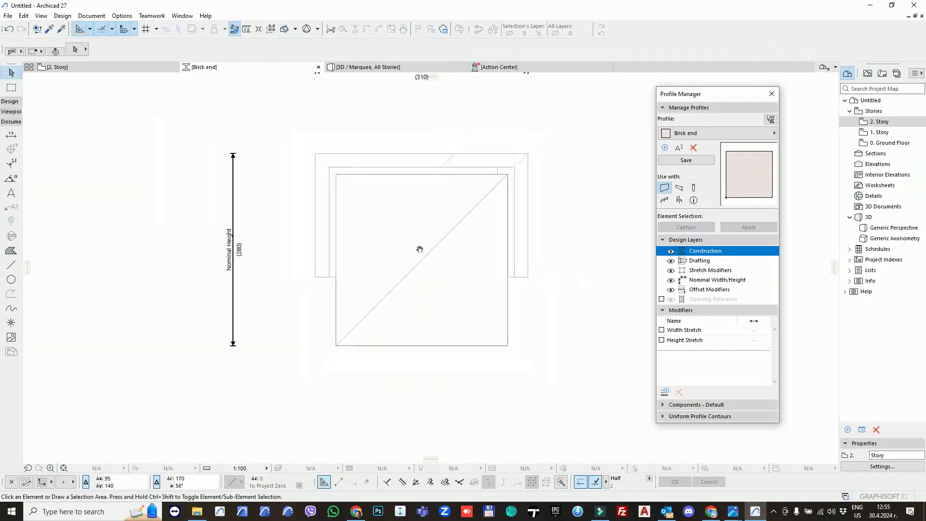
# Select all the helper lines in the profile and delete them, keeping the two fills.
pyautogui.click(11, 264)
pyautogui.hotkey('ctrl', 'a')
pyautogui.press('Escape')
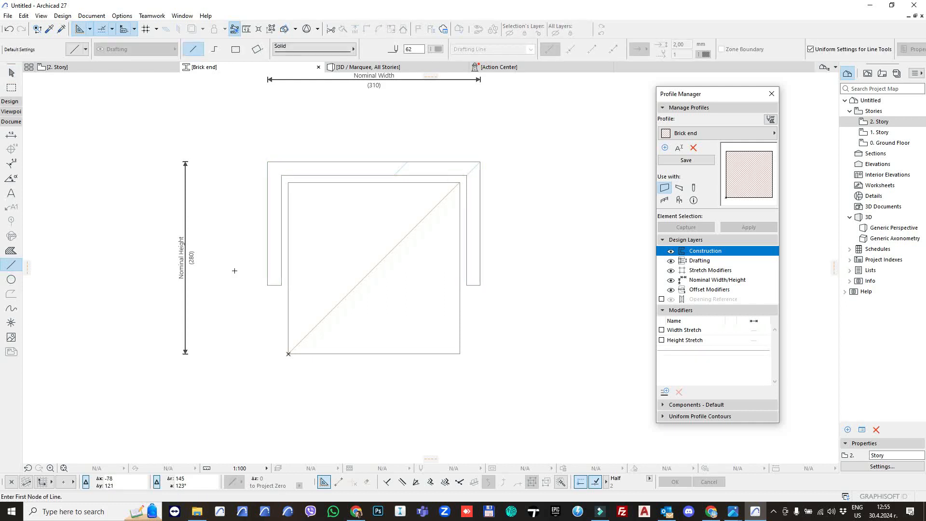
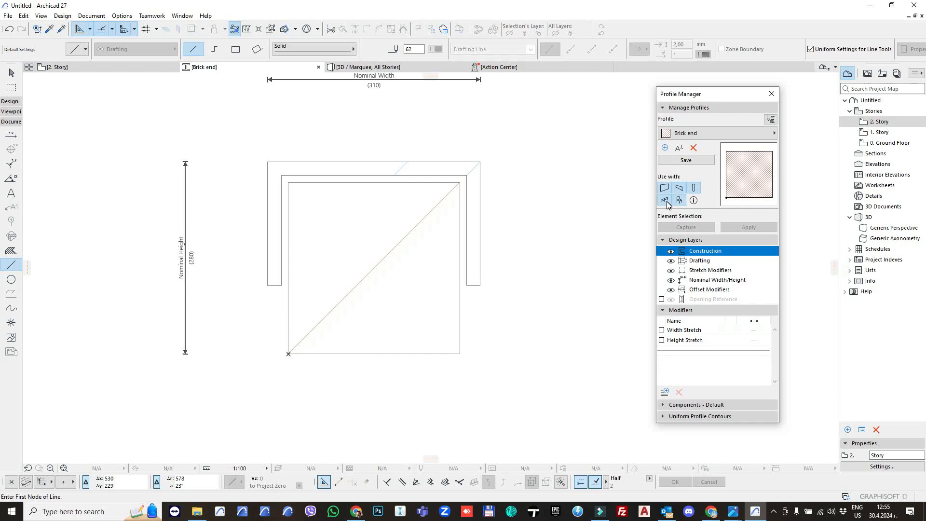
# Save the Brick end profile for use with all element types and return to the 2. Story floor plan.
pyautogui.click(682, 161)
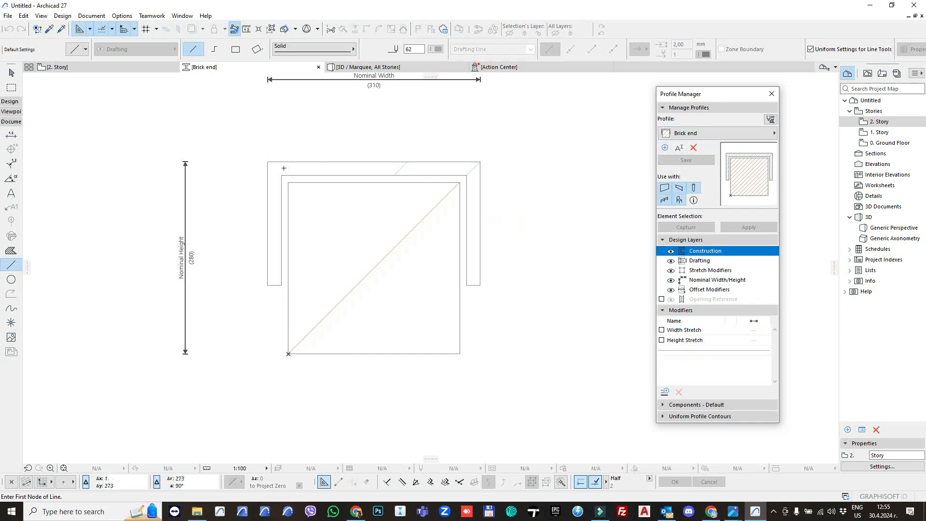
pyautogui.click(118, 67)
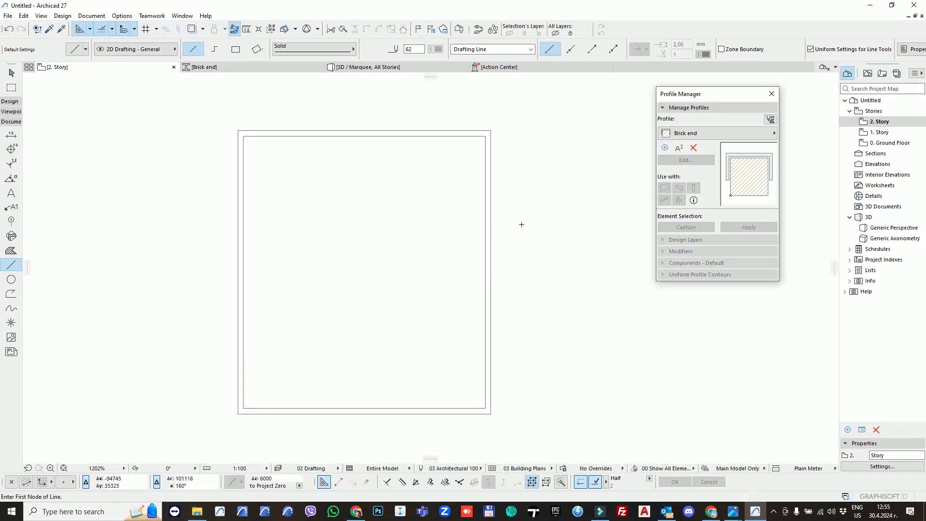
pyautogui.scroll(5, 341, 190)
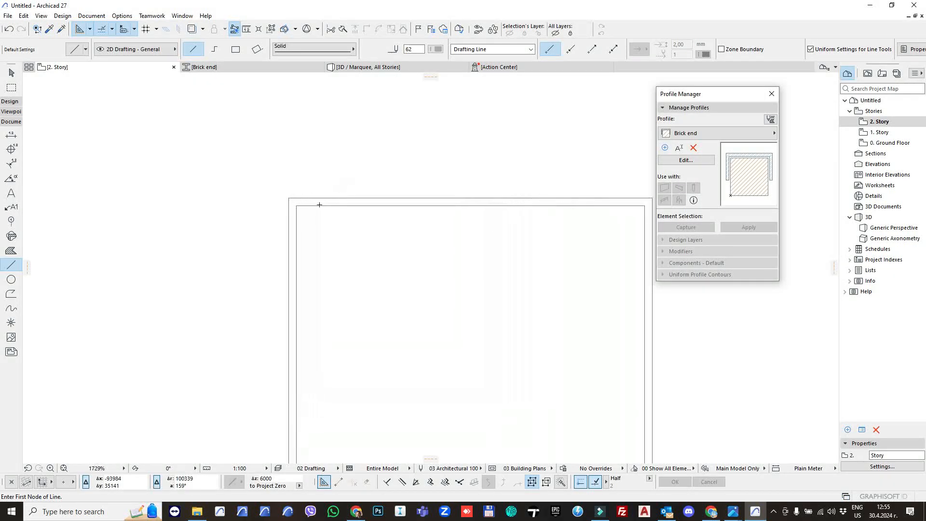
# Set the default beam segment to a complex profile and choose Brick end as its profile.
pyautogui.click(11, 101)
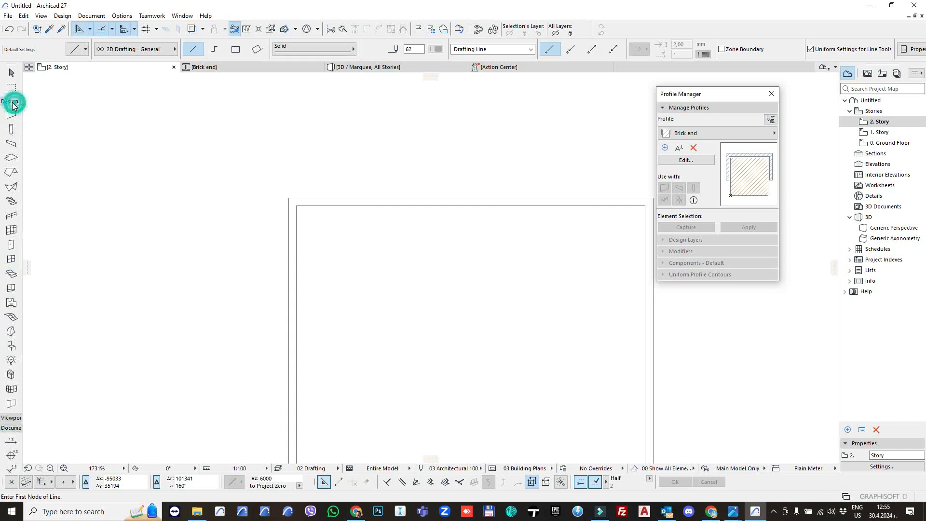
pyautogui.click(12, 144)
pyautogui.hotkey('ctrl', 't')
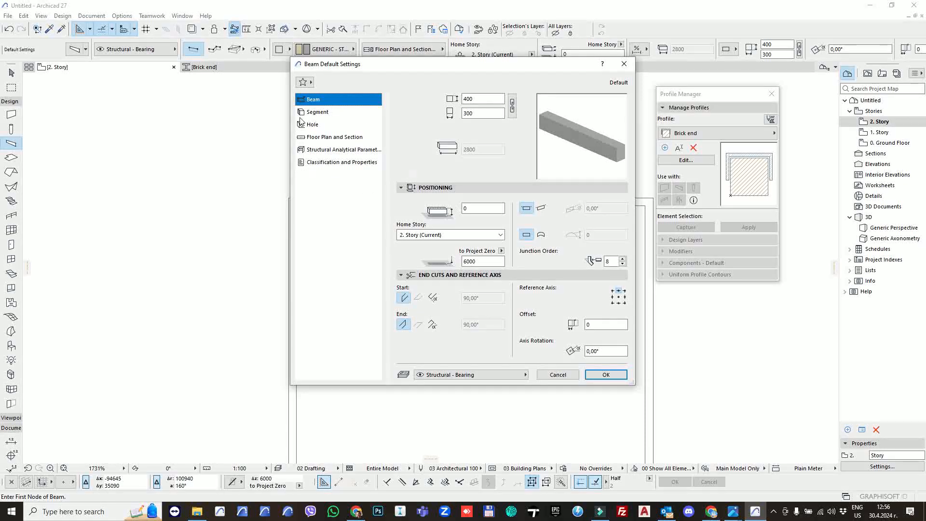
pyautogui.click(316, 112)
pyautogui.click(432, 201)
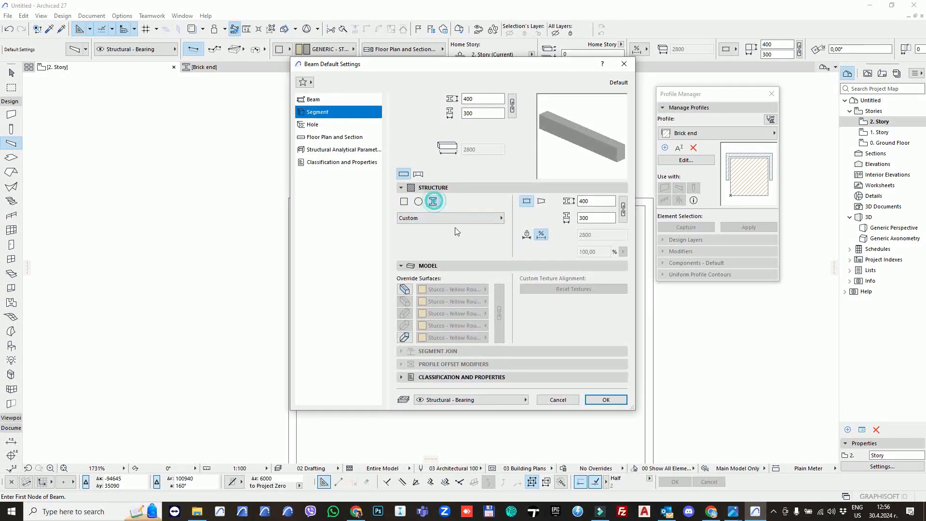
pyautogui.click(454, 219)
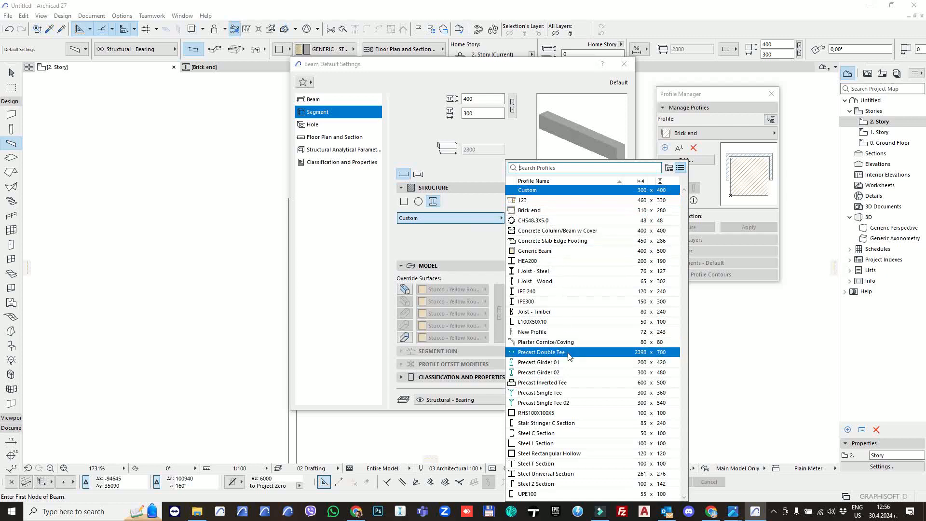
pyautogui.click(538, 212)
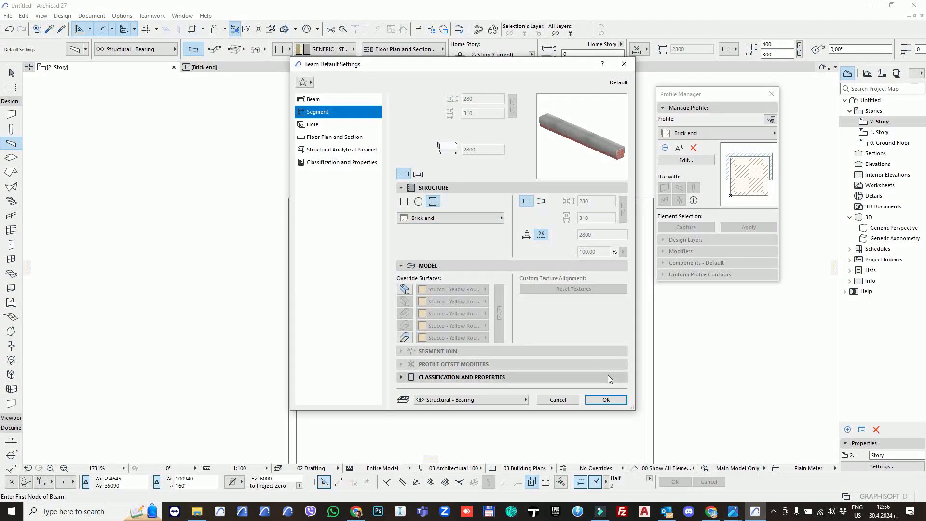
pyautogui.moveTo(603, 133); pyautogui.dragTo(599, 133)
pyautogui.click(605, 399)
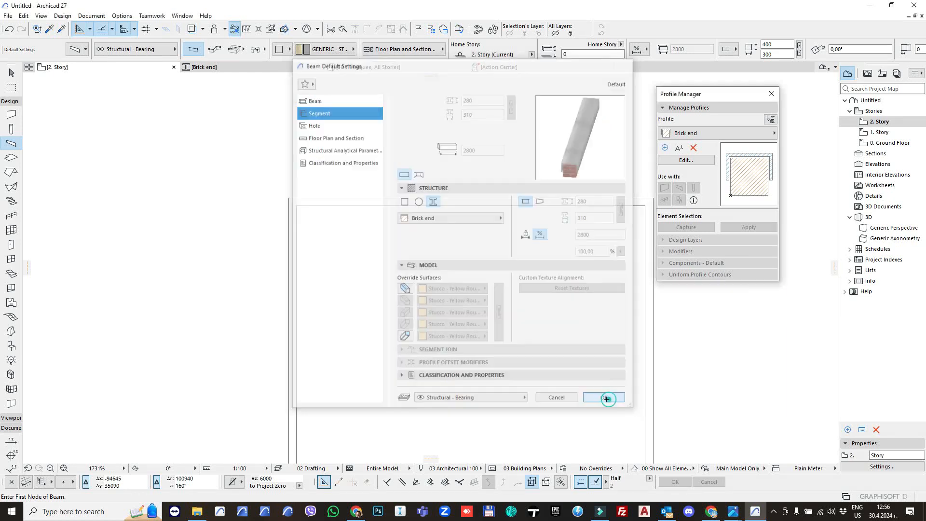
pyautogui.scroll(3, 301, 214)
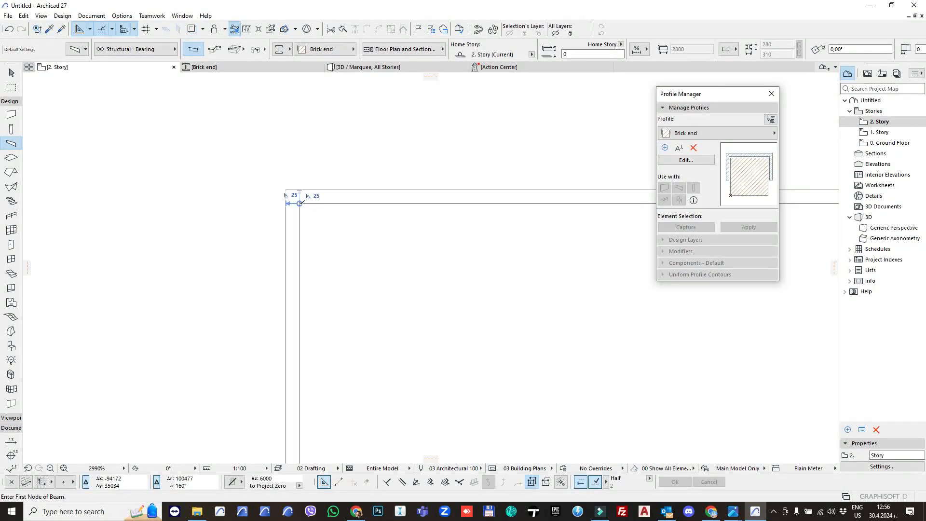
pyautogui.click(286, 191)
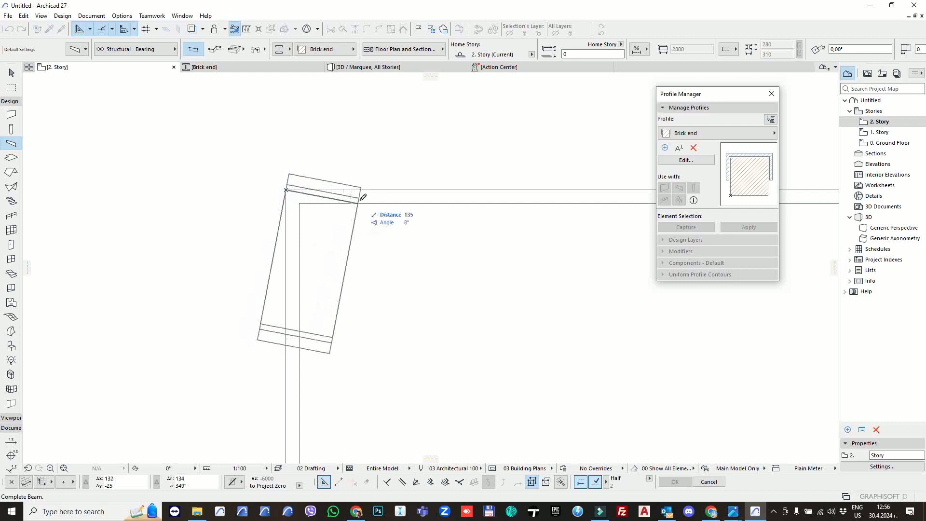
pyautogui.scroll(-2, 369, 189)
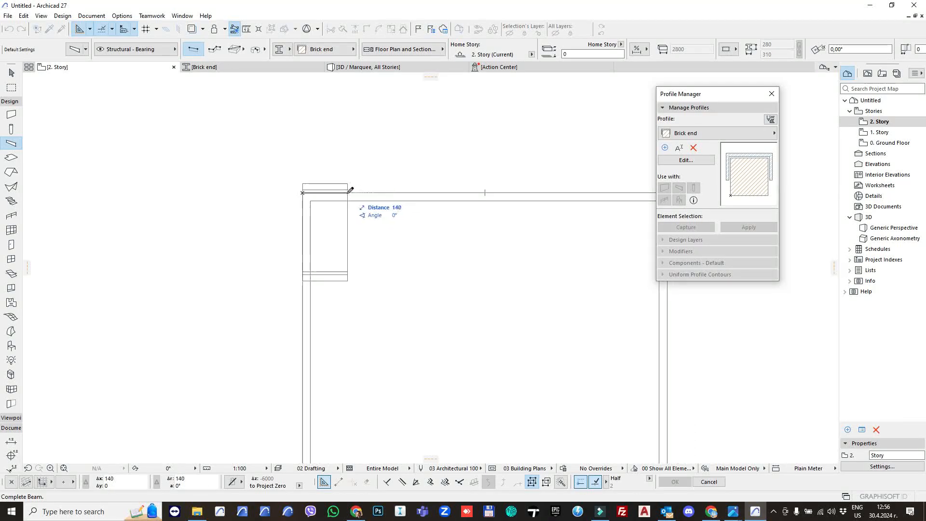
pyautogui.rightClick(348, 192)
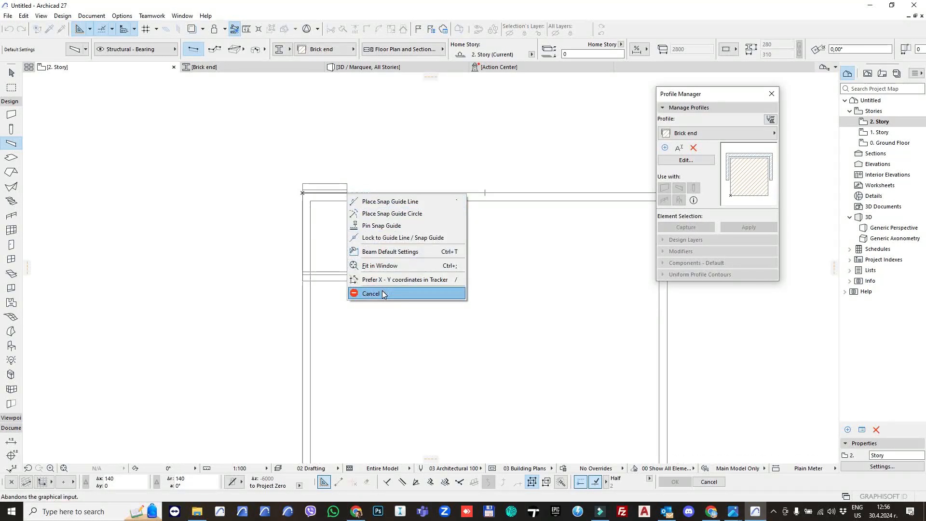
pyautogui.click(383, 294)
pyautogui.press('Escape')
# Set the thickness of the four grouped masonry walls to 250.
pyautogui.click(324, 202)
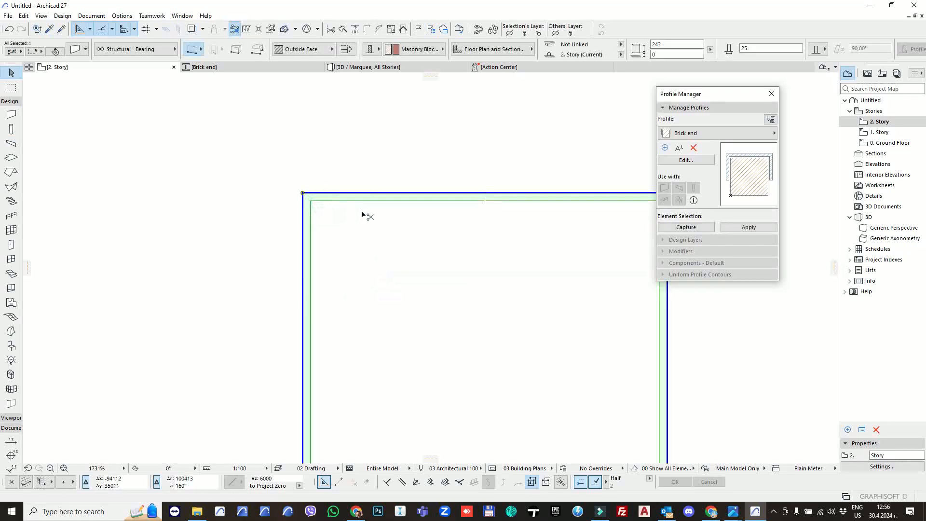
pyautogui.hotkey('ctrl', 't')
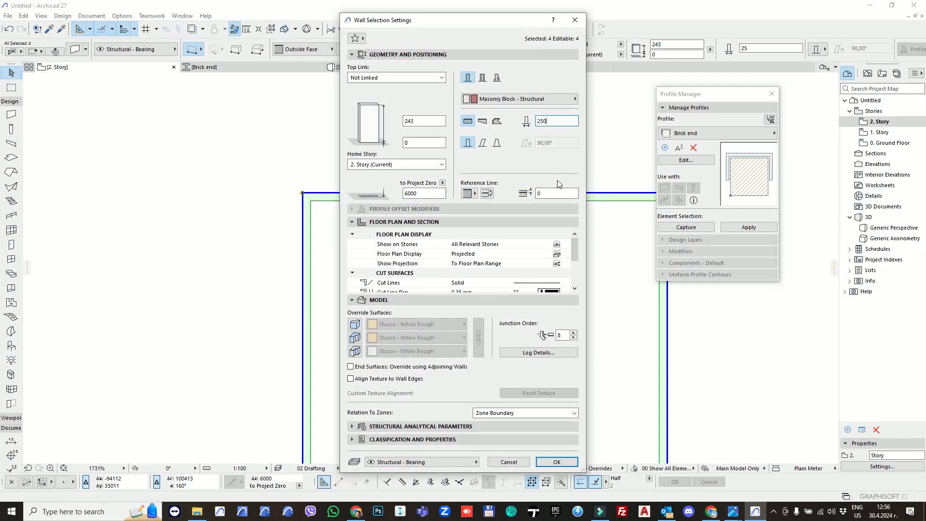
pyautogui.click(556, 462)
# Delete the four grouped masonry walls from the floor plan.
pyautogui.scroll(-8, 523, 329)
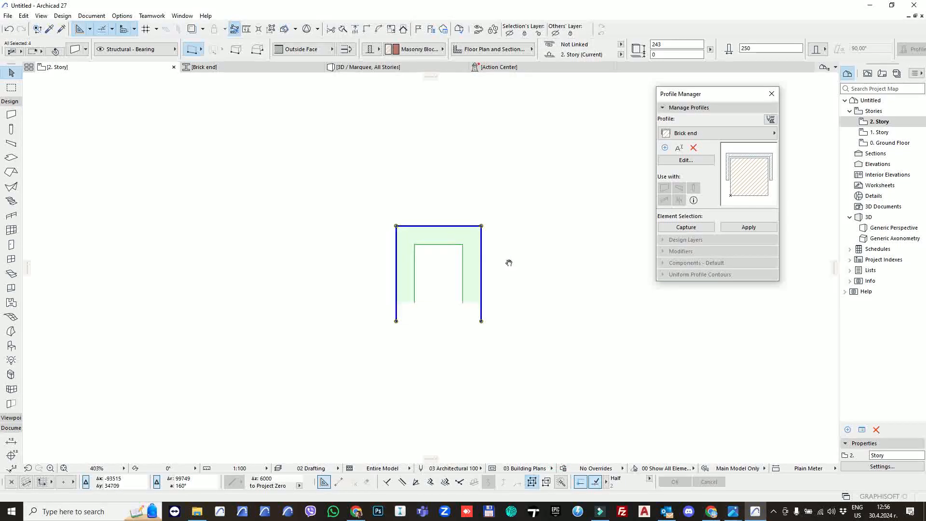
pyautogui.click(498, 268)
pyautogui.click(482, 279)
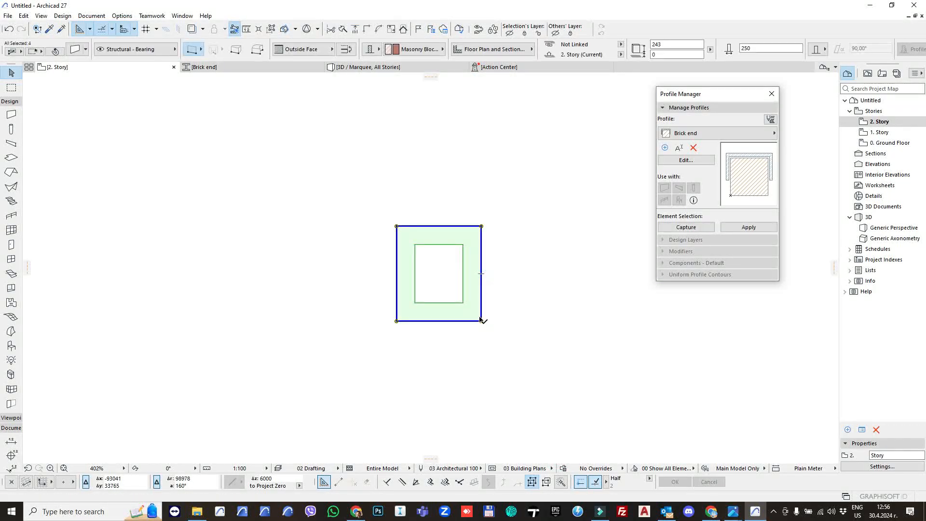
pyautogui.press('Delete')
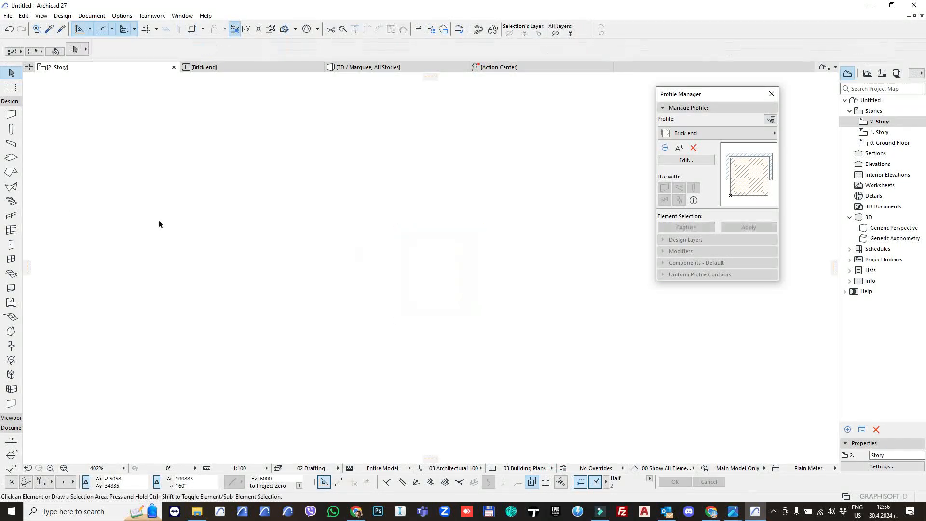
# Set the default thickness of new masonry walls to 250.
pyautogui.click(11, 118)
pyautogui.click(281, 153)
pyautogui.click(405, 260)
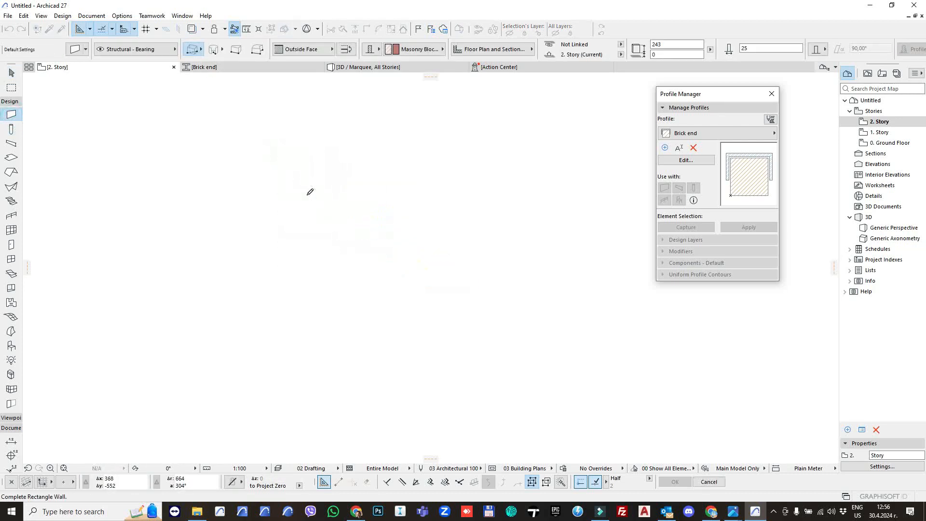
pyautogui.rightClick(300, 156)
pyautogui.click(338, 186)
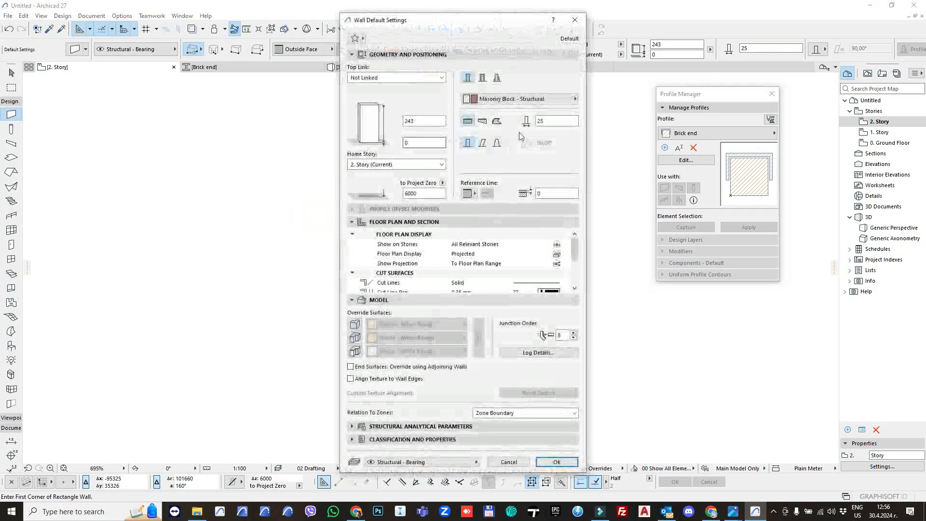
pyautogui.click(555, 121)
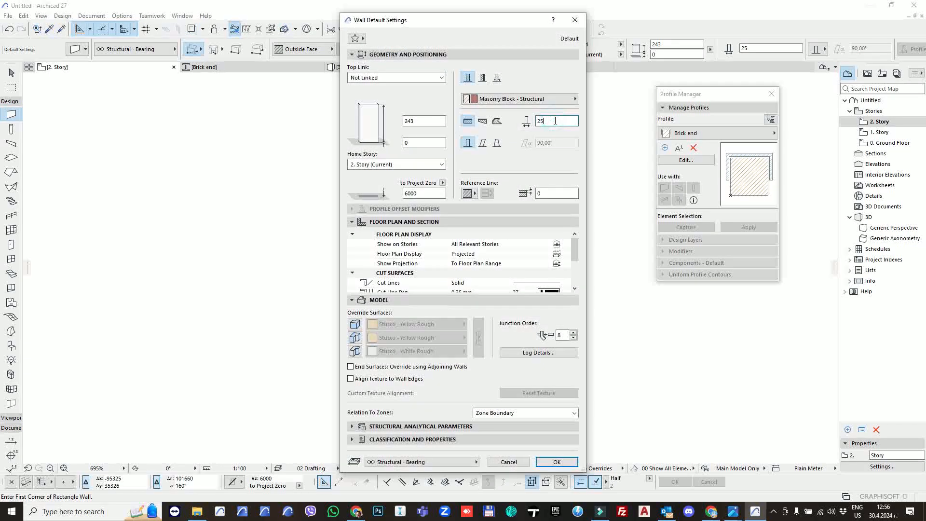
pyautogui.click(539, 458)
# Draw a closed rectangle of 250-thick masonry walls in an empty area of the 2. Story floor plan.
pyautogui.click(242, 100)
pyautogui.scroll(-10, 362, 213)
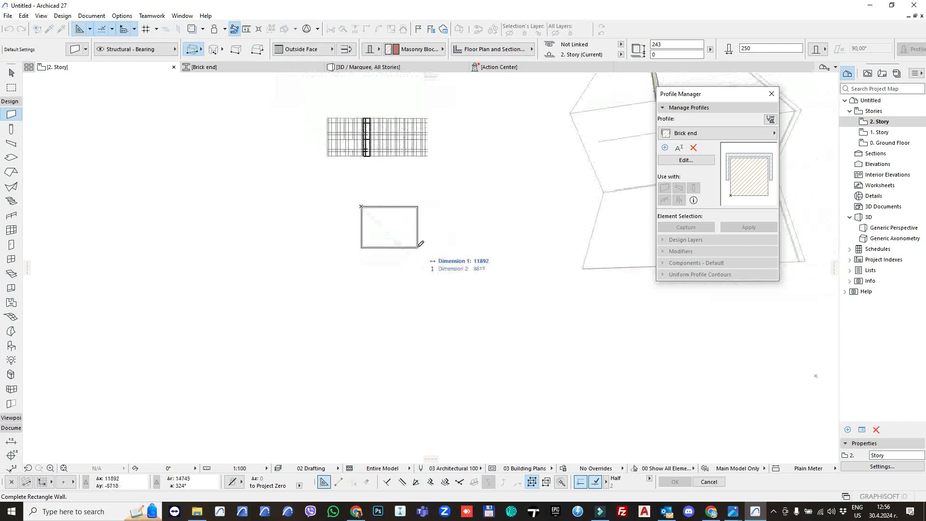
pyautogui.scroll(3, 425, 245)
pyautogui.click(386, 222)
pyautogui.scroll(3, 280, 181)
# Try a single straight Brick end beam along the upper wall's outer edge, and undo it.
pyautogui.click(11, 144)
pyautogui.scroll(4, 285, 151)
pyautogui.click(253, 129)
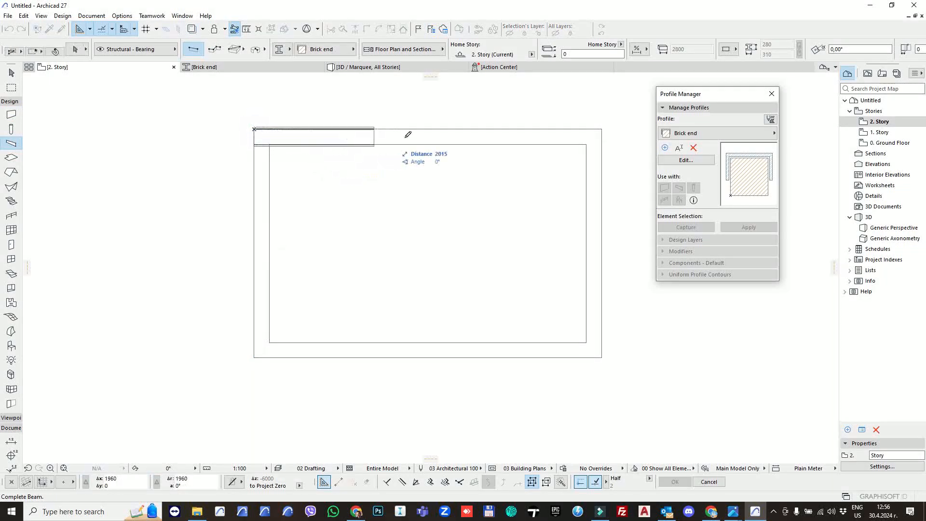
pyautogui.moveTo(521, 144); pyautogui.dragTo(427, 168, button='middle')
pyautogui.scroll(8, 430, 146)
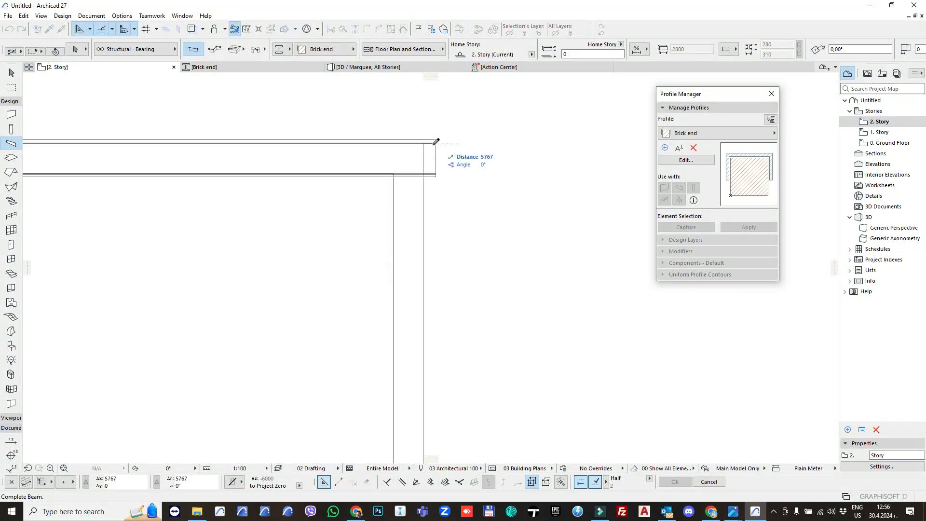
pyautogui.click(399, 138)
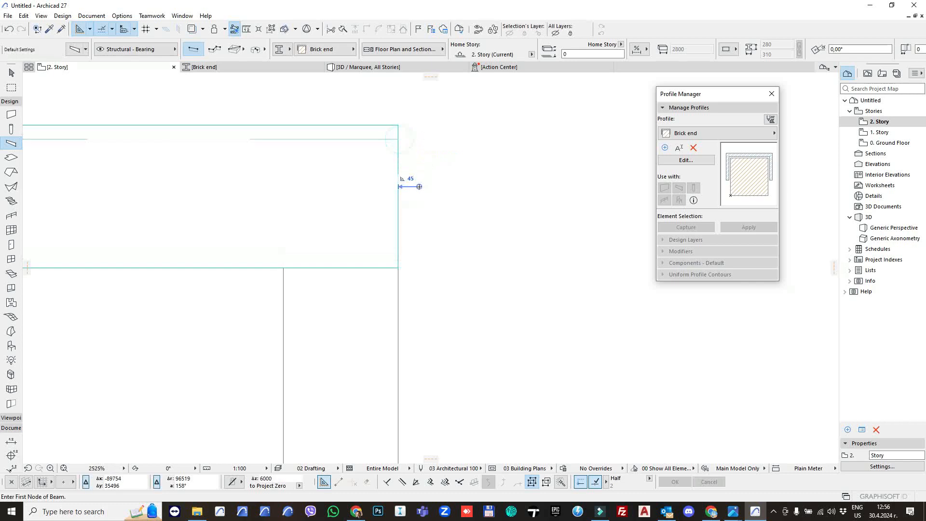
pyautogui.hotkey('ctrl', 'z')
# Switch the beam geometry method to rectangular.
pyautogui.click(234, 48)
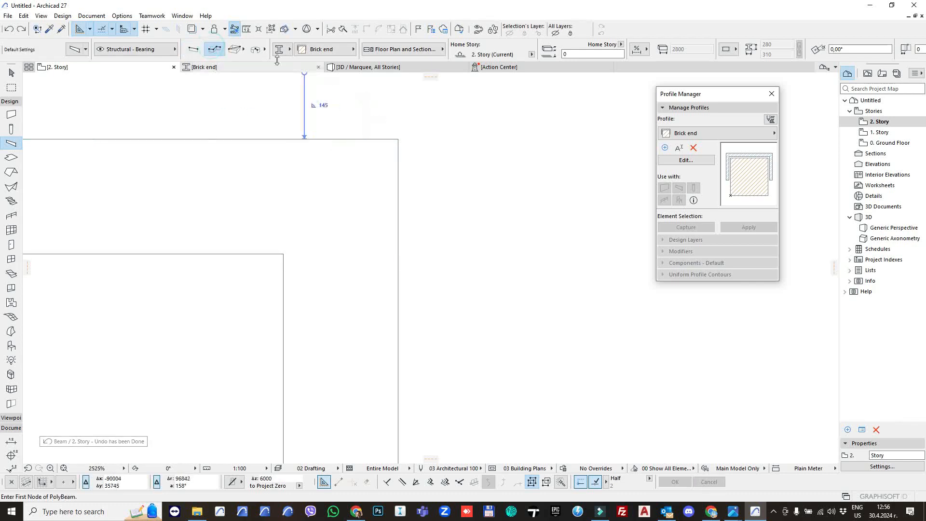
pyautogui.scroll(-6, 246, 150)
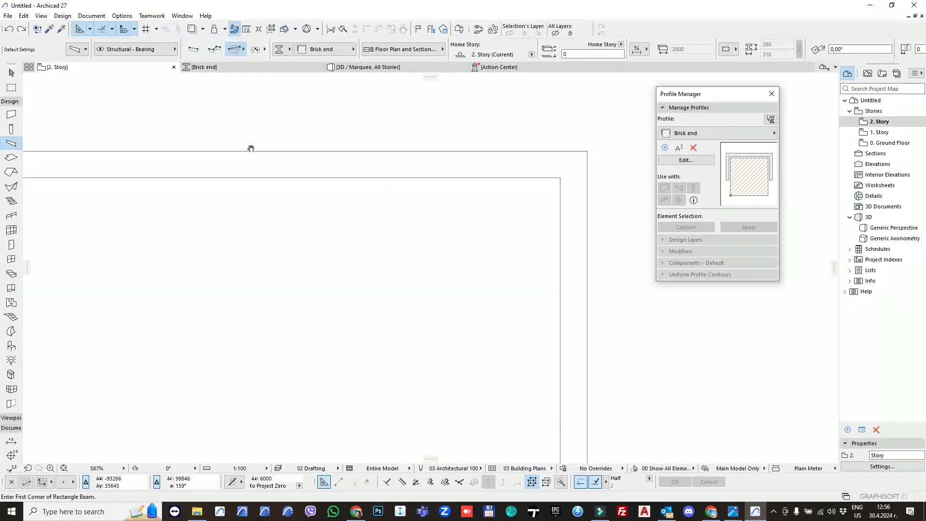
pyautogui.click(272, 146)
pyautogui.scroll(-2, 323, 191)
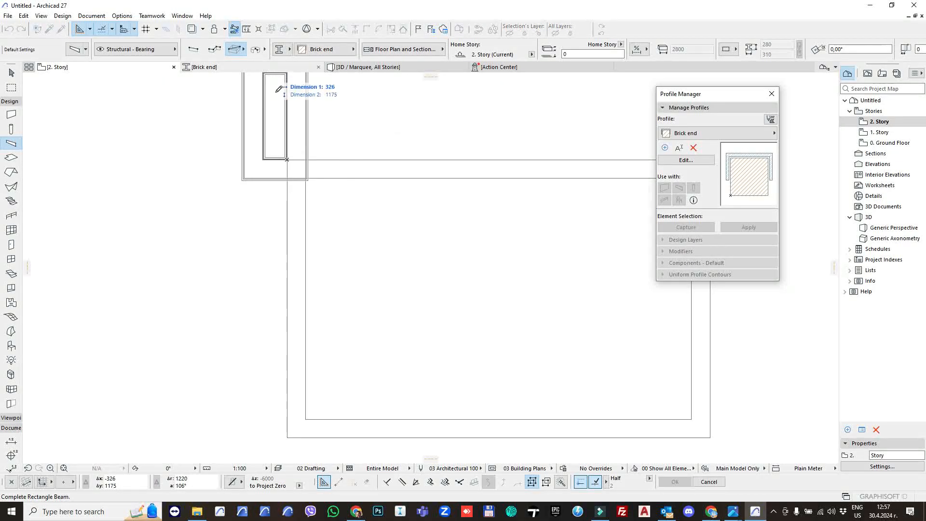
pyautogui.rightClick(434, 255)
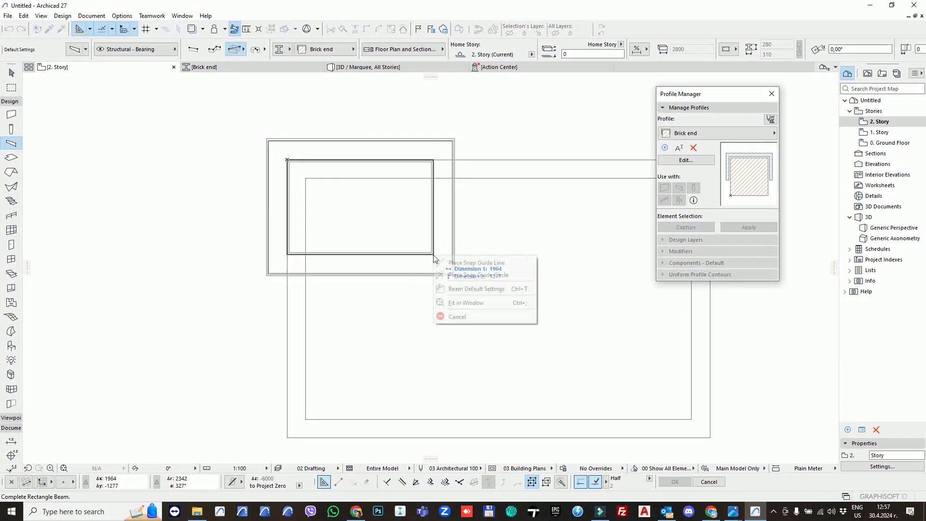
pyautogui.click(458, 316)
pyautogui.moveTo(435, 282); pyautogui.dragTo(314, 226, button='middle')
pyautogui.click(584, 382)
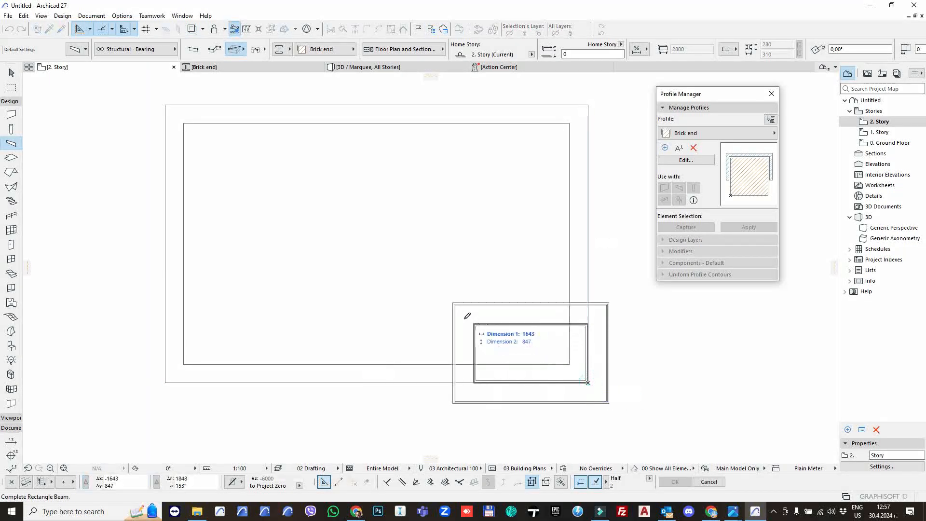
pyautogui.rightClick(442, 305)
pyautogui.click(474, 366)
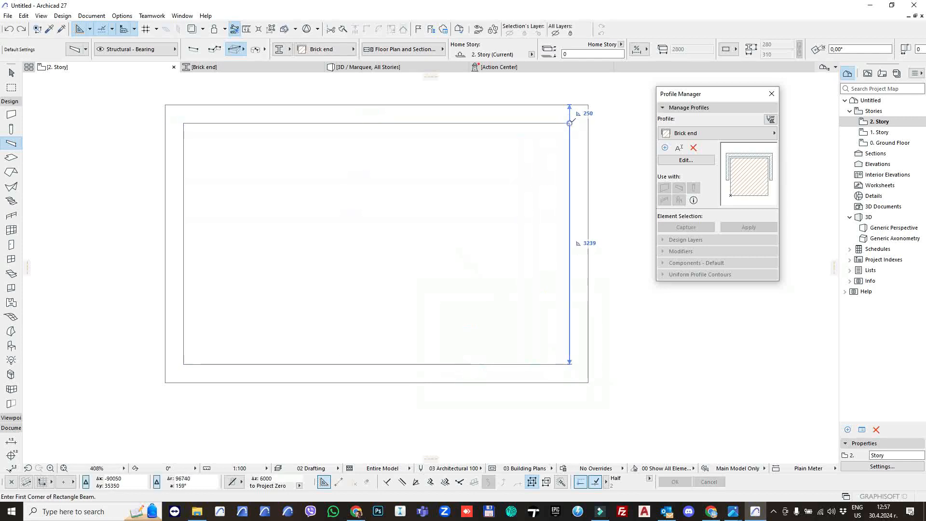
# Place a rectangular ring of Brick end beams from the walls' inner upper-right corner to their inner lower-left corner.
pyautogui.click(570, 124)
pyautogui.scroll(3, 192, 366)
pyautogui.click(172, 371)
pyautogui.scroll(-4, 218, 354)
pyautogui.press('Escape')
# Display only the four new walls and the beam ring in the 3D view, seen from below.
pyautogui.scroll(-6, 282, 246)
pyautogui.moveTo(252, 178); pyautogui.dragTo(473, 314)
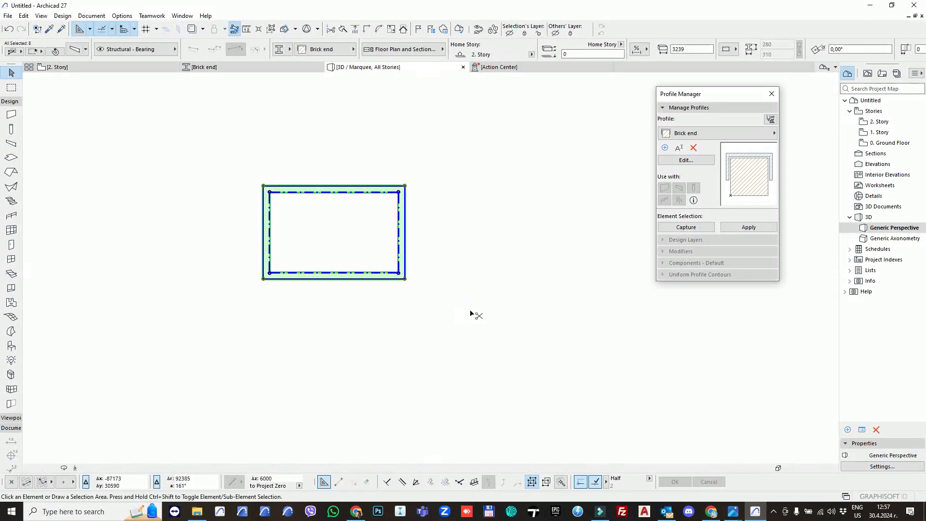
pyautogui.press('F5')
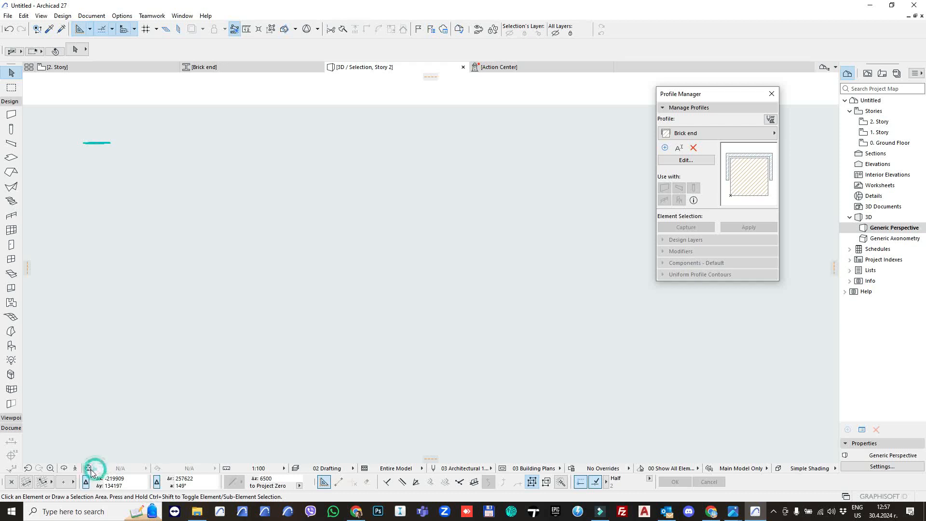
pyautogui.click(91, 470)
pyautogui.moveTo(436, 288)
pyautogui.keyDown('shift'); pyautogui.mouseDown(button='middle')
pyautogui.moveTo(437, 311)
pyautogui.moveTo(404, 298)
pyautogui.moveTo(395, 250)
pyautogui.mouseUp(button='middle'); pyautogui.keyUp('shift')
pyautogui.scroll(1, 439, 310)
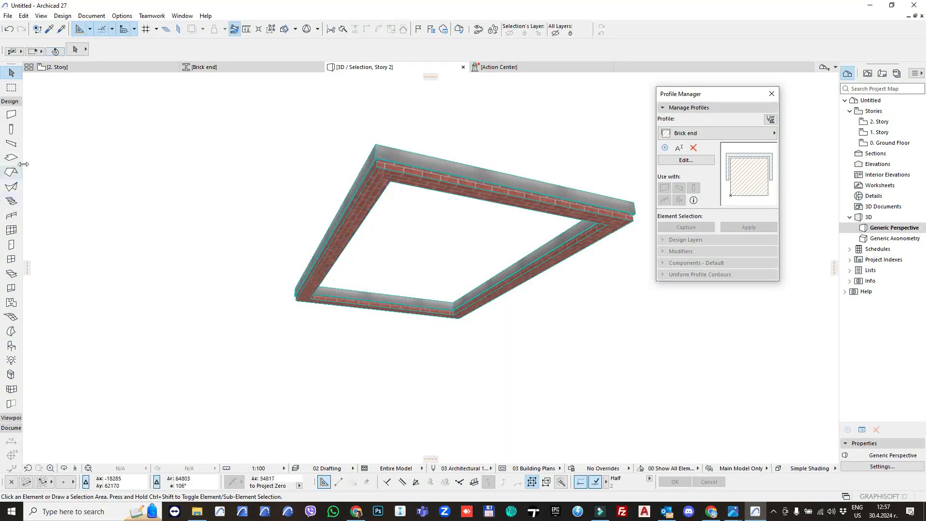
# Set the height of the four masonry walls to 2500.
pyautogui.click(12, 115)
pyautogui.hotkey('ctrl', 'a')
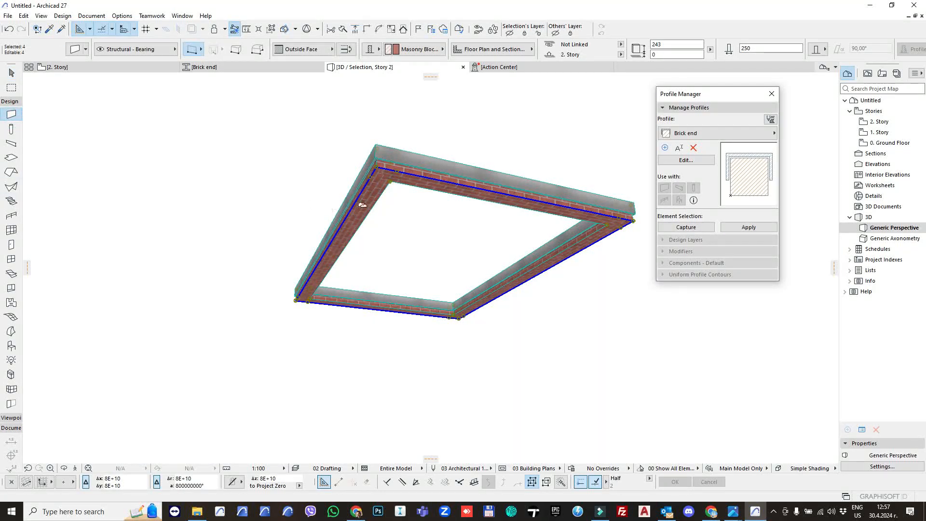
pyautogui.hotkey('ctrl', 't')
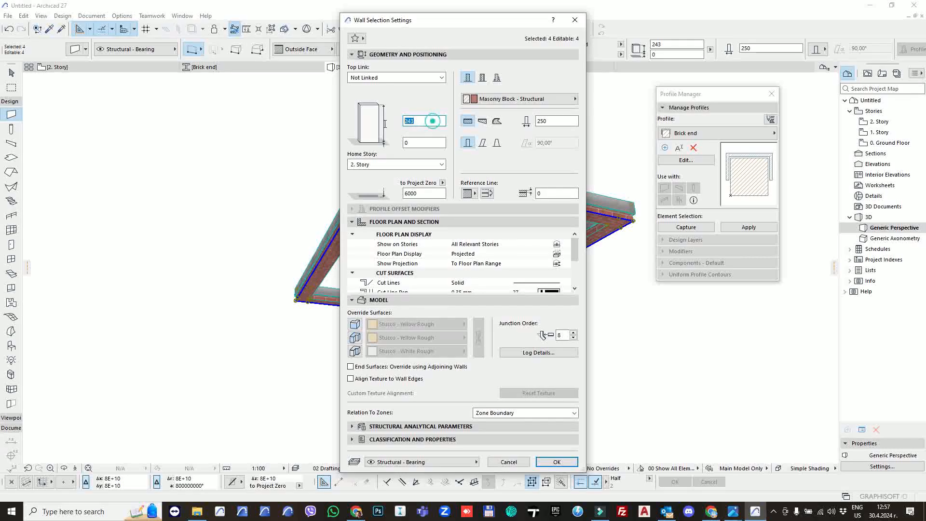
pyautogui.write('2500')
pyautogui.press('Return')
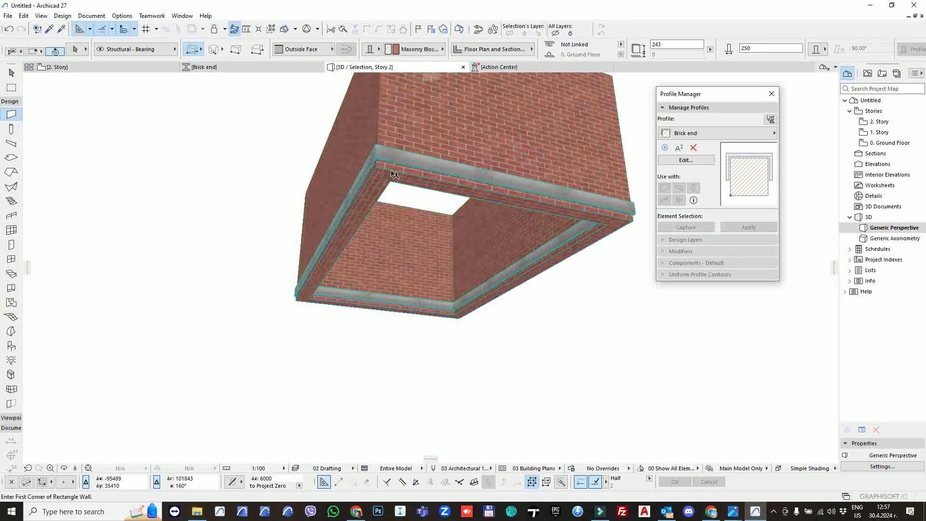
pyautogui.keyDown('shift'); pyautogui.click(379, 167); pyautogui.keyUp('shift')
pyautogui.press('Escape')
pyautogui.press('Escape')
# Move the four Brick end beams from the base corner of the walls up to their top corner.
pyautogui.moveTo(405, 143); pyautogui.dragTo(424, 212, button='middle')
pyautogui.click(11, 144)
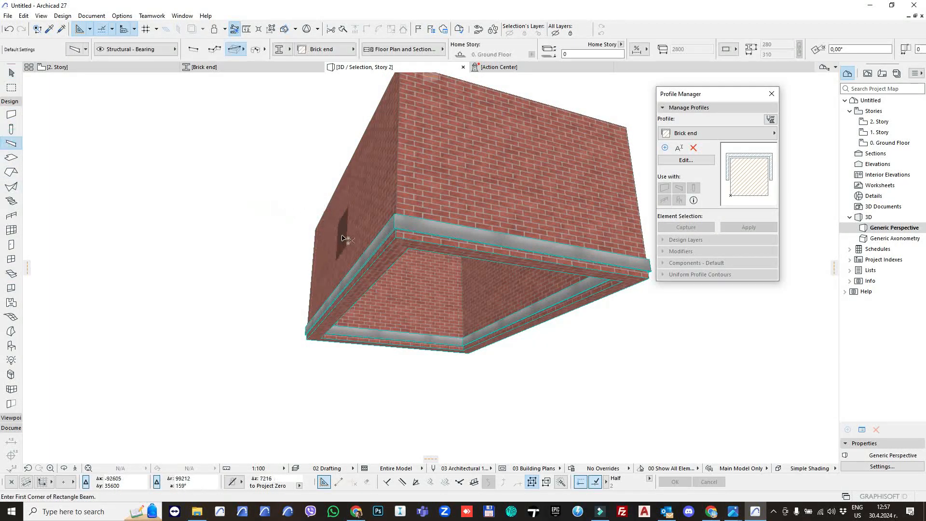
pyautogui.hotkey('ctrl', 'a')
pyautogui.scroll(1, 383, 250)
pyautogui.hotkey('ctrl', 'd')
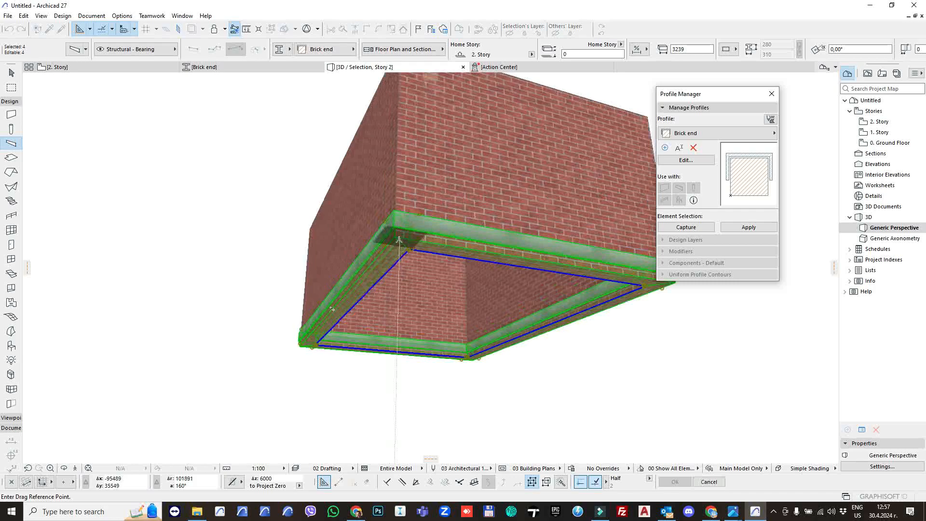
pyautogui.click(395, 237)
pyautogui.moveTo(418, 187); pyautogui.dragTo(398, 267, button='middle')
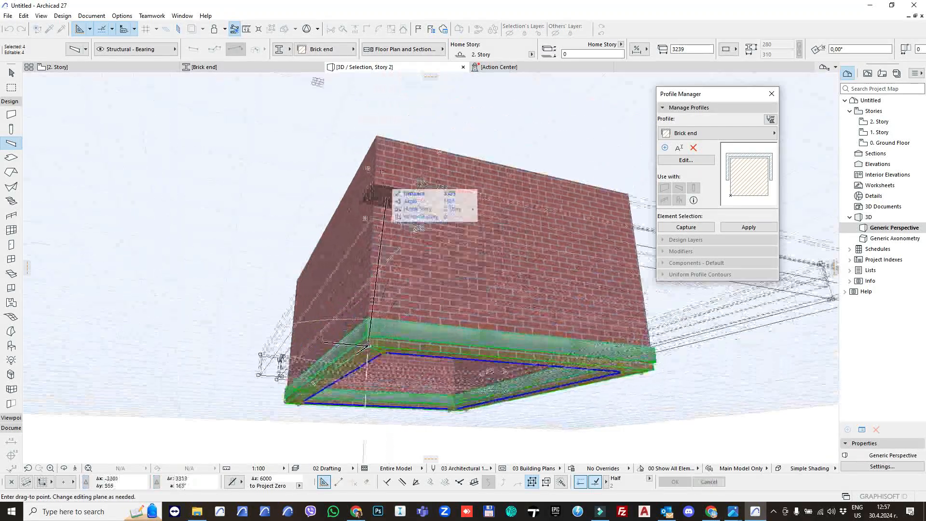
pyautogui.click(375, 138)
# Inspect the beam ring on top of the walls in 3D, and return to the 2. Story floor plan.
pyautogui.keyDown('shift'); pyautogui.moveTo(394, 161); pyautogui.dragTo(258, 208, button='middle'); pyautogui.keyUp('shift')
pyautogui.scroll(3, 478, 260)
pyautogui.press('Escape')
pyautogui.press('Escape')
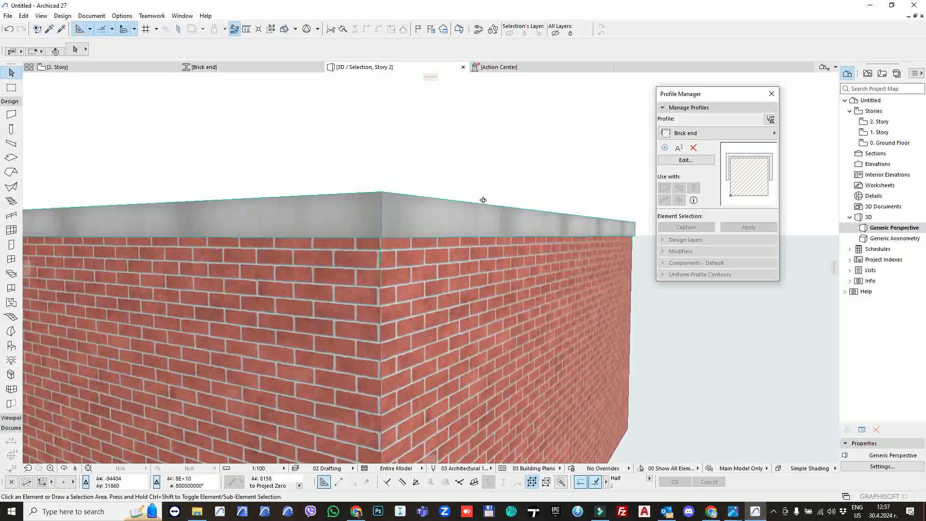
pyautogui.keyDown('shift'); pyautogui.moveTo(484, 201); pyautogui.dragTo(463, 265, button='middle'); pyautogui.keyUp('shift')
pyautogui.scroll(-3, 482, 190)
pyautogui.keyDown('shift'); pyautogui.moveTo(482, 193); pyautogui.dragTo(467, 220, button='middle'); pyautogui.keyUp('shift')
pyautogui.scroll(-2, 443, 224)
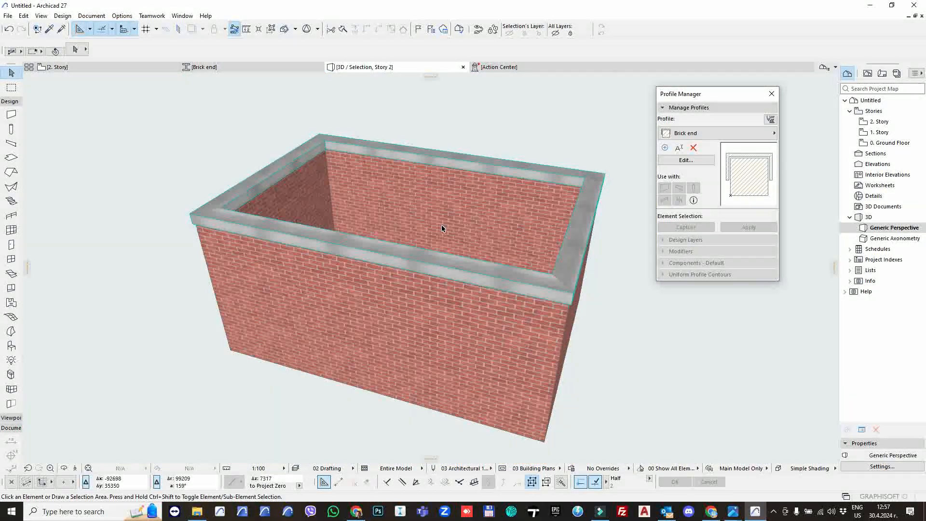
pyautogui.press('F2')
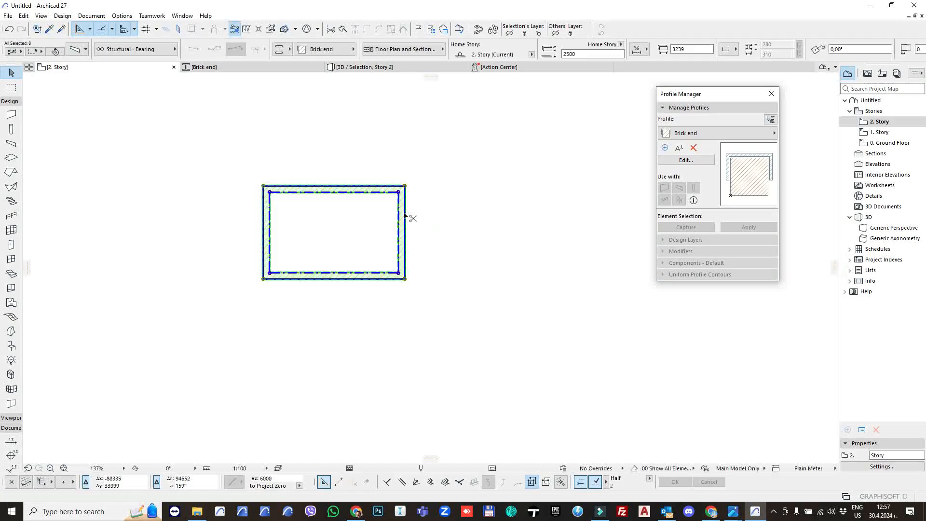
# Try to split the walls and beams along a vertical line through the rectangle.
pyautogui.moveTo(337, 171); pyautogui.dragTo(447, 312)
pyautogui.hotkey('alt', 'x')
pyautogui.click(331, 159)
pyautogui.click(331, 307)
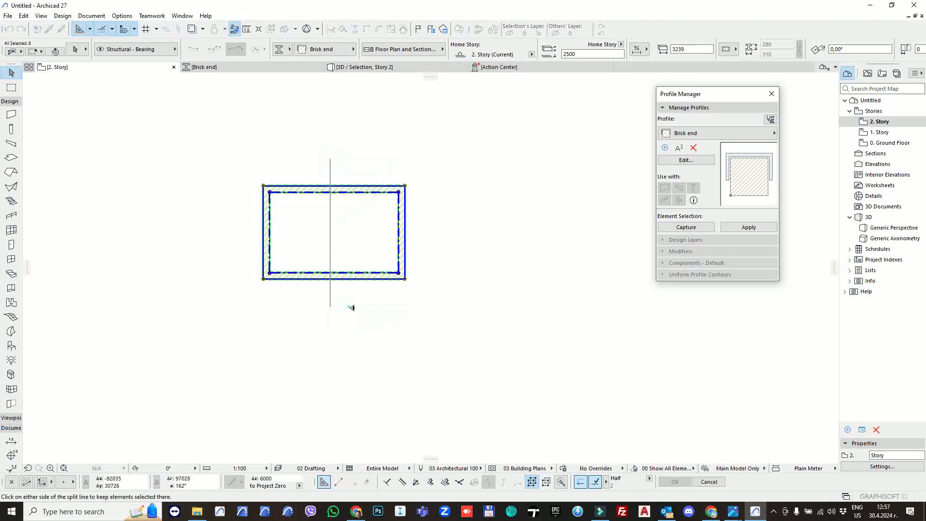
pyautogui.click(454, 315)
pyautogui.click(457, 330)
# With groups suspended, split all walls and beams along a vertical line near the middle and delete the right half.
pyautogui.moveTo(239, 161); pyautogui.dragTo(487, 317)
pyautogui.hotkey('ctrl', 'k')
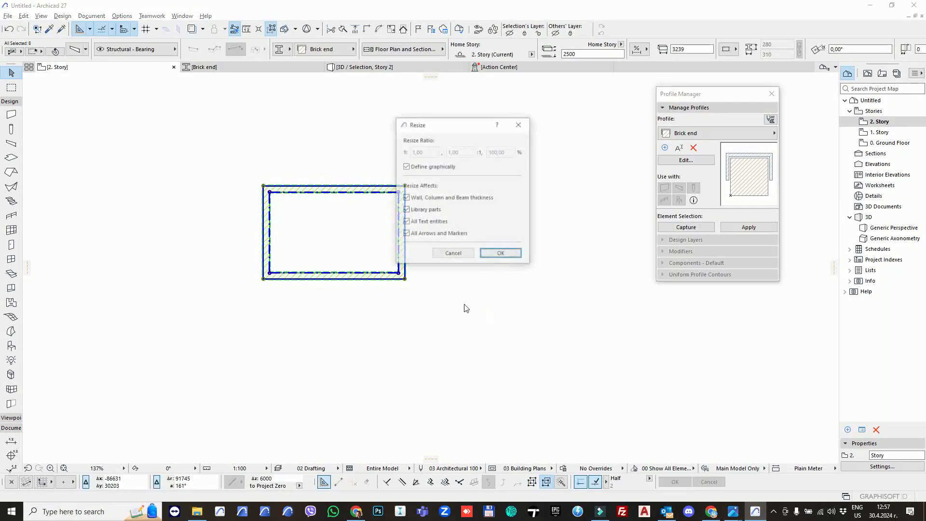
pyautogui.click(453, 254)
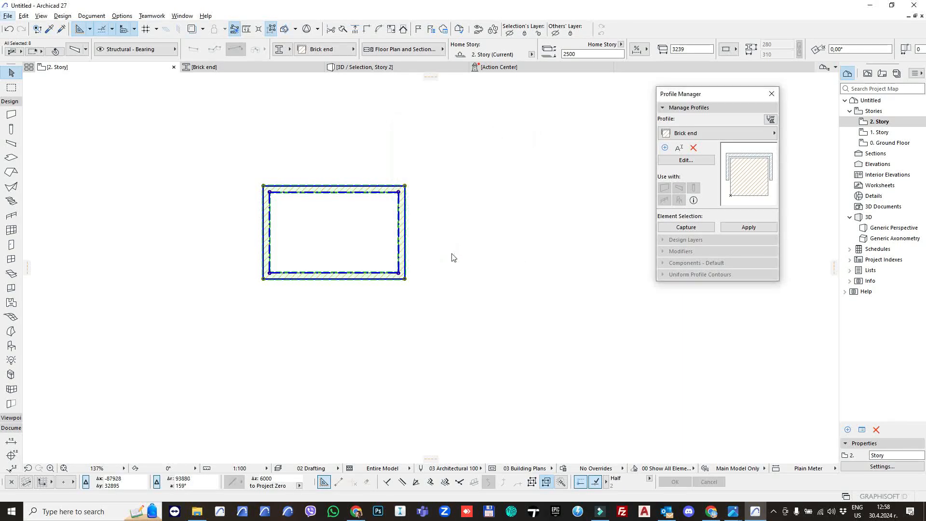
pyautogui.hotkey('alt', 's')
pyautogui.click(341, 167)
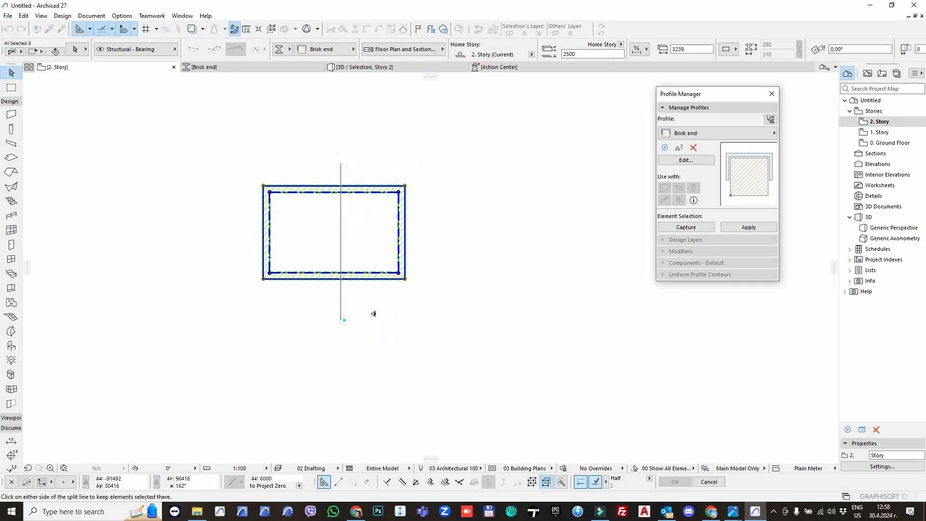
pyautogui.click(341, 323)
pyautogui.click(459, 313)
pyautogui.press('Delete')
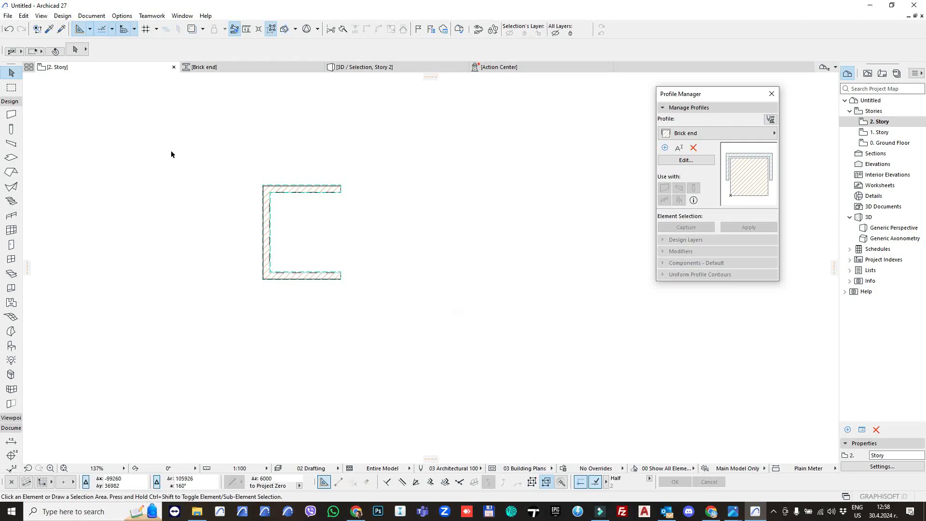
# Show the remaining walls and beams in 3D and examine the Brick end profile at the cut wall ends.
pyautogui.moveTo(171, 154); pyautogui.dragTo(380, 331)
pyautogui.press('F5')
pyautogui.keyDown('shift'); pyautogui.moveTo(428, 276); pyautogui.dragTo(185, 160, button='middle'); pyautogui.keyUp('shift')
pyautogui.scroll(6, 294, 170)
pyautogui.click(178, 153)
pyautogui.press('Escape')
pyautogui.click(190, 202)
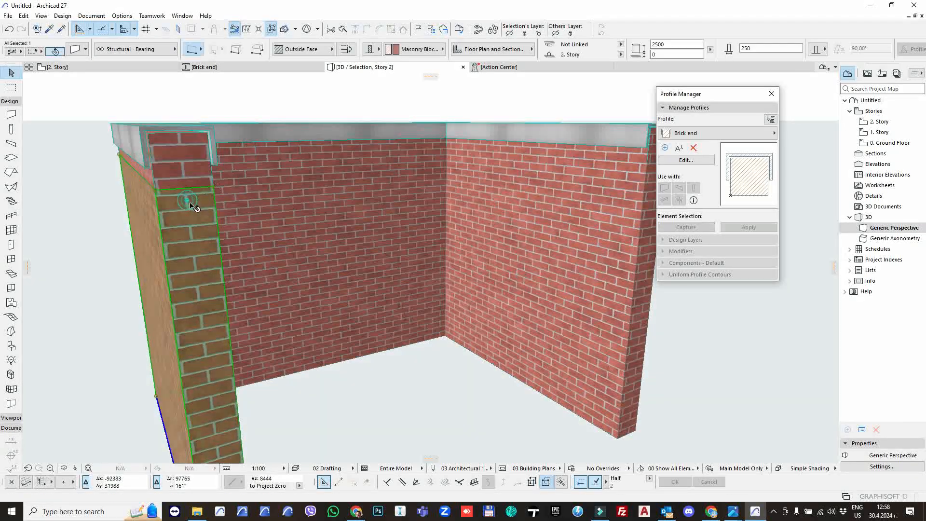
pyautogui.scroll(2, 193, 206)
pyautogui.scroll(3, 152, 196)
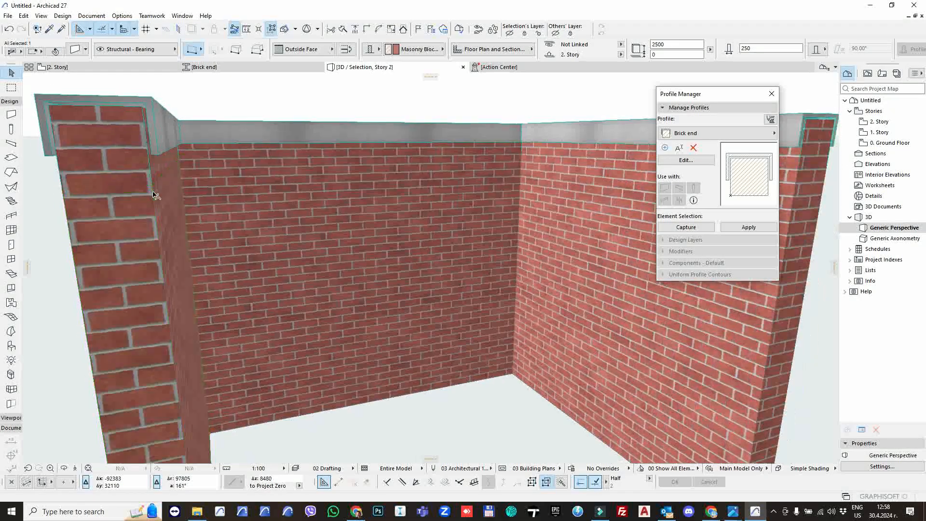
pyautogui.press('Escape')
pyautogui.scroll(-5, 393, 188)
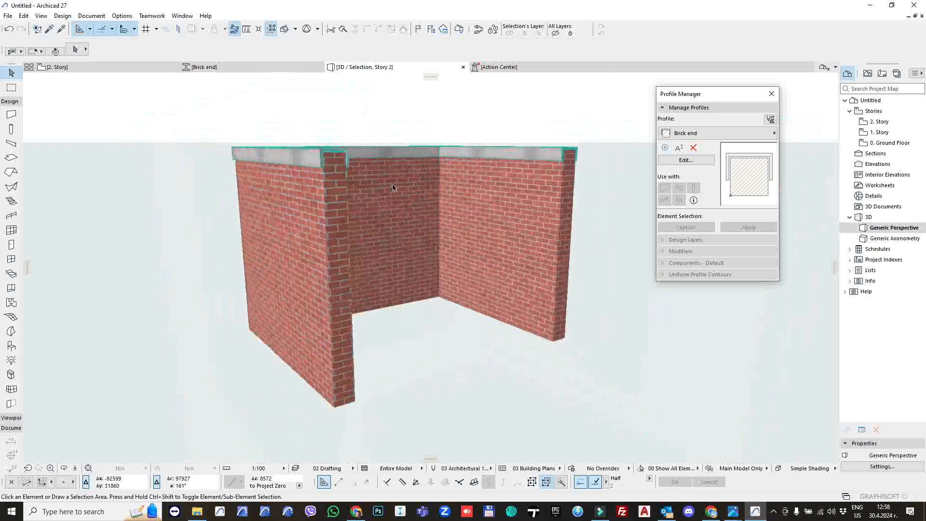
pyautogui.moveTo(393, 188); pyautogui.dragTo(298, 192, button='middle')
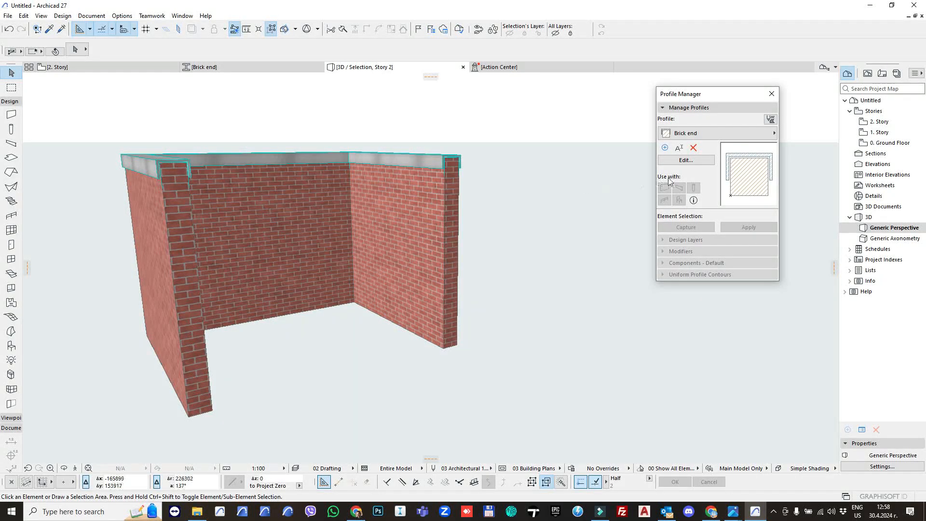
# Edit the Brick end profile and move the steel layer's outer lower node on the right leg inward, tapering that leg.
pyautogui.click(682, 160)
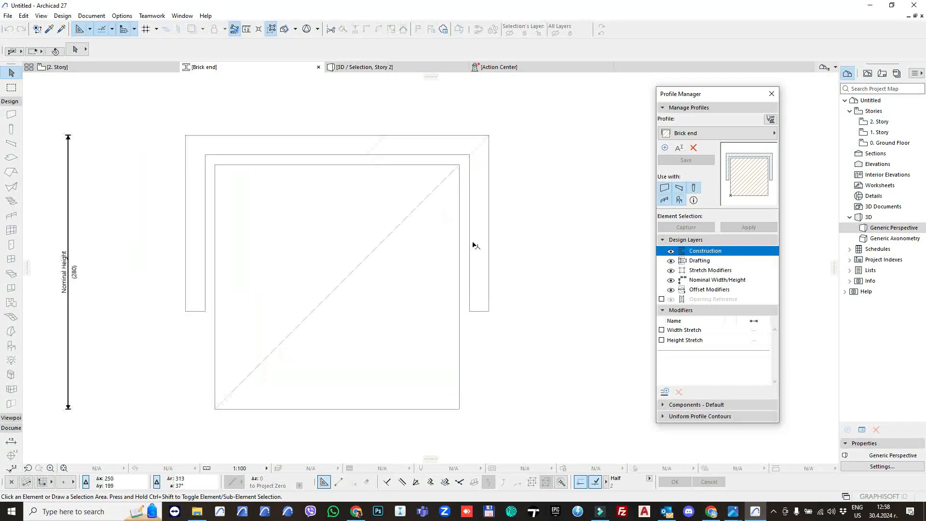
pyautogui.click(488, 311)
pyautogui.scroll(3, 489, 315)
pyautogui.click(488, 311)
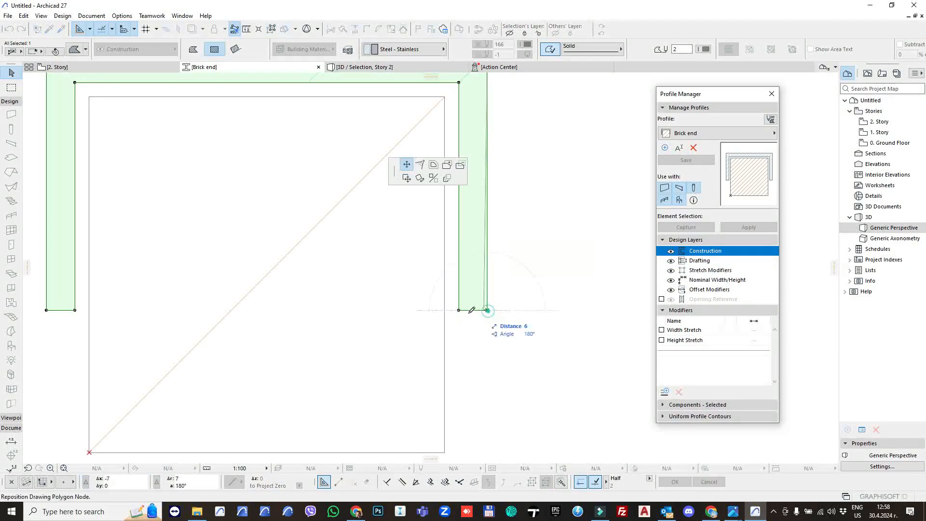
pyautogui.press('Return')
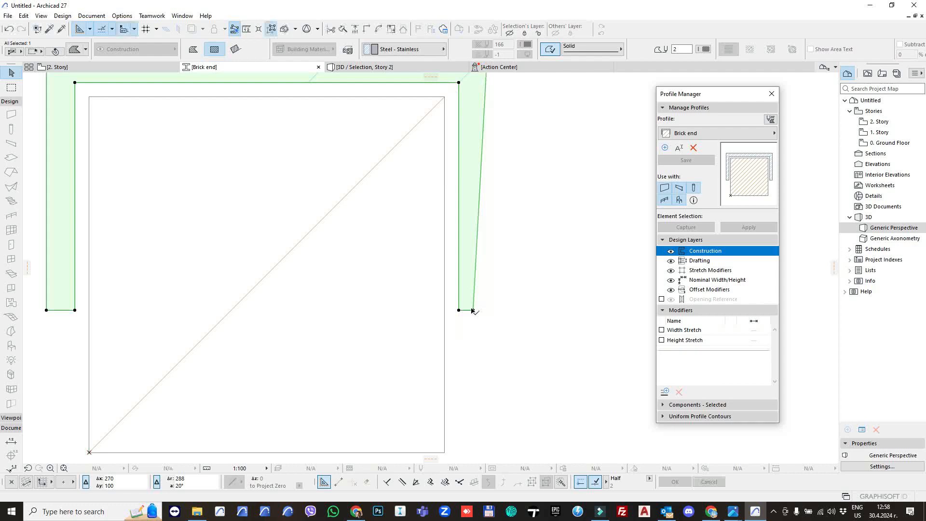
# Taper the steel layer's left leg by moving its outer lower node inward by 10, and save the profile.
pyautogui.moveTo(426, 302); pyautogui.dragTo(582, 297, button='middle')
pyautogui.click(206, 306)
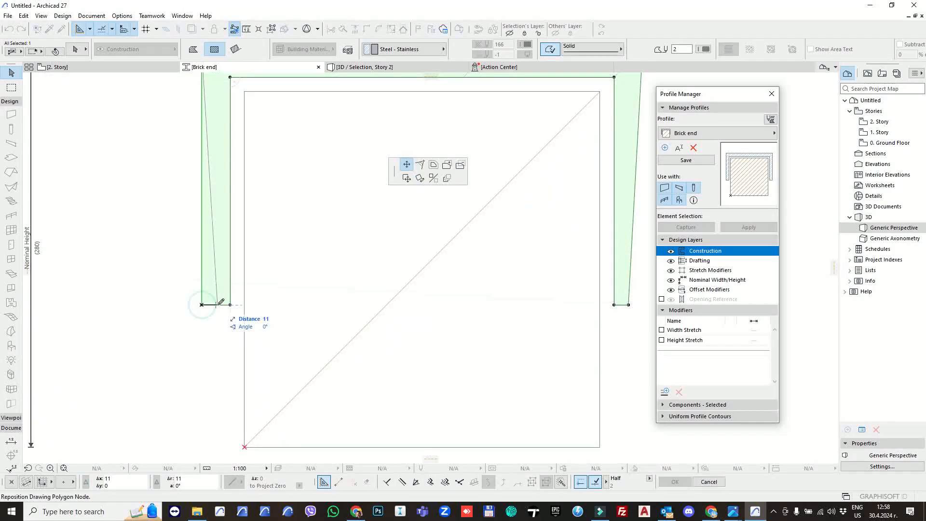
pyautogui.write('10')
pyautogui.press('Return')
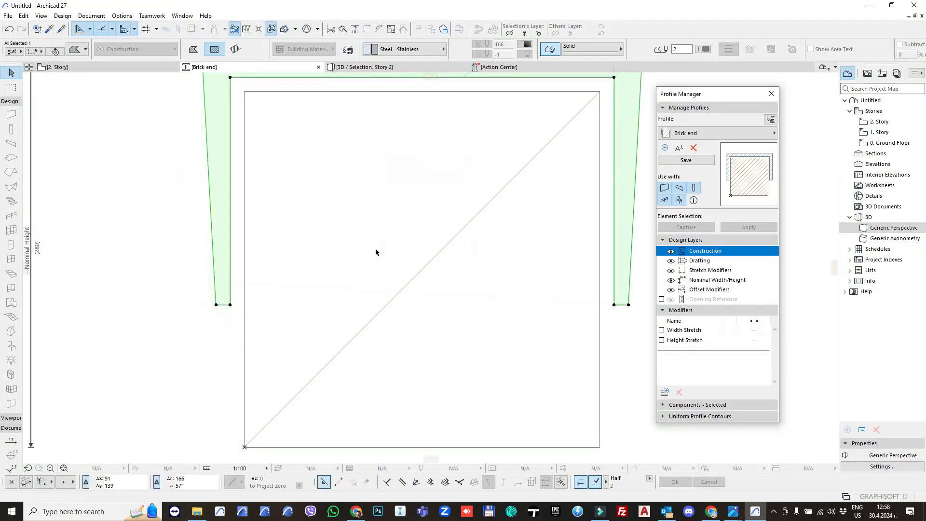
pyautogui.click(686, 160)
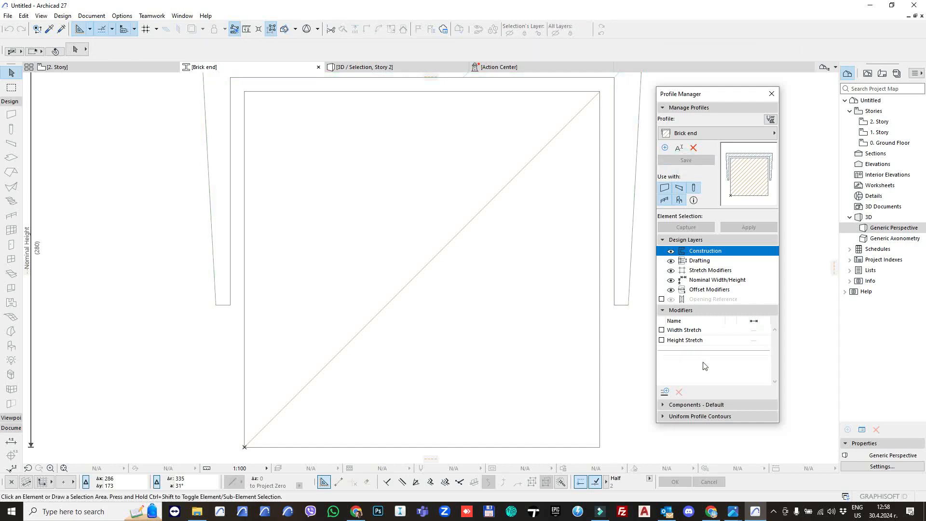
# Close the Profile Manager and examine the tapered Brick end cap at the cut wall ends in 3D.
pyautogui.click(771, 94)
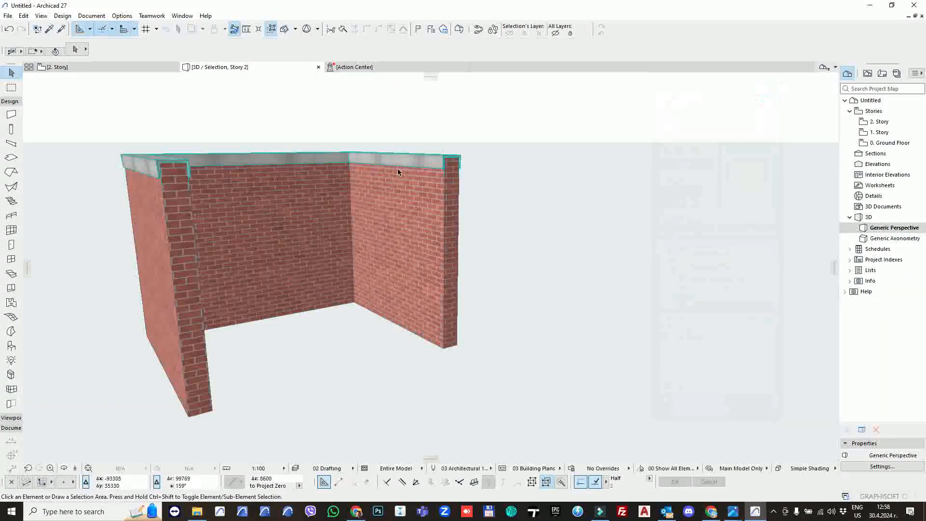
pyautogui.scroll(4, 157, 180)
pyautogui.keyDown('shift'); pyautogui.moveTo(182, 169); pyautogui.dragTo(240, 191, button='middle'); pyautogui.keyUp('shift')
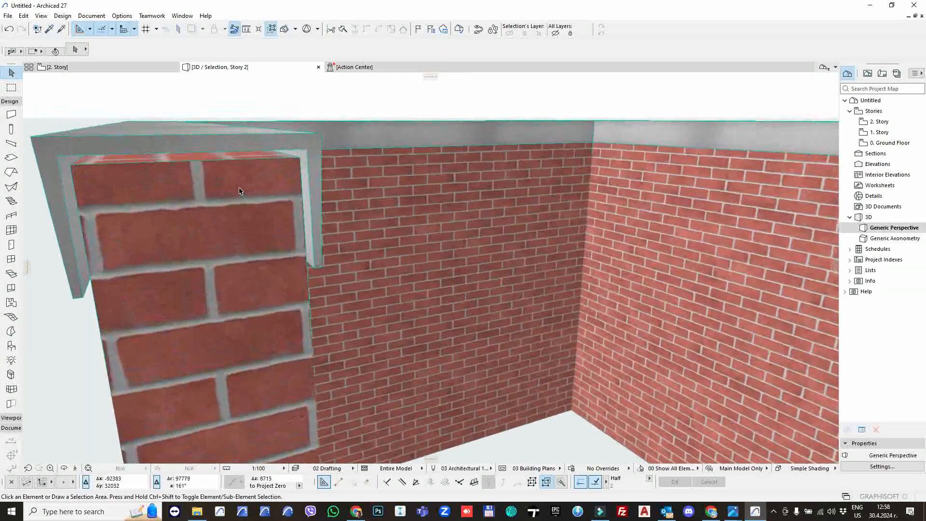
pyautogui.scroll(-6, 602, 150)
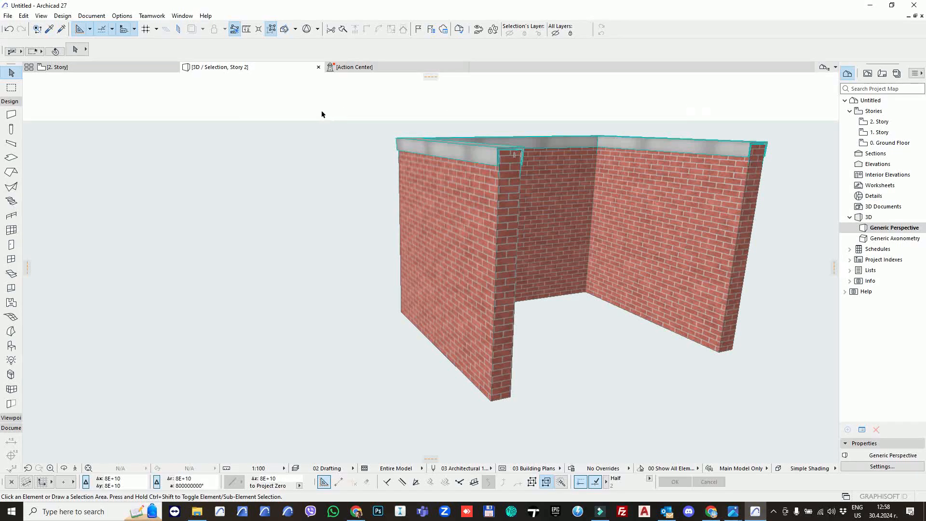
# Return to the 2. Story floor plan and open the Brick end profile for editing in the Profile Manager.
pyautogui.press('F2')
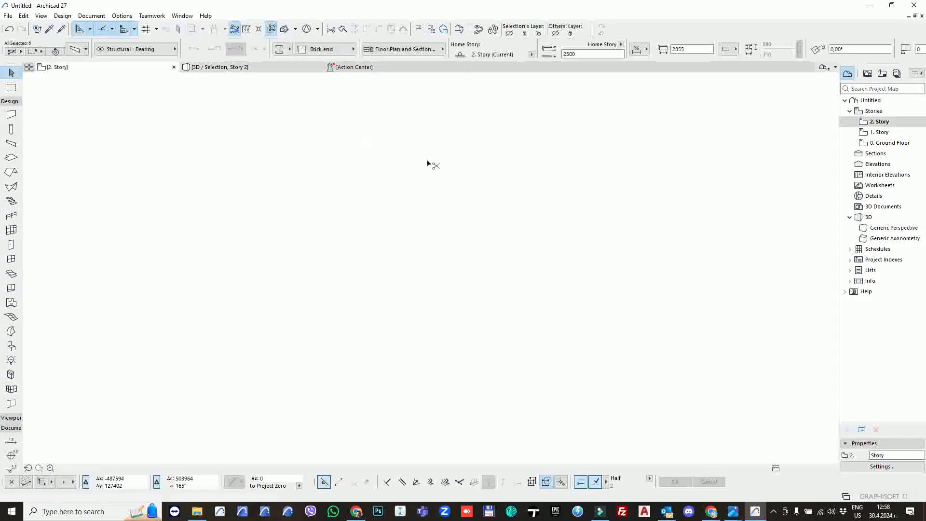
pyautogui.click(122, 16)
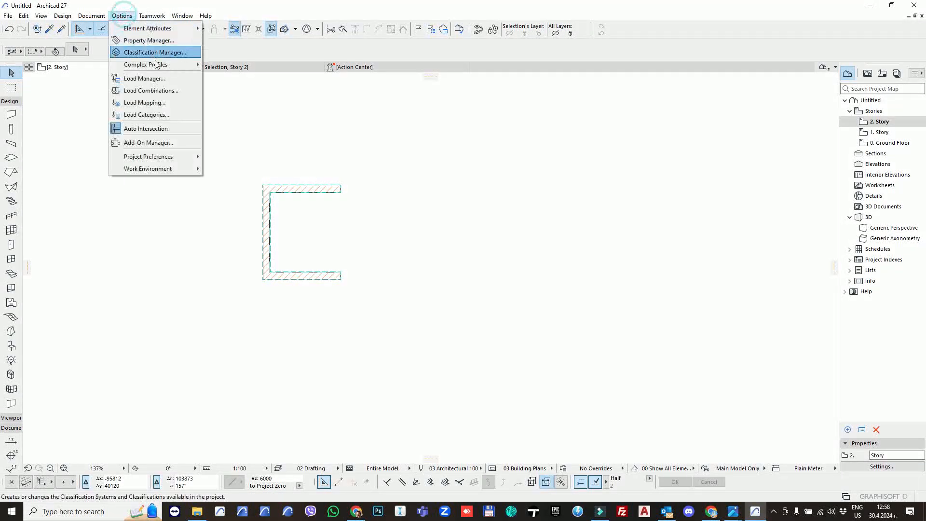
pyautogui.moveTo(161, 68)
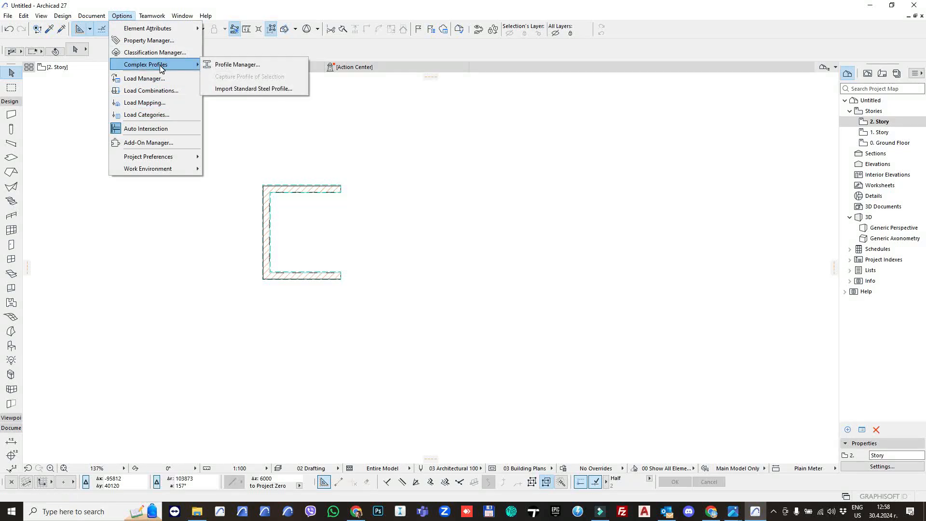
pyautogui.click(234, 64)
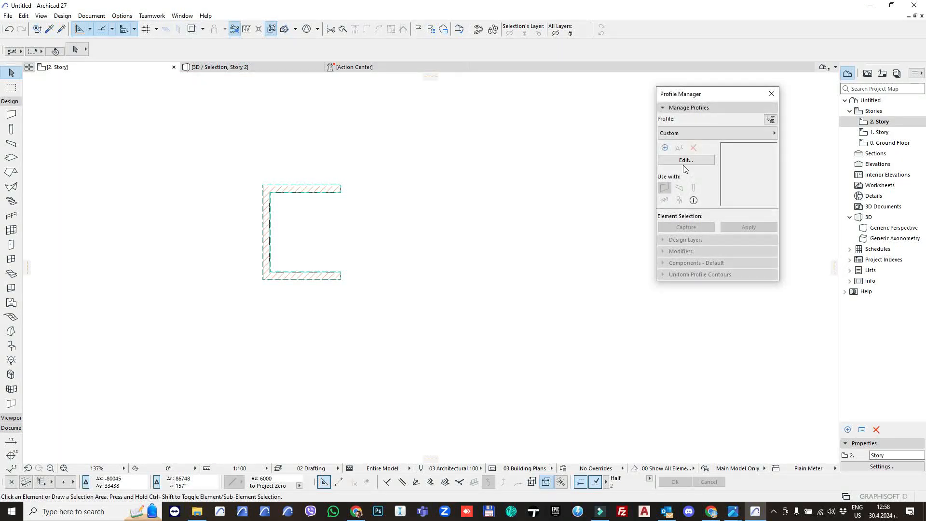
pyautogui.click(695, 133)
pyautogui.moveTo(655, 417); pyautogui.dragTo(682, 306)
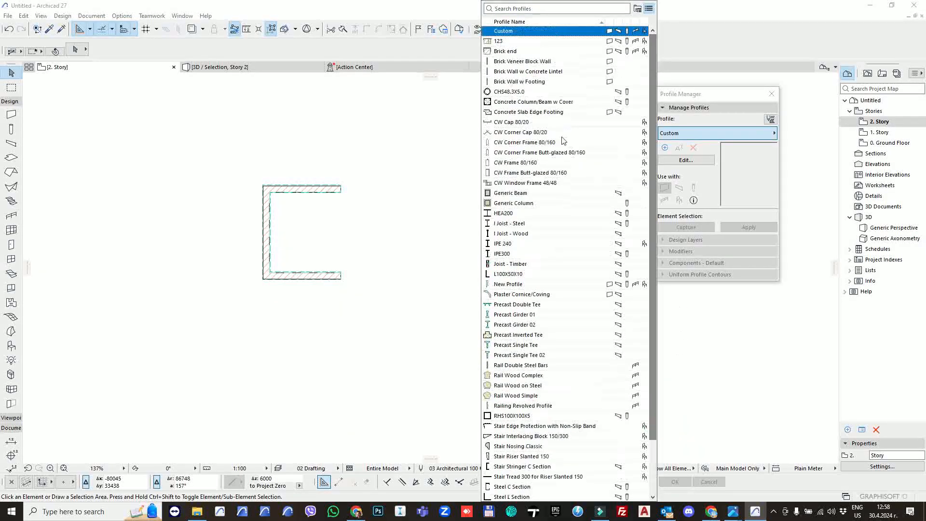
pyautogui.click(510, 54)
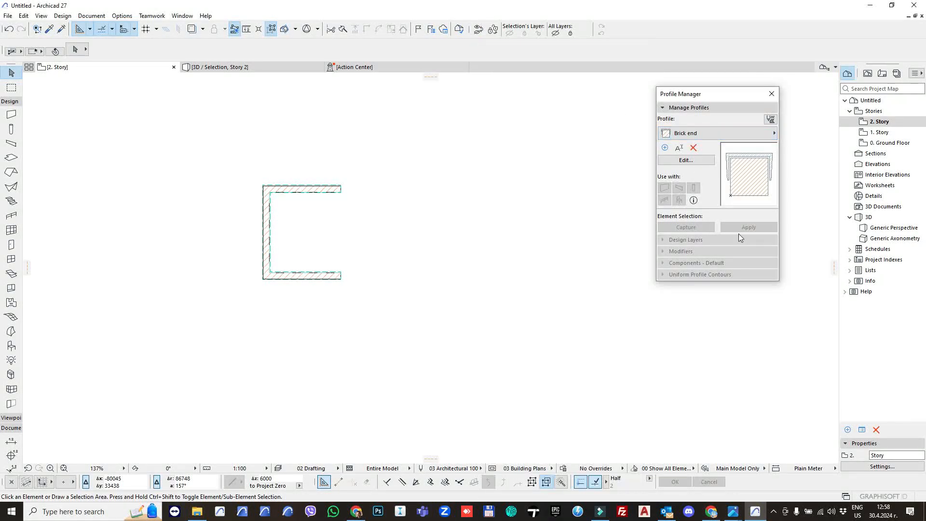
pyautogui.click(684, 160)
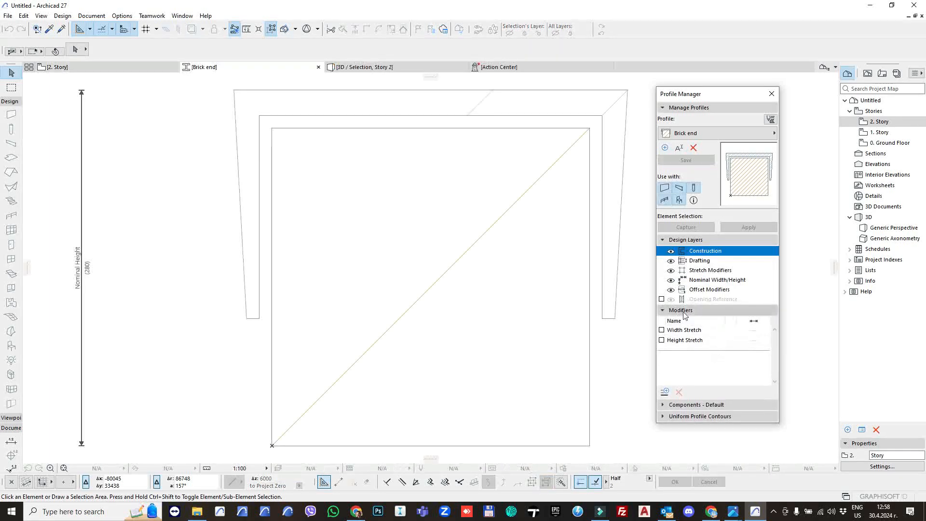
# Insert a node about 17 above the steel layer's upper left corner so that its top edge slopes down to the right.
pyautogui.click(236, 93)
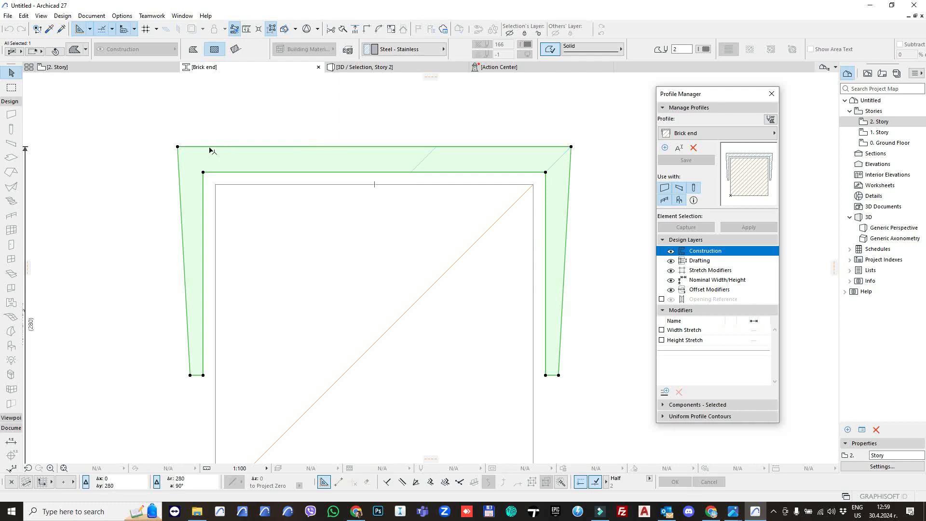
pyautogui.click(501, 147)
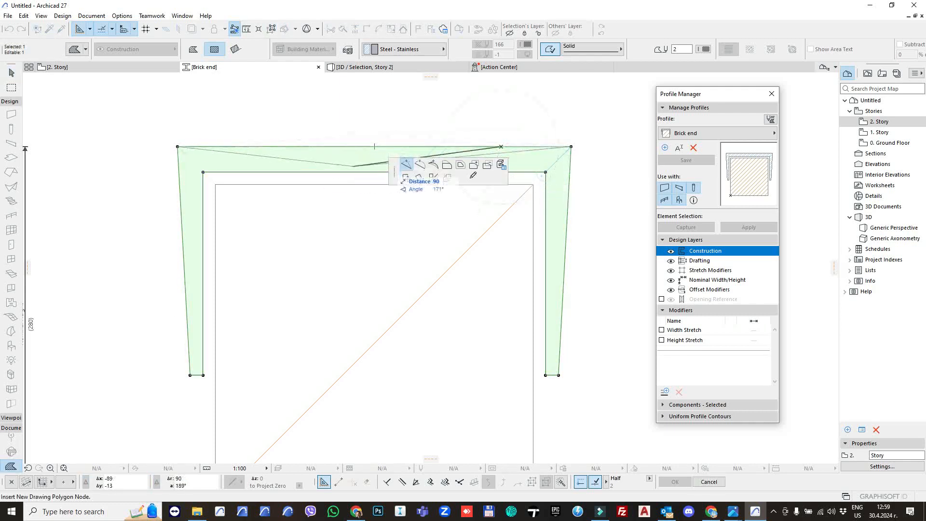
pyautogui.click(178, 126)
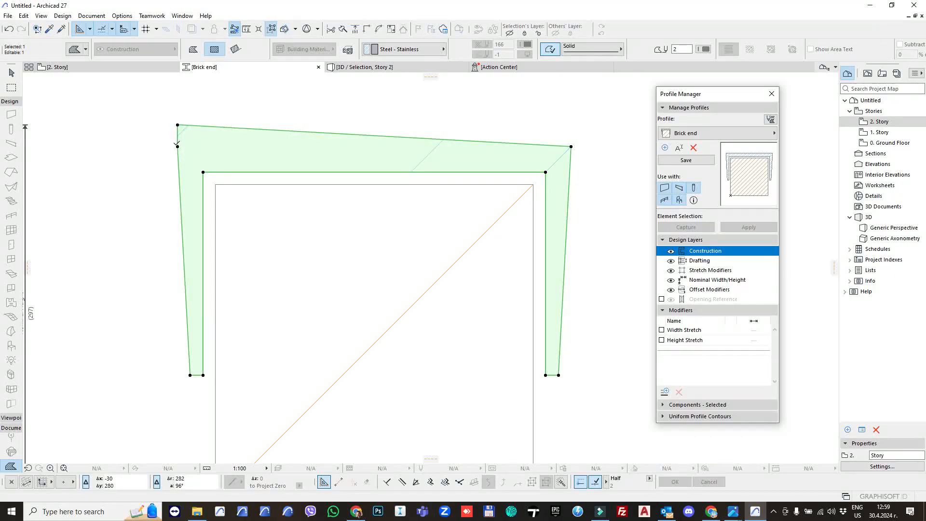
# Override the surface of the steel layer's sloping top edge with Paint - Cadmium Yellow.
pyautogui.click(419, 140)
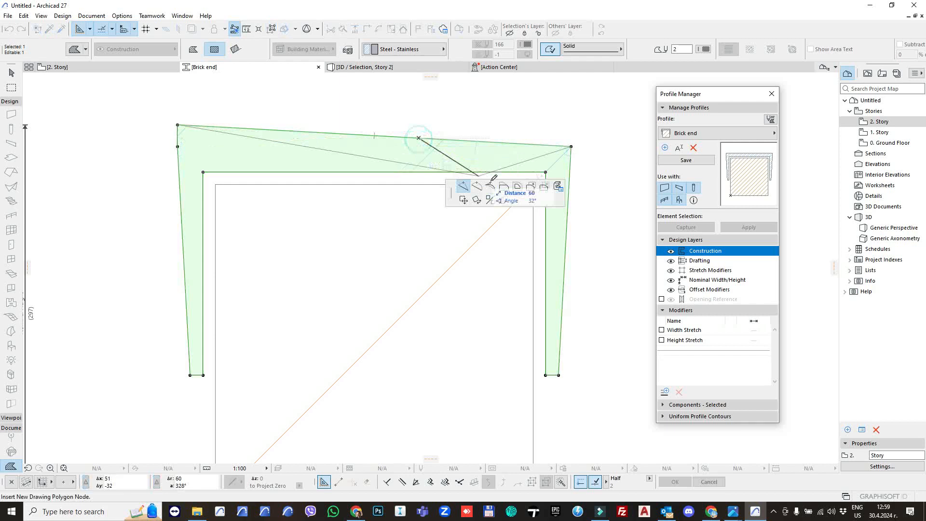
pyautogui.click(554, 183)
pyautogui.click(426, 164)
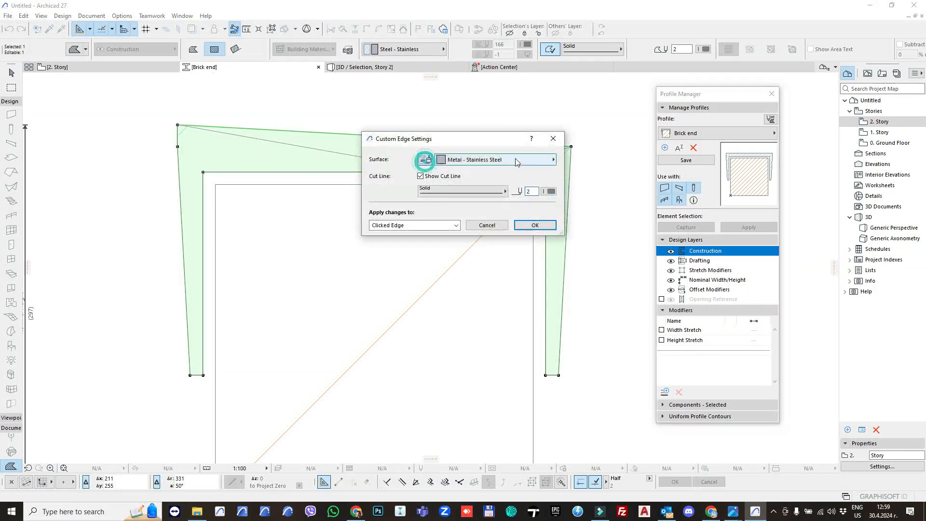
pyautogui.click(483, 160)
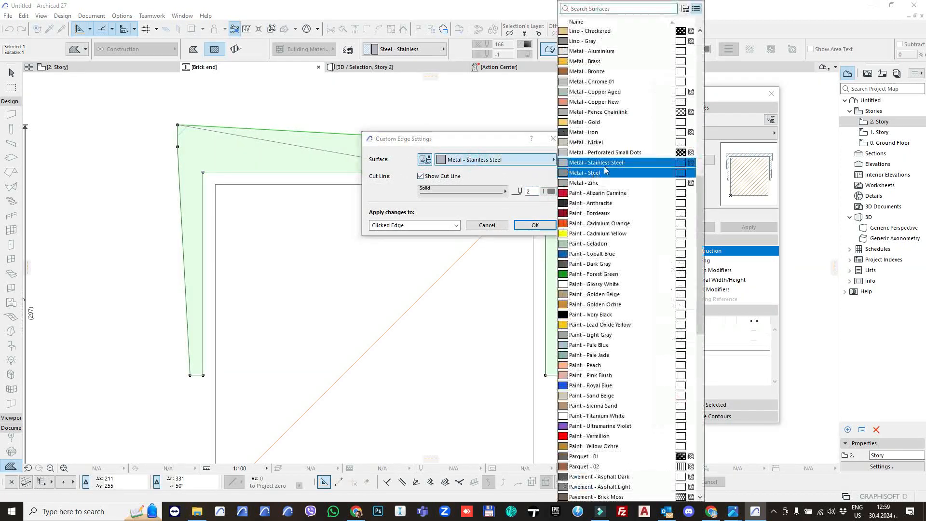
pyautogui.click(598, 234)
pyautogui.click(535, 226)
# Override the surface of the right leg's outer edge on the steel layer with Paint - Cobalt Blue.
pyautogui.click(569, 206)
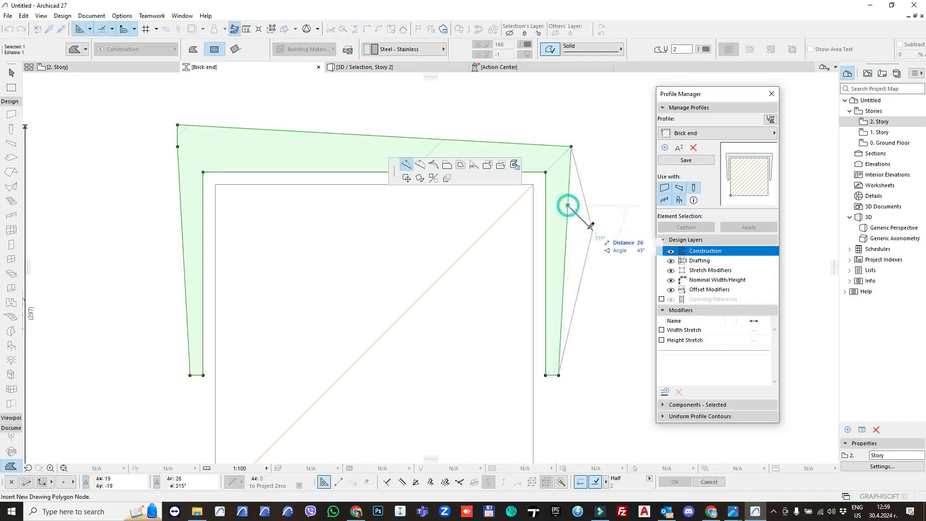
pyautogui.click(516, 166)
pyautogui.click(550, 192)
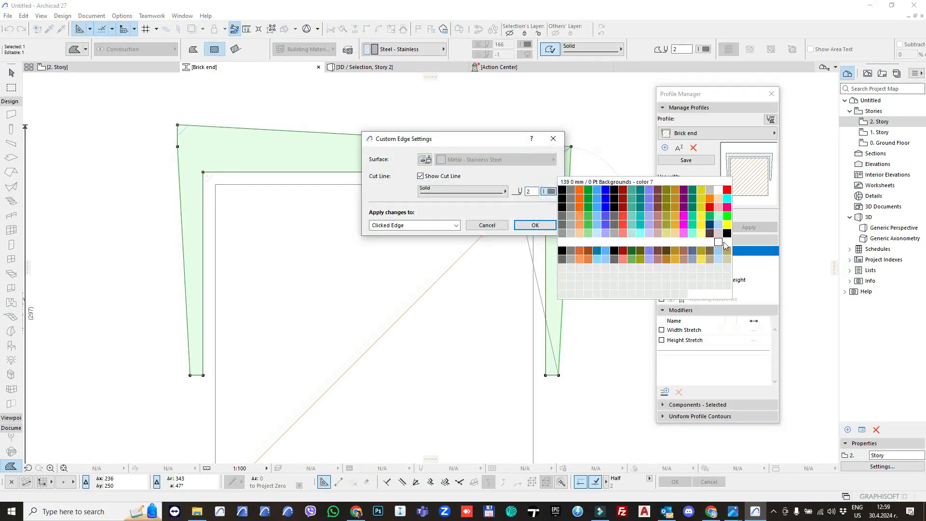
pyautogui.click(424, 159)
pyautogui.click(468, 159)
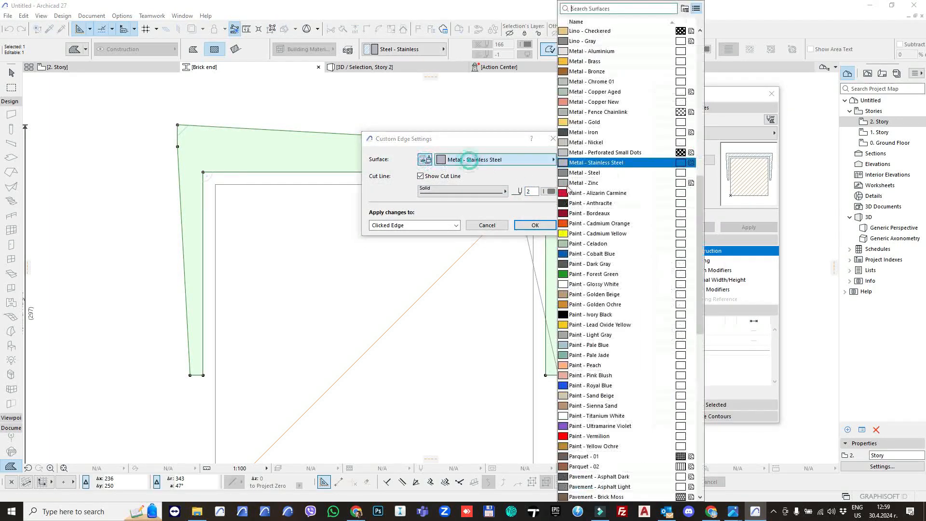
pyautogui.click(593, 255)
pyautogui.click(535, 225)
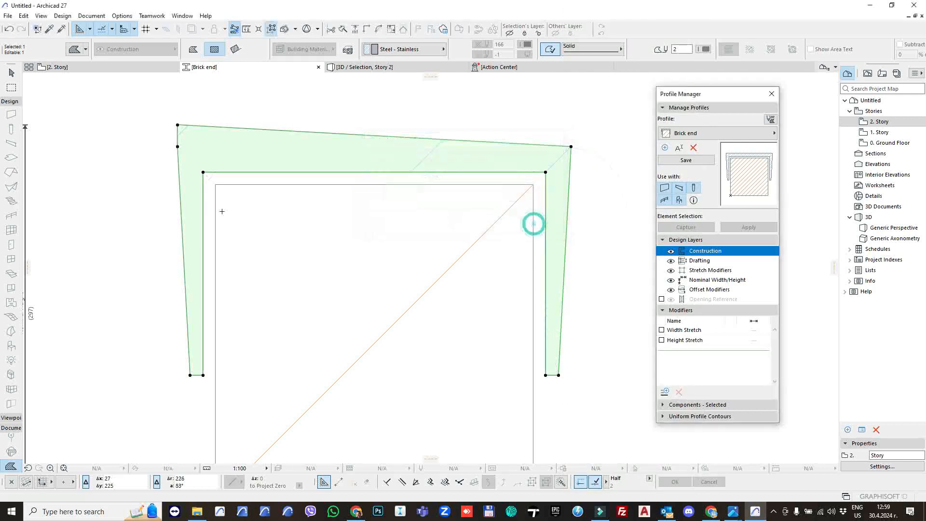
# Override the surface of the left leg's outer edge with Paint - Alizarin Carmine, deselect the steel layer and save the profile.
pyautogui.click(182, 204)
pyautogui.click(514, 166)
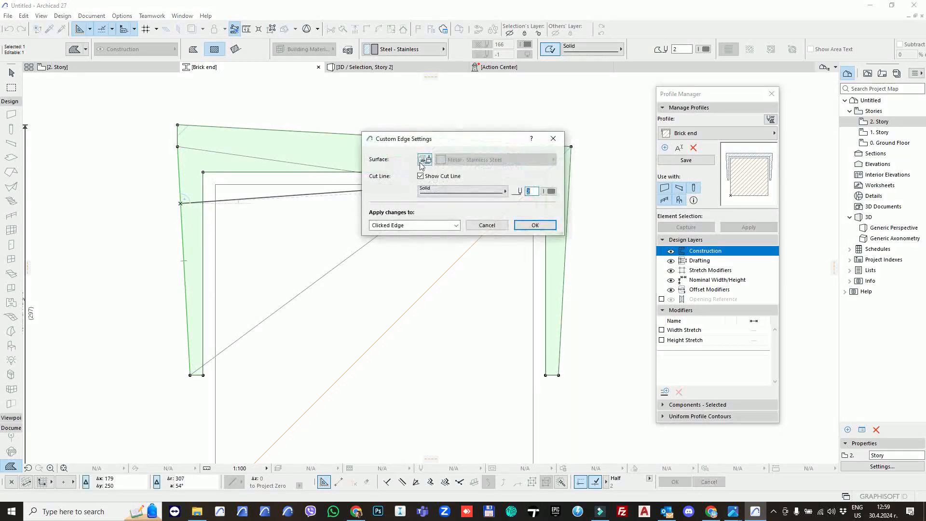
pyautogui.click(424, 159)
pyautogui.click(497, 160)
pyautogui.click(593, 193)
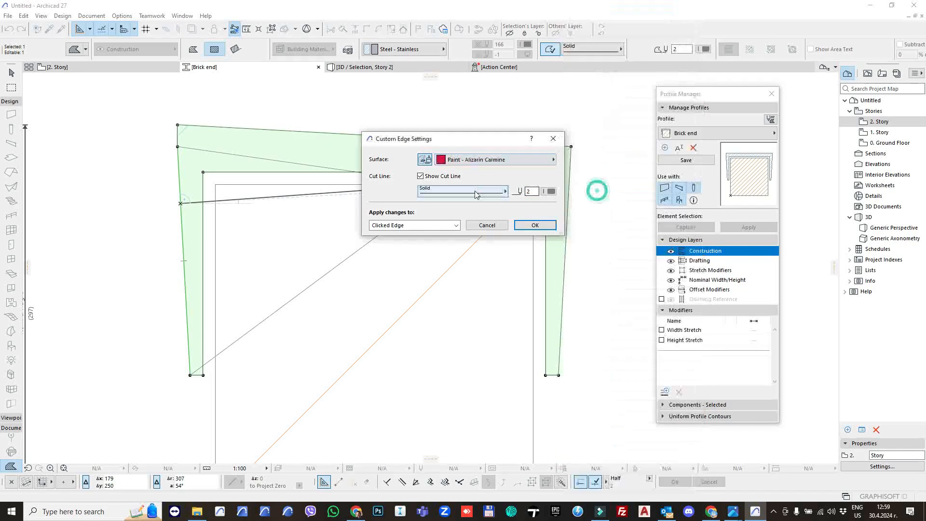
pyautogui.click(535, 226)
pyautogui.click(611, 203)
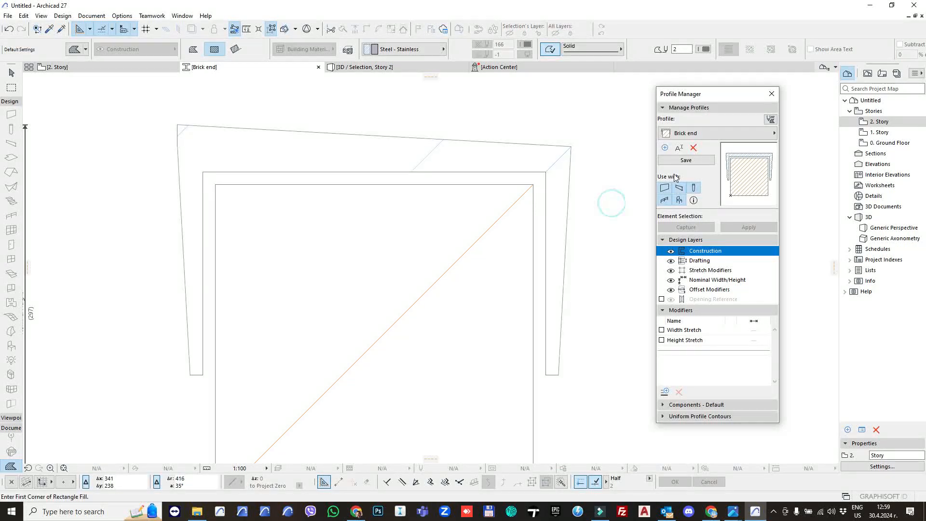
# Examine the sloped cap and its custom edge surfaces on the walls in 3D from several angles.
pyautogui.click(369, 67)
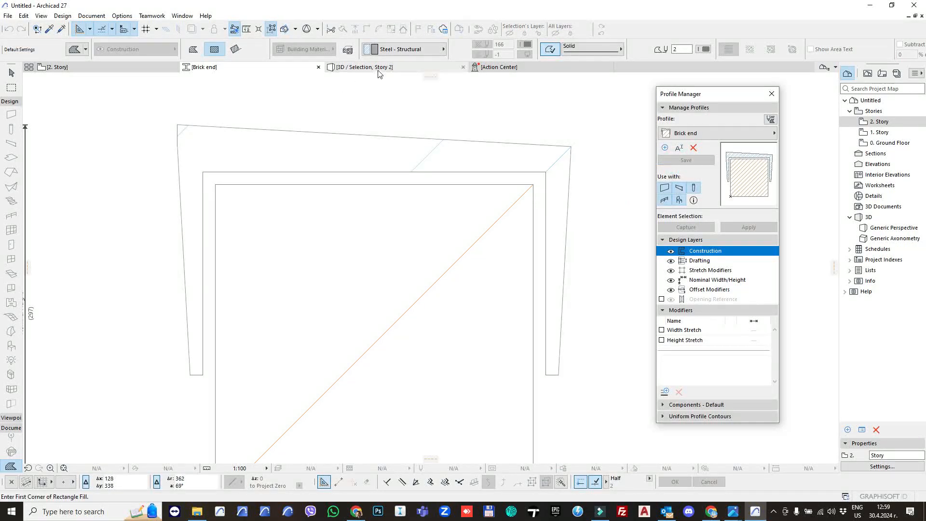
pyautogui.keyDown('shift'); pyautogui.moveTo(538, 169); pyautogui.dragTo(505, 213, button='middle'); pyautogui.keyUp('shift')
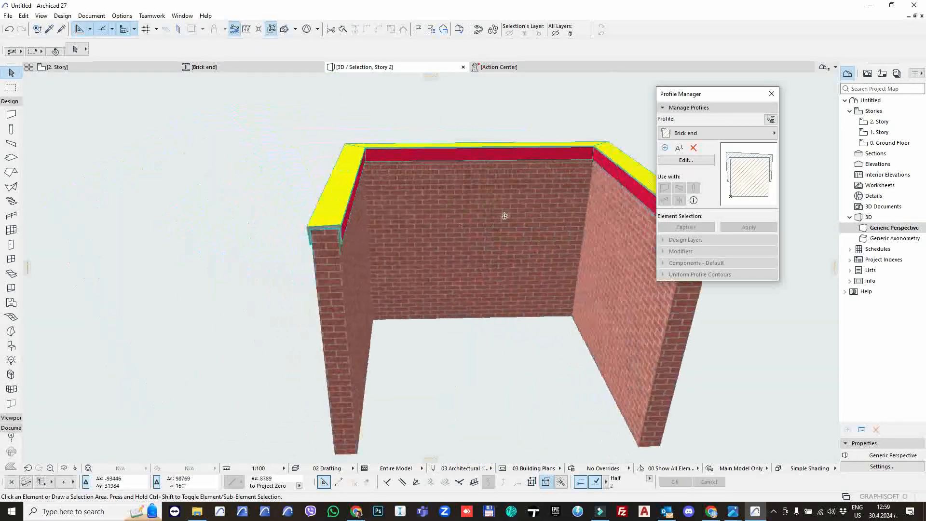
pyautogui.scroll(10, 374, 185)
pyautogui.scroll(-10, 375, 185)
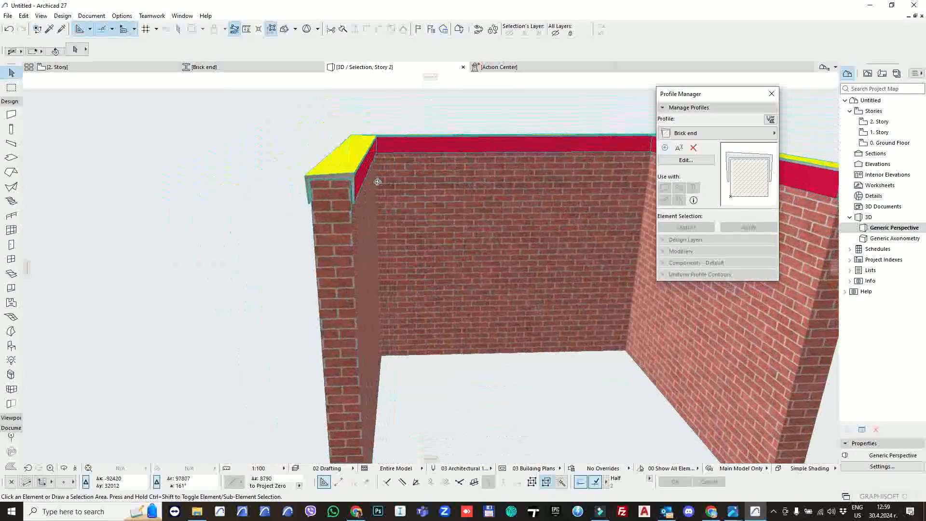
pyautogui.keyDown('shift'); pyautogui.moveTo(377, 182); pyautogui.dragTo(400, 153, button='middle'); pyautogui.keyUp('shift')
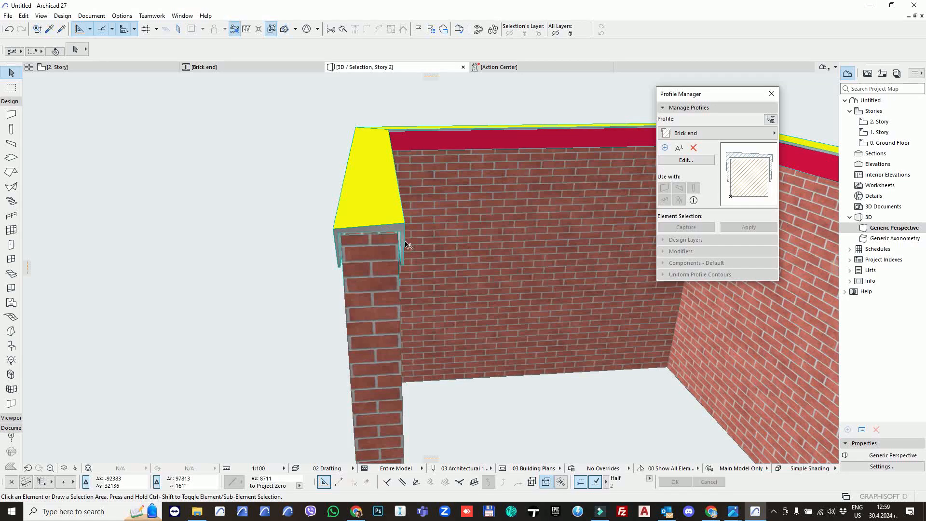
pyautogui.keyDown('shift'); pyautogui.moveTo(407, 245); pyautogui.dragTo(405, 230, button='middle'); pyautogui.keyUp('shift')
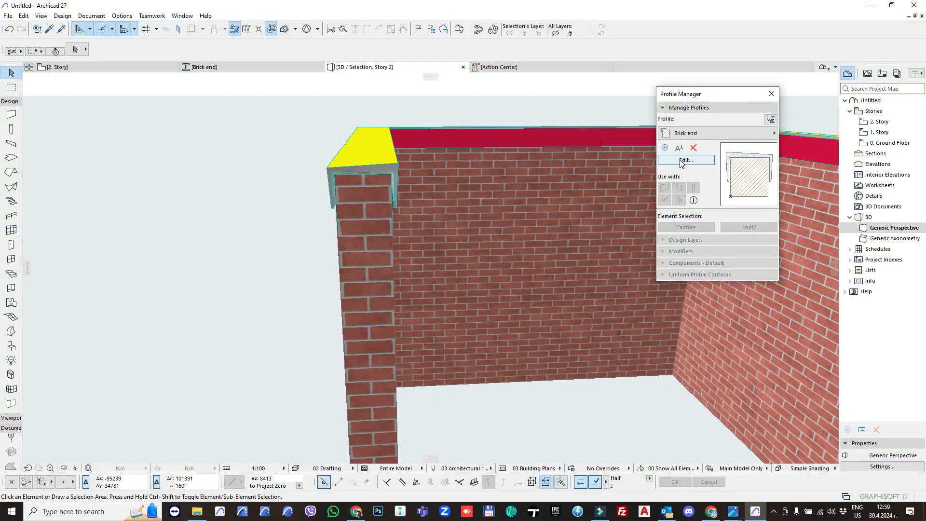
# Mirror the whole Brick end profile about the vertical line through its origin, save it and check the flipped cap on the walls in 3D.
pyautogui.click(682, 161)
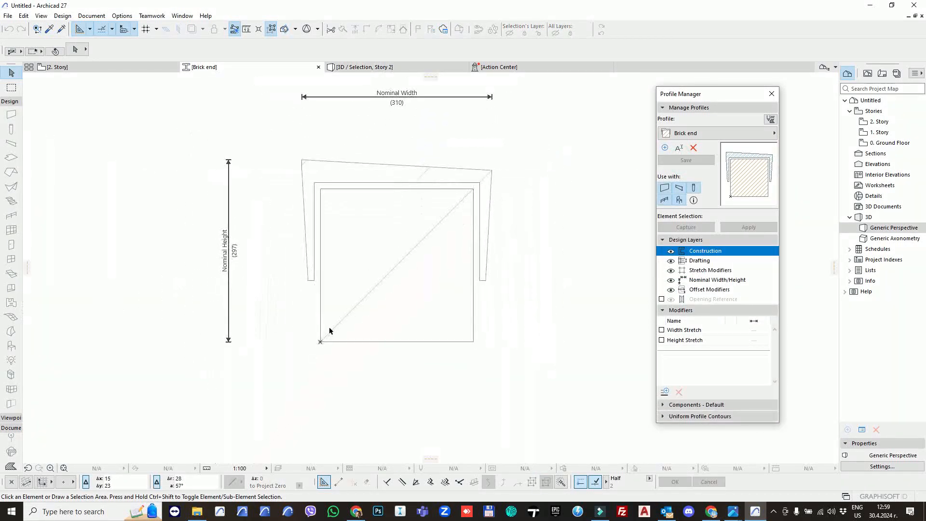
pyautogui.moveTo(287, 140); pyautogui.dragTo(523, 364)
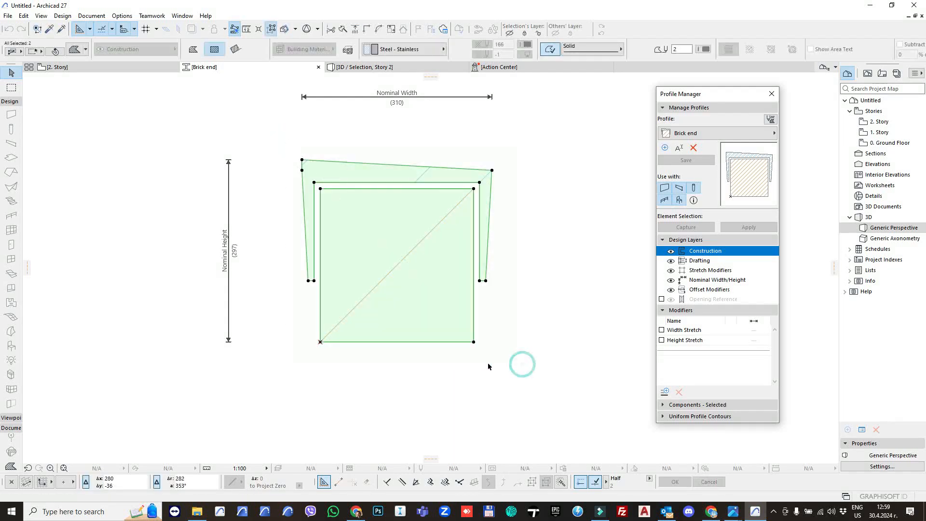
pyautogui.click(320, 343)
pyautogui.click(319, 155)
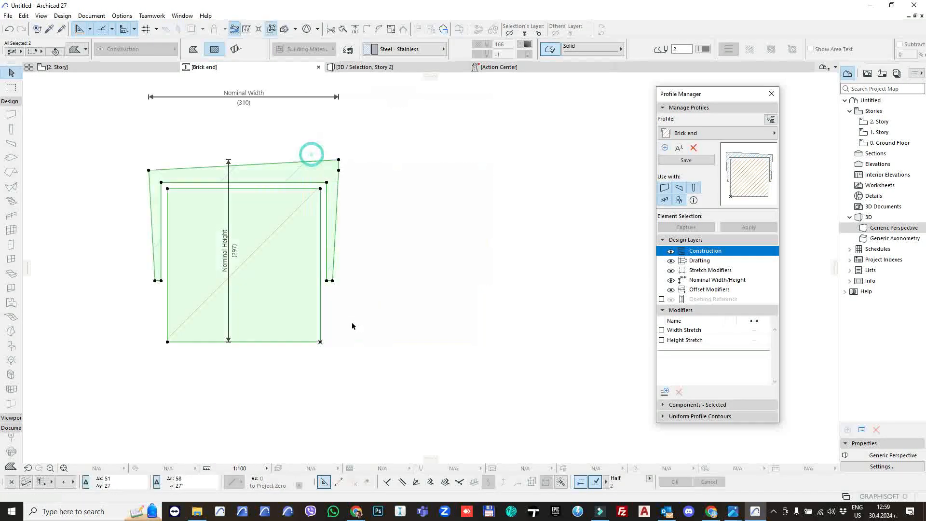
pyautogui.click(361, 319)
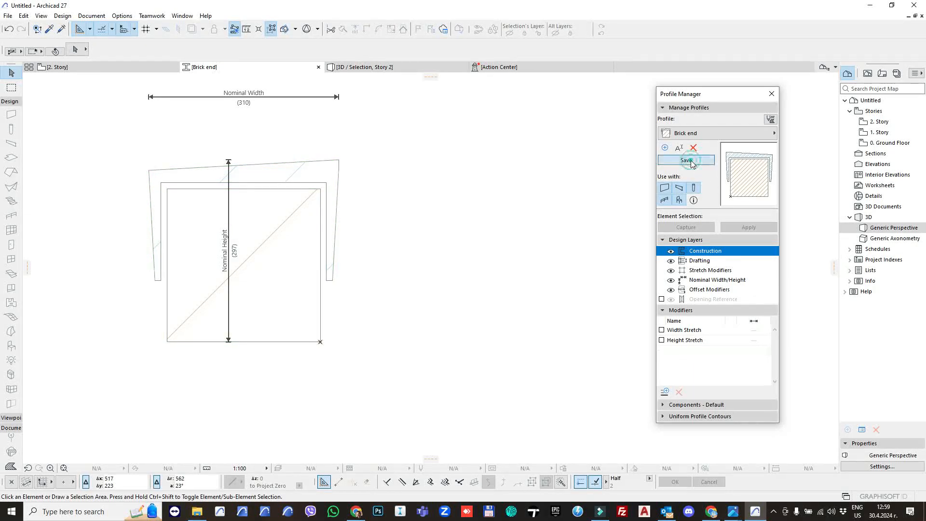
pyautogui.click(420, 68)
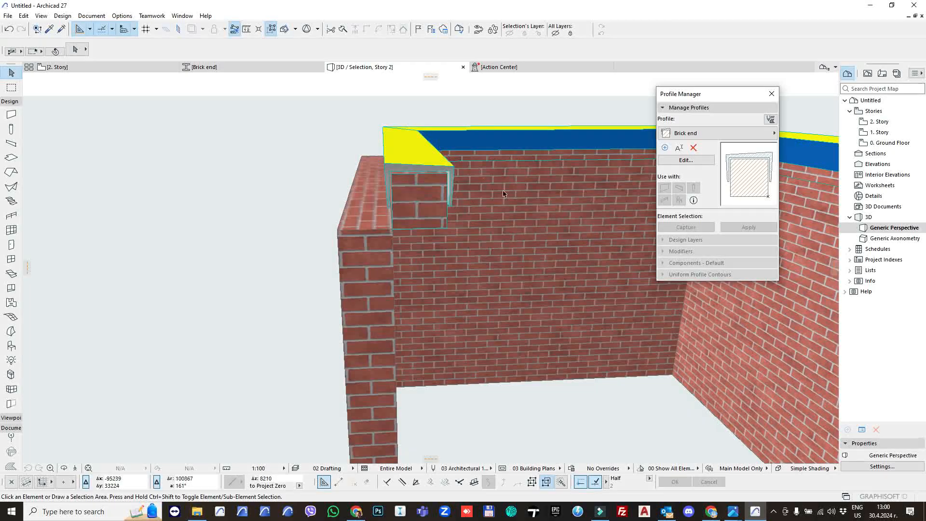
pyautogui.moveTo(509, 194); pyautogui.dragTo(479, 199, button='middle')
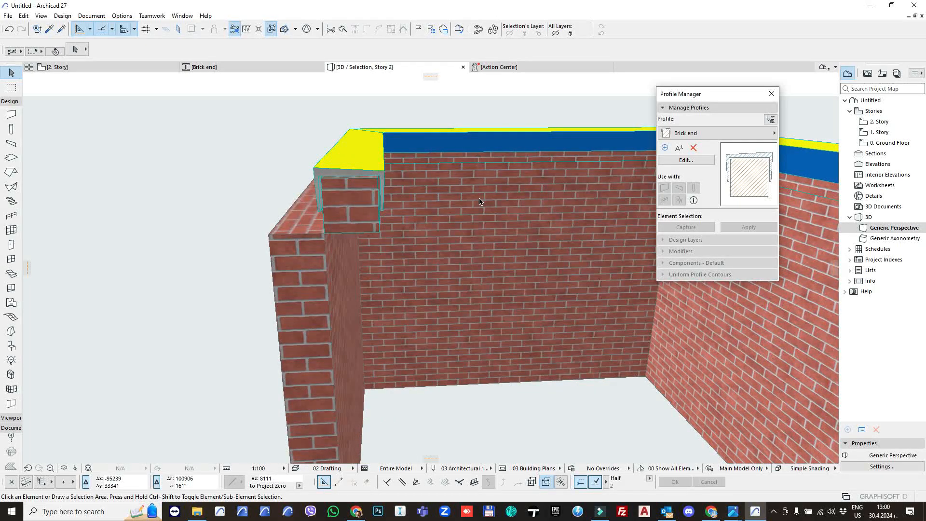
pyautogui.keyDown('shift'); pyautogui.moveTo(330, 239); pyautogui.dragTo(413, 230, button='middle'); pyautogui.keyUp('shift')
# Reopen the Brick end profile for editing, mirror both fills back about the vertical line through the origin and save the profile.
pyautogui.click(678, 161)
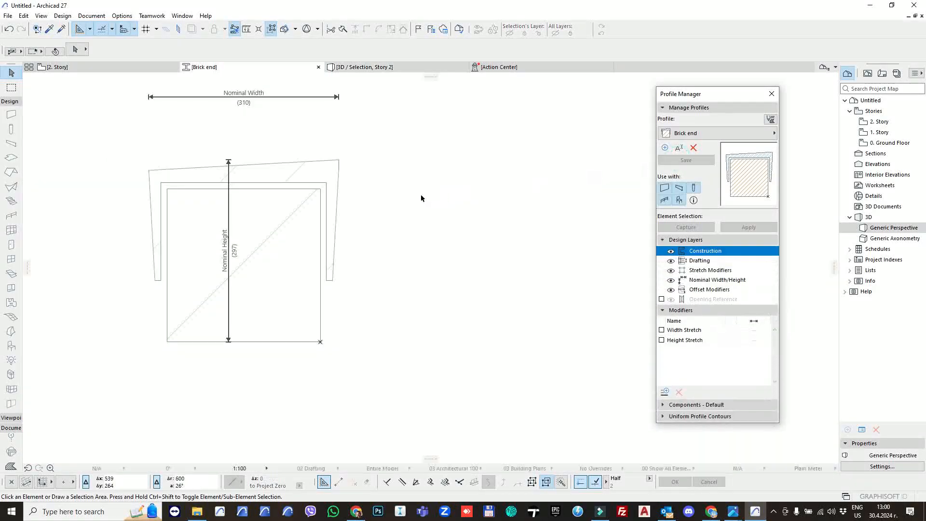
pyautogui.click(125, 139)
pyautogui.click(401, 364)
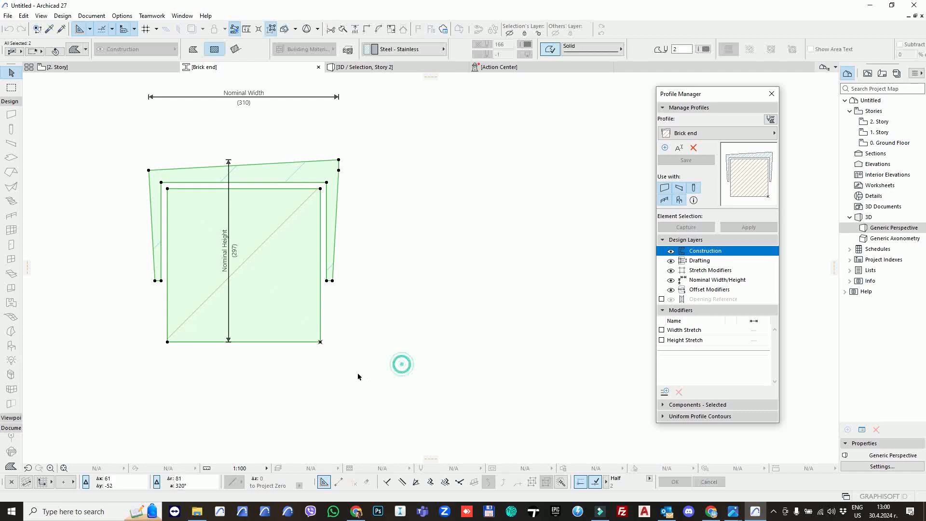
pyautogui.hotkey('ctrl', 'm')
pyautogui.click(321, 341)
pyautogui.click(321, 217)
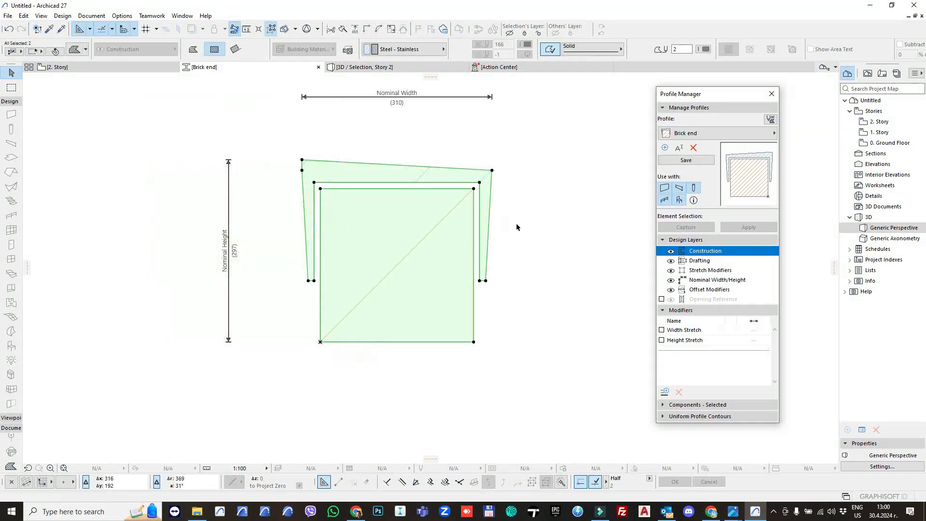
pyautogui.click(690, 161)
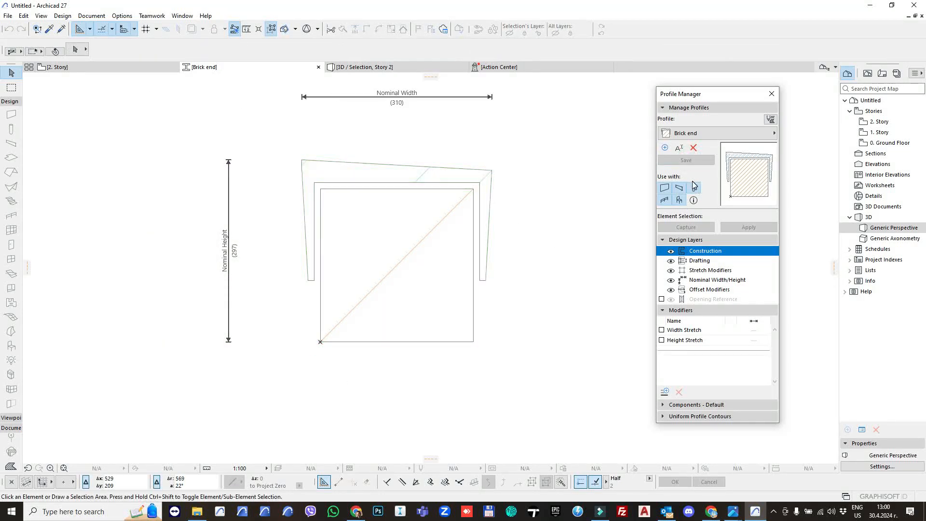
# Examine the direction of the sloped cap and its coloured edges along all the walls in 3D from several angles.
pyautogui.click(358, 68)
pyautogui.scroll(-3, 494, 238)
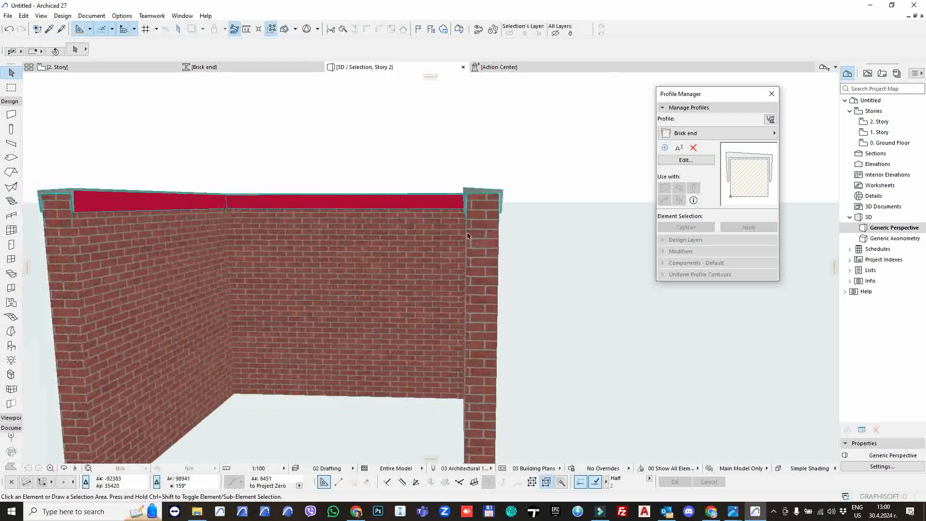
pyautogui.keyDown('shift'); pyautogui.moveTo(414, 234); pyautogui.dragTo(331, 264, button='middle'); pyautogui.keyUp('shift')
pyautogui.scroll(-3, 384, 241)
pyautogui.keyDown('shift'); pyautogui.moveTo(384, 235); pyautogui.dragTo(556, 231, button='middle'); pyautogui.keyUp('shift')
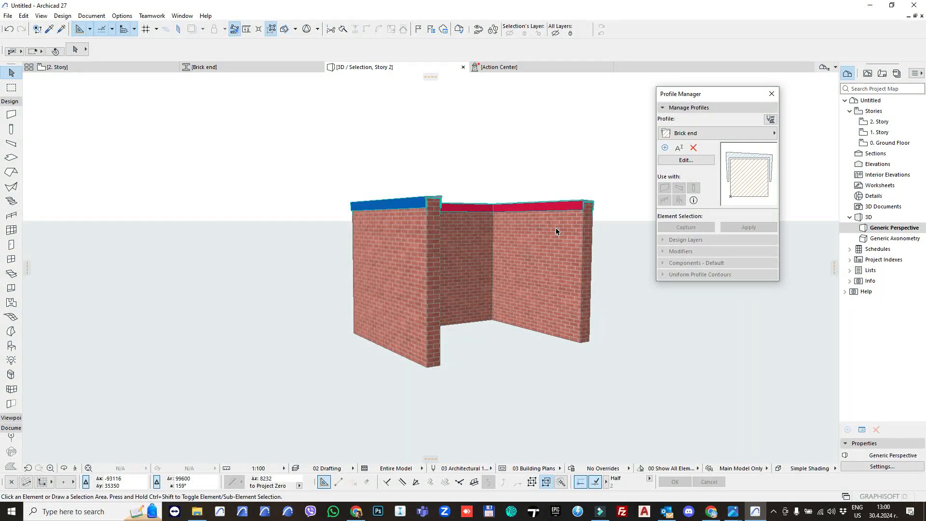